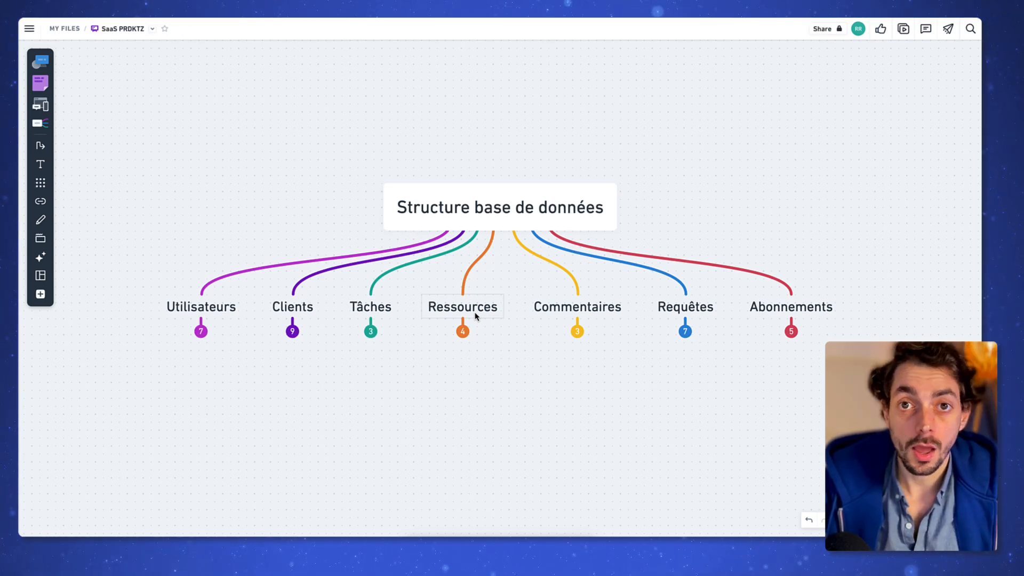
# Step: Scroll the Whimsical board right to the 'Structure de l'app' mind map and its seven page branches
pyautogui.hscroll(3, 476, 315)
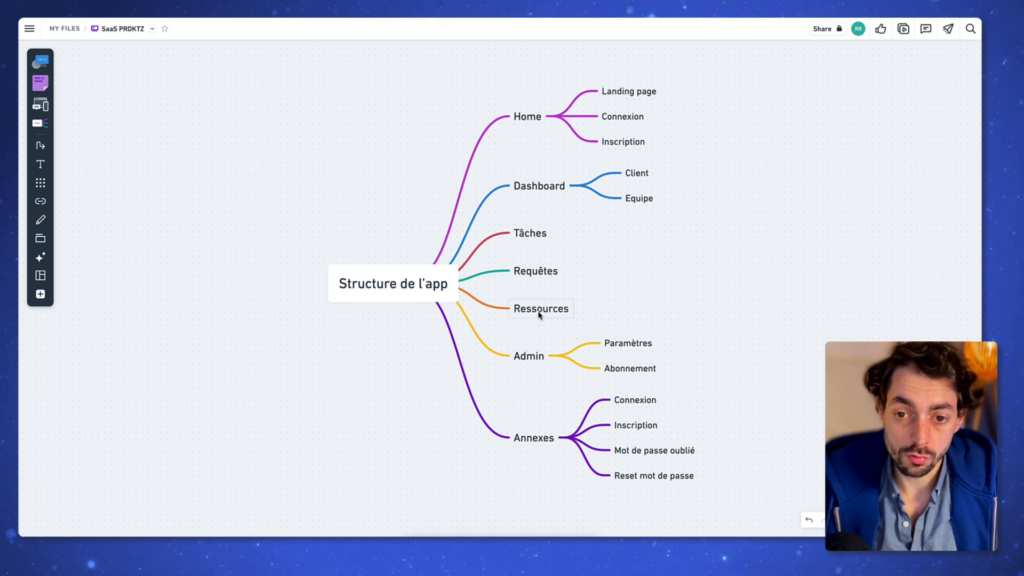
pyautogui.hscroll(1, 538, 315)
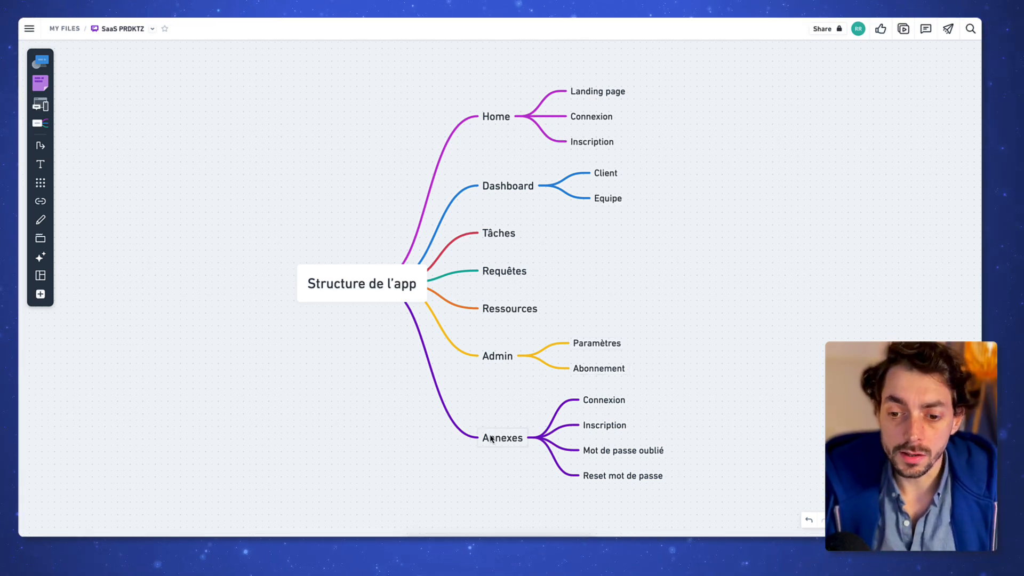
pyautogui.hscroll(2, 571, 401)
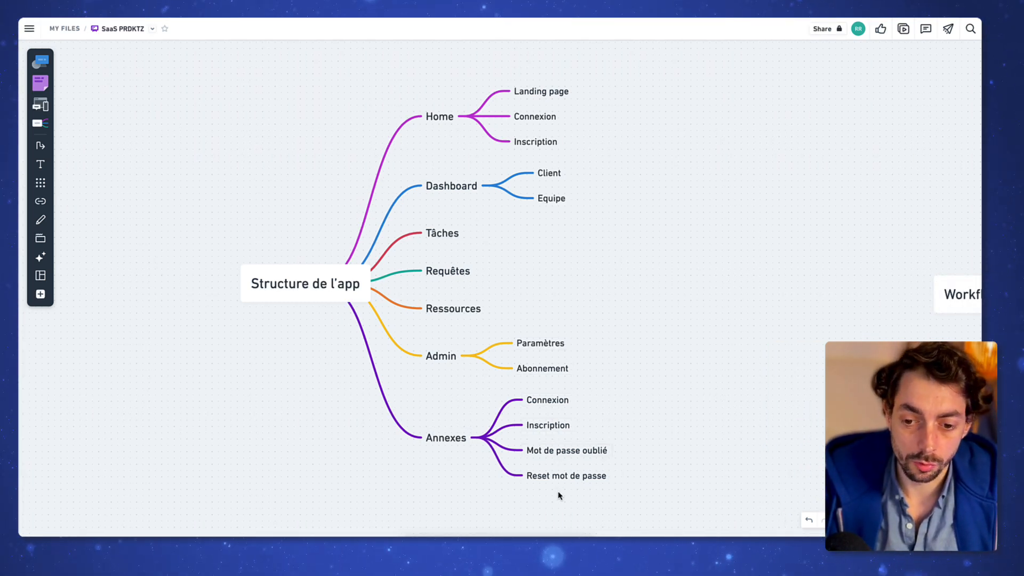
# Step: Pan past the Workflow Client and Workflow Equipe maps to reach the Automatisations mind map
pyautogui.hscroll(10, 535, 404)
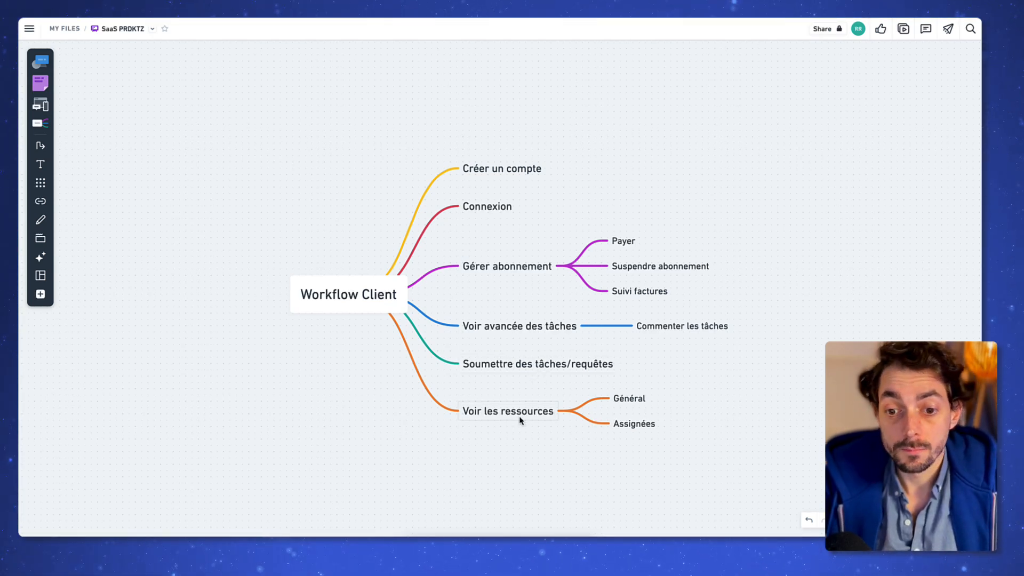
pyautogui.hscroll(15, 521, 421)
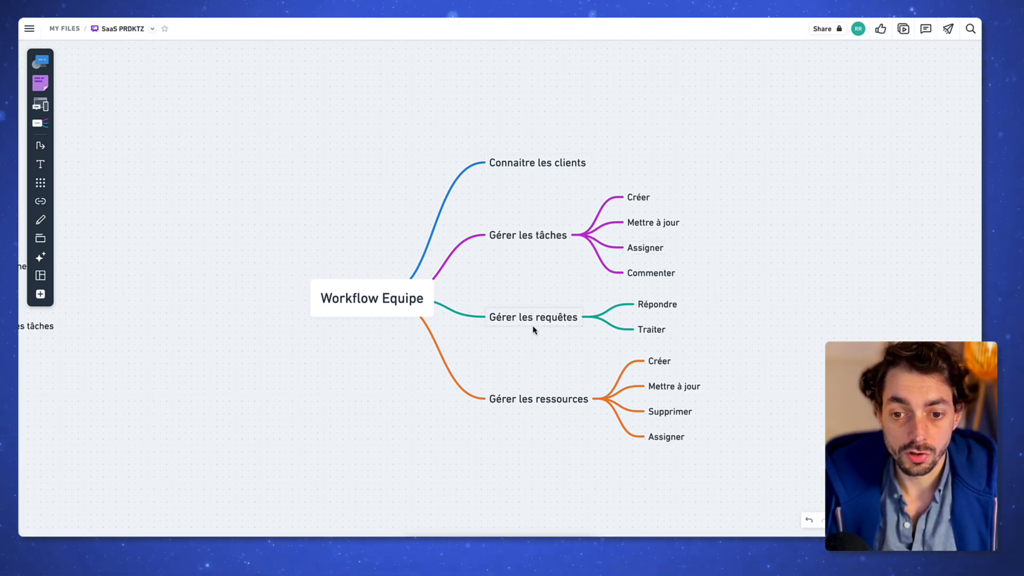
pyautogui.hscroll(10, 525, 400)
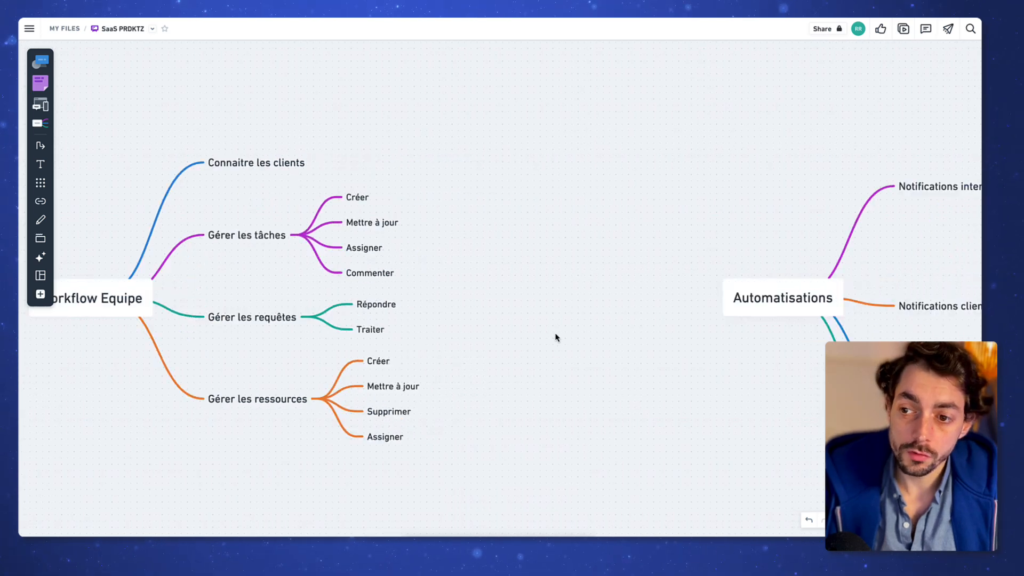
pyautogui.hscroll(4, 551, 334)
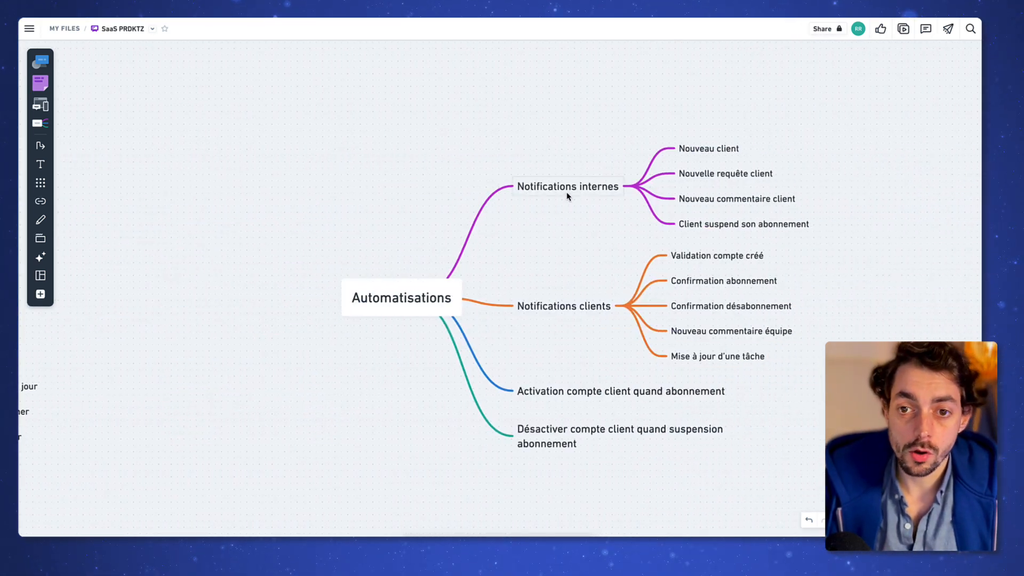
pyautogui.hscroll(1, 565, 196)
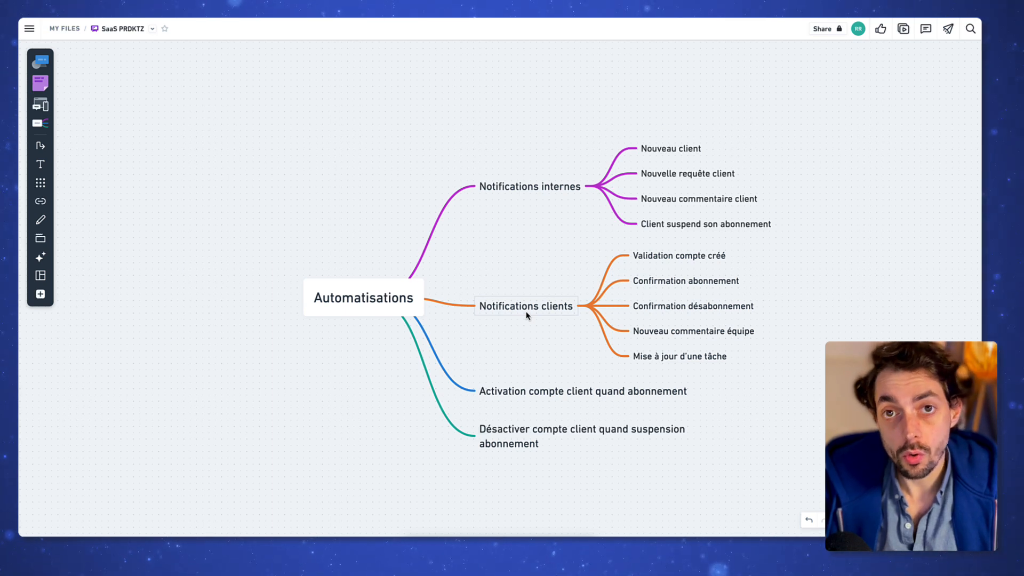
pyautogui.scroll(-1, 525, 373)
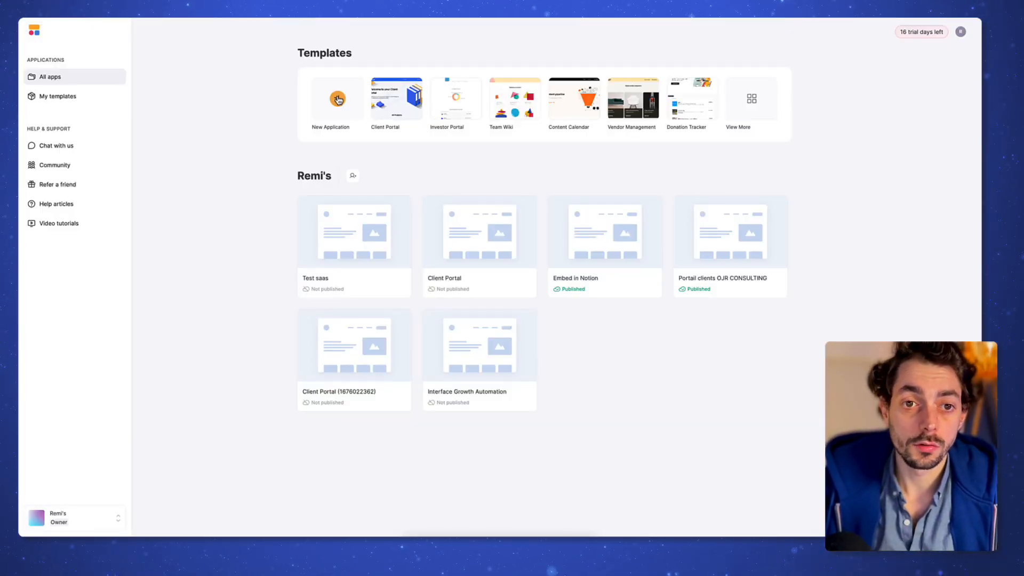
# Step: Create a new Softr app from the SaaS Customer Portal template and copy its base to Airtable
pyautogui.click(338, 100)
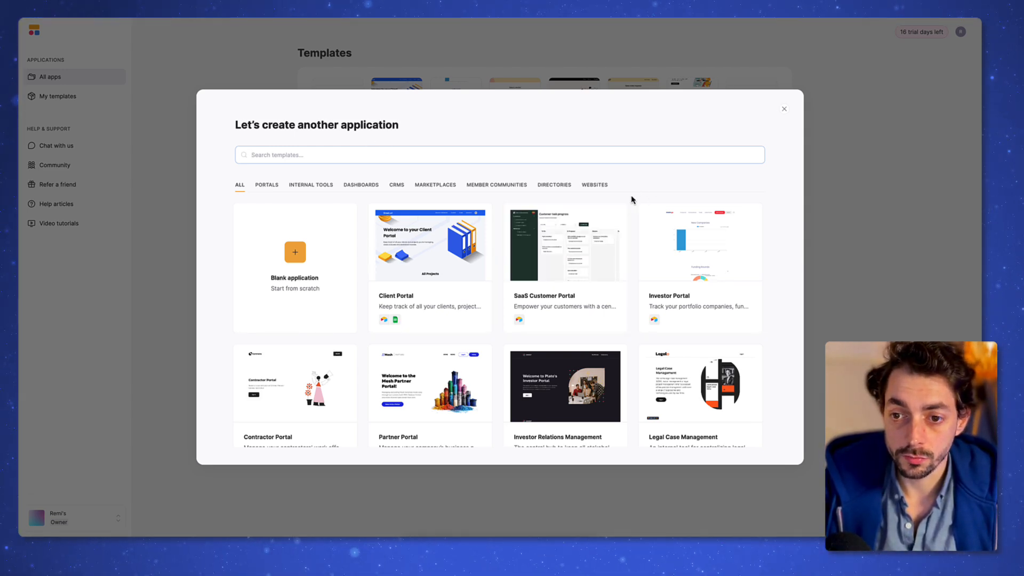
pyautogui.moveTo(604, 259)
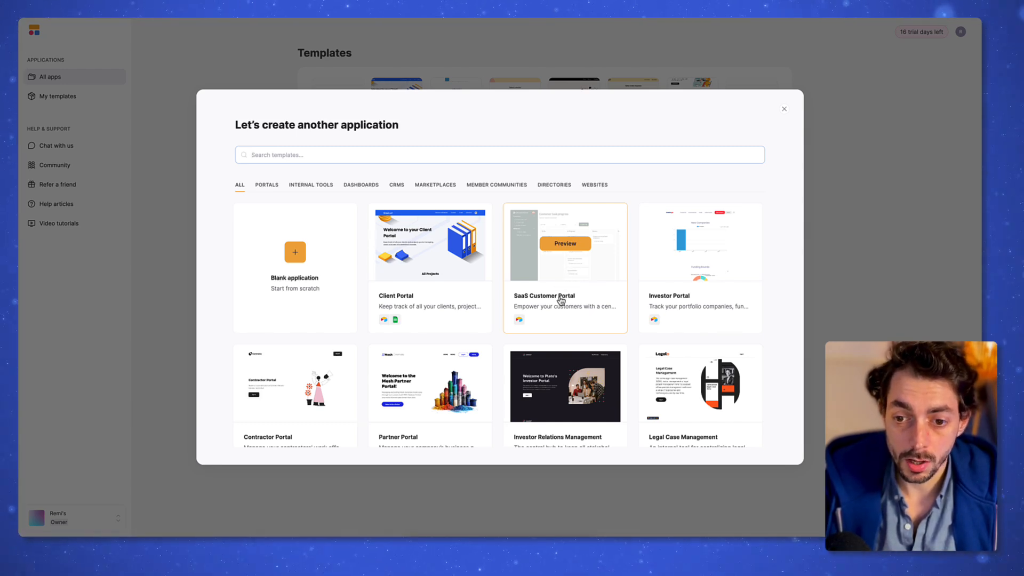
pyautogui.click(561, 301)
pyautogui.click(741, 447)
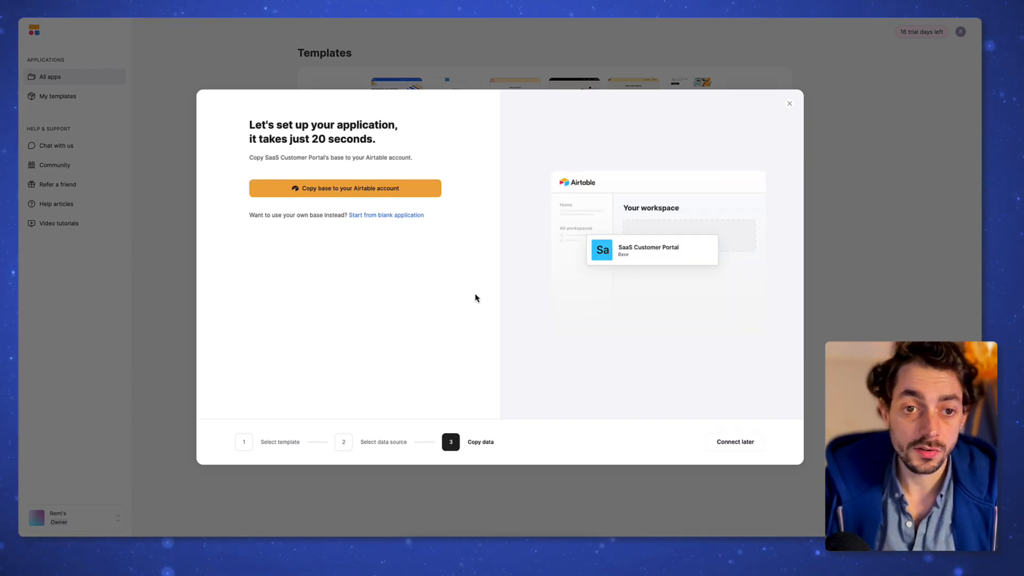
pyautogui.click(414, 189)
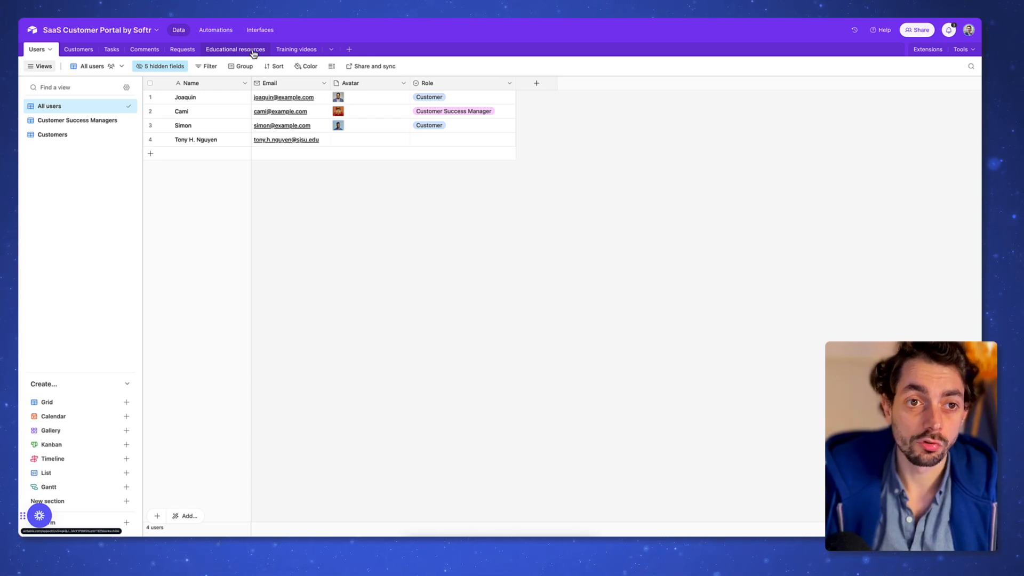
# Step: Add a new Abonnements table and compare the Educational resources and Training videos tables
pyautogui.click(356, 50)
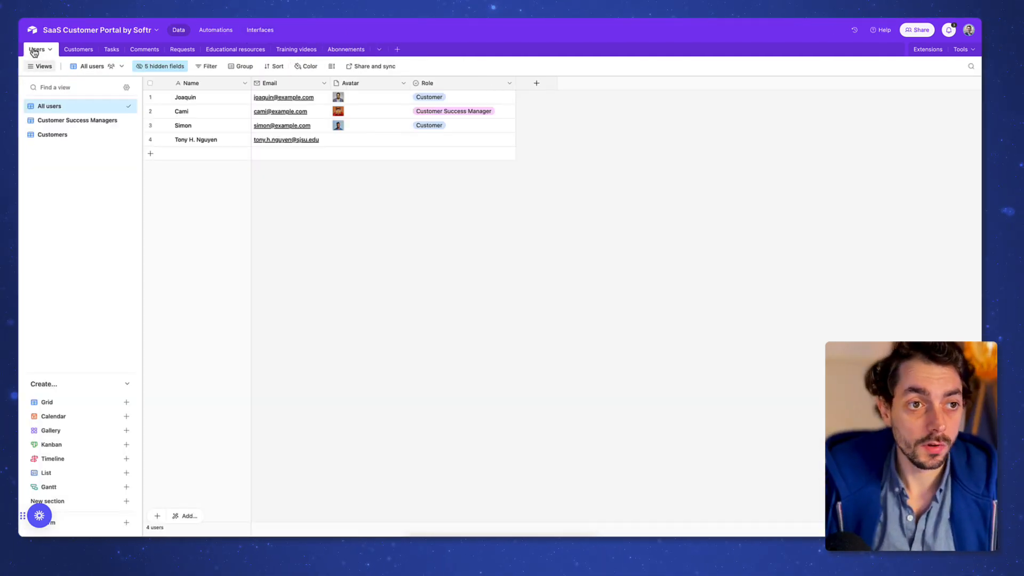
pyautogui.click(247, 54)
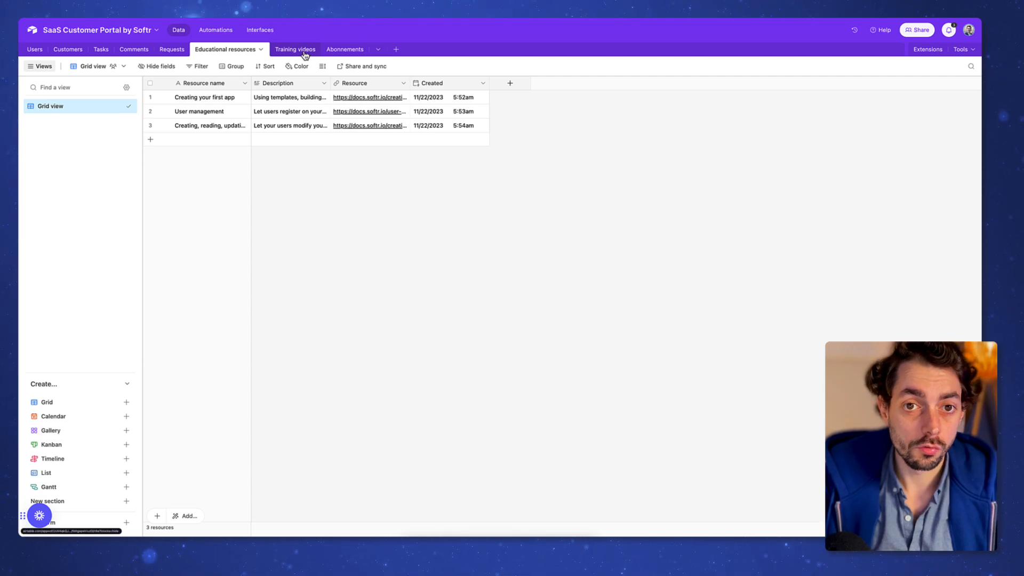
pyautogui.click(217, 48)
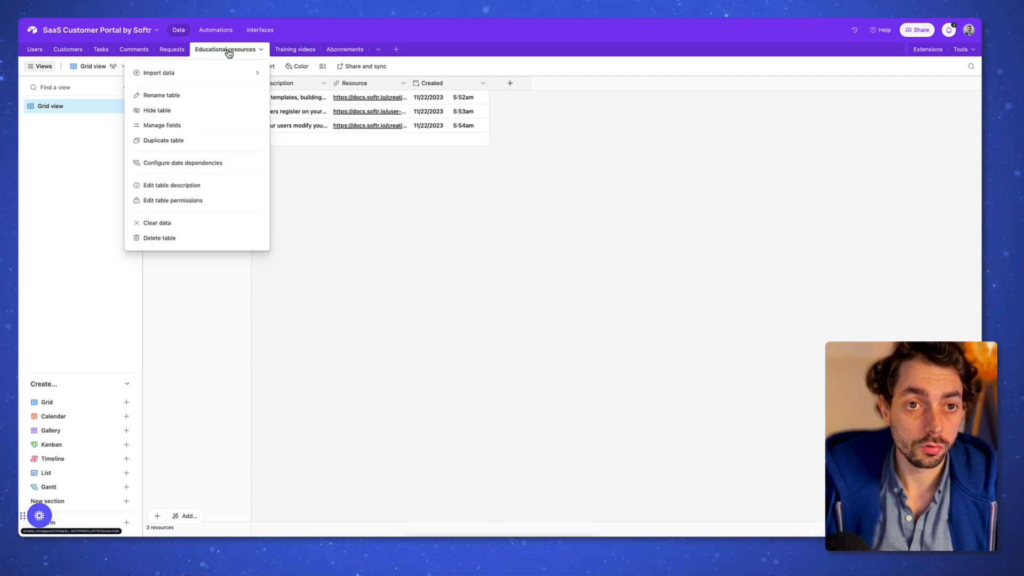
pyautogui.click(293, 49)
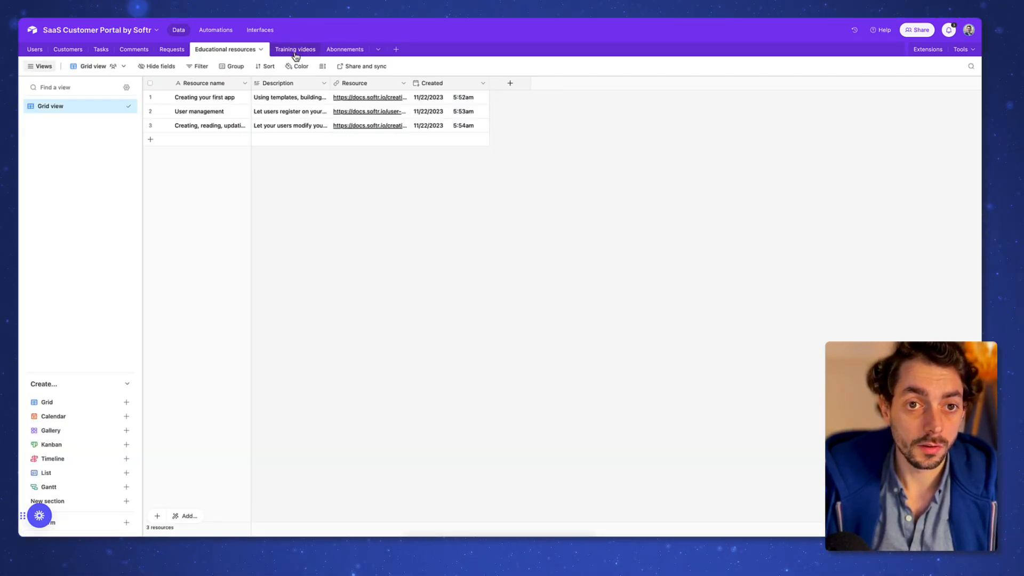
pyautogui.click(295, 49)
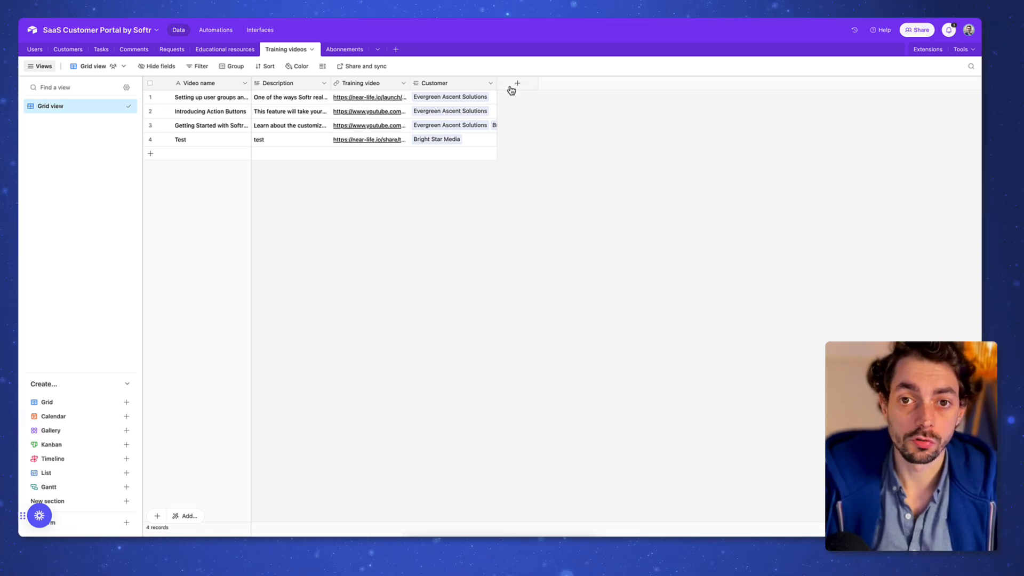
pyautogui.click(233, 50)
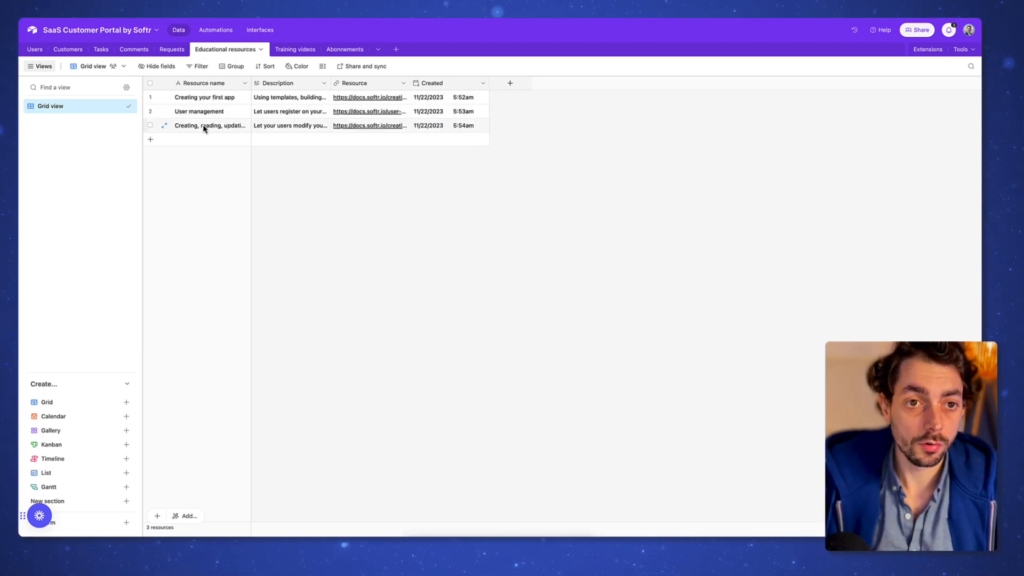
# Step: Copy the three educational resources and paste them as new rows below the last training video
pyautogui.moveTo(193, 128); pyautogui.dragTo(373, 83)
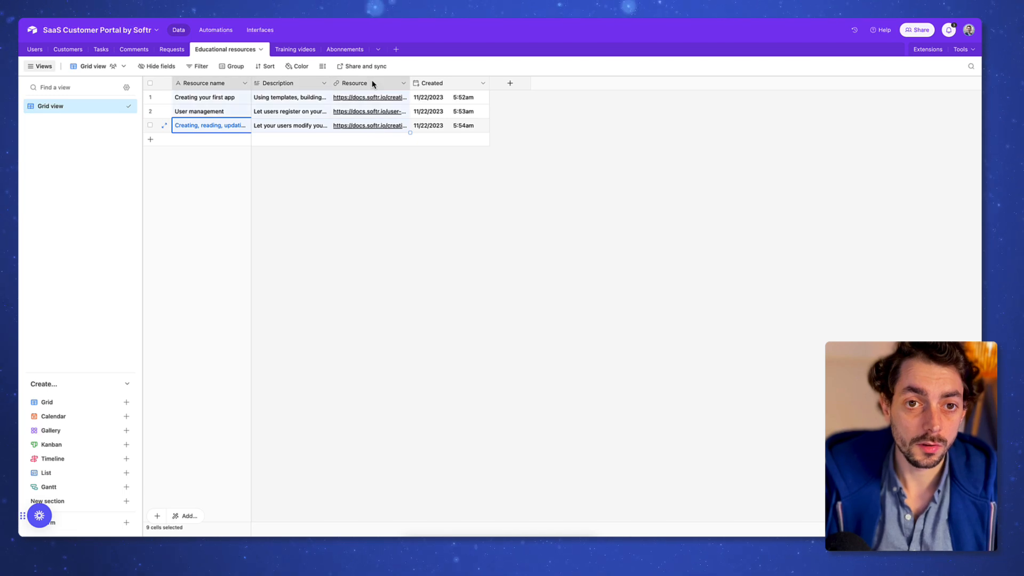
pyautogui.hotkey('ctrl', 'c')
pyautogui.click(295, 49)
pyautogui.click(203, 154)
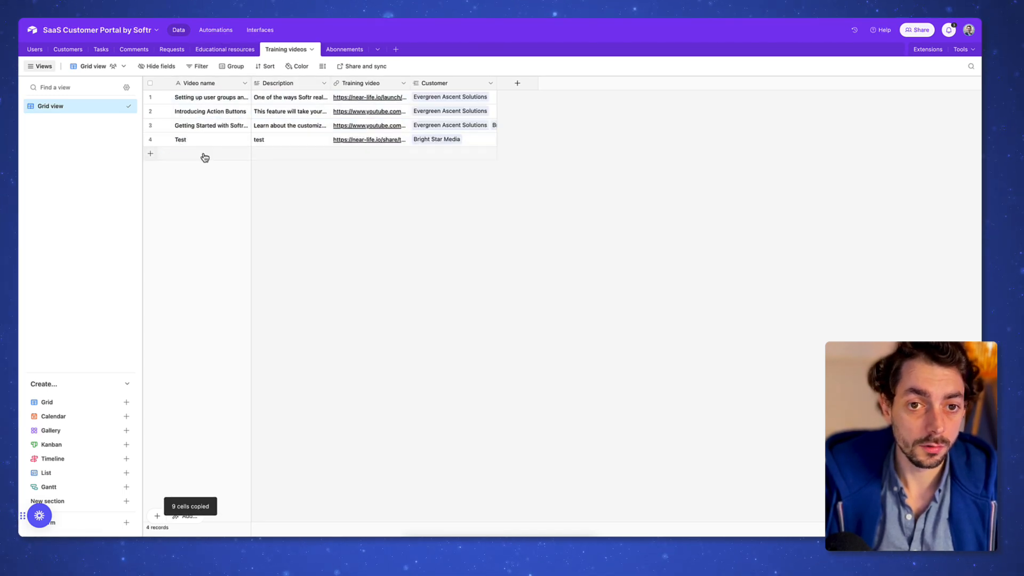
pyautogui.hotkey('ctrl', 'v')
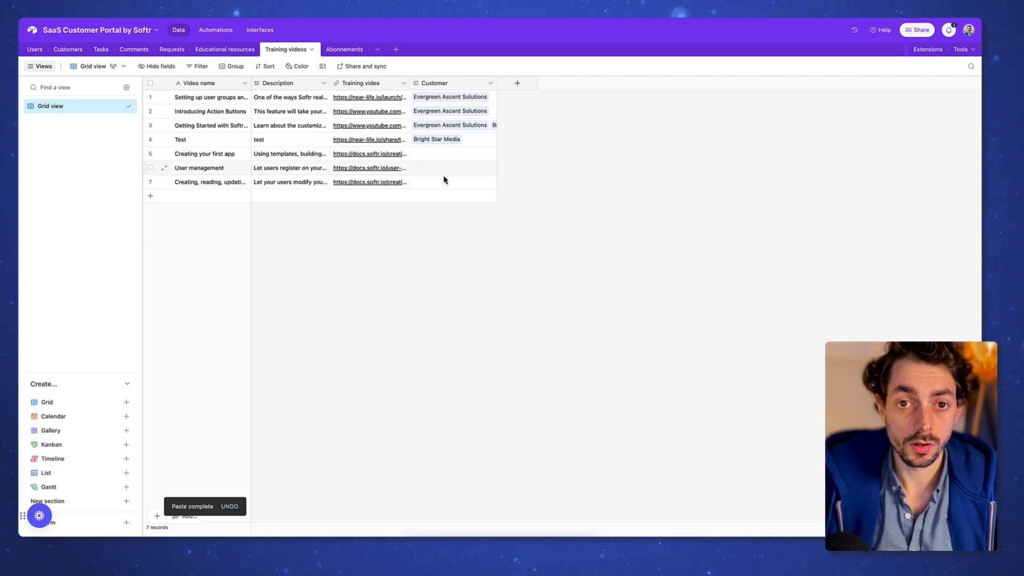
# Step: Delete the Educational resources table and start a new field in the Ressources table
pyautogui.click(226, 50)
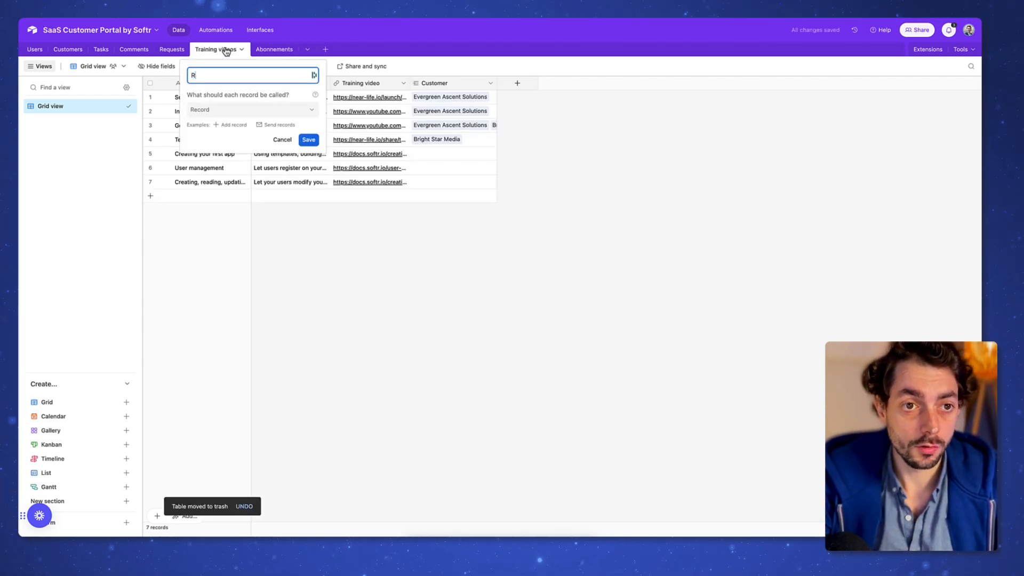
pyautogui.press('Return')
pyautogui.click(515, 84)
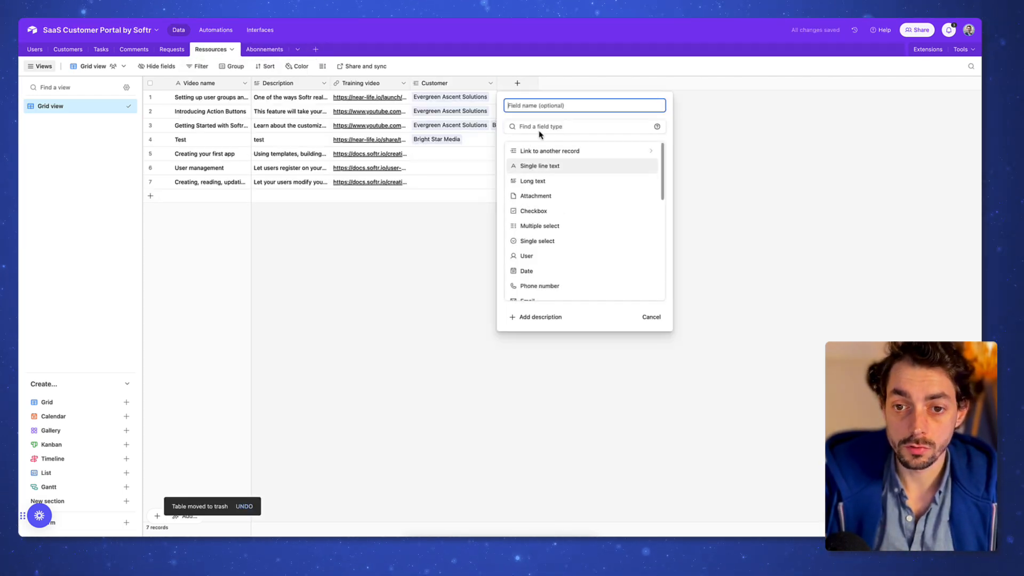
pyautogui.scroll(-3, 567, 267)
pyautogui.scroll(-2, 564, 273)
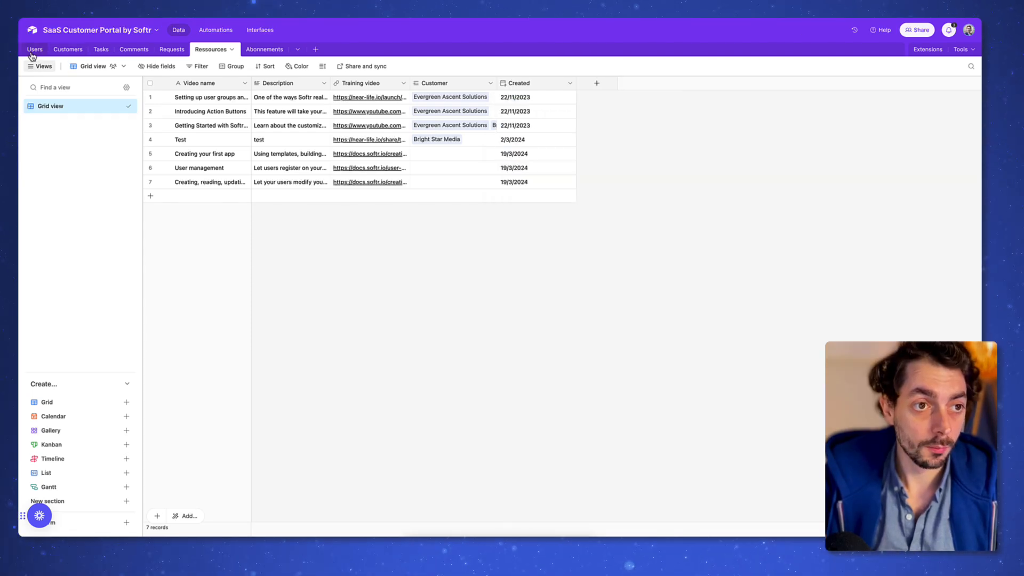
pyautogui.click(34, 51)
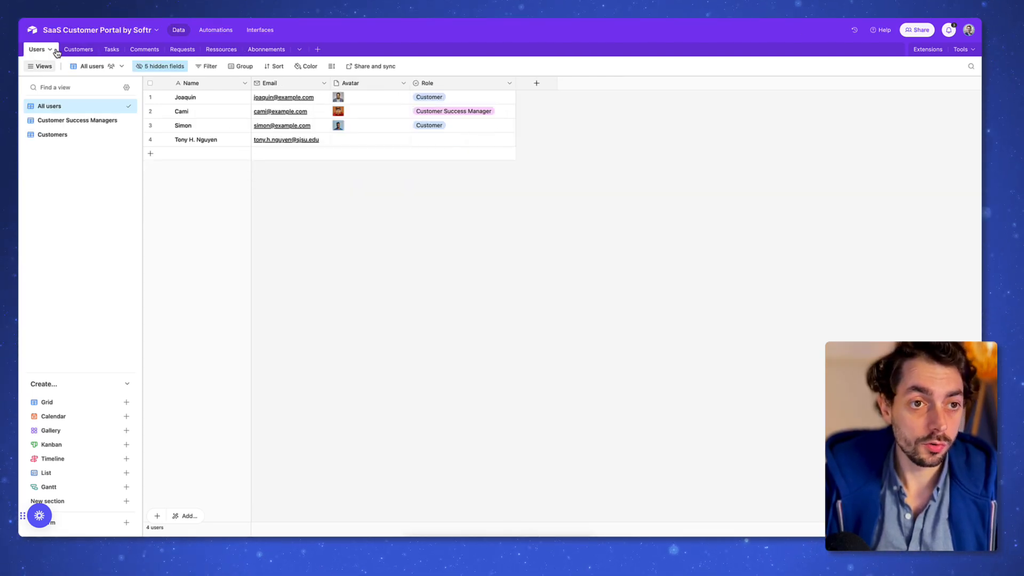
# Step: Rename the Role options Customer Success Manager to Equipe and Customer to Client
pyautogui.doubleClick(471, 87)
pyautogui.click(526, 205)
pyautogui.write('E')
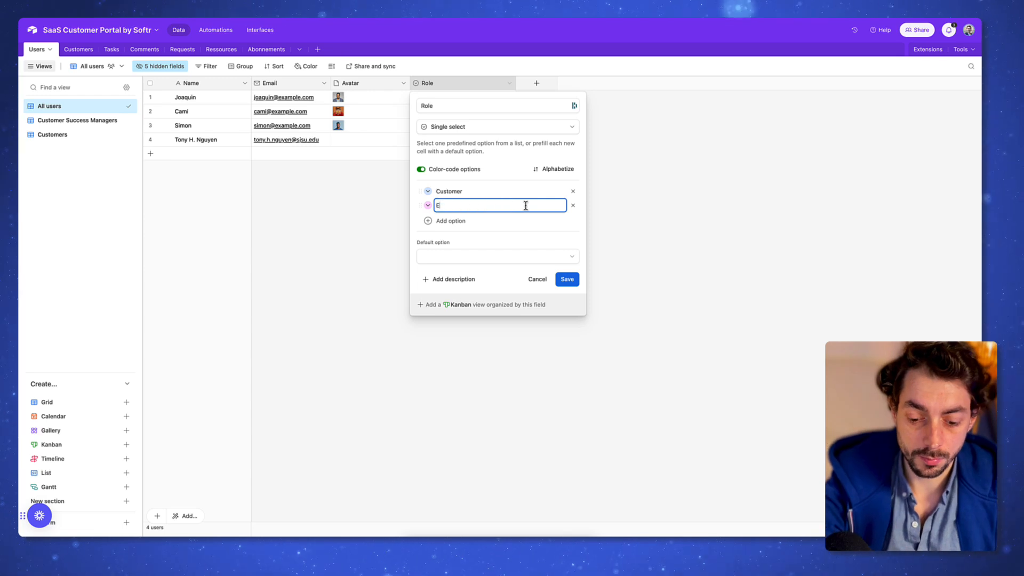
pyautogui.write('quipe')
pyautogui.doubleClick(514, 191)
pyautogui.write('Client')
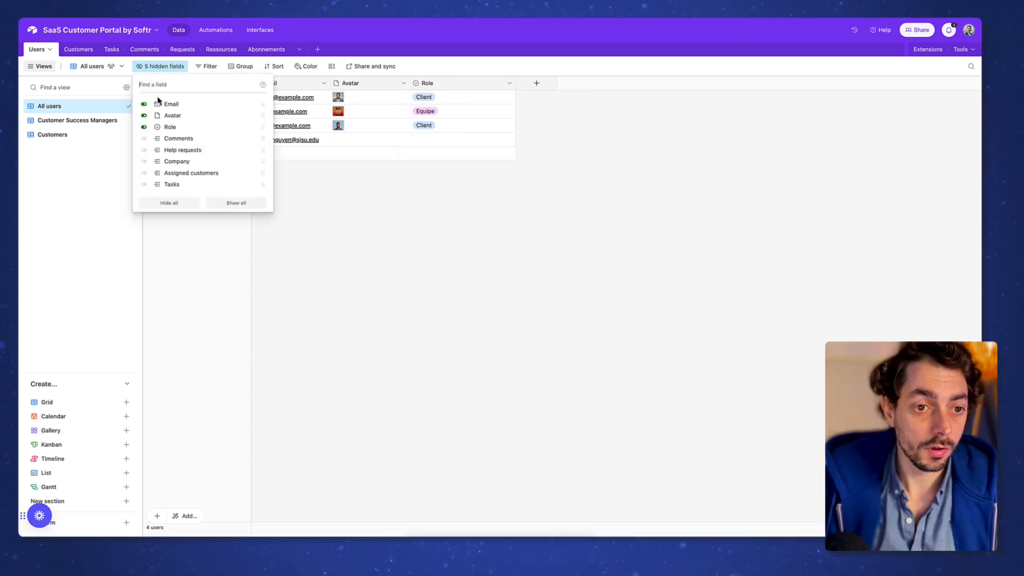
# Step: Show all hidden Users fields and rename Assigned customers to 'Client assigné'
pyautogui.click(236, 203)
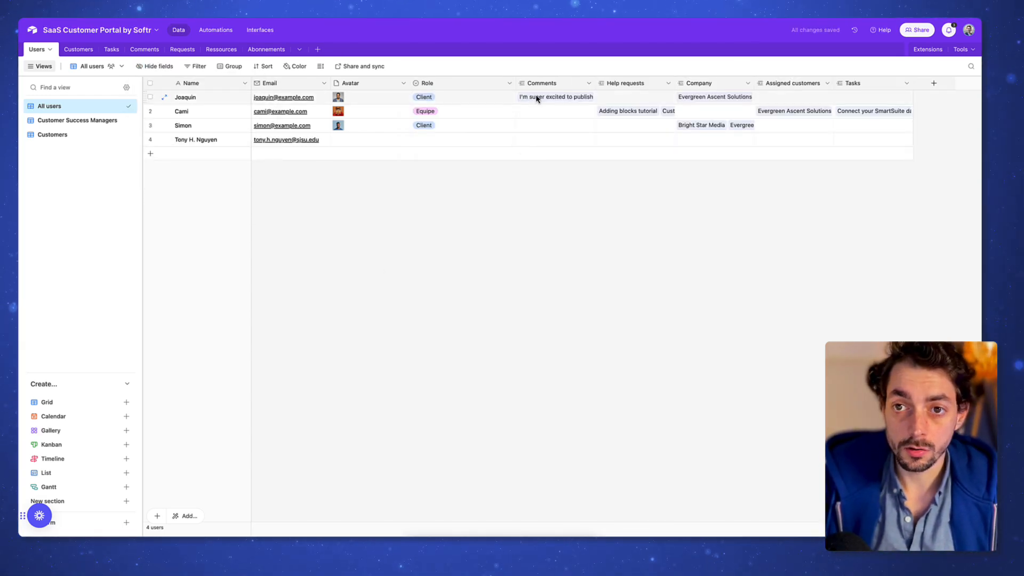
pyautogui.click(636, 88)
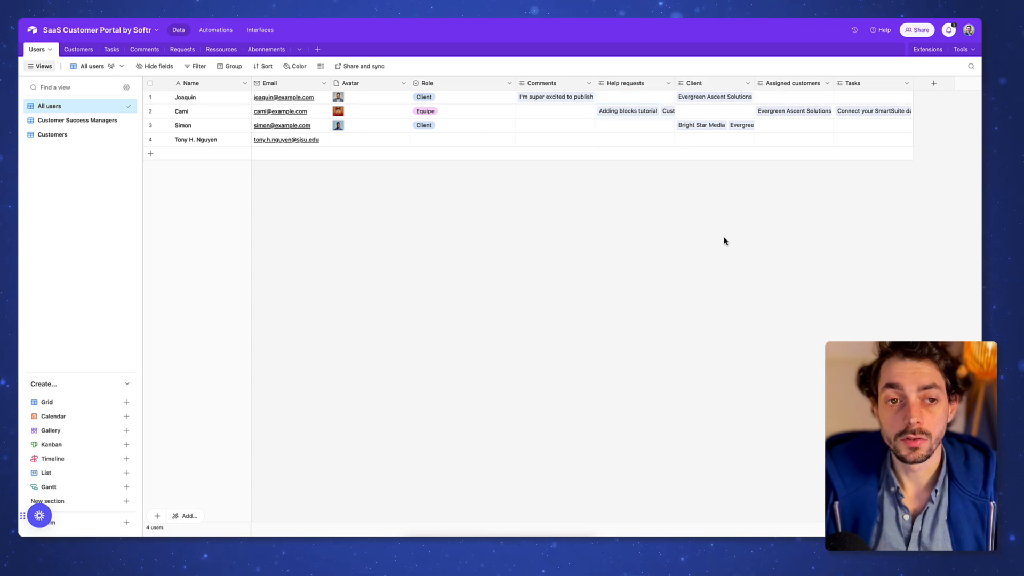
pyautogui.click(710, 89)
pyautogui.click(811, 84)
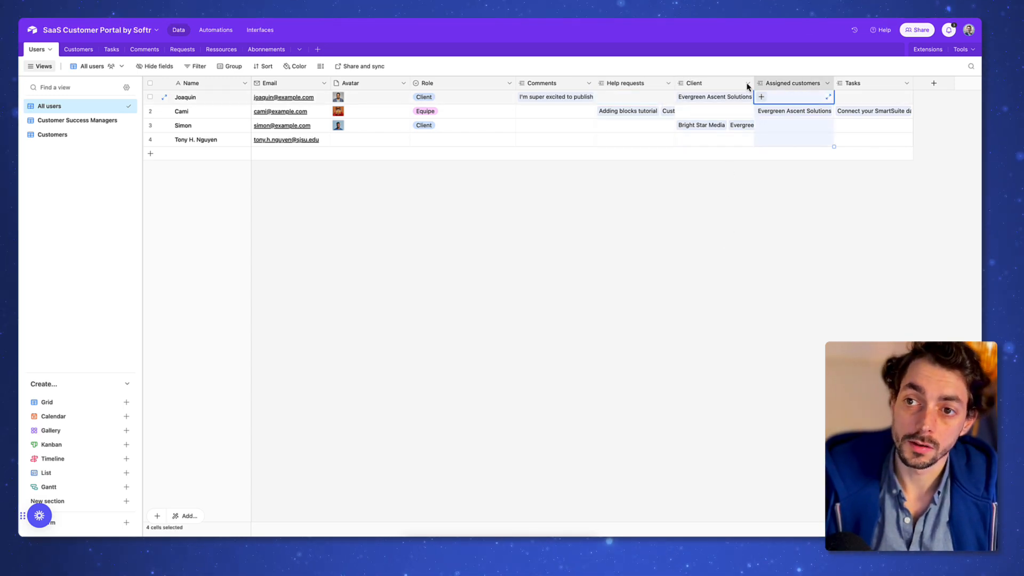
pyautogui.click(728, 88)
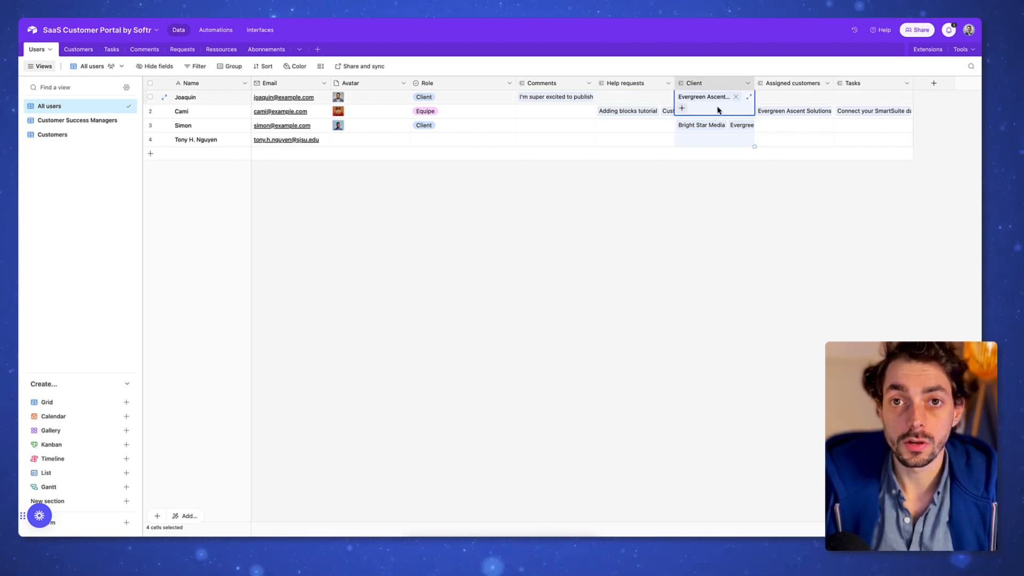
pyautogui.click(704, 178)
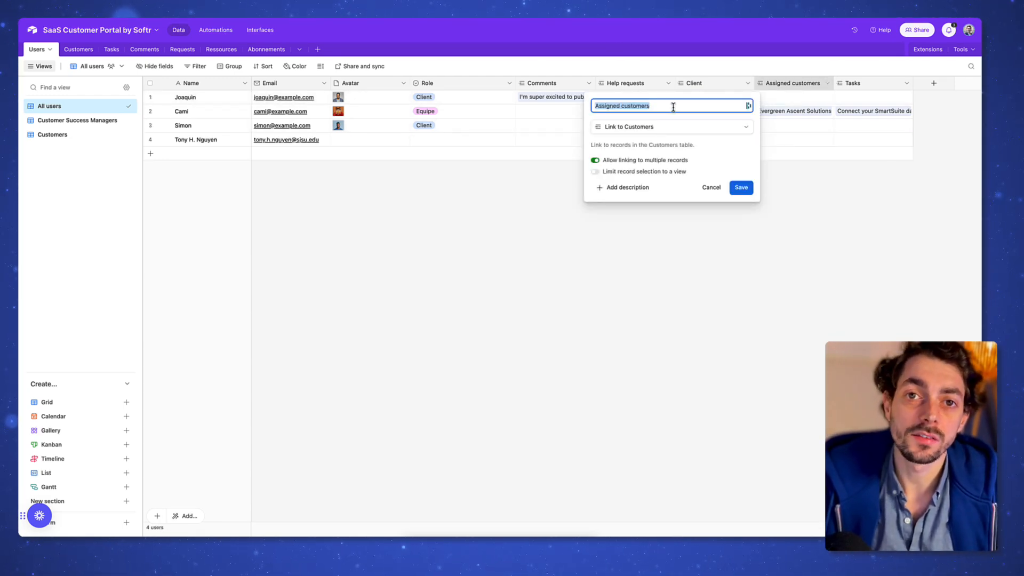
pyautogui.write('Client assigné')
pyautogui.click(741, 187)
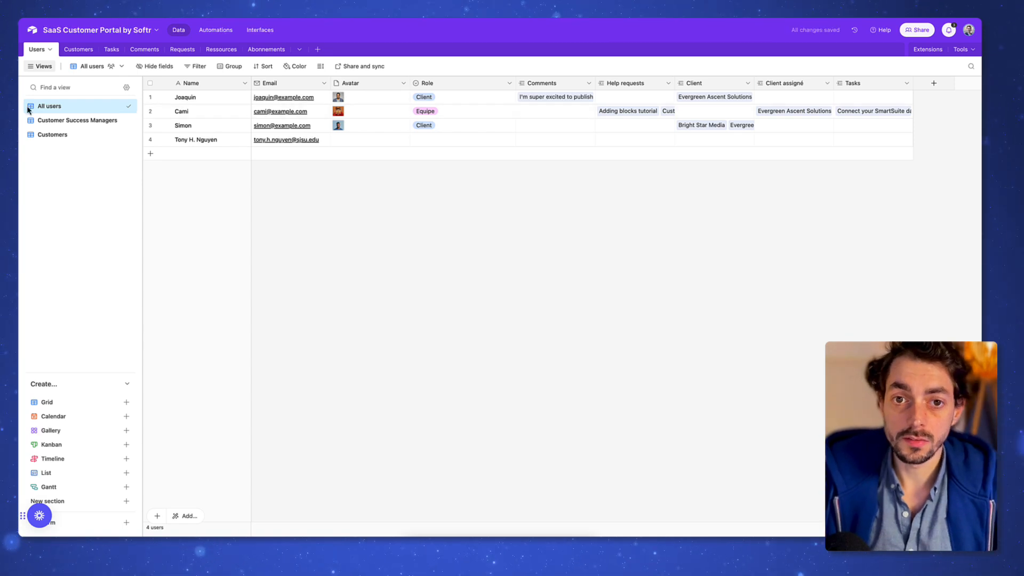
# Step: Check the Role, Client and Client assigné cells of rows 1 and 2
pyautogui.click(464, 99)
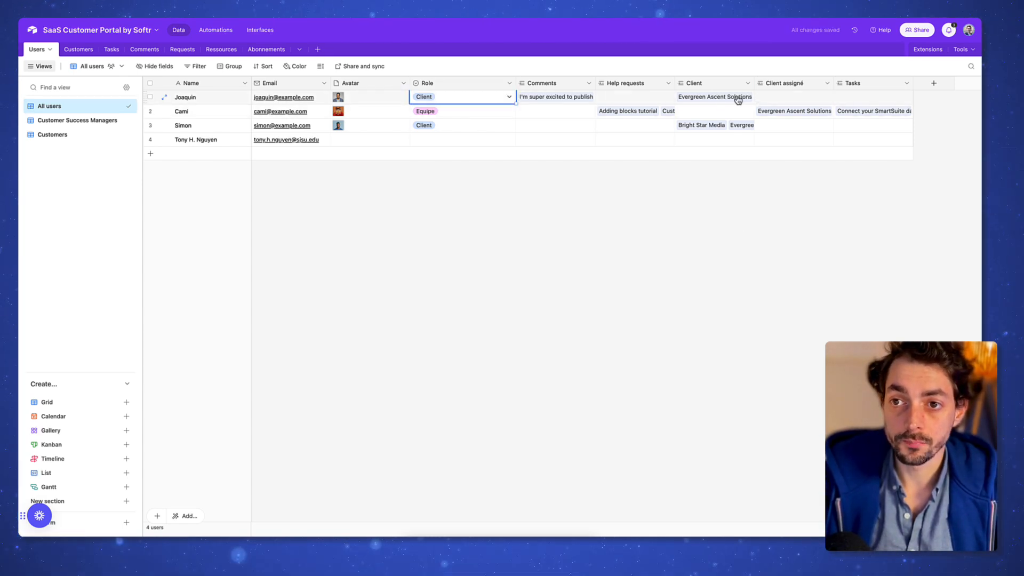
pyautogui.click(714, 100)
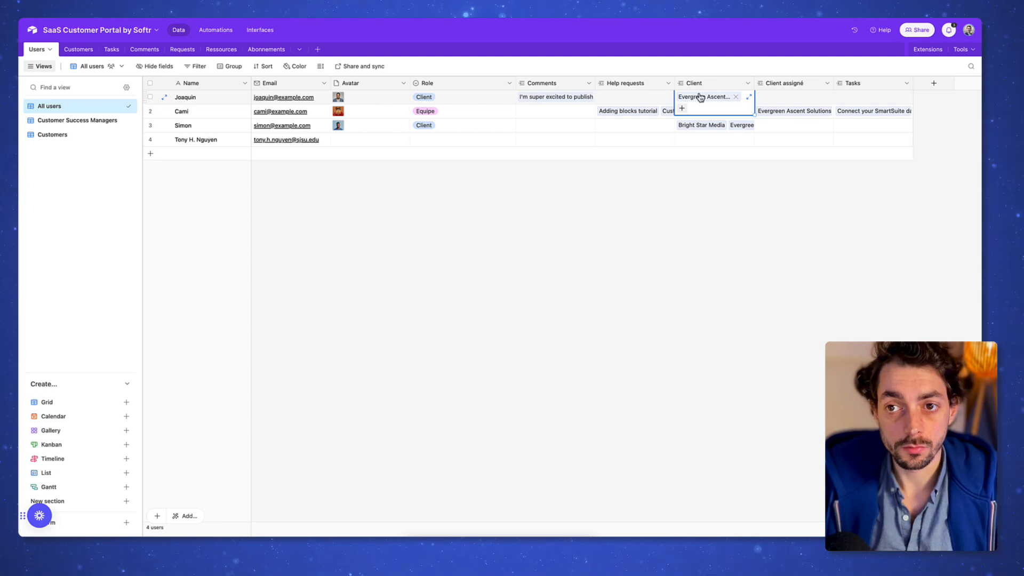
pyautogui.click(700, 173)
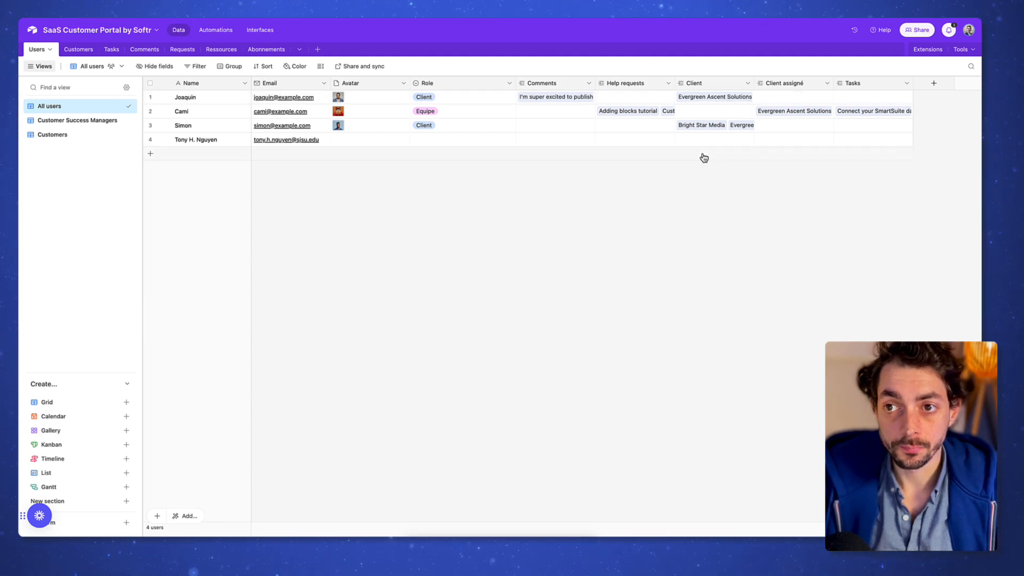
pyautogui.click(793, 109)
pyautogui.click(457, 115)
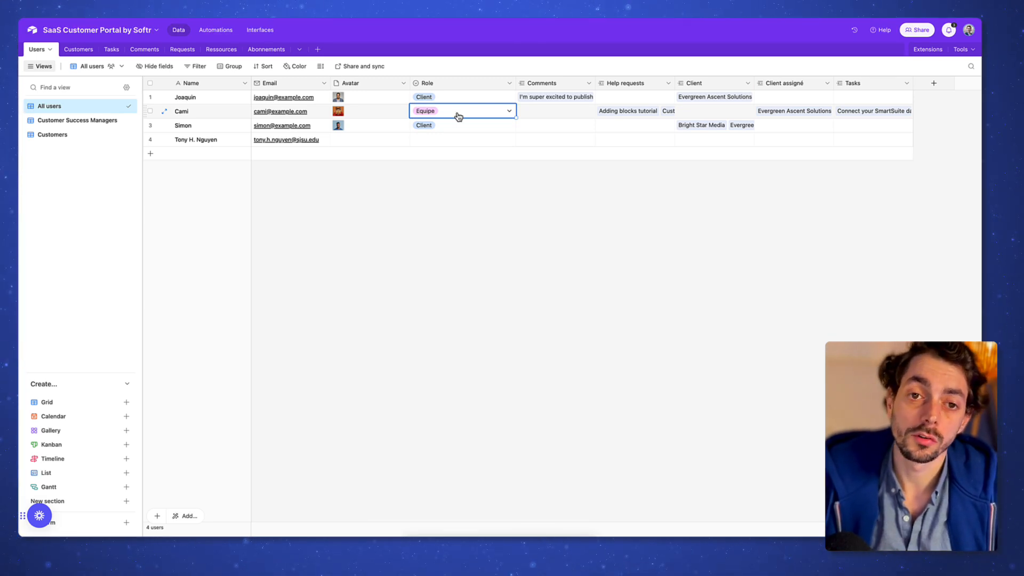
pyautogui.click(79, 49)
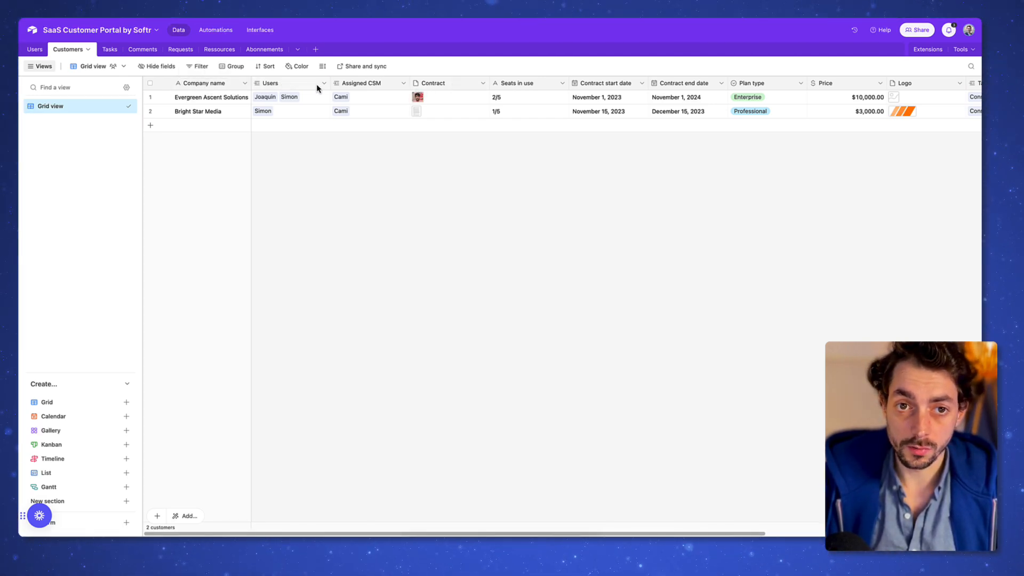
# Step: Delete the Seats in use, Plan type and Price fields from Customers
pyautogui.click(366, 89)
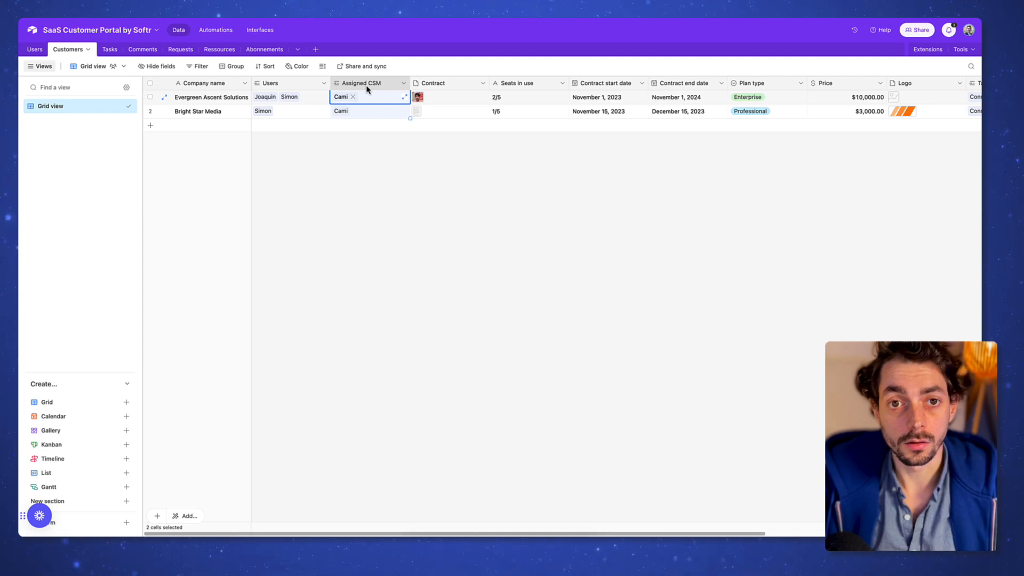
pyautogui.click(290, 84)
pyautogui.hscroll(1, 480, 81)
pyautogui.click(491, 84)
pyautogui.rightClick(492, 86)
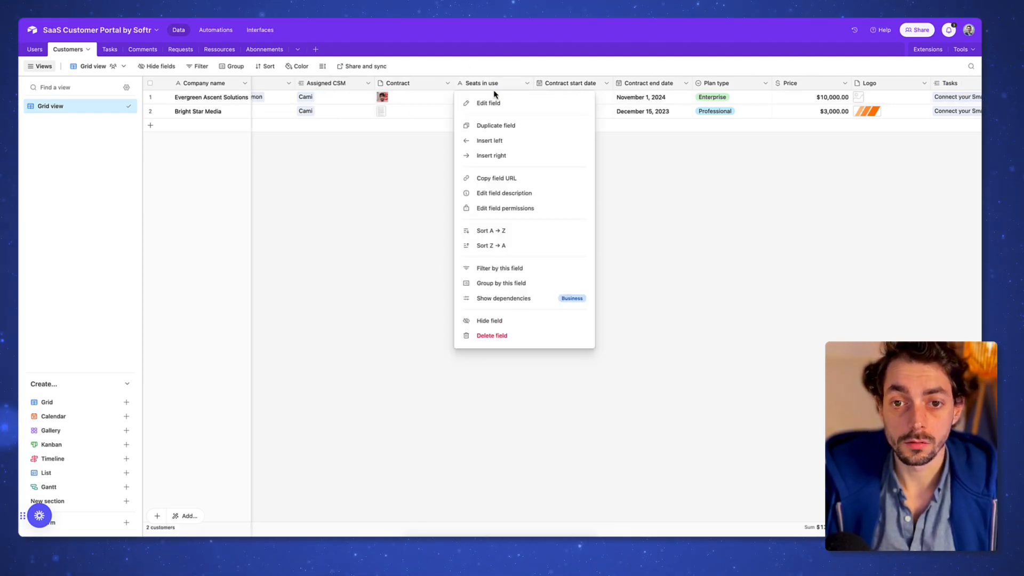
pyautogui.click(534, 337)
pyautogui.hscroll(1, 555, 250)
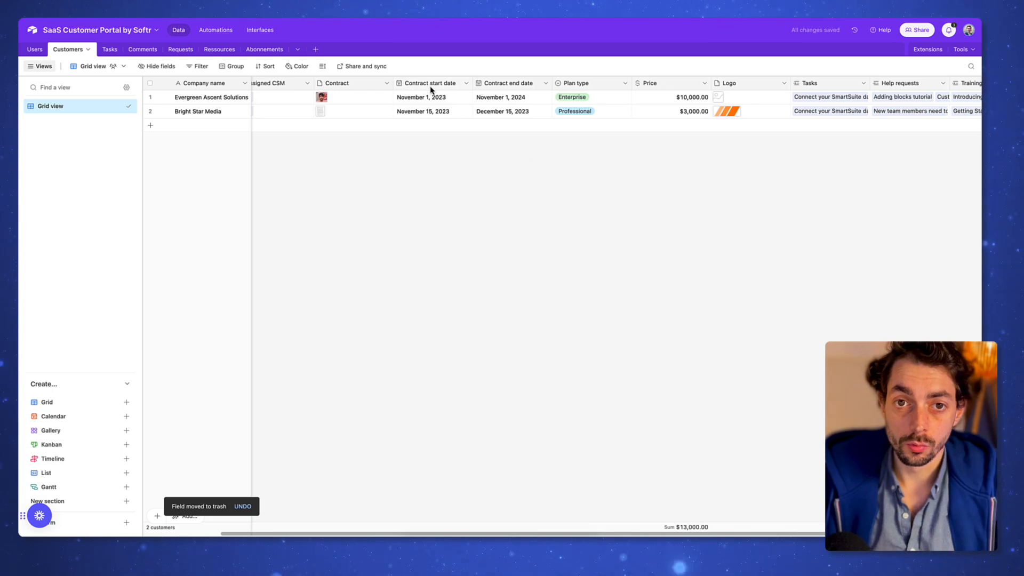
pyautogui.hscroll(2, 482, 88)
pyautogui.rightClick(487, 86)
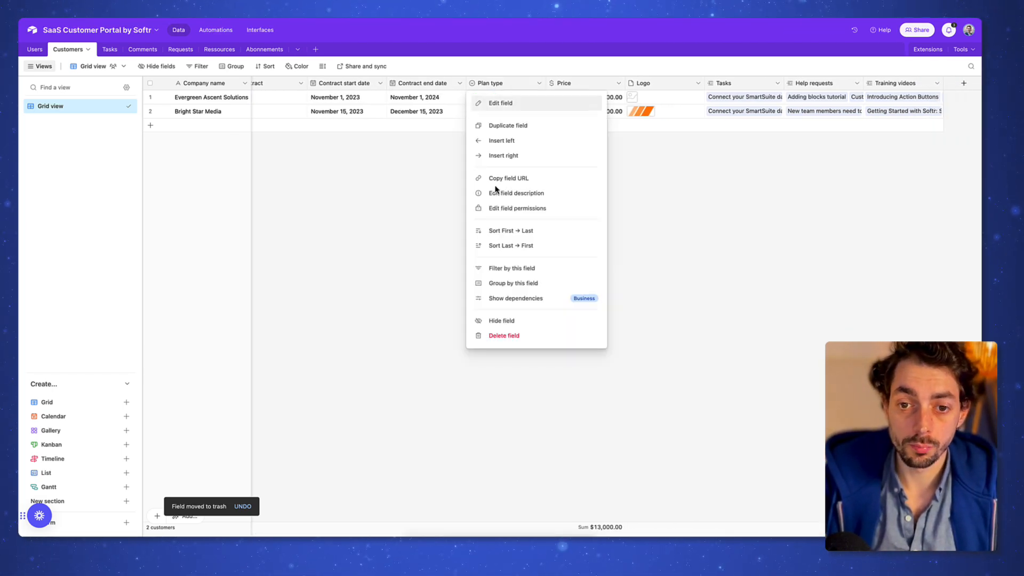
pyautogui.click(521, 337)
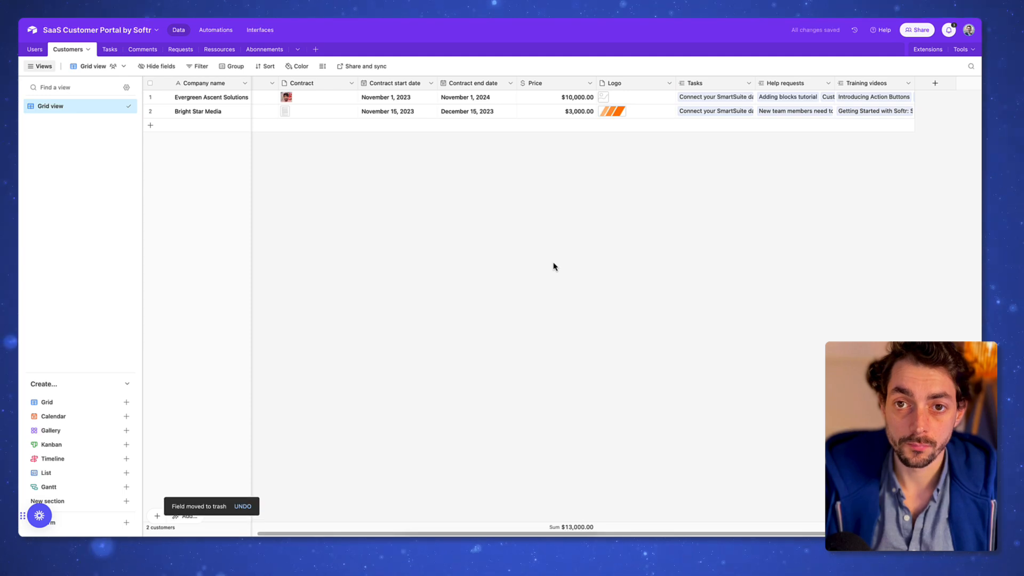
pyautogui.rightClick(555, 85)
pyautogui.click(541, 336)
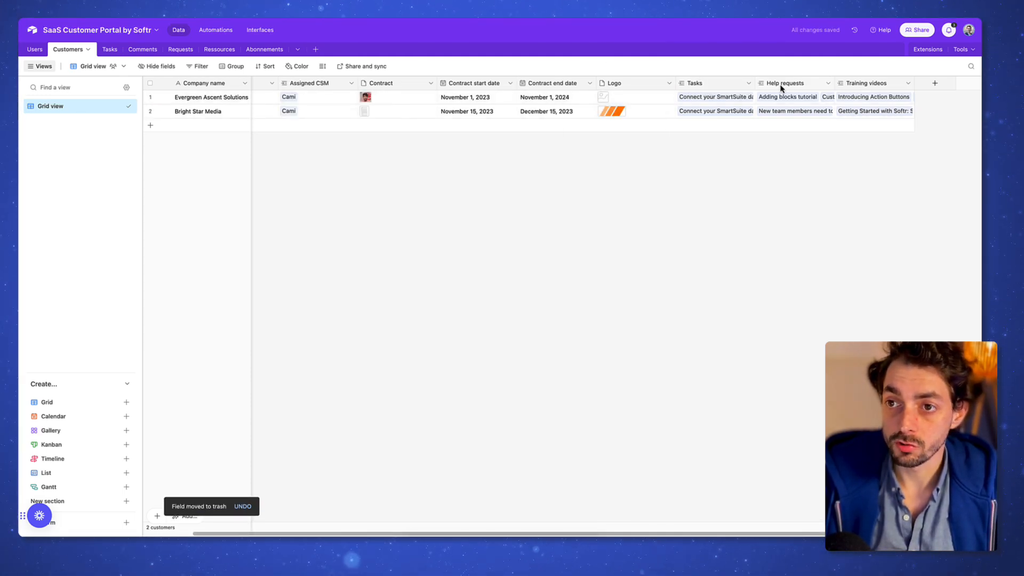
# Step: Rename the Training videos link field to 'Ressources'
pyautogui.doubleClick(878, 87)
pyautogui.write('Ressources')
pyautogui.press('Return')
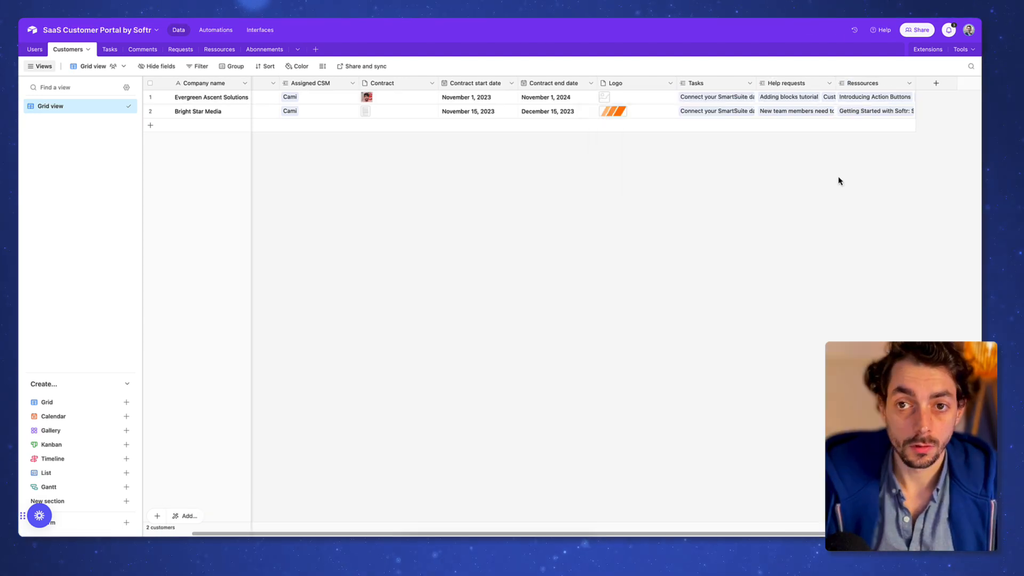
# Step: Add an Adresse field to the Customers table
pyautogui.click(935, 84)
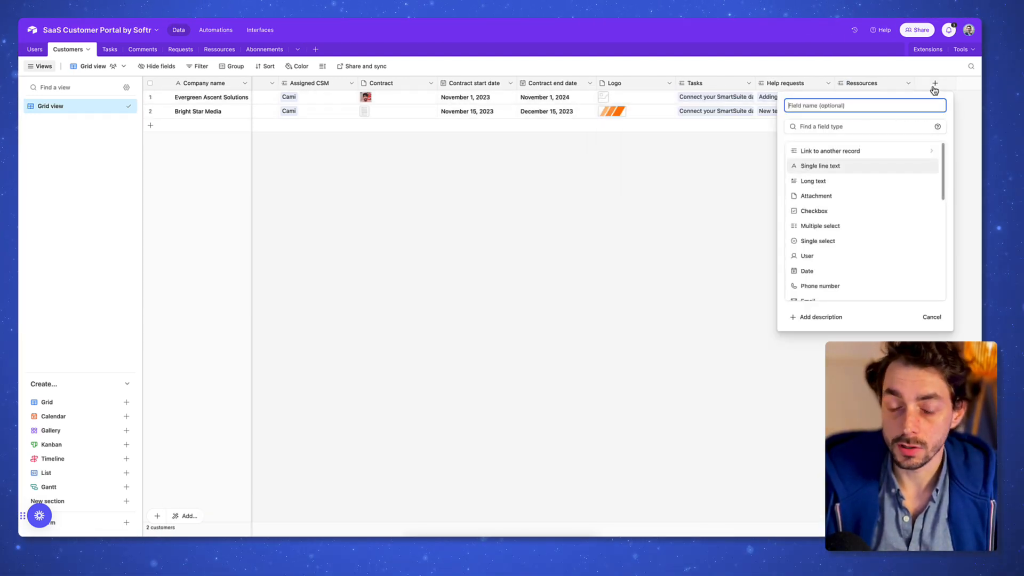
pyautogui.write('Adresse')
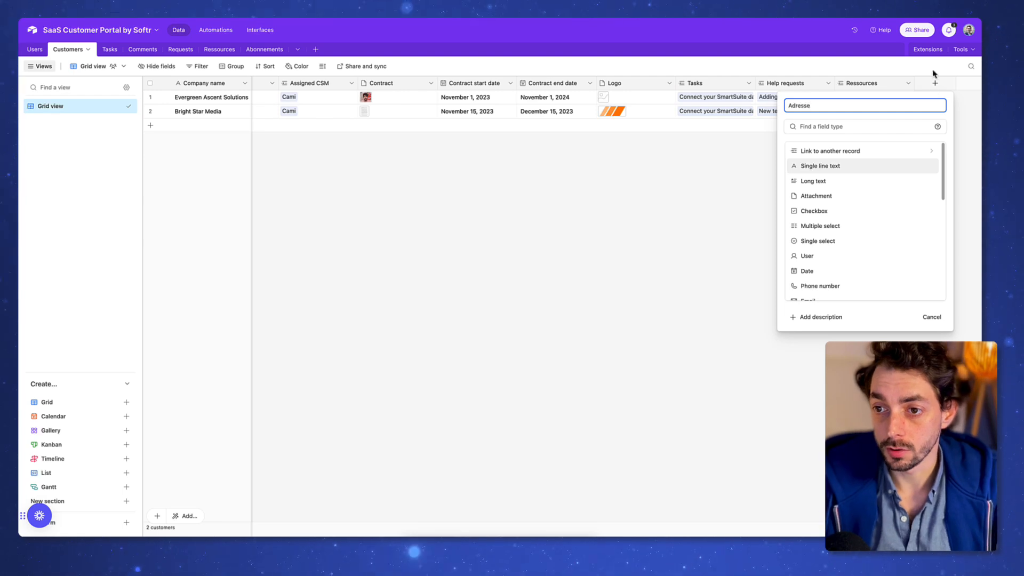
pyautogui.press('Return')
# Step: Add a Statut single-select field with options Actif, Inactif and Trial
pyautogui.click(938, 88)
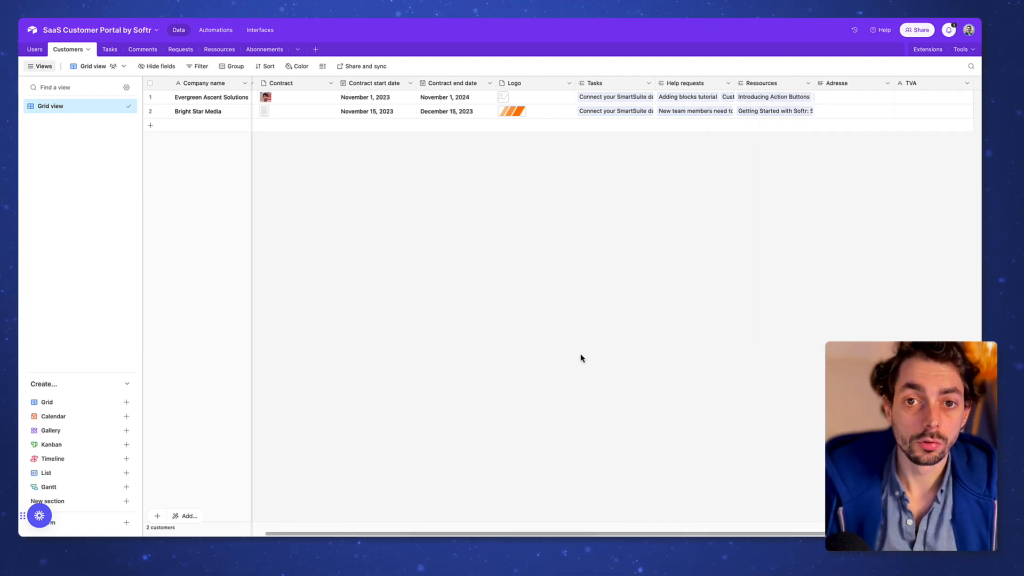
pyautogui.hscroll(-3, 581, 225)
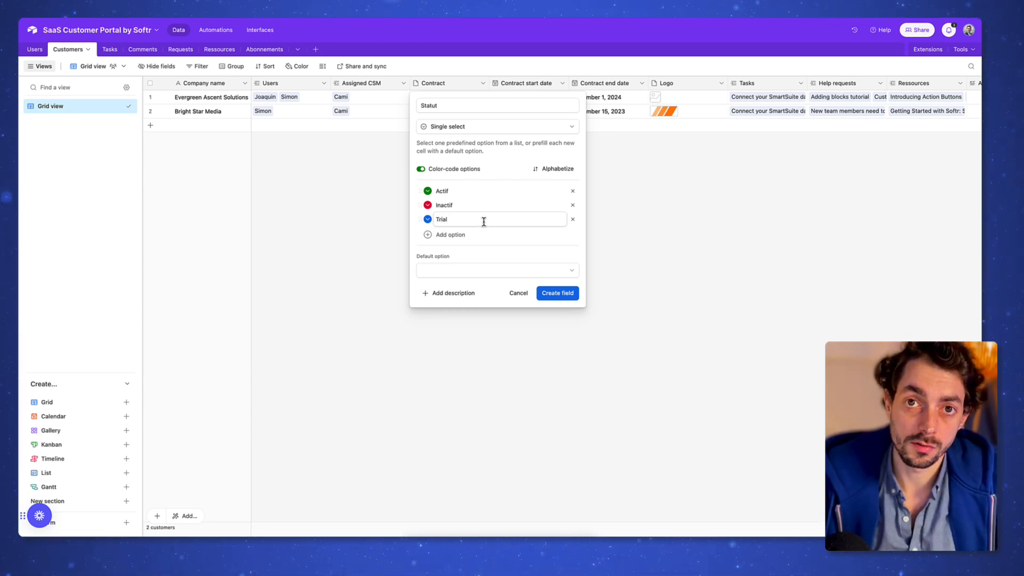
pyautogui.click(569, 291)
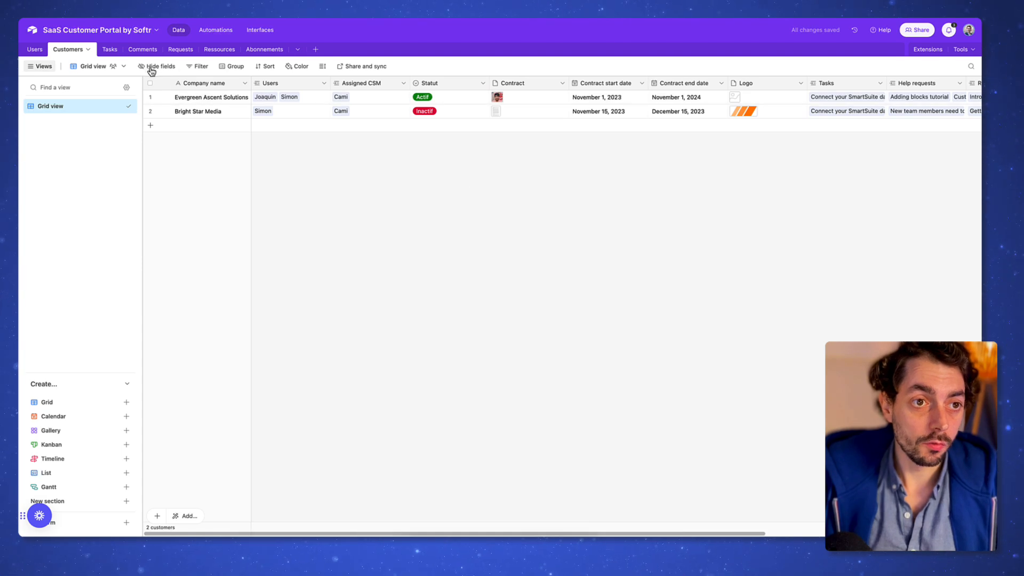
pyautogui.click(110, 49)
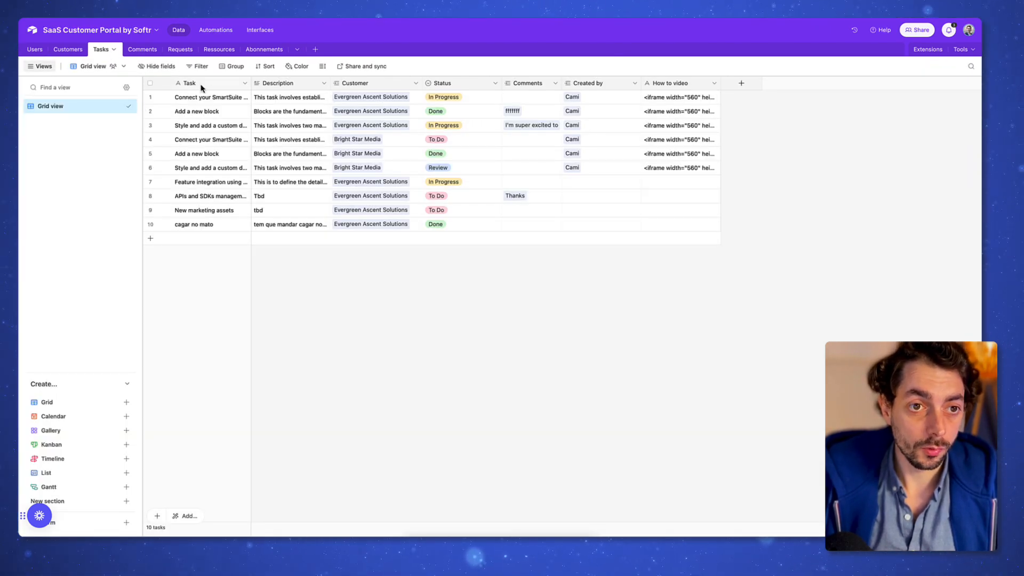
# Step: Select the Task and Description cells of Tasks rows 1–7
pyautogui.moveTo(215, 102); pyautogui.dragTo(224, 181)
pyautogui.moveTo(284, 127); pyautogui.dragTo(294, 182)
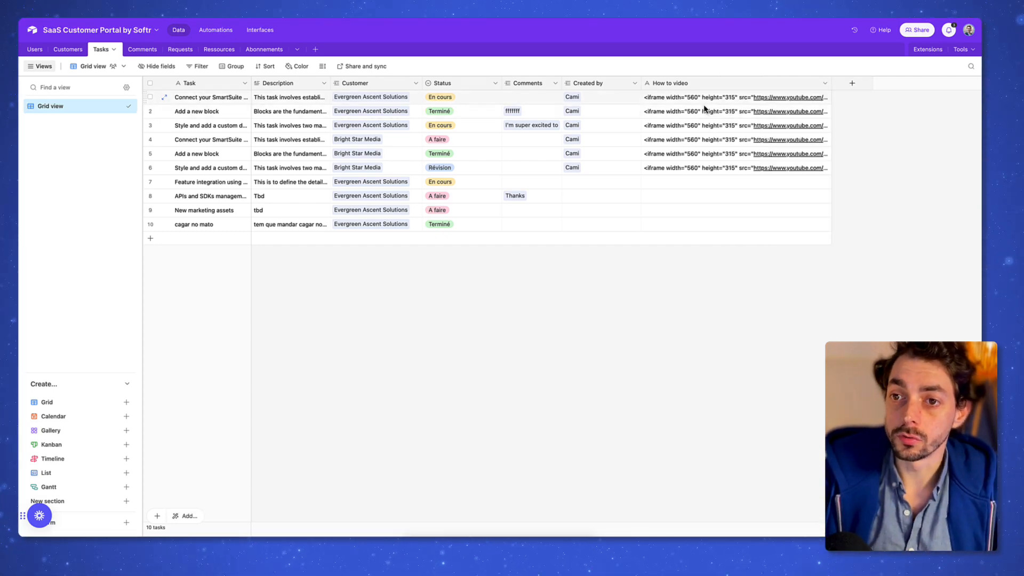
pyautogui.click(723, 182)
# Step: Delete the How to video field and add a Ressources field to Tasks
pyautogui.rightClick(700, 87)
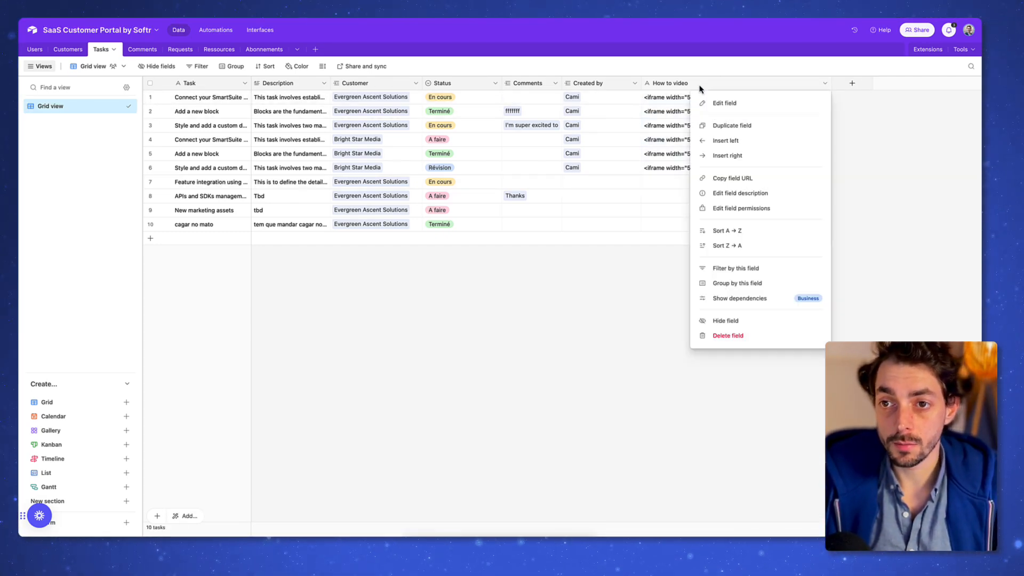
pyautogui.click(717, 336)
pyautogui.click(660, 85)
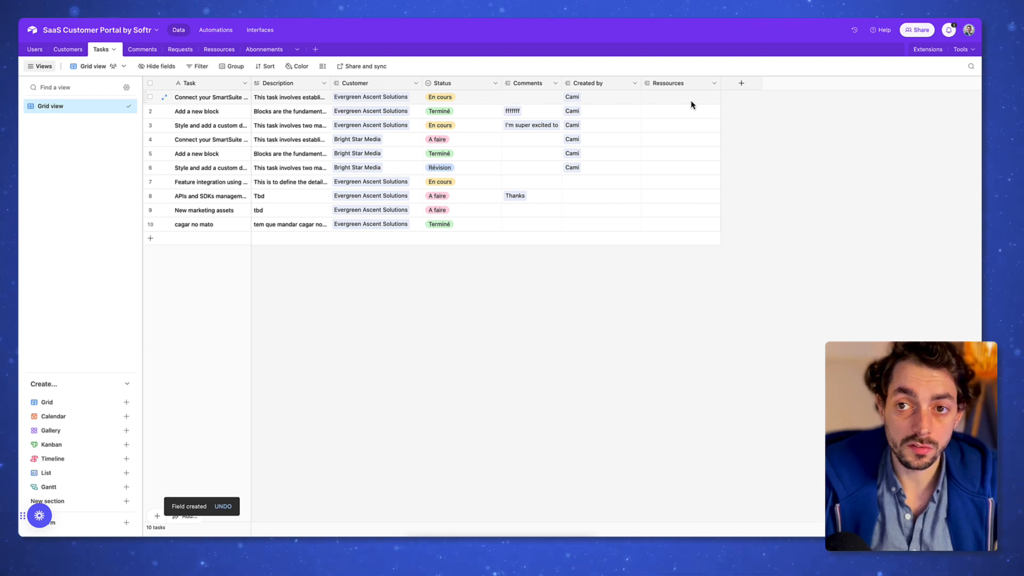
pyautogui.click(142, 49)
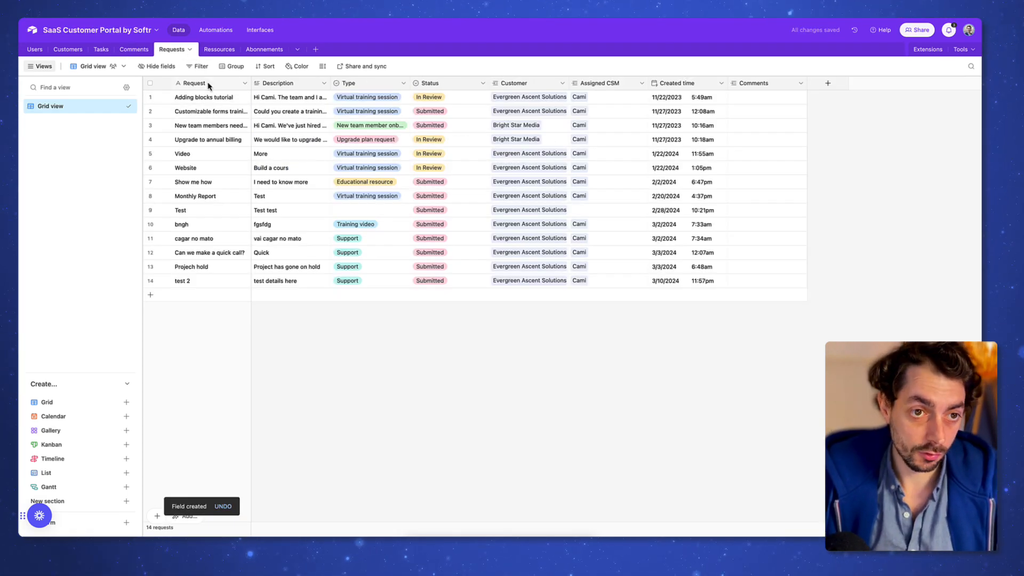
# Step: Change the Requests Status options to the French values Révision and Soumis
pyautogui.click(211, 115)
pyautogui.click(291, 115)
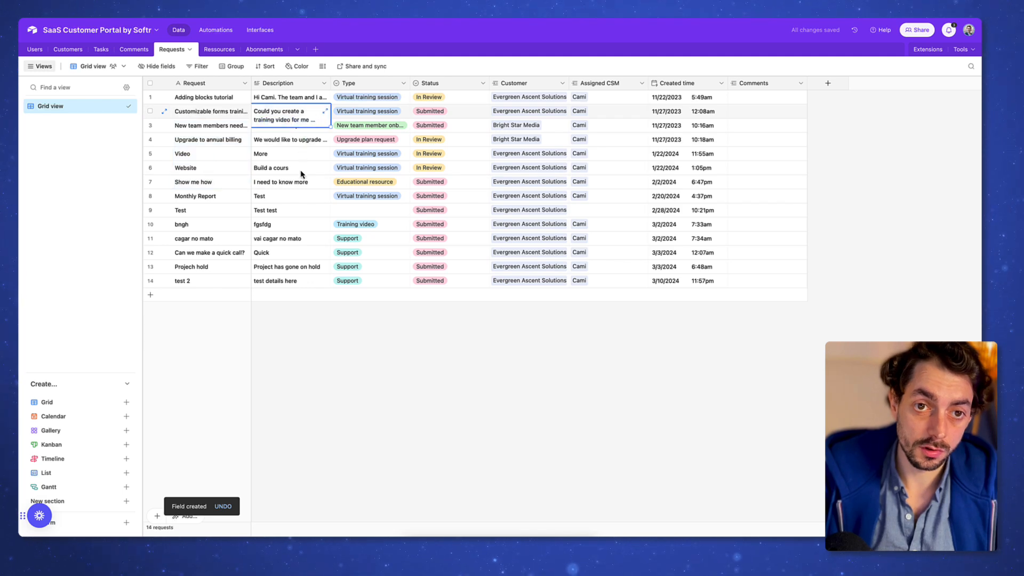
pyautogui.keyDown('shift'); pyautogui.click(301, 180); pyautogui.keyUp('shift')
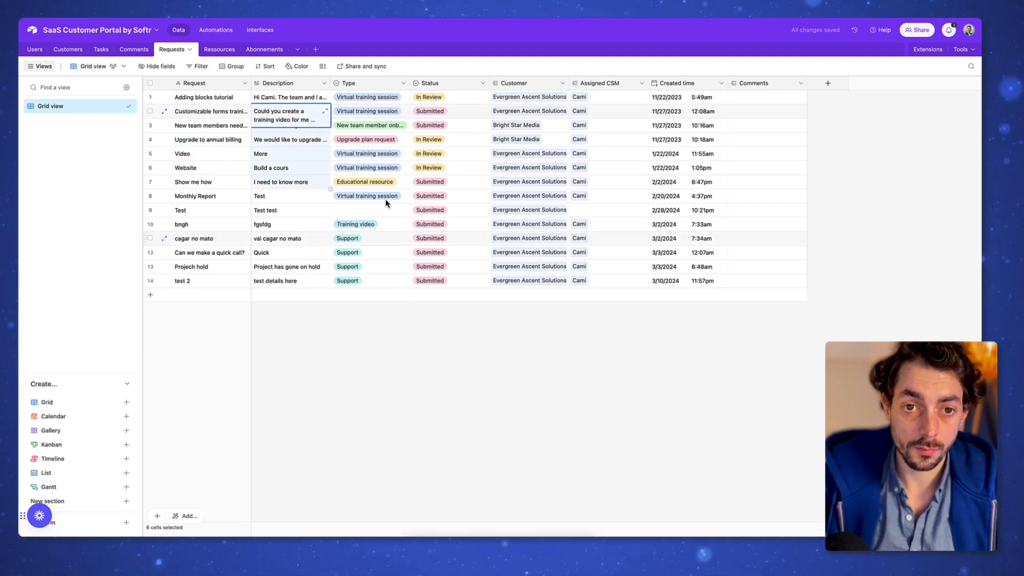
pyautogui.click(456, 87)
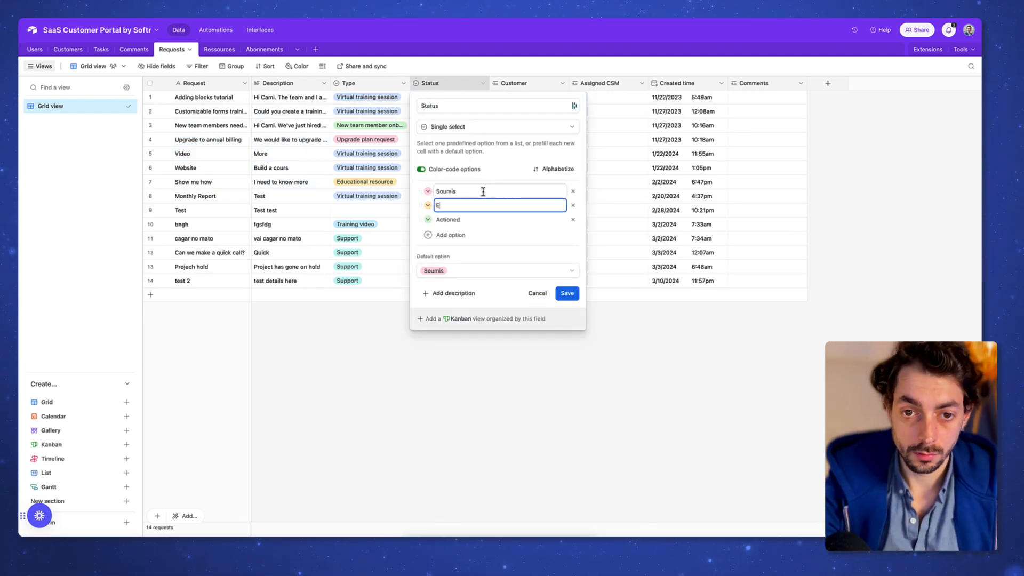
pyautogui.press('Return')
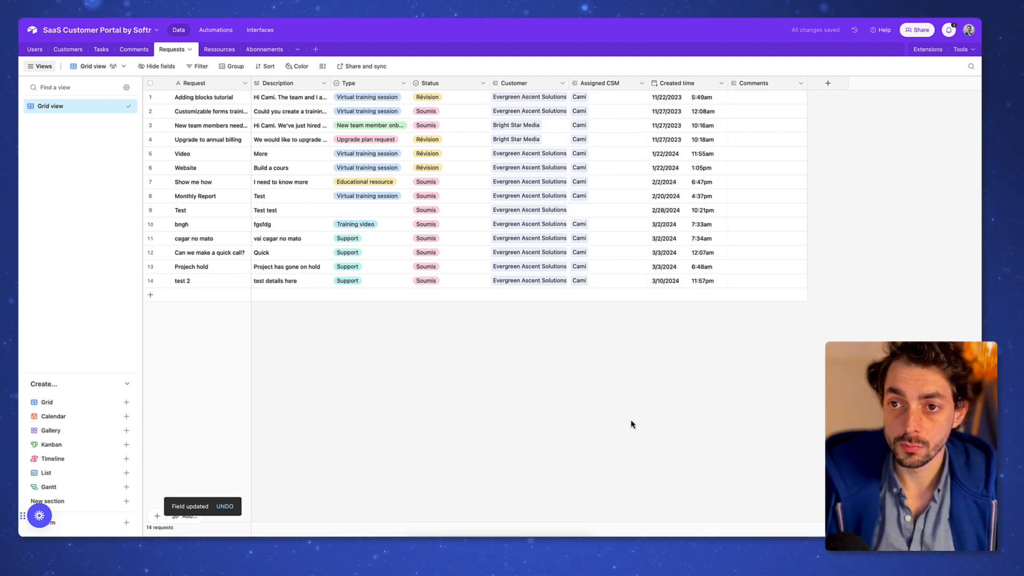
pyautogui.click(685, 212)
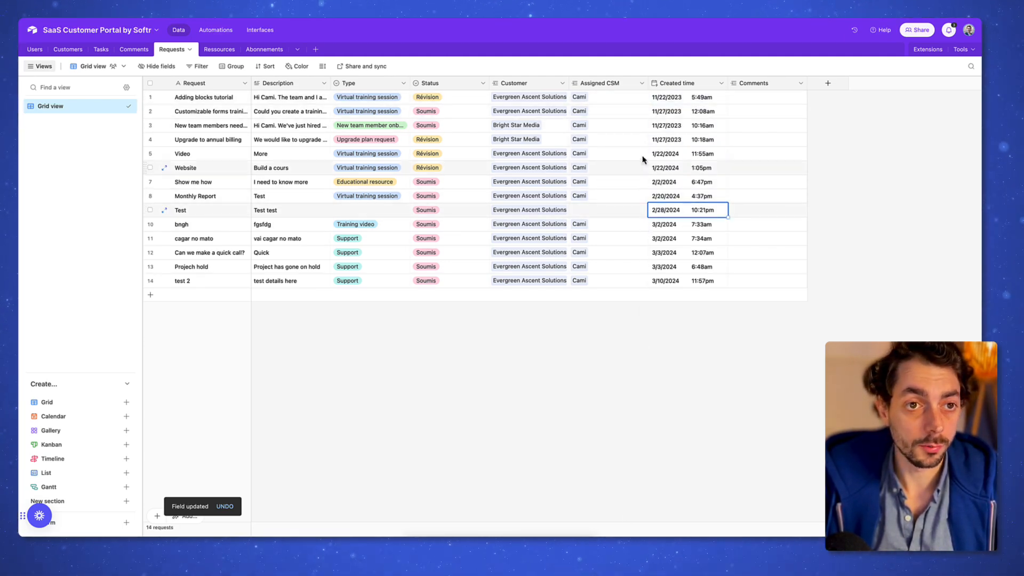
pyautogui.click(263, 50)
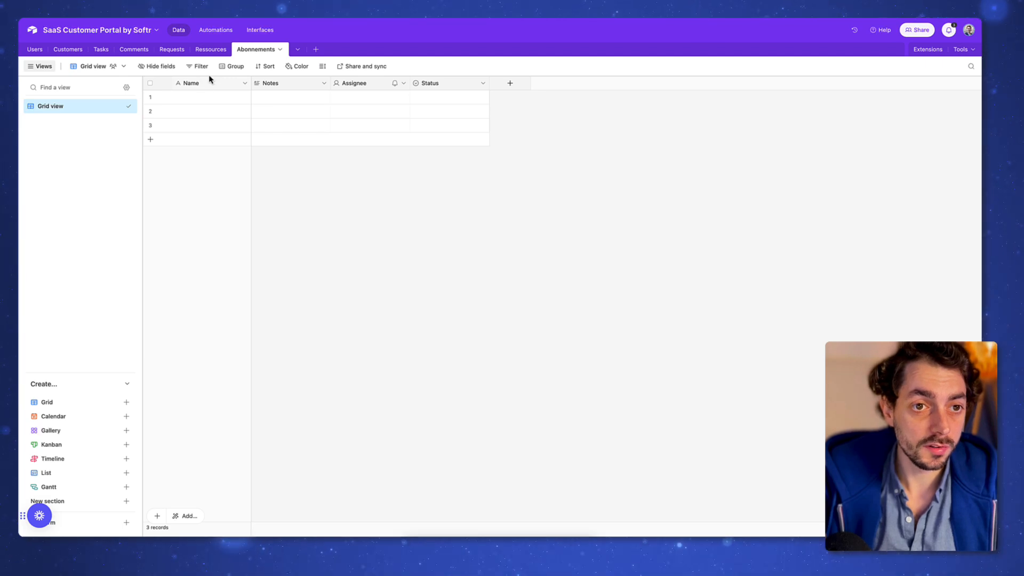
# Step: Delete the Notes and Assignee fields from Abonnements
pyautogui.rightClick(277, 84)
pyautogui.click(299, 335)
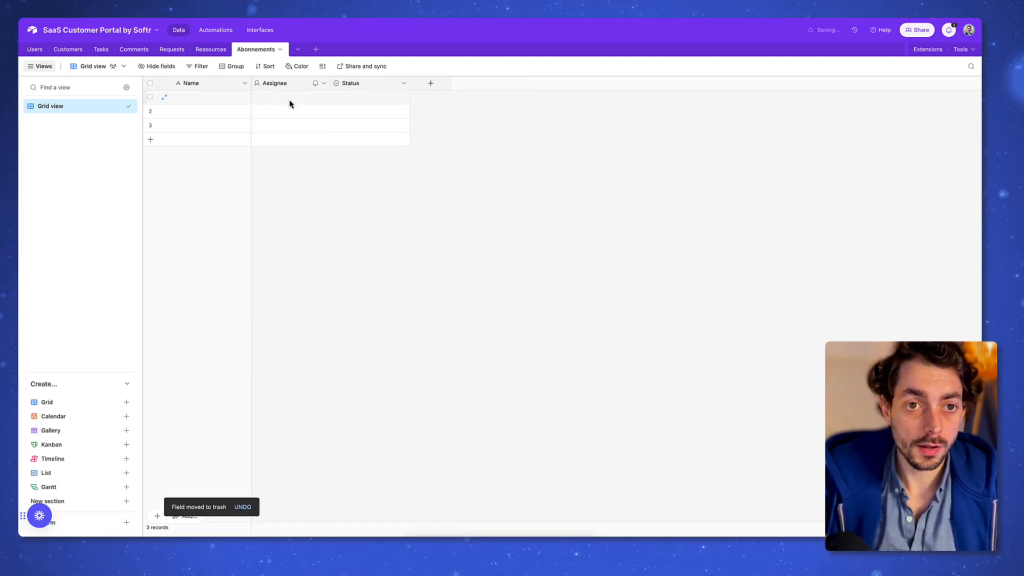
pyautogui.rightClick(287, 88)
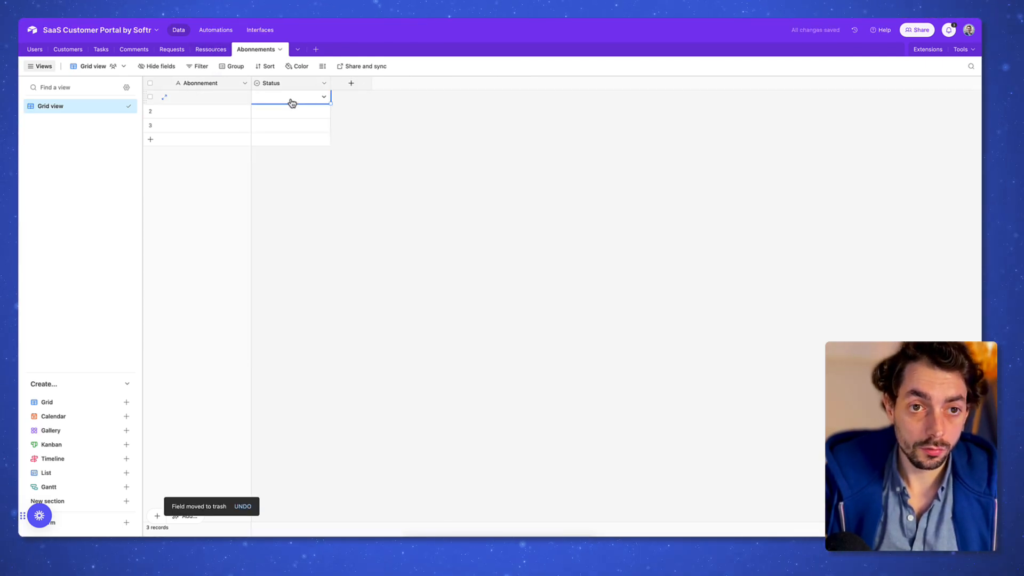
pyautogui.click(297, 87)
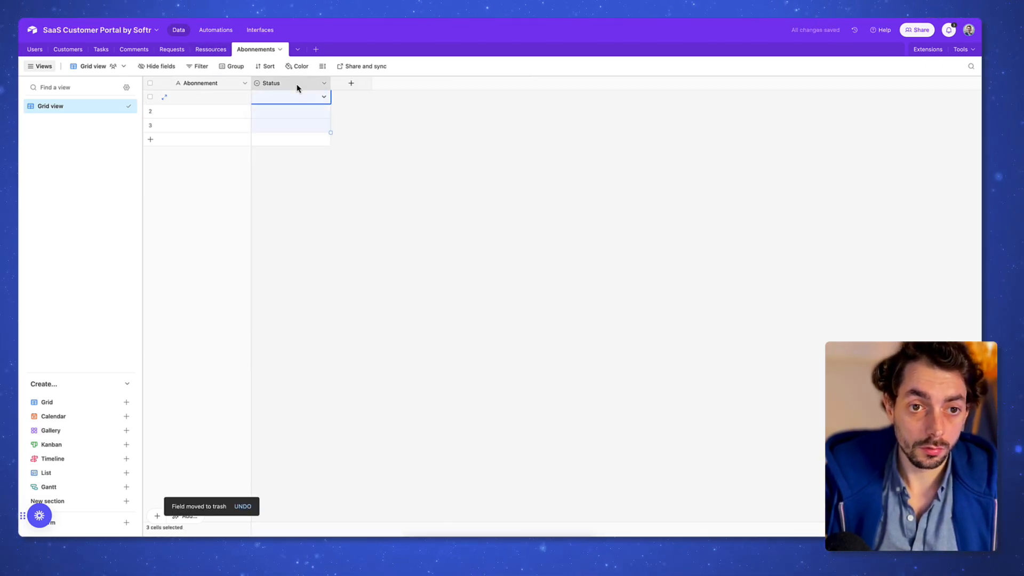
# Step: Add a Customers link field, Date de début and Date de fin fields, and start a currency field
pyautogui.click(365, 87)
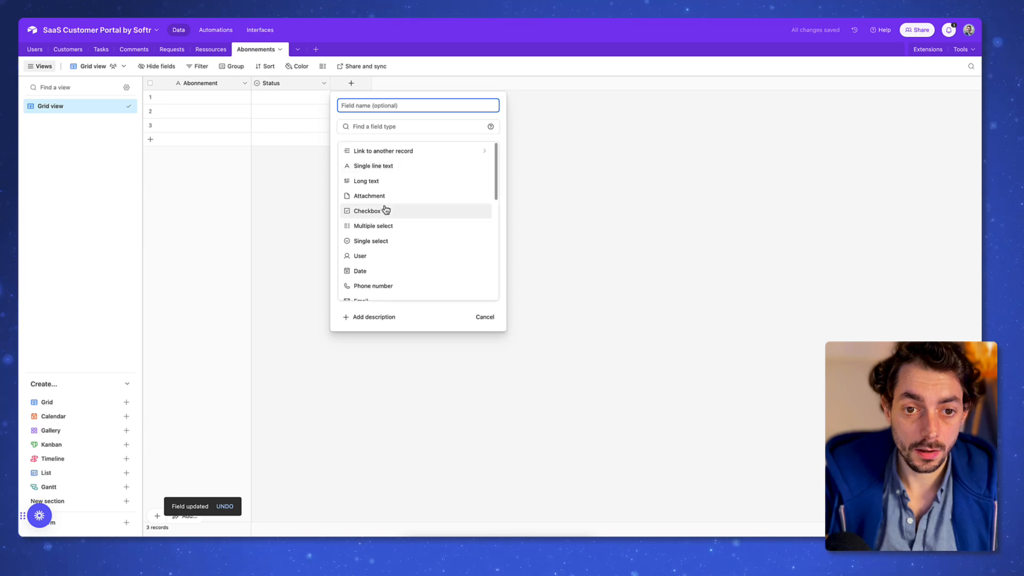
pyautogui.click(388, 151)
pyautogui.click(396, 163)
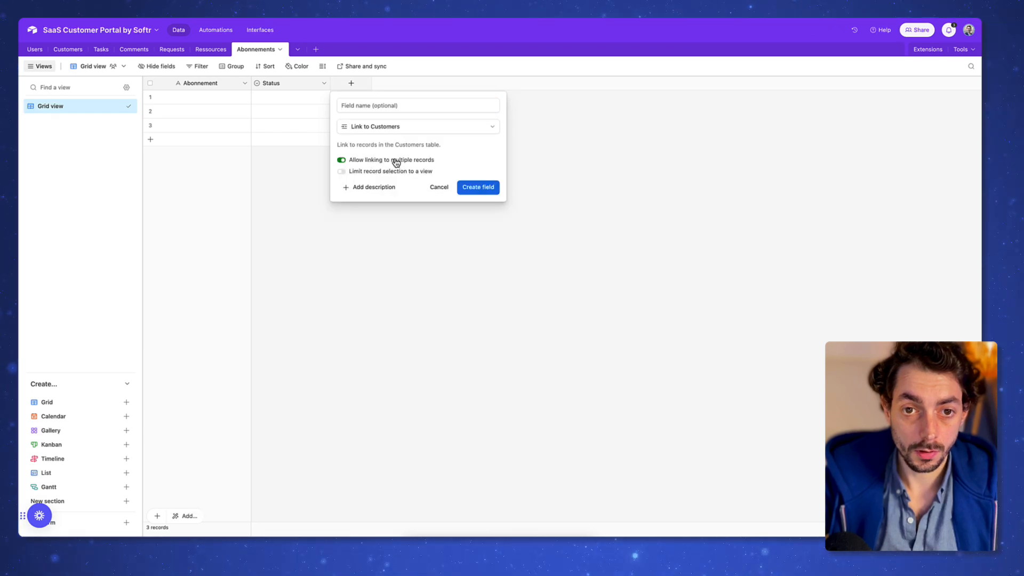
pyautogui.click(478, 187)
pyautogui.click(430, 83)
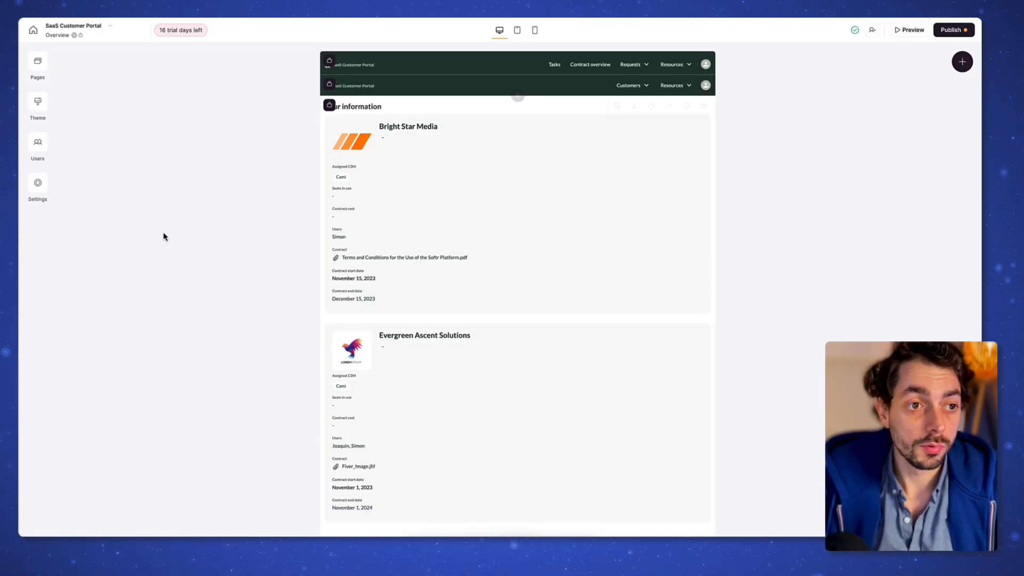
# Step: Rename the Overview page to Dashboard in its page settings
pyautogui.click(39, 67)
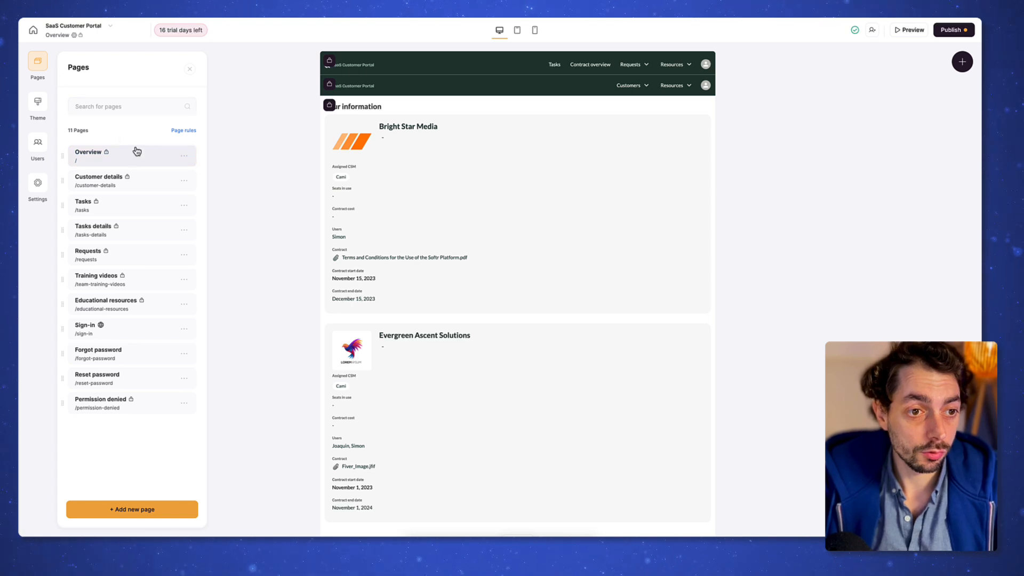
pyautogui.click(97, 157)
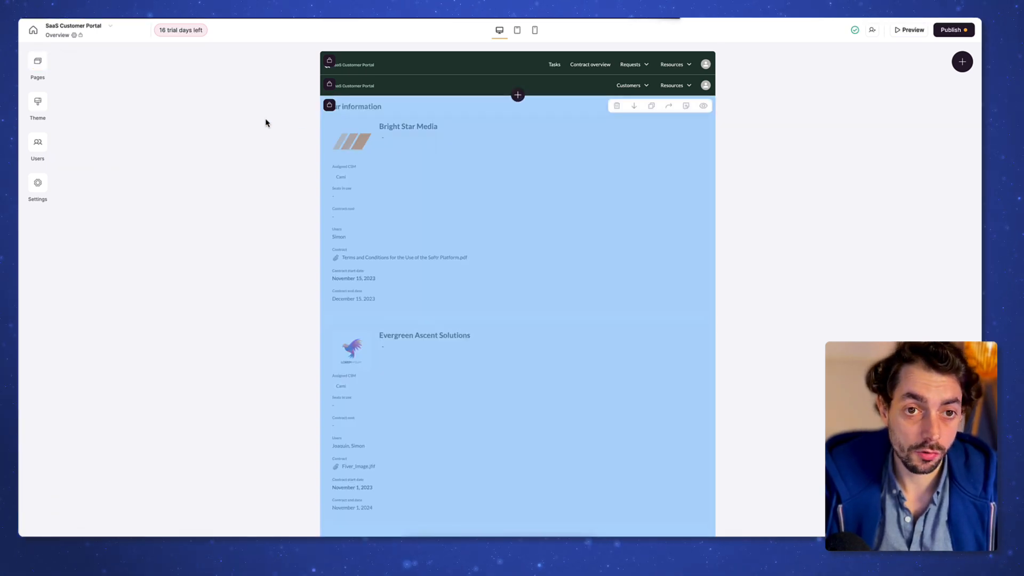
pyautogui.click(43, 66)
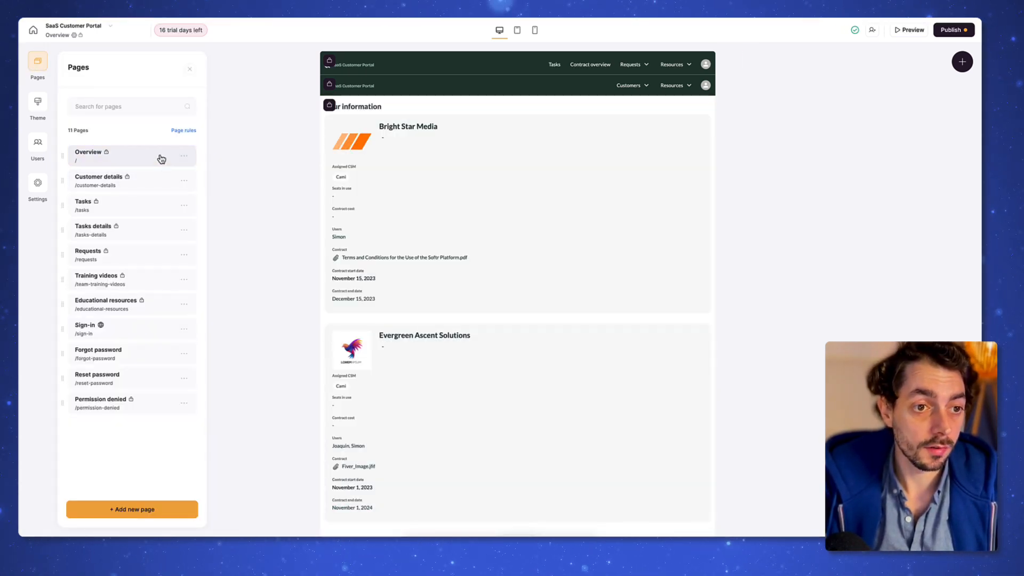
pyautogui.click(183, 156)
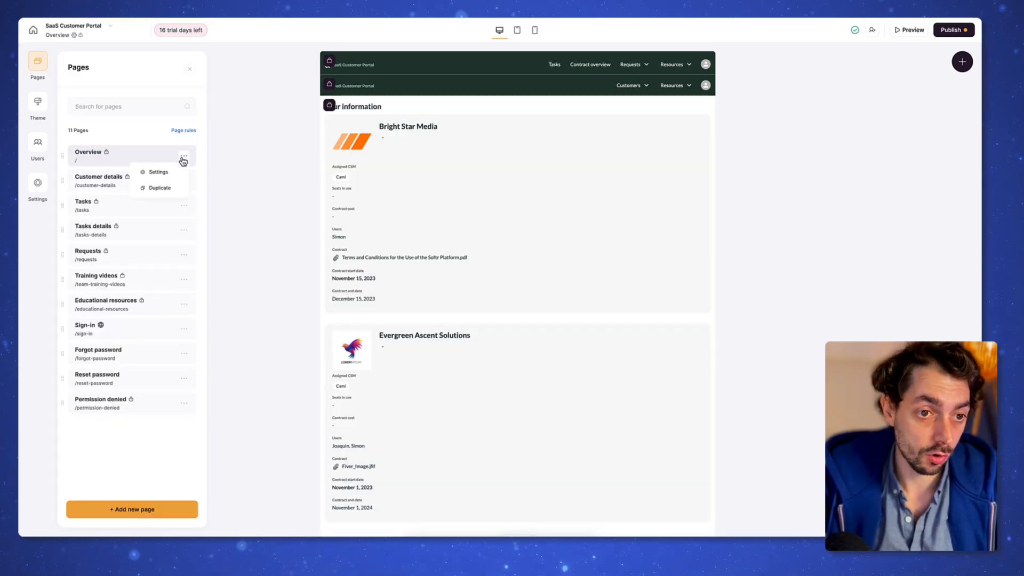
pyautogui.click(158, 172)
pyautogui.click(141, 101)
pyautogui.doubleClick(130, 138)
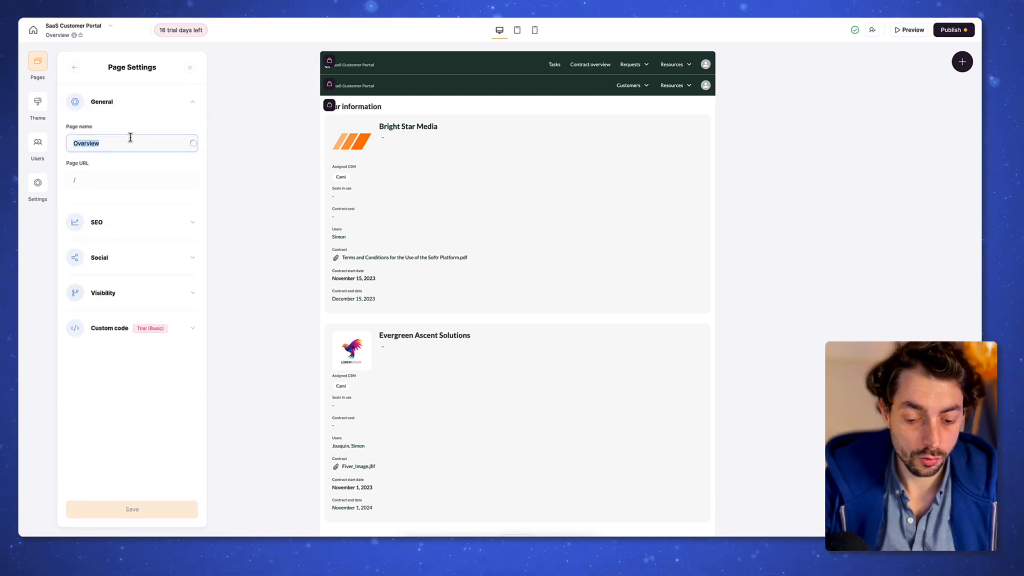
pyautogui.write('Dashboard')
pyautogui.press('BackSpace')
pyautogui.press('BackSpace')
pyautogui.press('BackSpace')
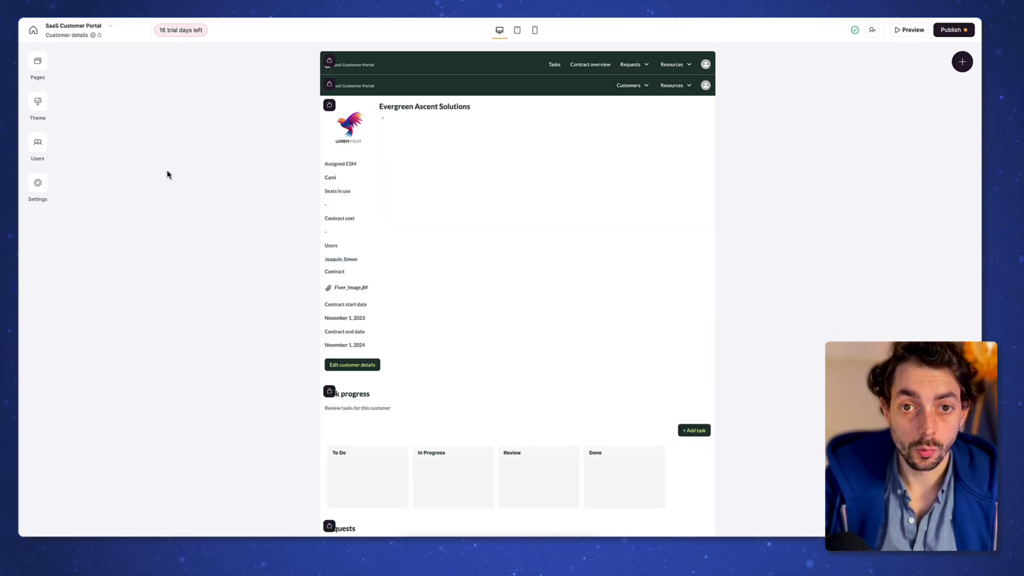
# Step: Open the Tasks page for editing
pyautogui.scroll(-3, 288, 186)
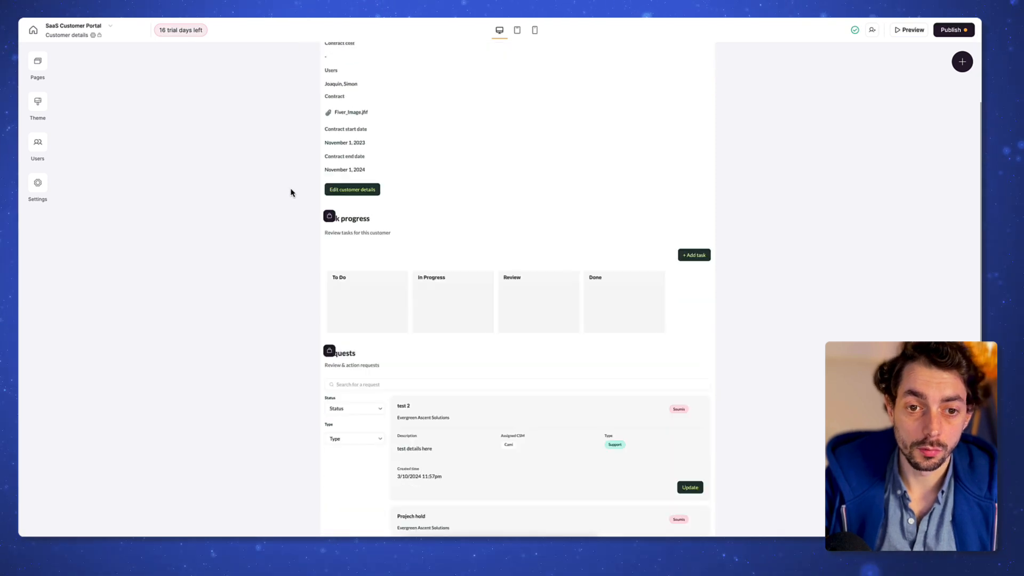
pyautogui.scroll(3, 291, 193)
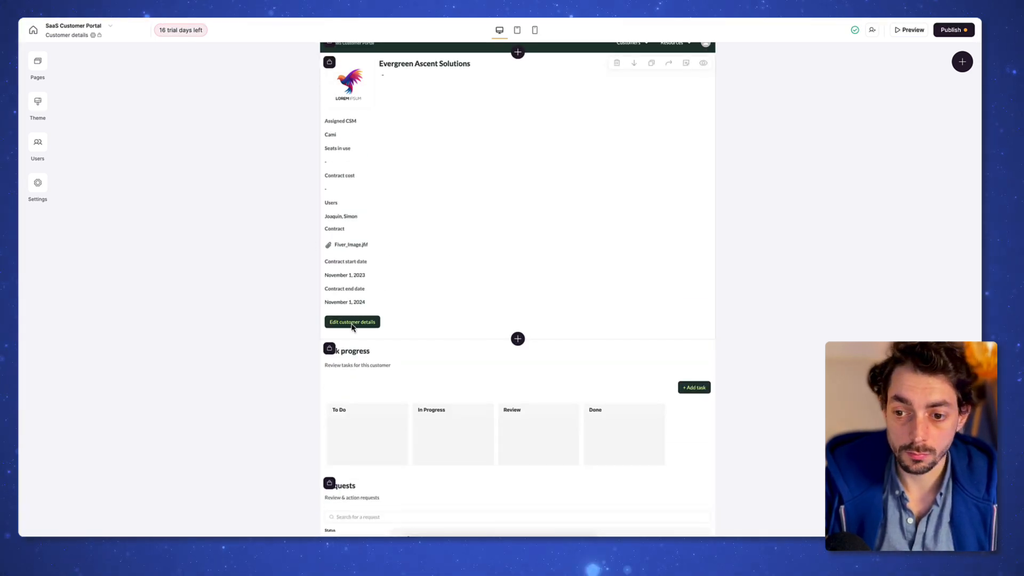
pyautogui.scroll(1, 364, 332)
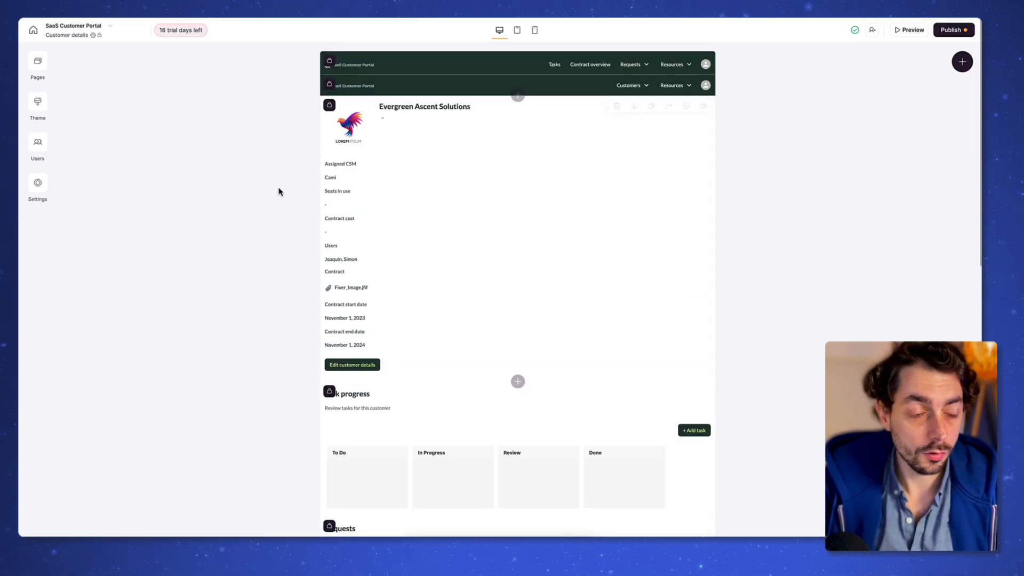
pyautogui.click(38, 63)
pyautogui.click(144, 214)
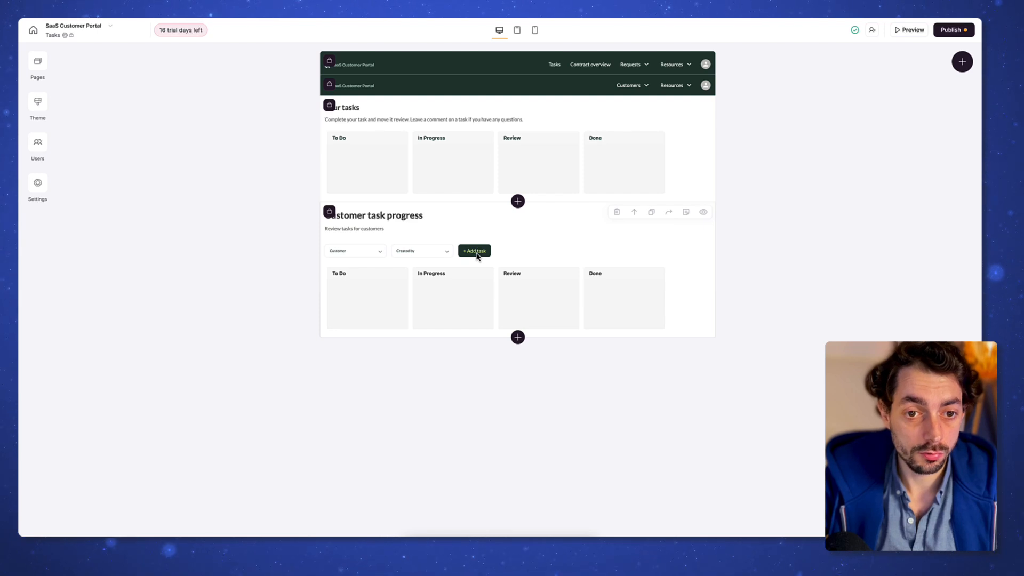
# Step: Look over the Tasks details and Requests pages
pyautogui.click(37, 73)
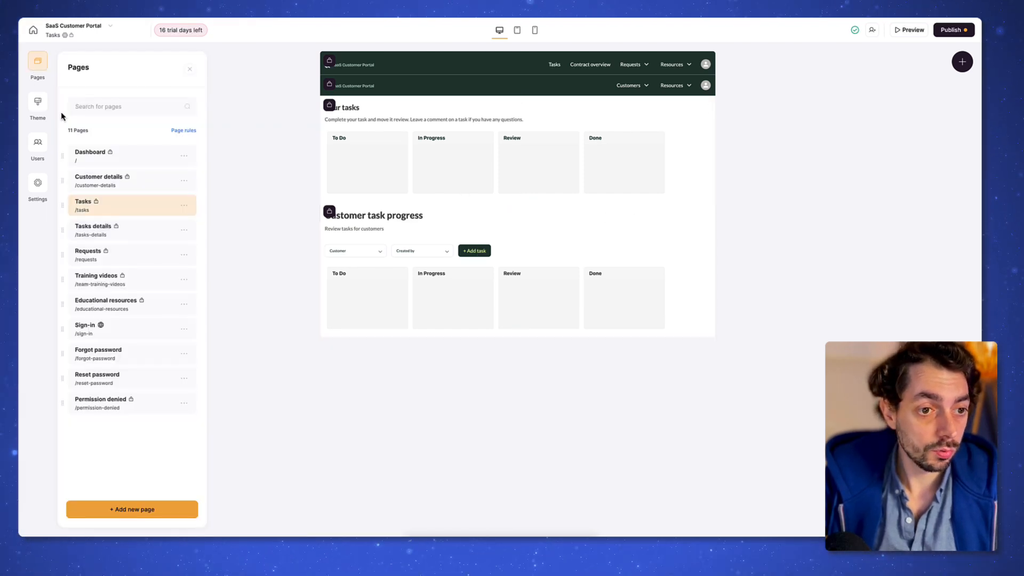
pyautogui.click(135, 237)
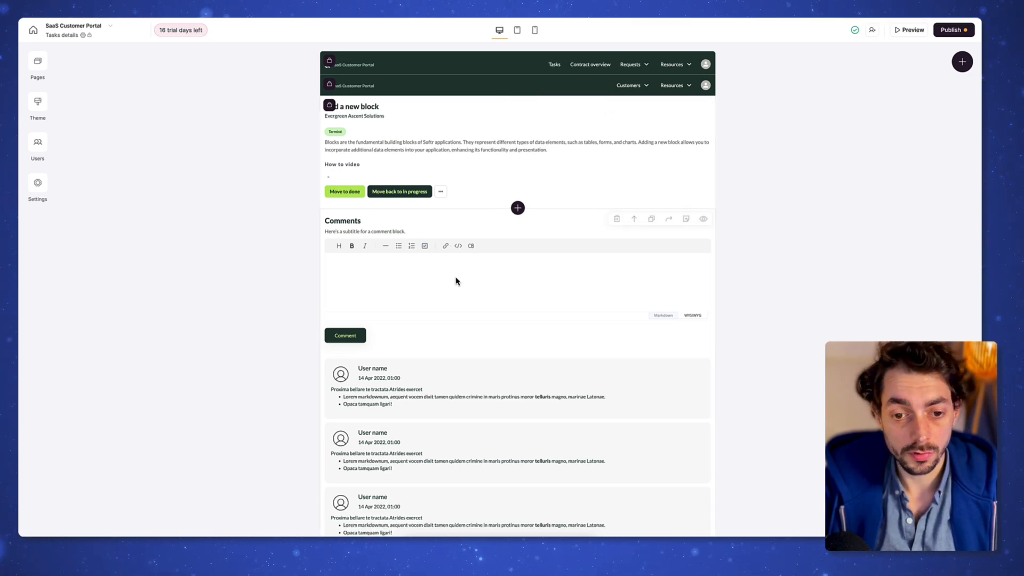
pyautogui.click(38, 61)
pyautogui.click(133, 252)
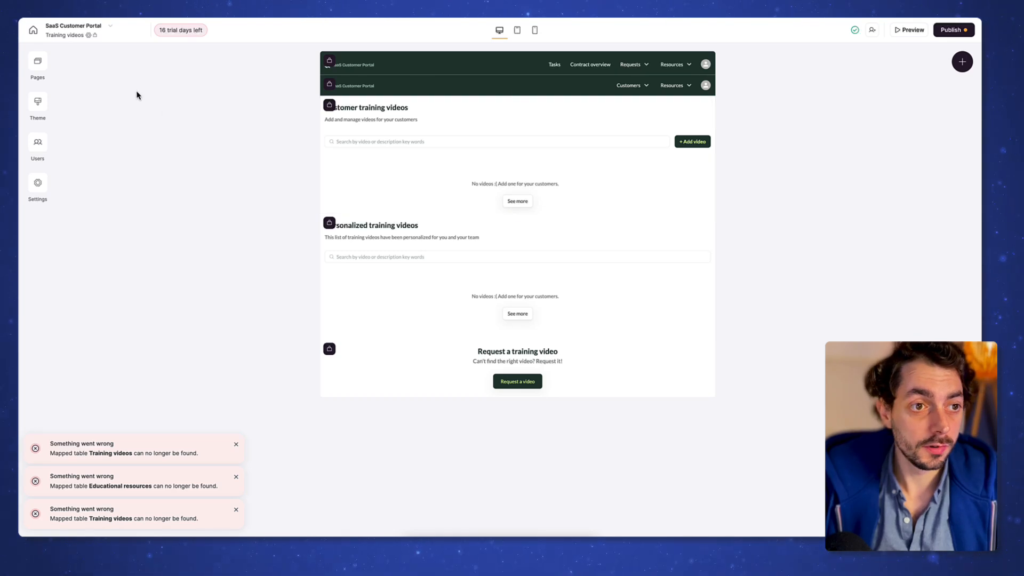
# Step: Rename the Training videos page to Ressources at /ressources
pyautogui.click(40, 65)
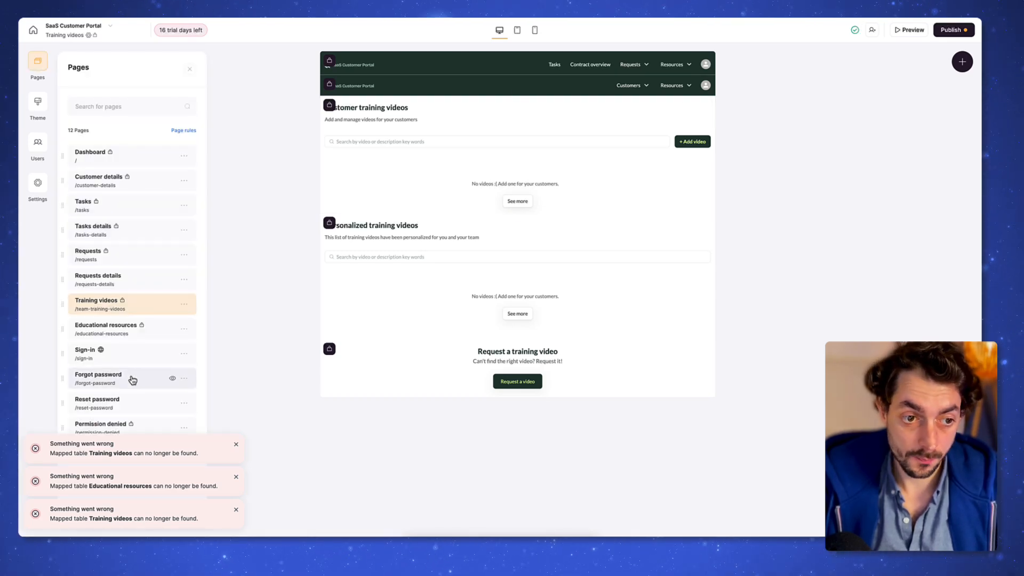
pyautogui.click(186, 306)
pyautogui.click(166, 323)
pyautogui.click(131, 101)
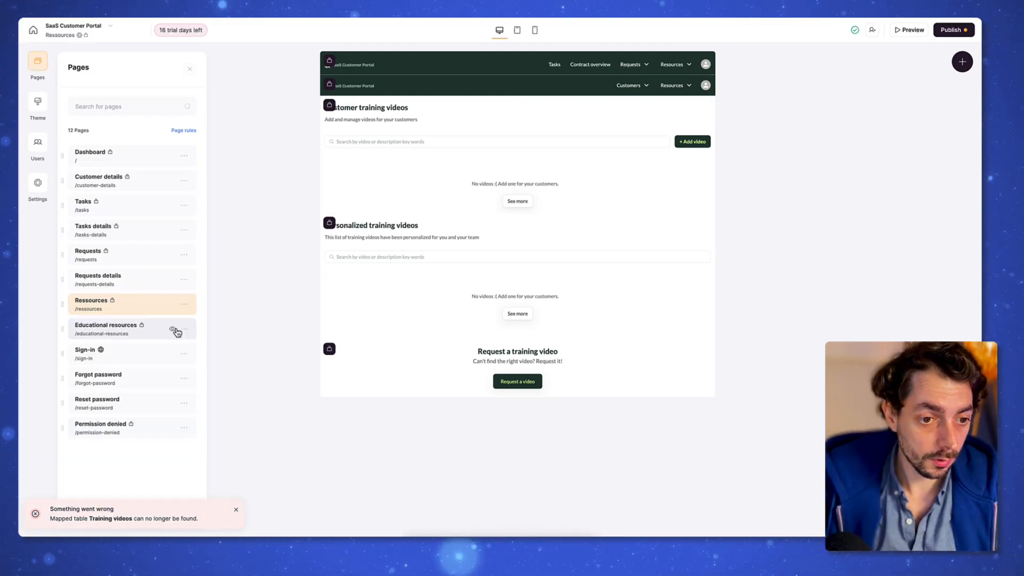
# Step: Delete the Educational resources page
pyautogui.click(185, 329)
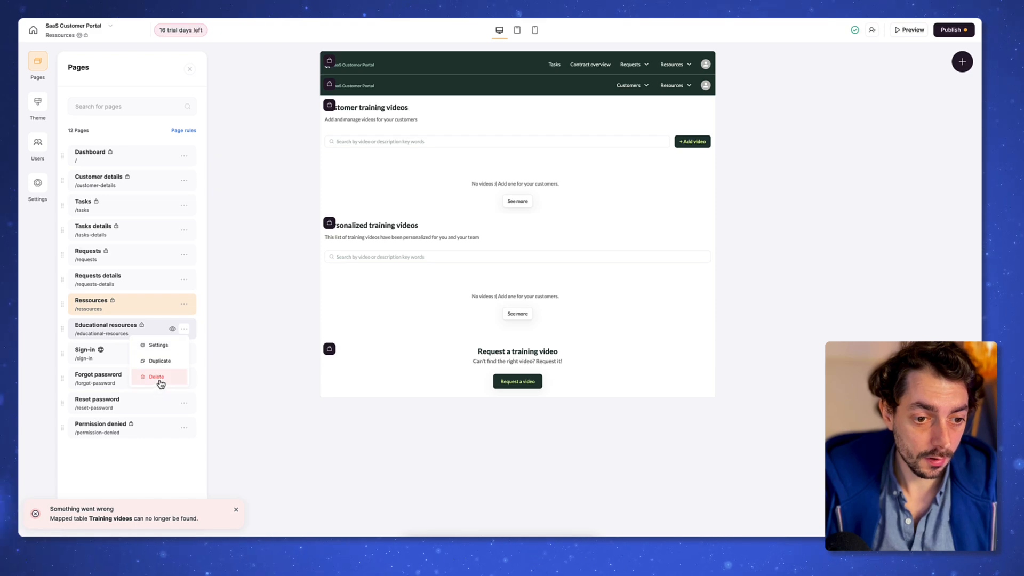
pyautogui.click(157, 377)
pyautogui.click(573, 308)
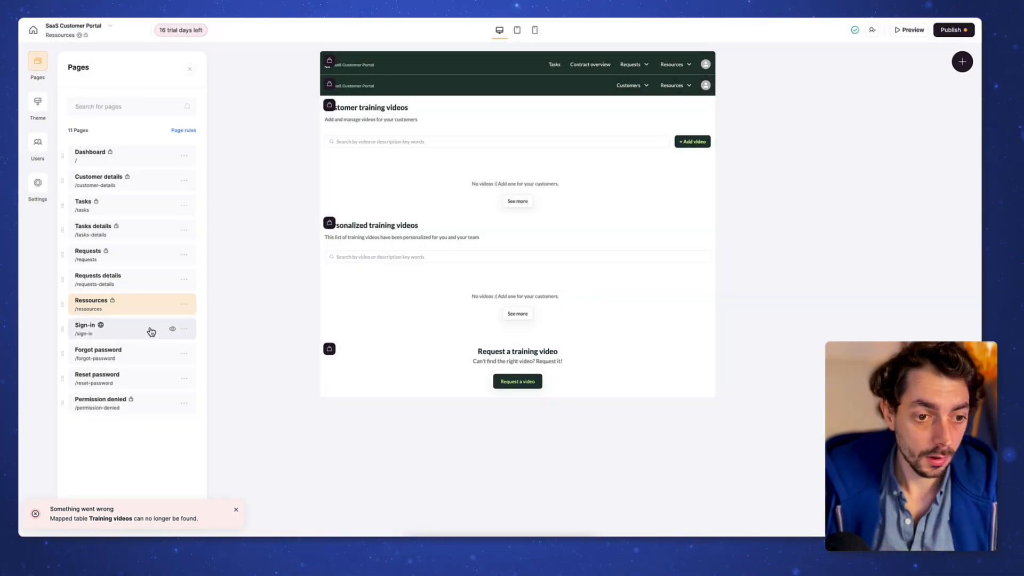
# Step: Review the Sign-in, Forgot password and Permission denied pages
pyautogui.click(151, 330)
pyautogui.click(38, 61)
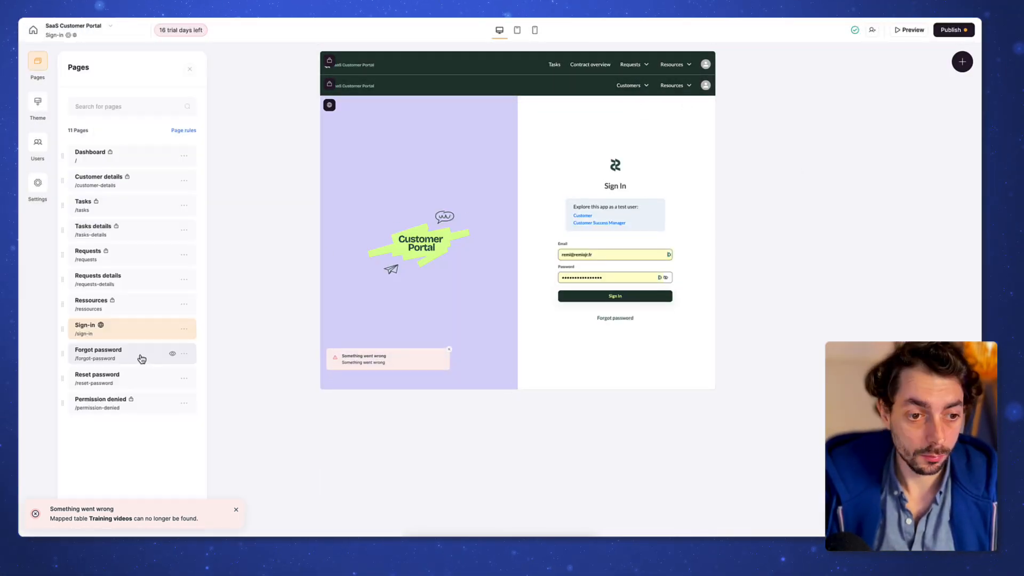
pyautogui.click(139, 354)
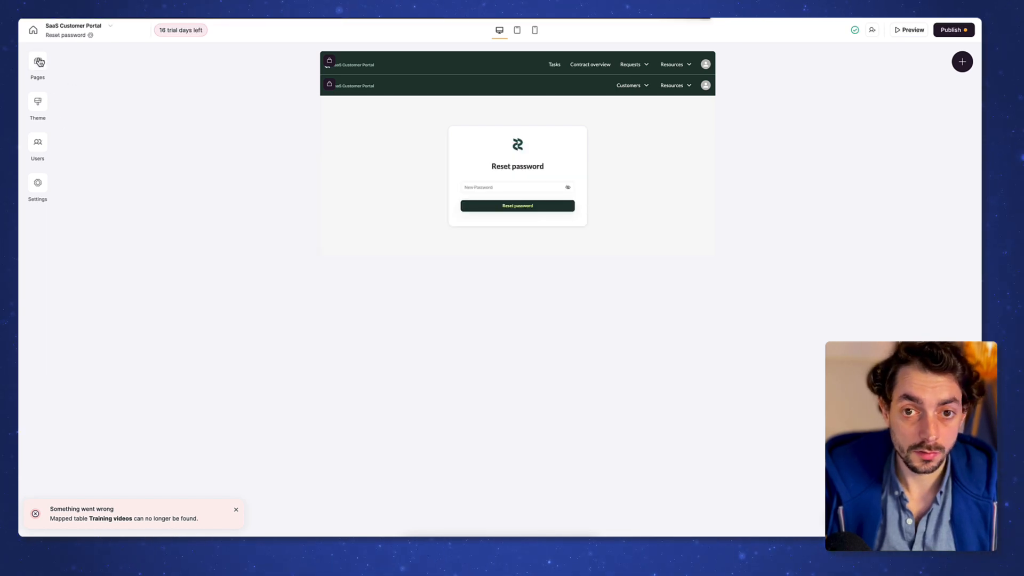
pyautogui.click(39, 63)
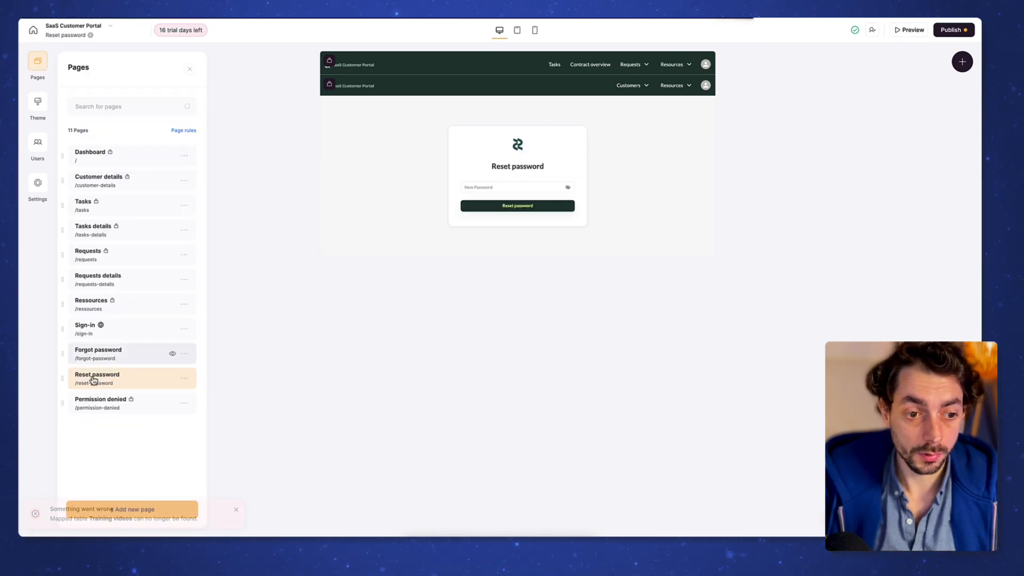
pyautogui.click(129, 411)
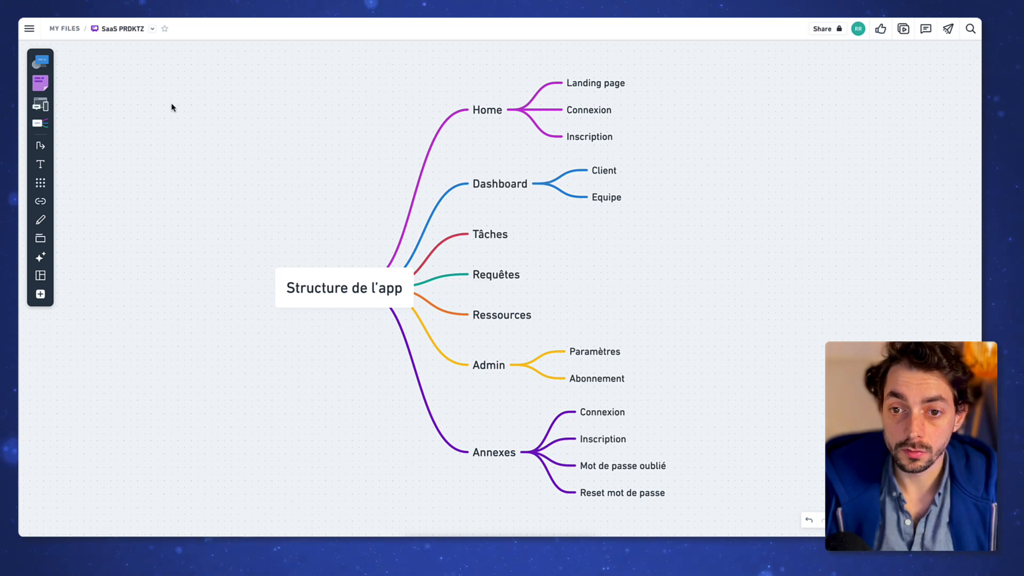
# Step: Scroll through the Structure de l'app map, then start a new Softr page
pyautogui.scroll(-1, 496, 299)
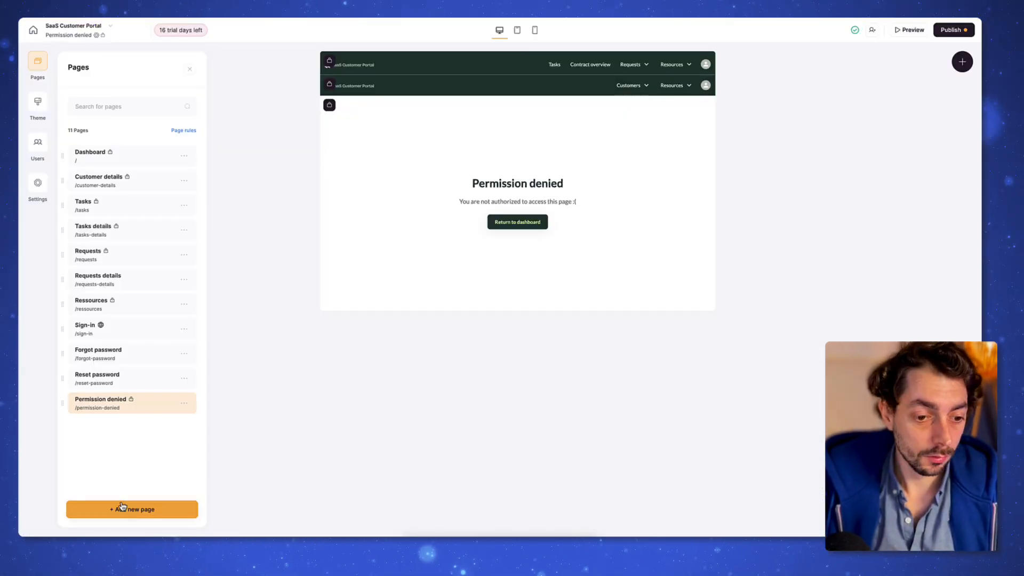
pyautogui.click(162, 508)
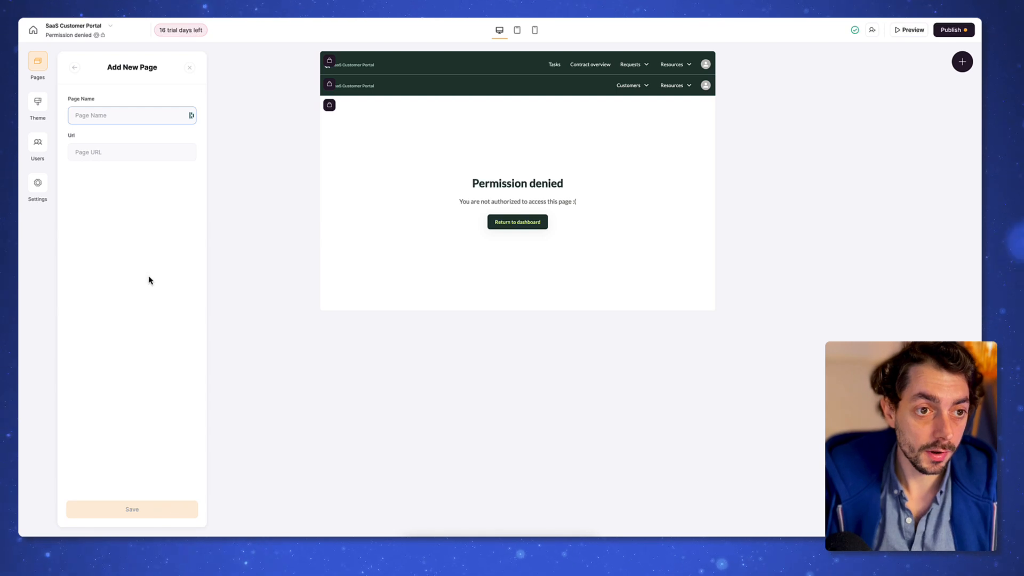
# Step: Create an Admin page and rename it Compte utilisateur in its settings
pyautogui.write('Admin')
pyautogui.press('Return')
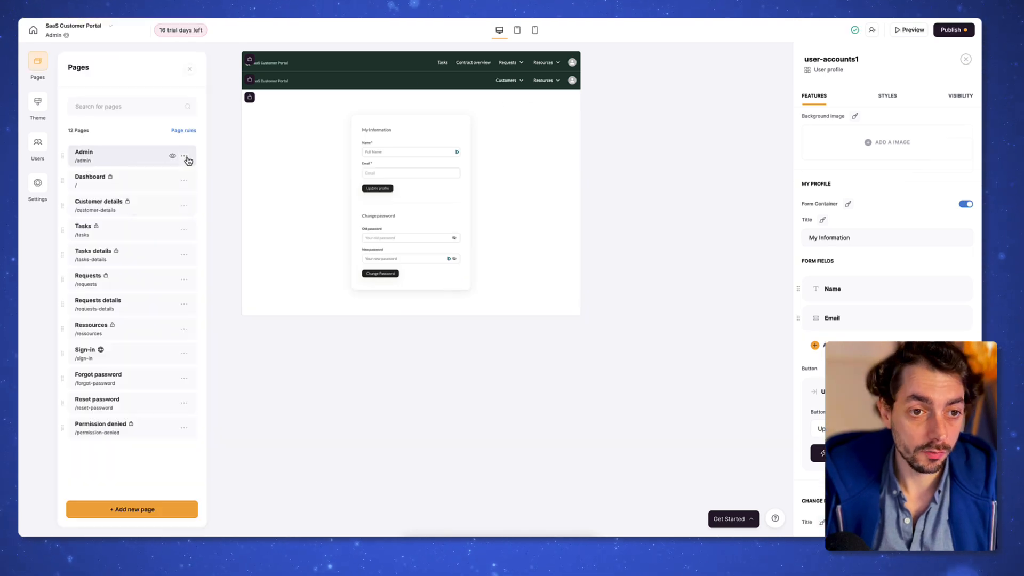
pyautogui.click(184, 155)
pyautogui.click(160, 169)
pyautogui.doubleClick(132, 139)
pyautogui.write('C')
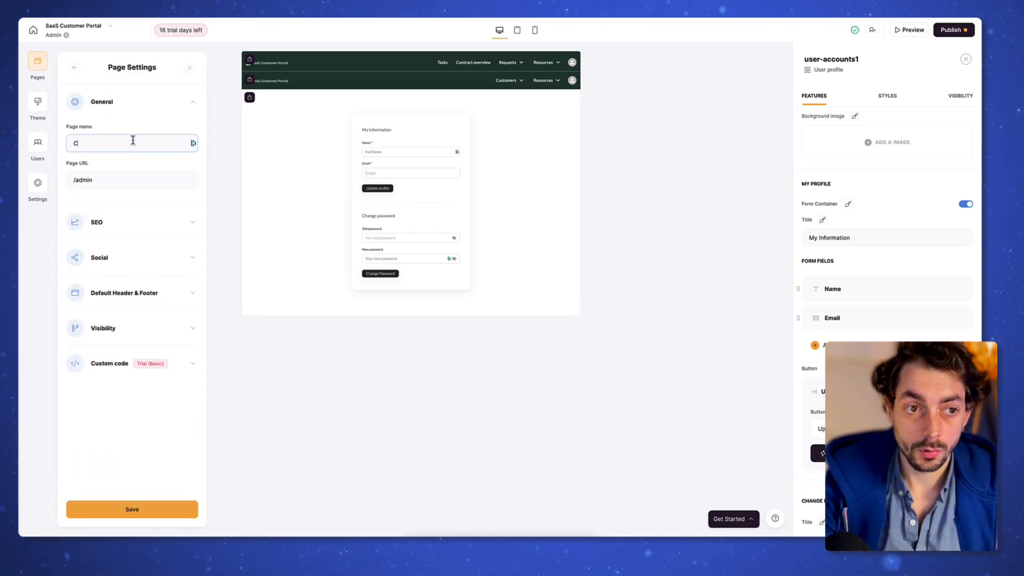
pyautogui.write('ompte utilisateur')
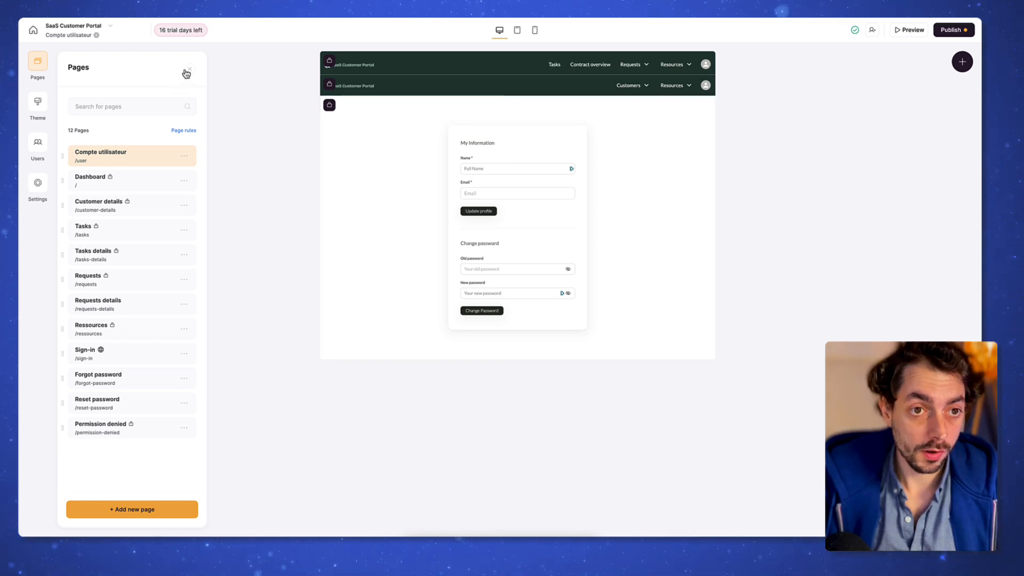
# Step: Add another new page named Compte entreprise
pyautogui.click(139, 510)
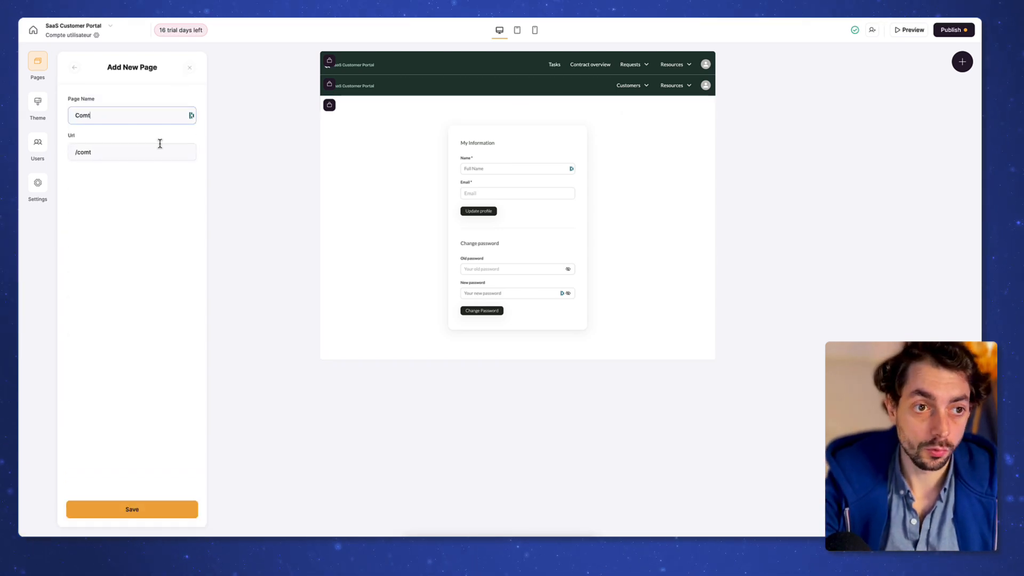
pyautogui.write('Comtpe entre')
pyautogui.press('BackSpace')
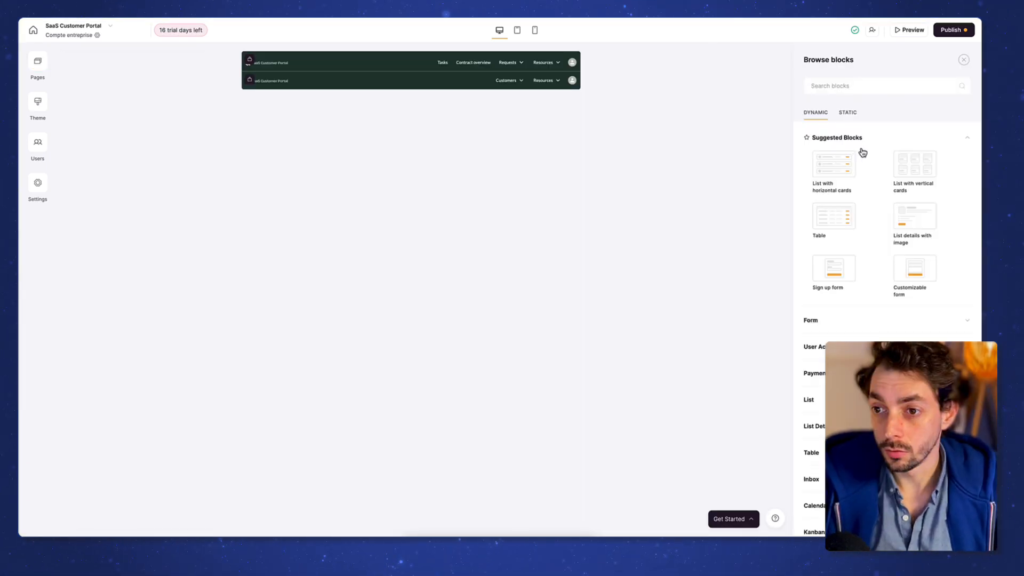
pyautogui.scroll(-2, 873, 171)
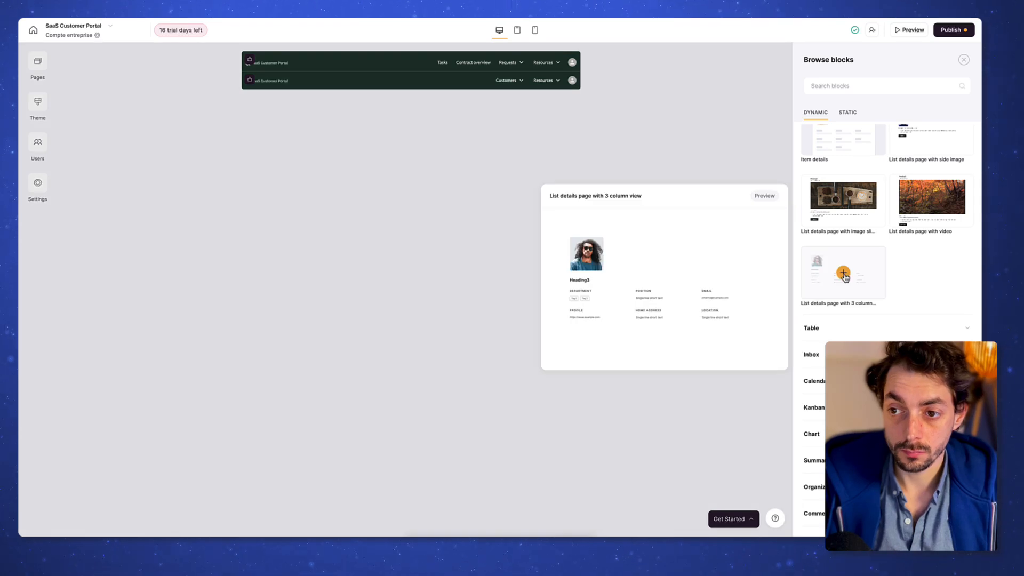
# Step: Add a 3-column list details block from Airtable Customers with an Edit record button
pyautogui.click(843, 275)
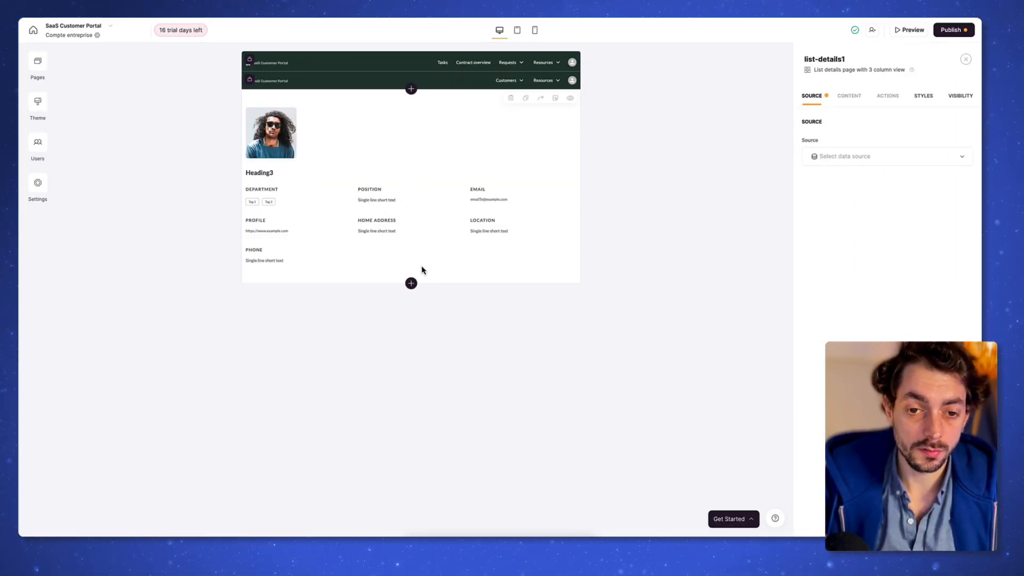
pyautogui.click(869, 156)
pyautogui.click(875, 191)
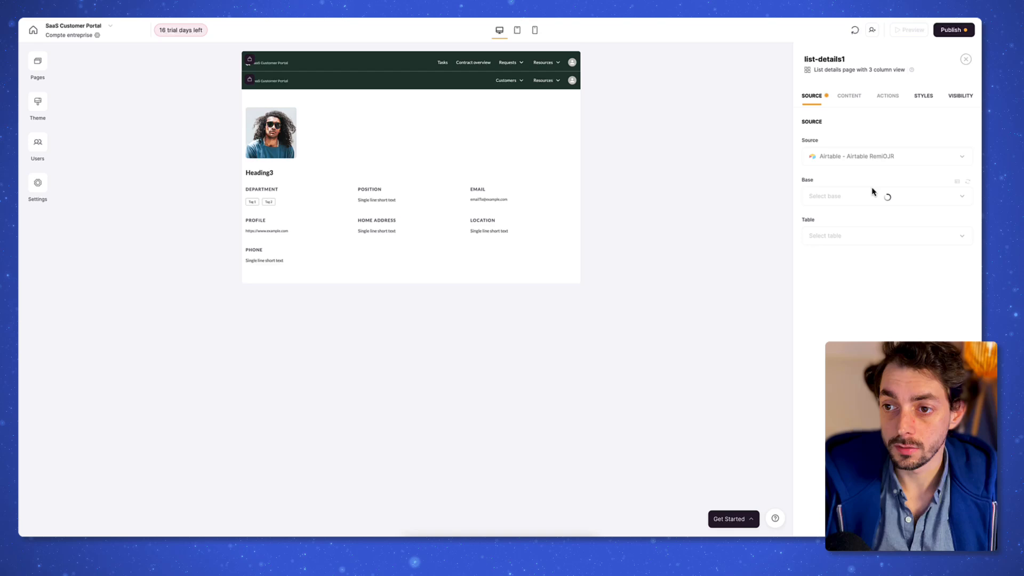
pyautogui.click(888, 97)
pyautogui.click(846, 147)
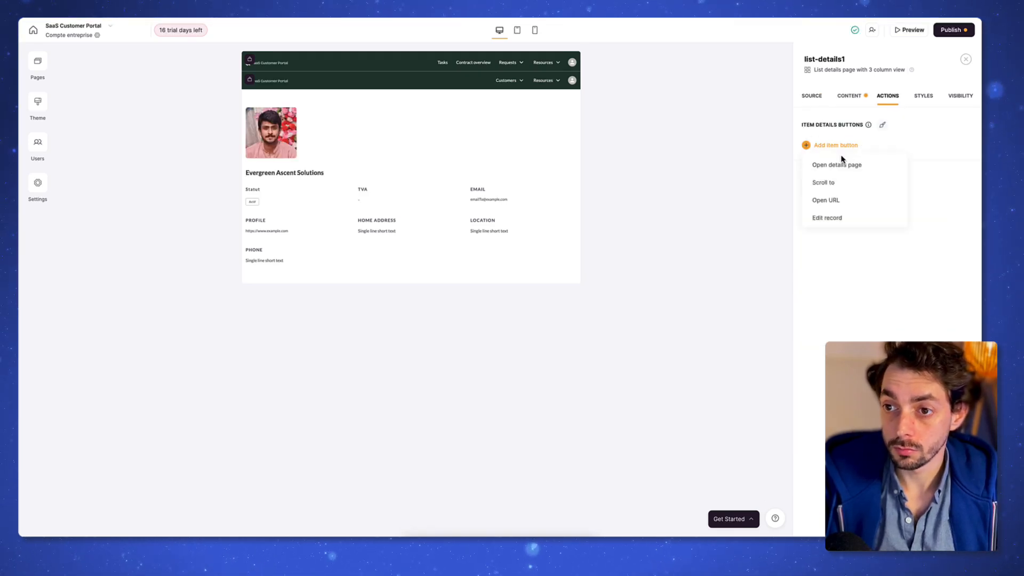
pyautogui.scroll(-3, 856, 203)
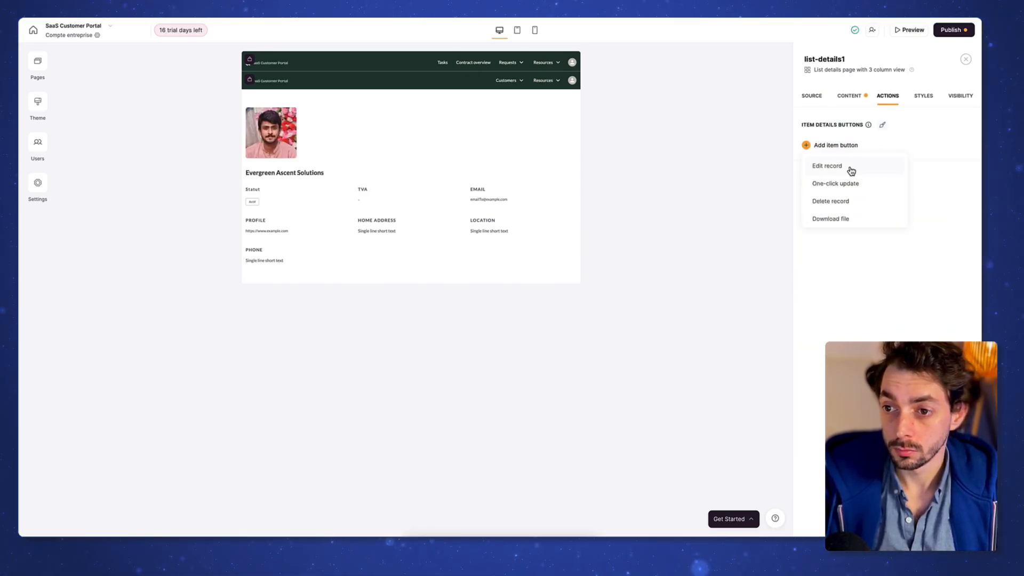
pyautogui.click(850, 168)
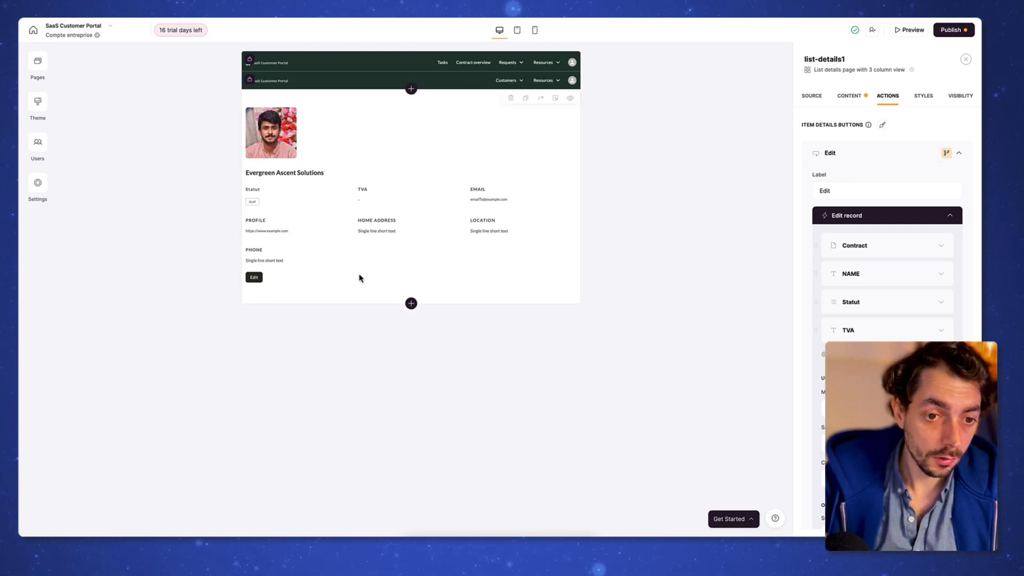
# Step: Add a Simple Billing Block below the details block
pyautogui.click(416, 310)
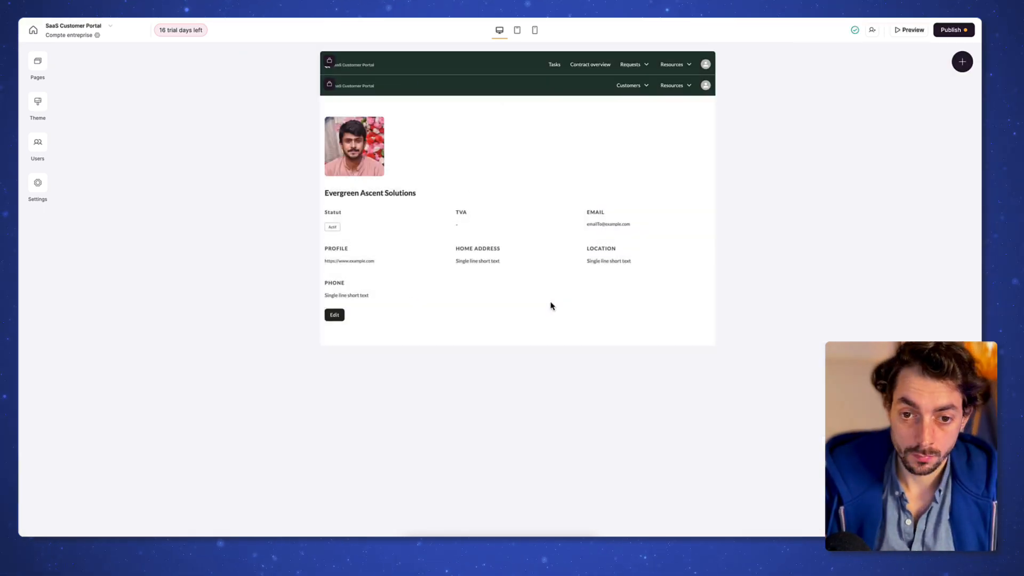
pyautogui.click(517, 346)
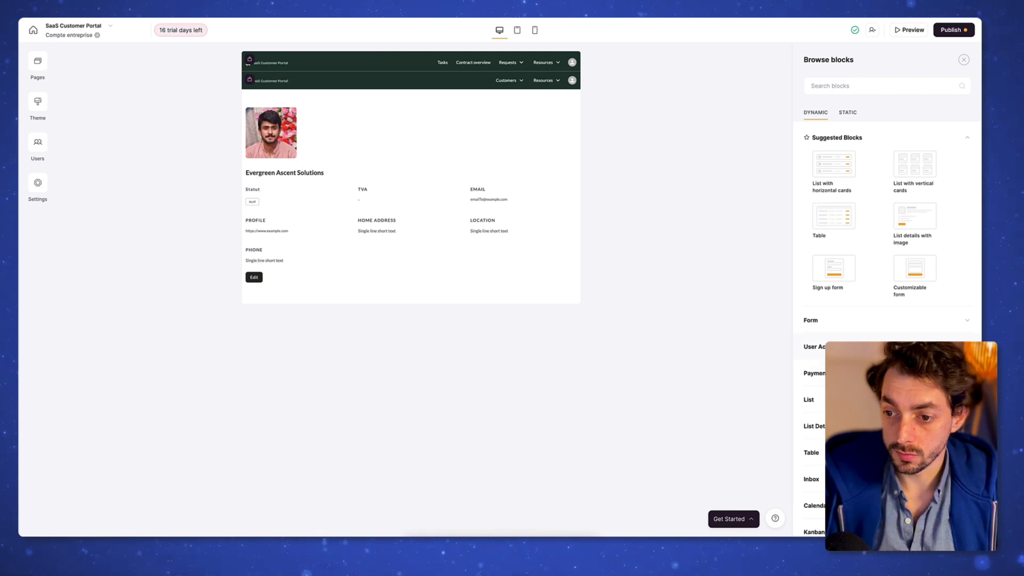
pyautogui.click(874, 373)
pyautogui.click(932, 177)
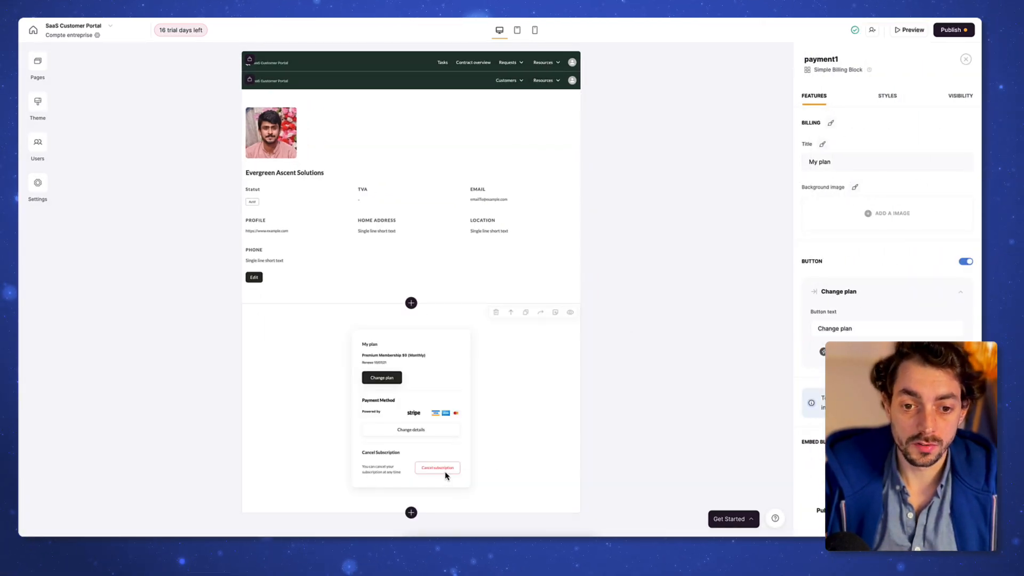
pyautogui.click(38, 62)
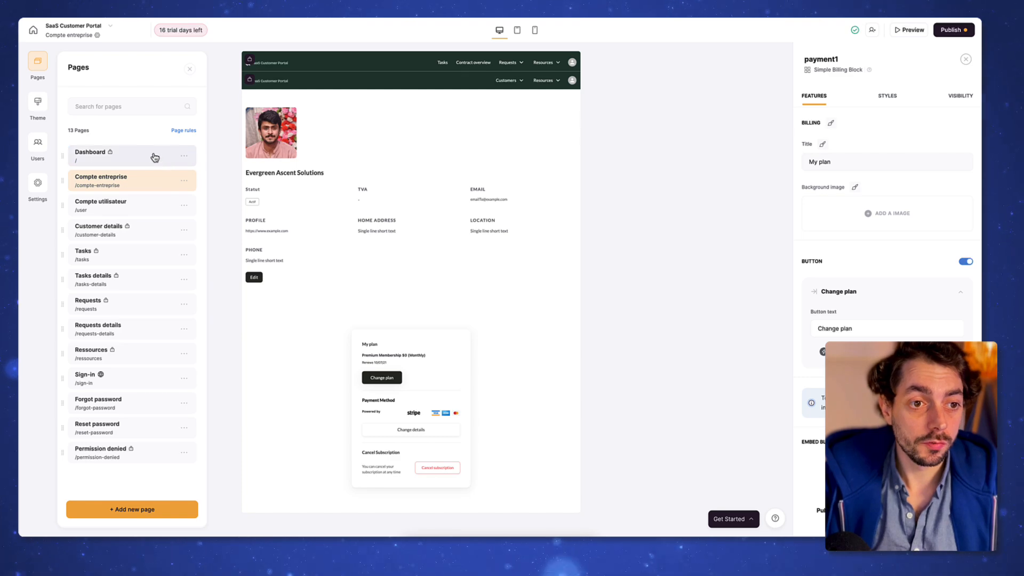
# Step: On the Dashboard, replace the header logo with the PRDKTZ logo from the Asset Library
pyautogui.click(155, 157)
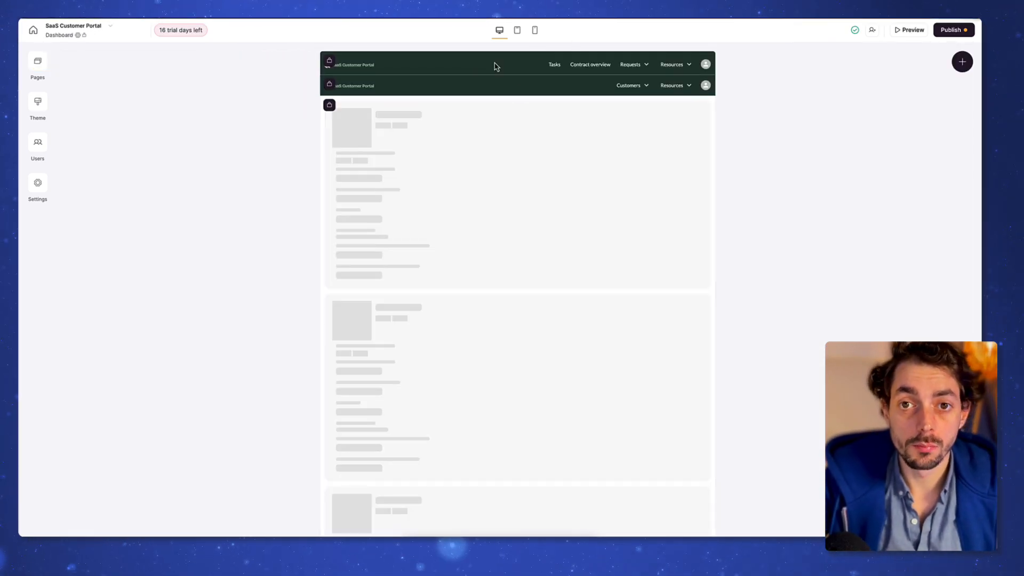
pyautogui.click(471, 70)
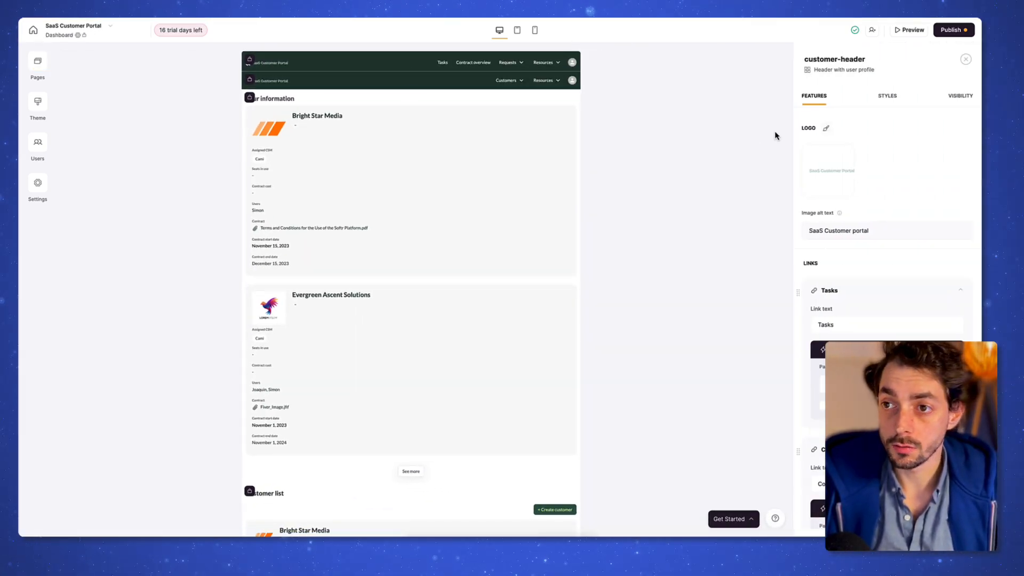
pyautogui.click(828, 171)
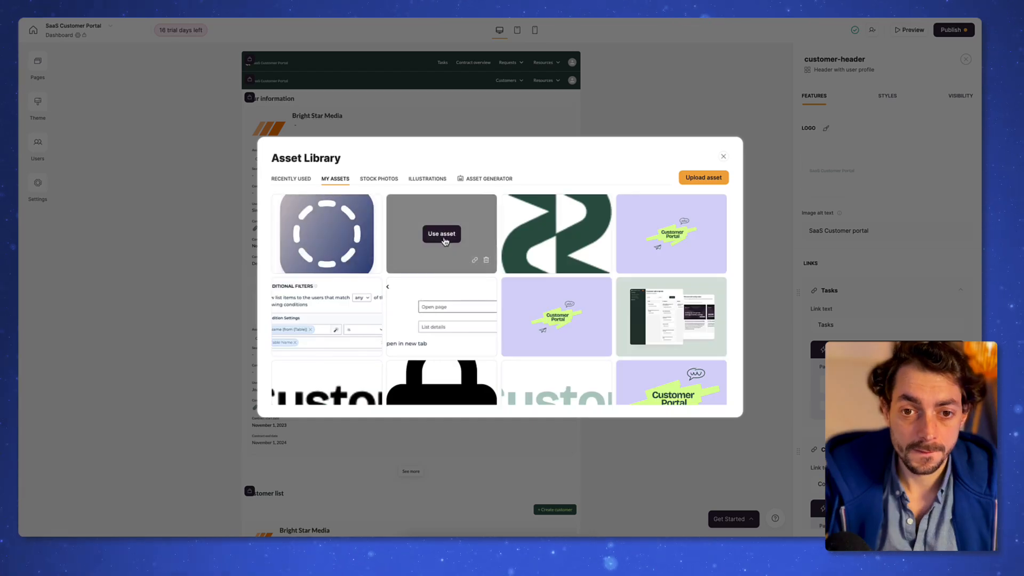
pyautogui.click(443, 233)
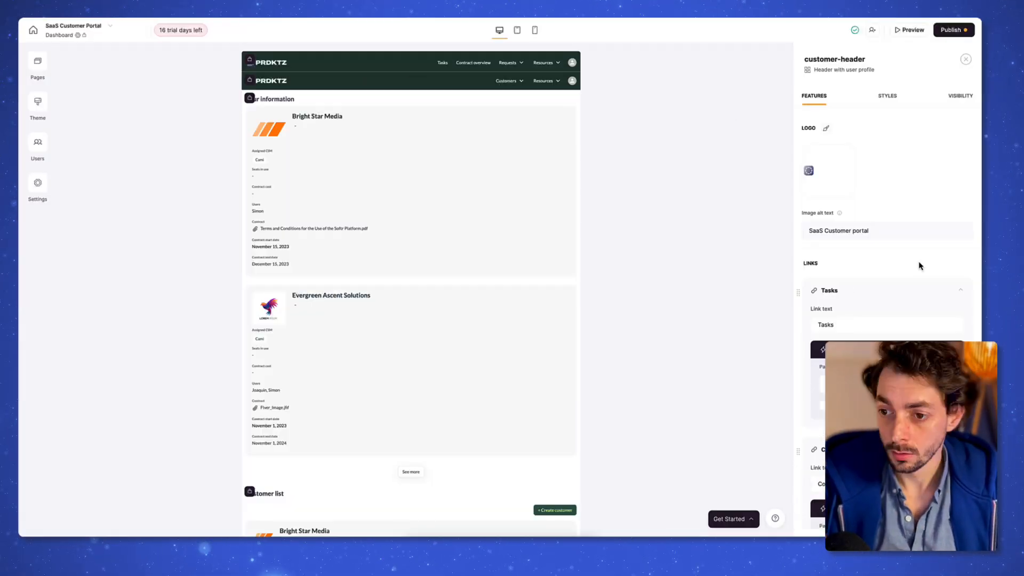
pyautogui.scroll(-3, 919, 266)
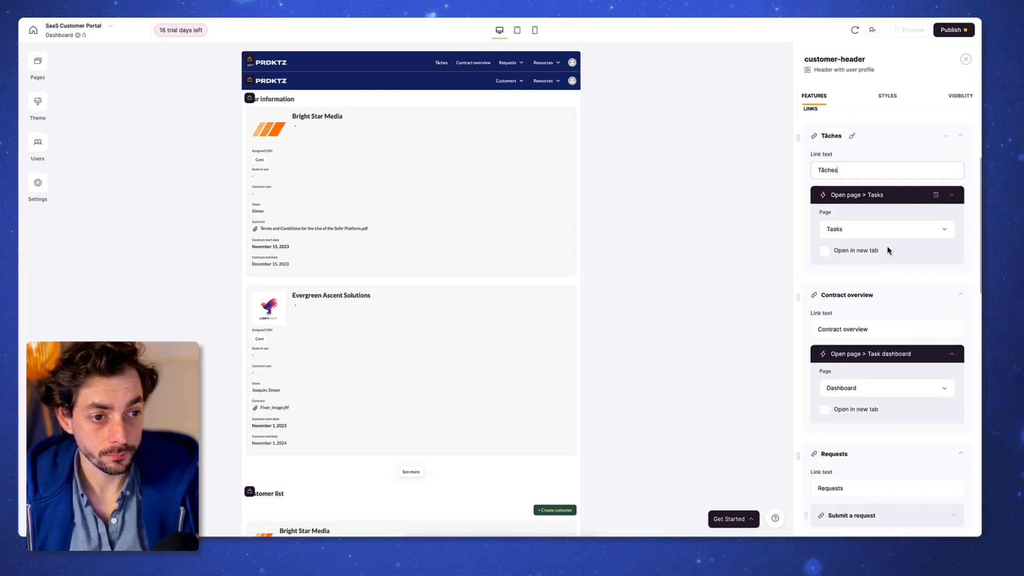
pyautogui.scroll(-2, 889, 256)
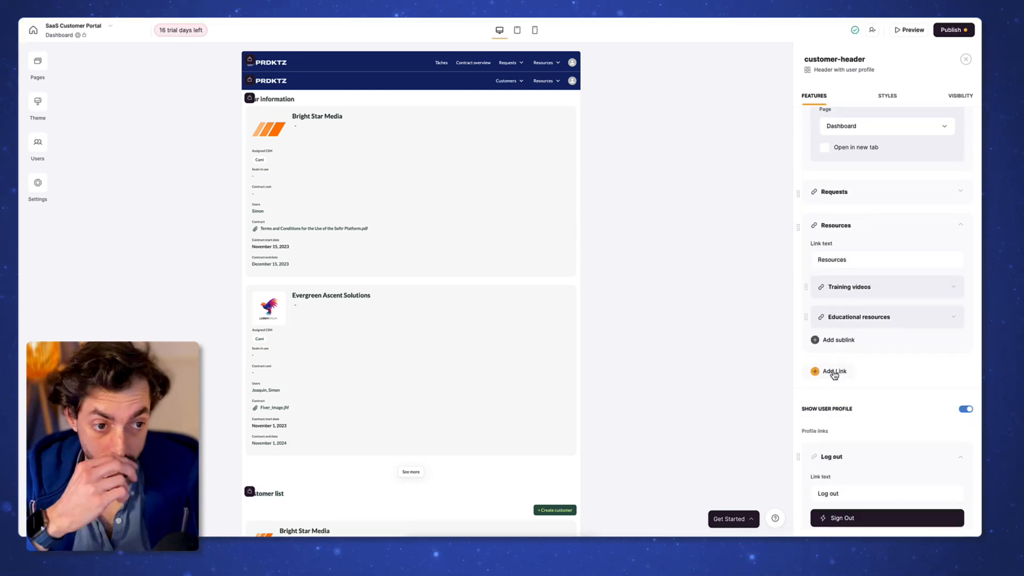
pyautogui.scroll(5, 835, 371)
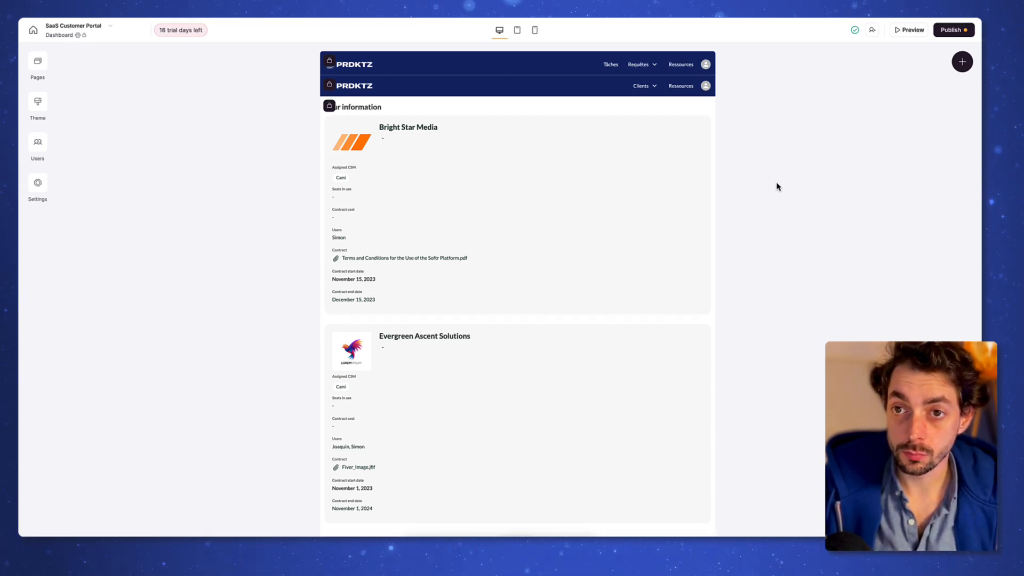
pyautogui.rightClick(436, 67)
pyautogui.click(246, 84)
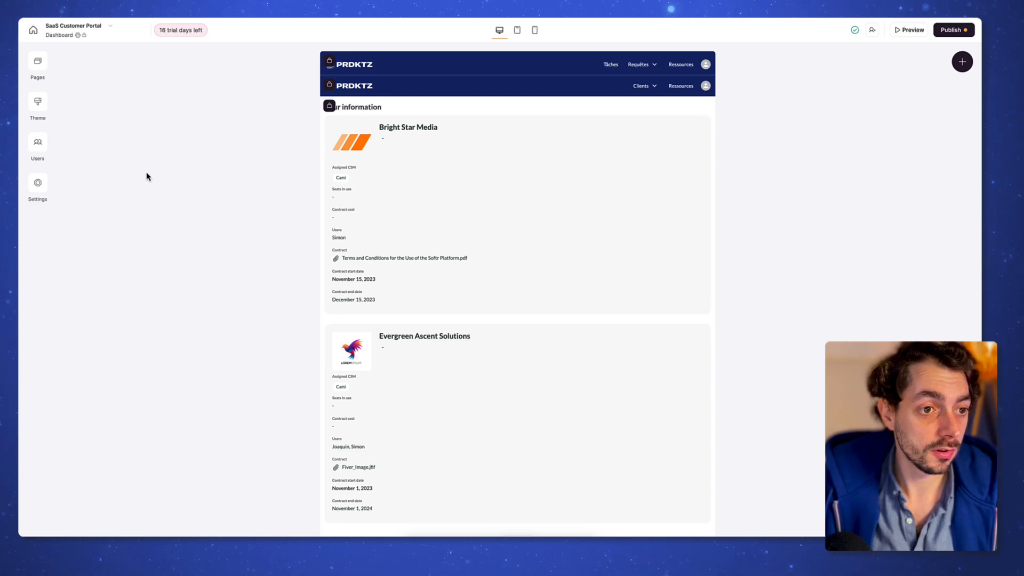
# Step: Rename the Customer Success Managers user group to Equipe
pyautogui.click(44, 146)
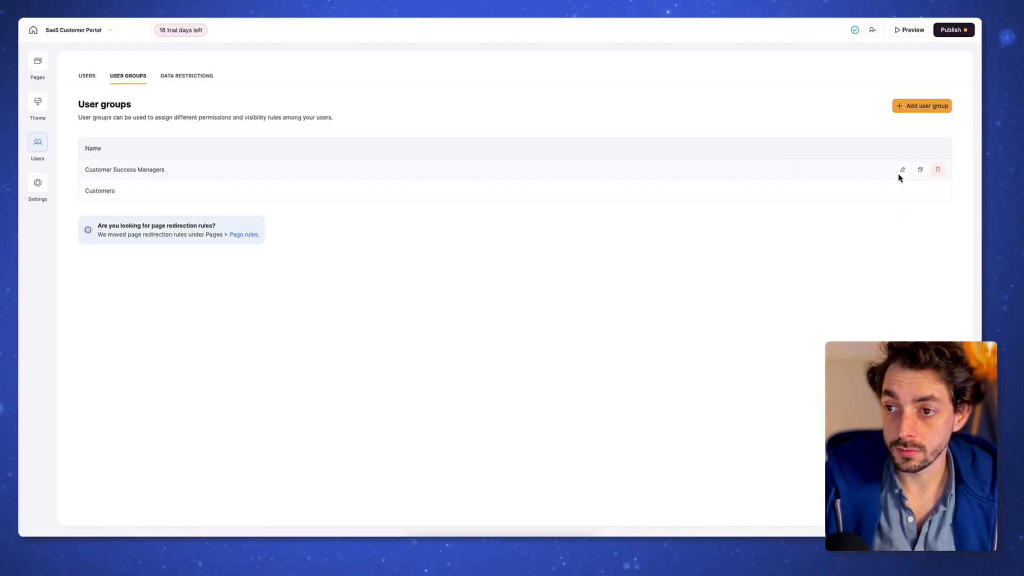
pyautogui.click(901, 170)
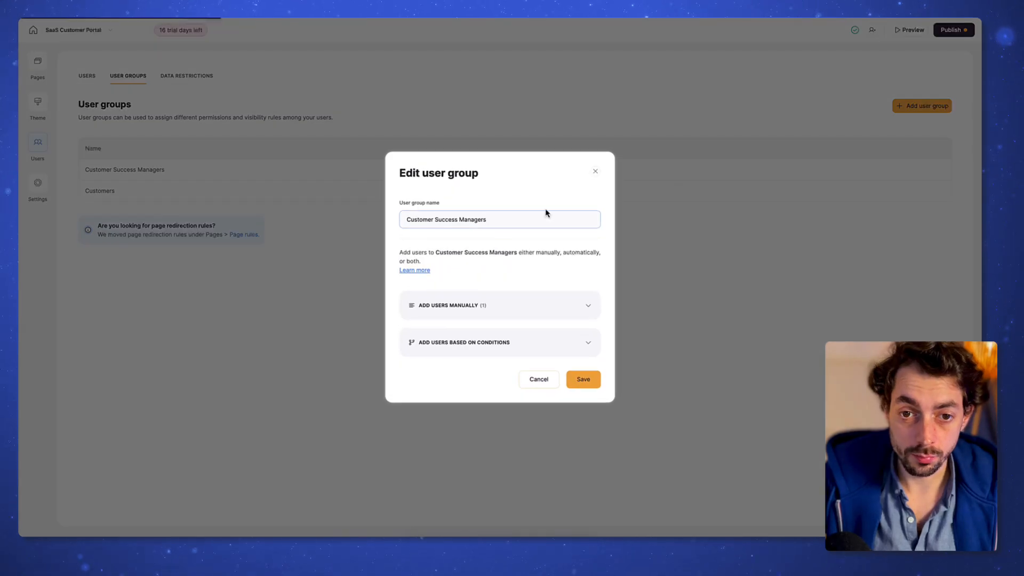
pyautogui.tripleClick(487, 220)
pyautogui.write('Equipe')
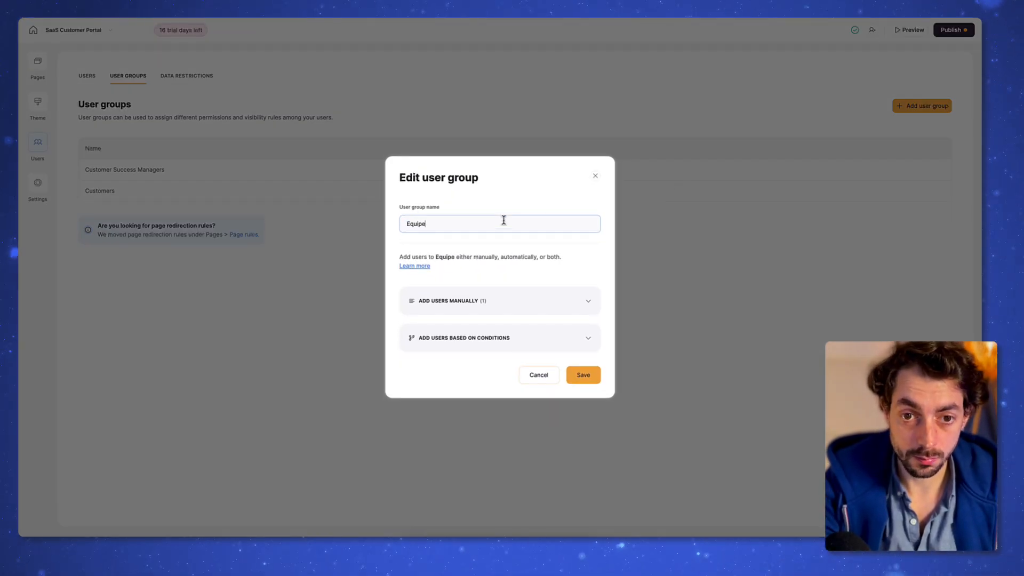
# Step: Add the membership condition Role Is Equipe and save the group
pyautogui.click(453, 310)
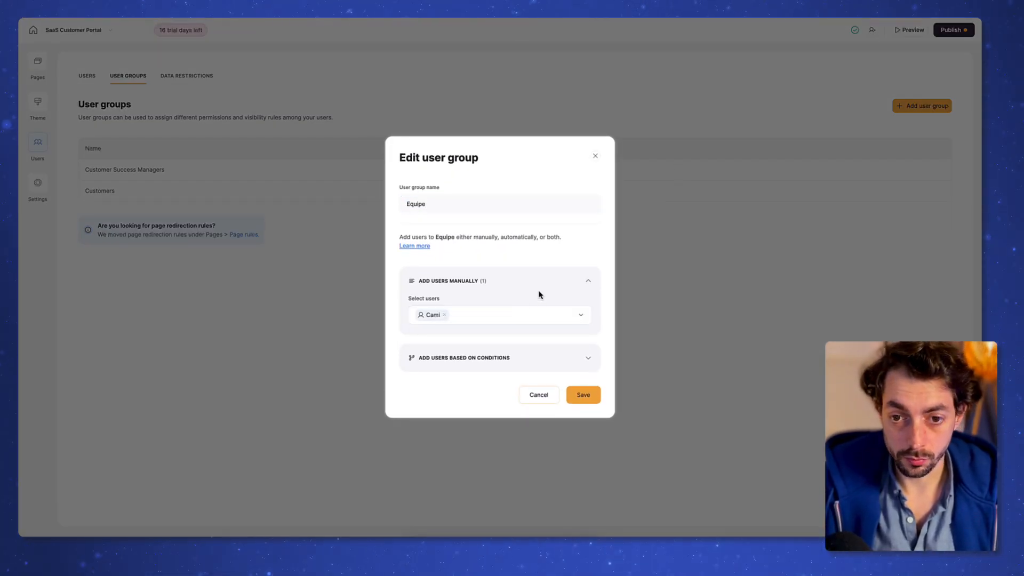
pyautogui.click(507, 357)
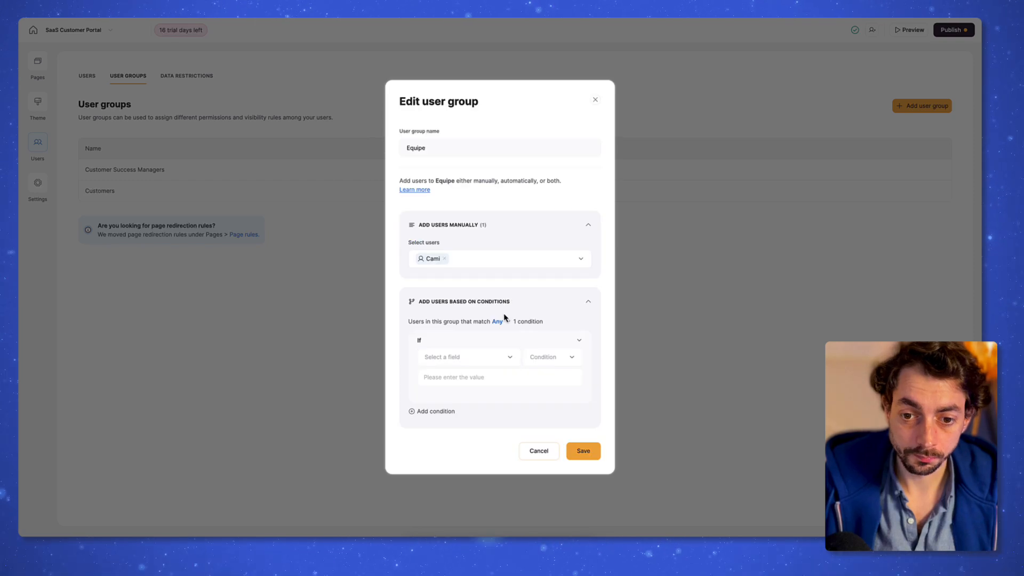
pyautogui.click(480, 361)
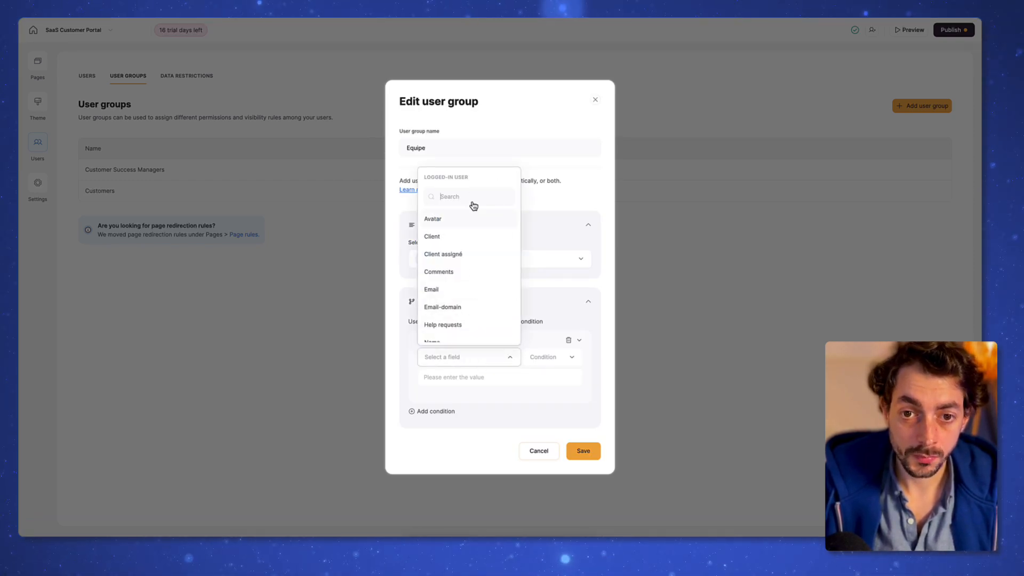
pyautogui.scroll(-3, 465, 267)
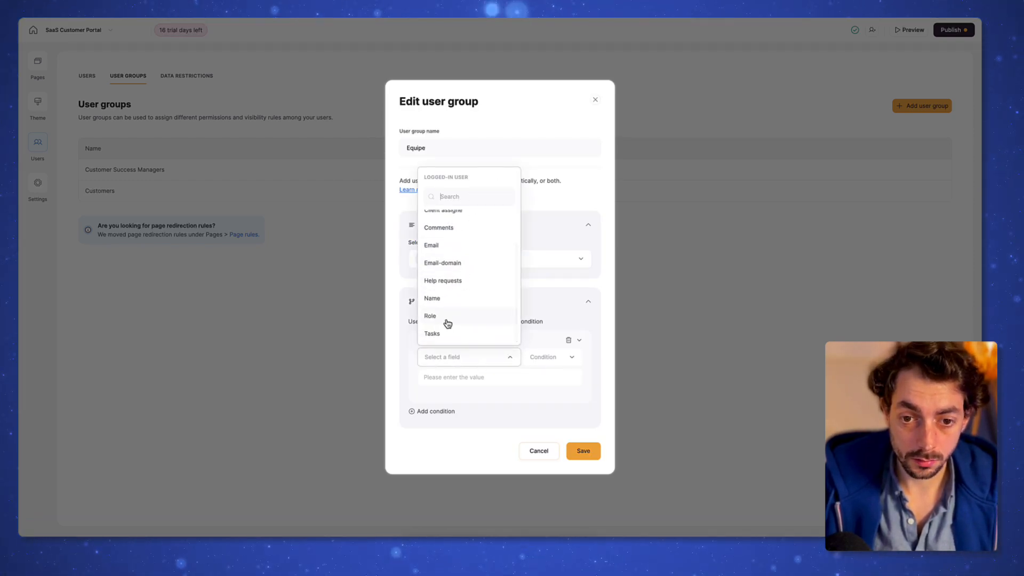
pyautogui.click(448, 322)
pyautogui.click(500, 377)
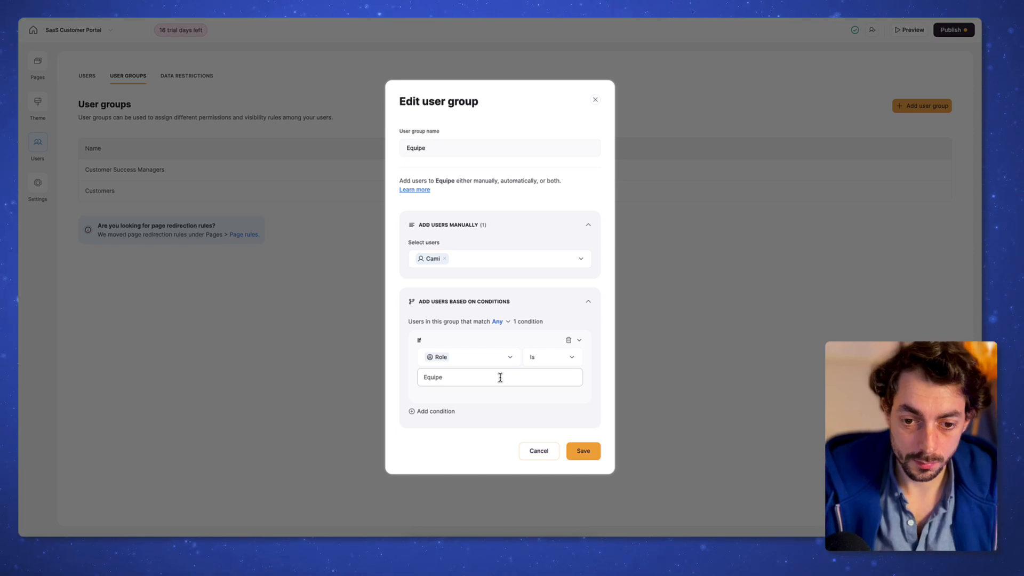
pyautogui.click(580, 449)
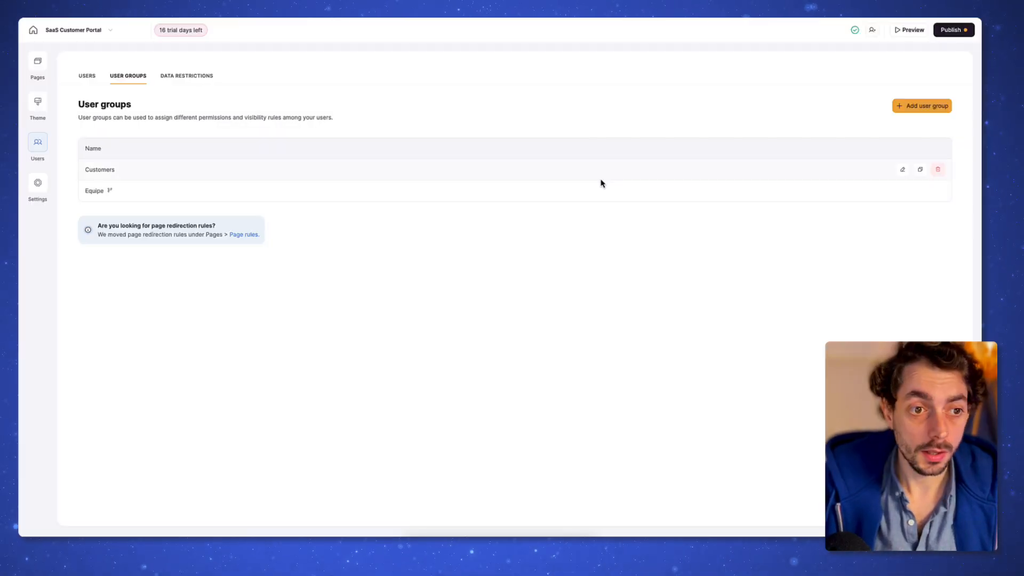
# Step: Add a Customers group condition: Role Is Client
pyautogui.click(902, 169)
pyautogui.click(488, 339)
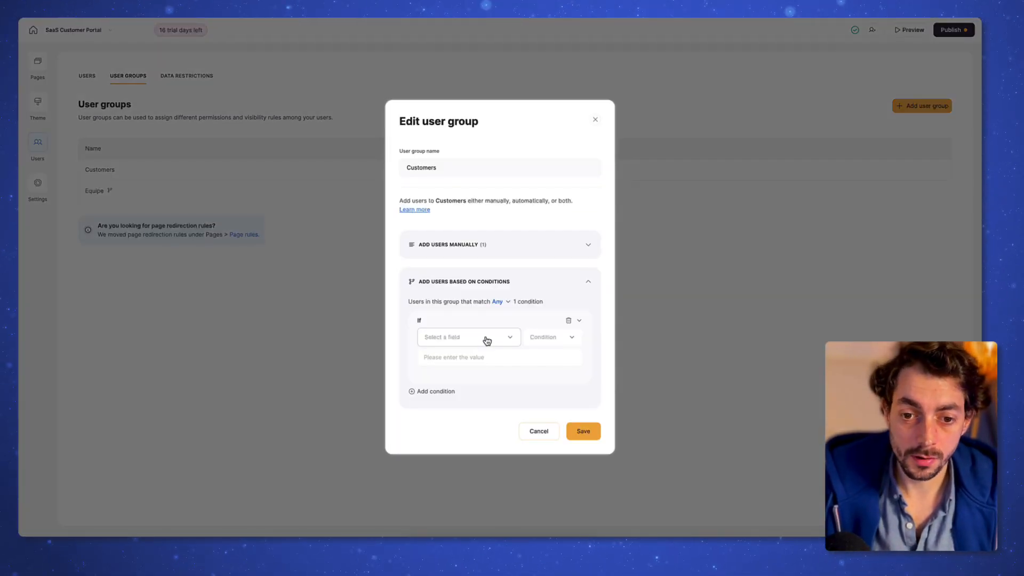
pyautogui.click(480, 342)
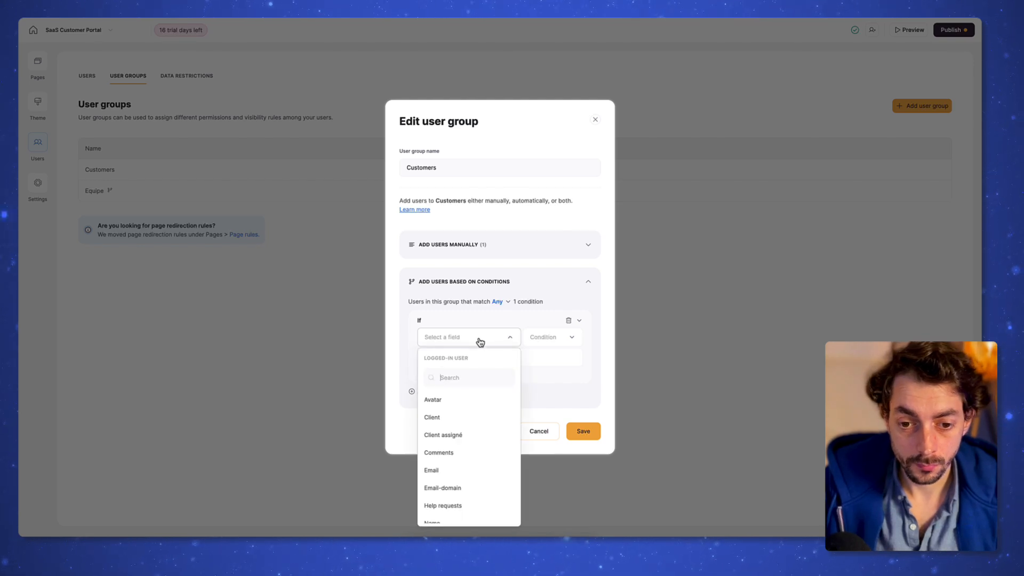
pyautogui.scroll(-2, 468, 462)
pyautogui.click(459, 504)
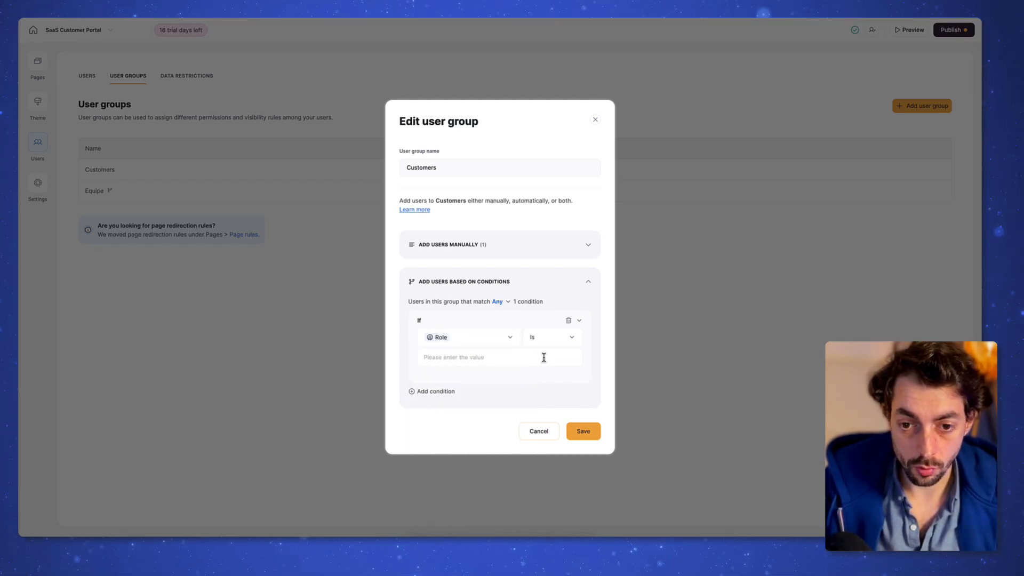
pyautogui.click(482, 357)
pyautogui.write('C')
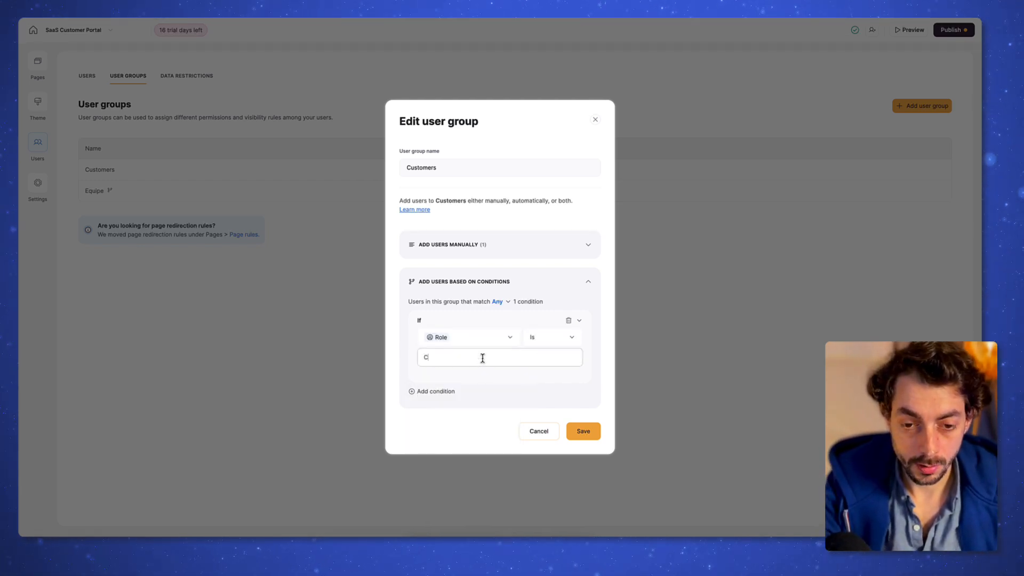
pyautogui.write('lient')
pyautogui.press('Return')
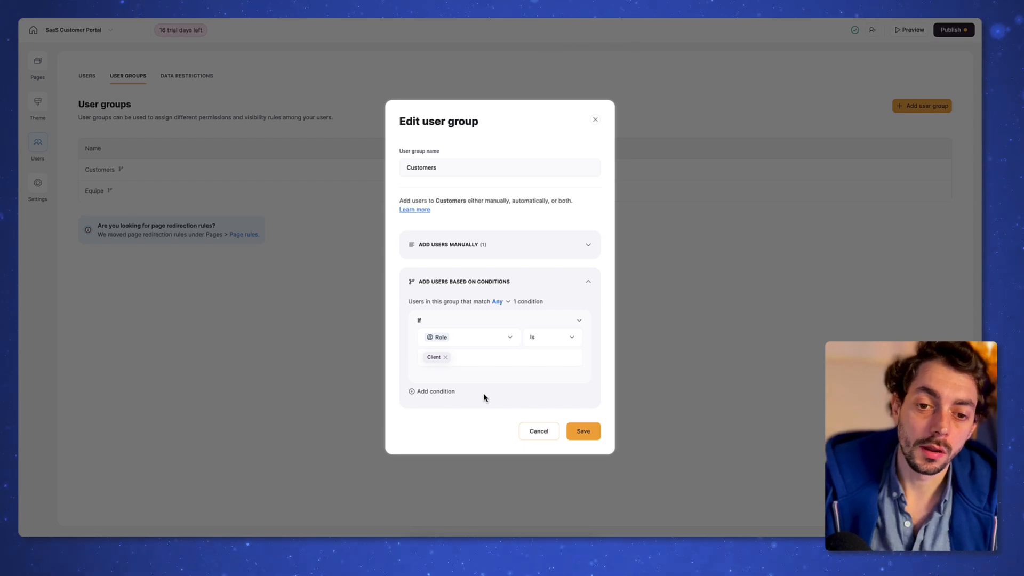
# Step: Add an Or condition: Statut (from Client) includes any of Actif
pyautogui.click(436, 393)
pyautogui.click(457, 379)
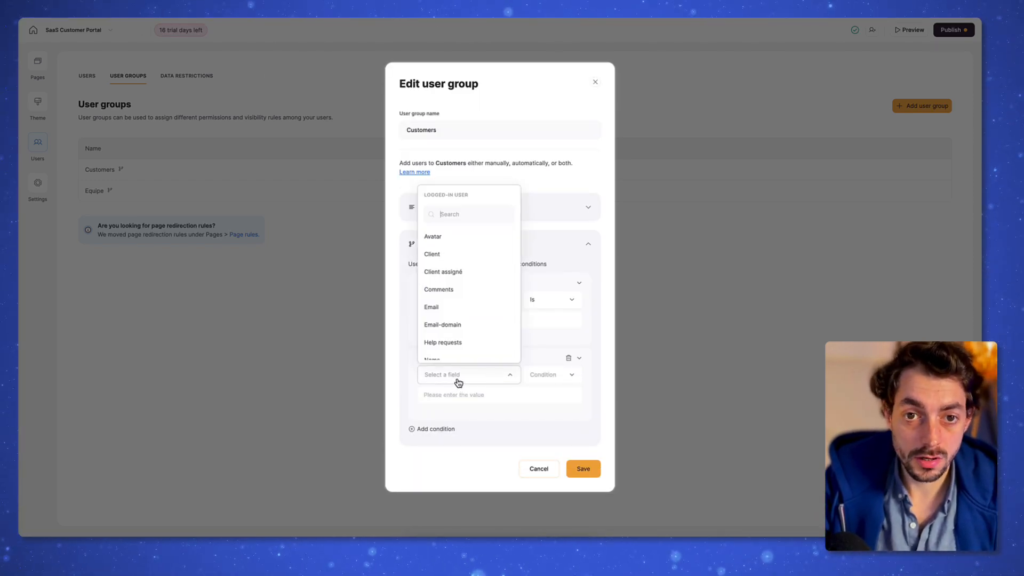
pyautogui.scroll(-3, 474, 310)
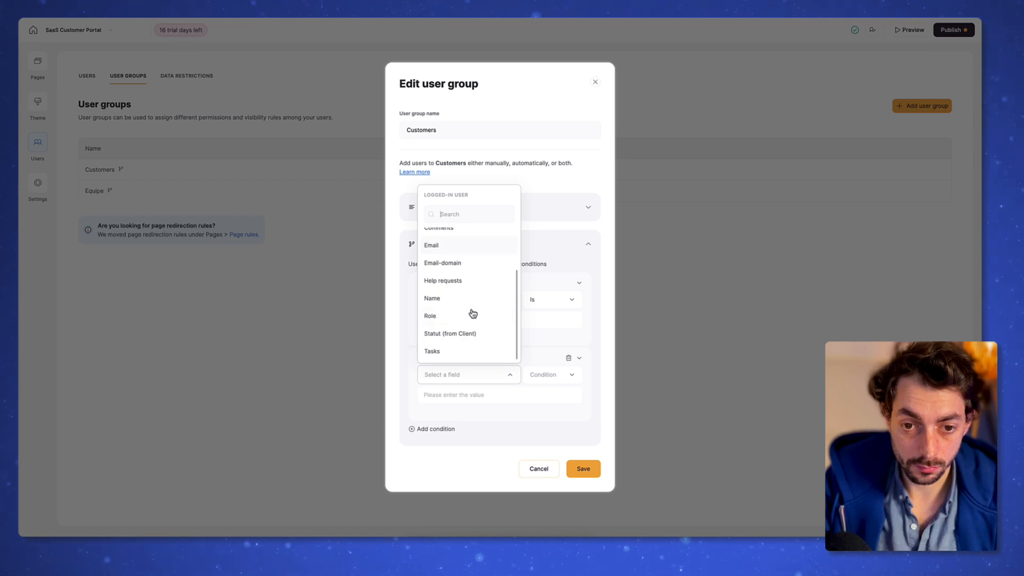
pyautogui.click(462, 340)
pyautogui.click(571, 375)
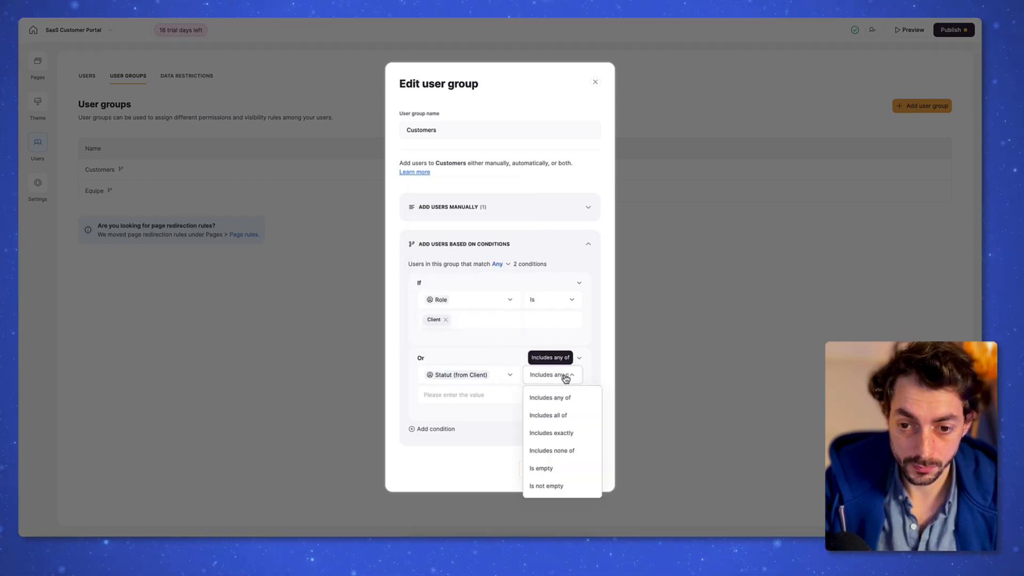
pyautogui.click(480, 395)
pyautogui.write('Actif')
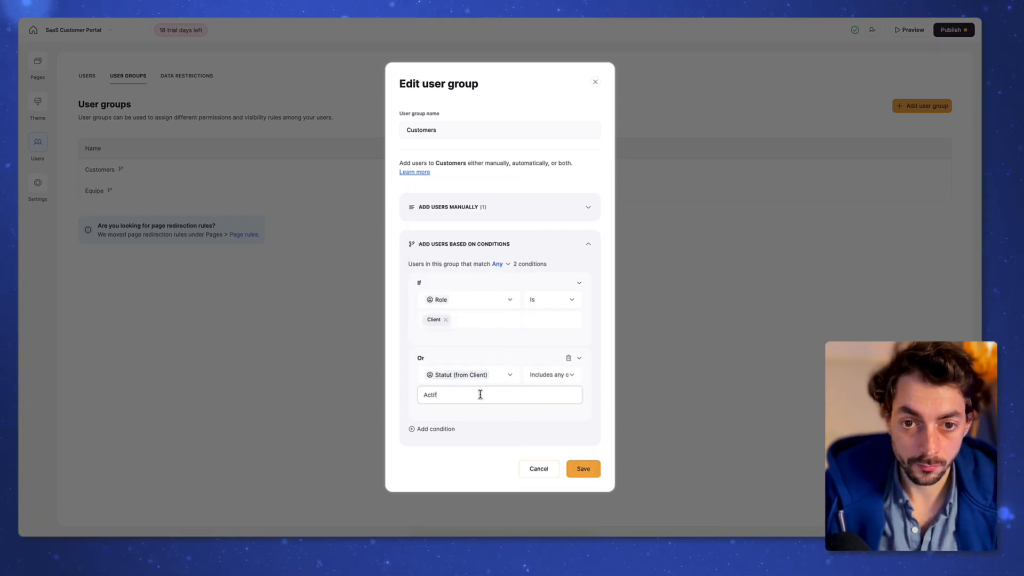
# Step: Rename the group to Clients actifs and save it
pyautogui.doubleClick(503, 126)
pyautogui.write('Client actifs')
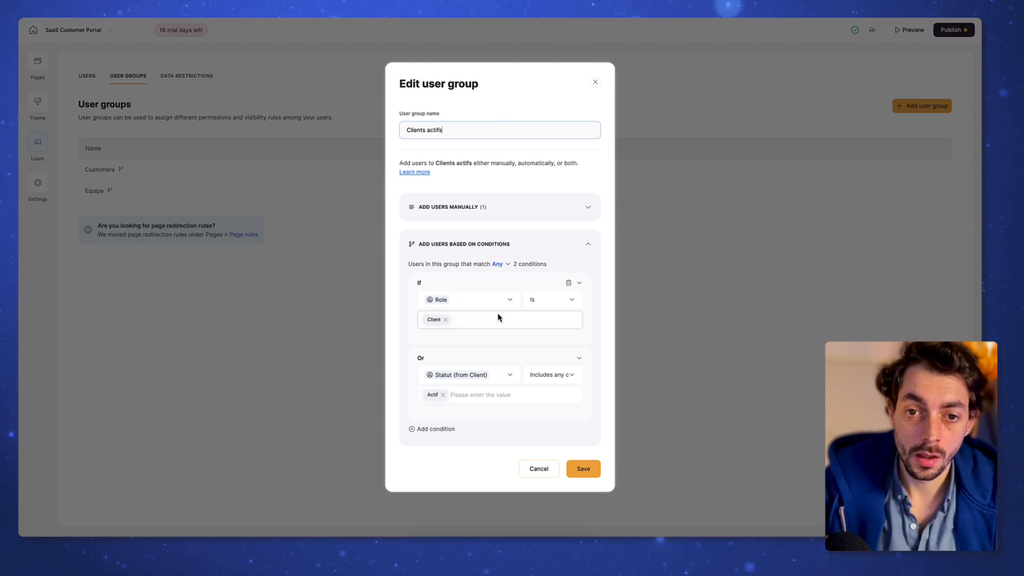
pyautogui.click(585, 471)
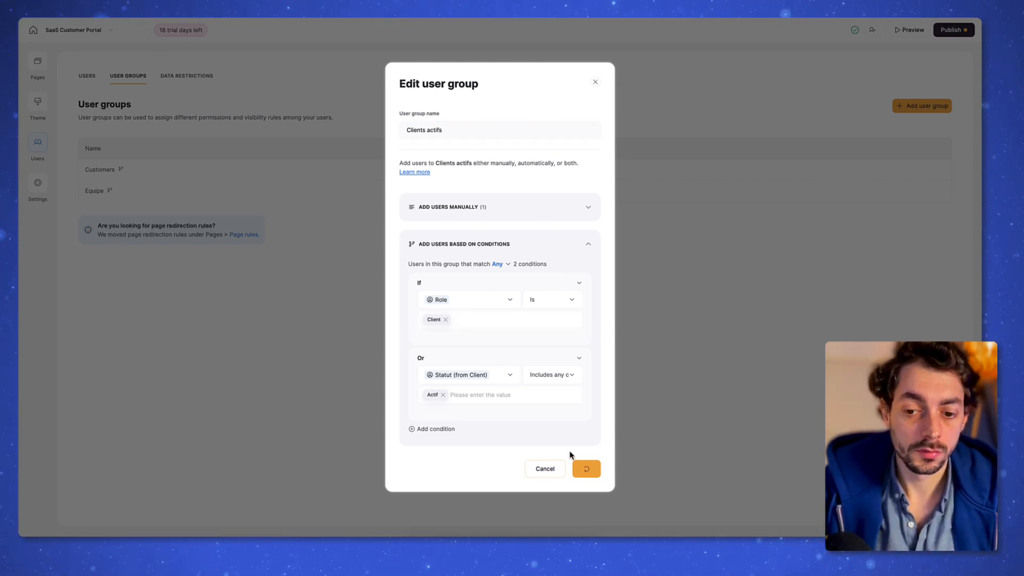
# Step: Duplicate Clients actifs as Clients Trial without Actif, then duplicate again as Clients inactifs
pyautogui.click(921, 170)
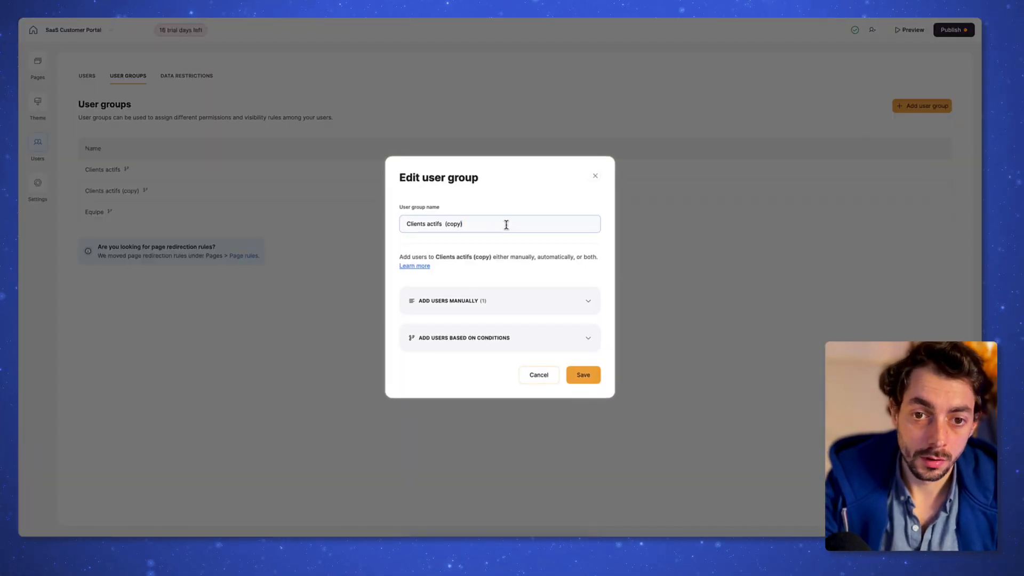
pyautogui.write('Trial')
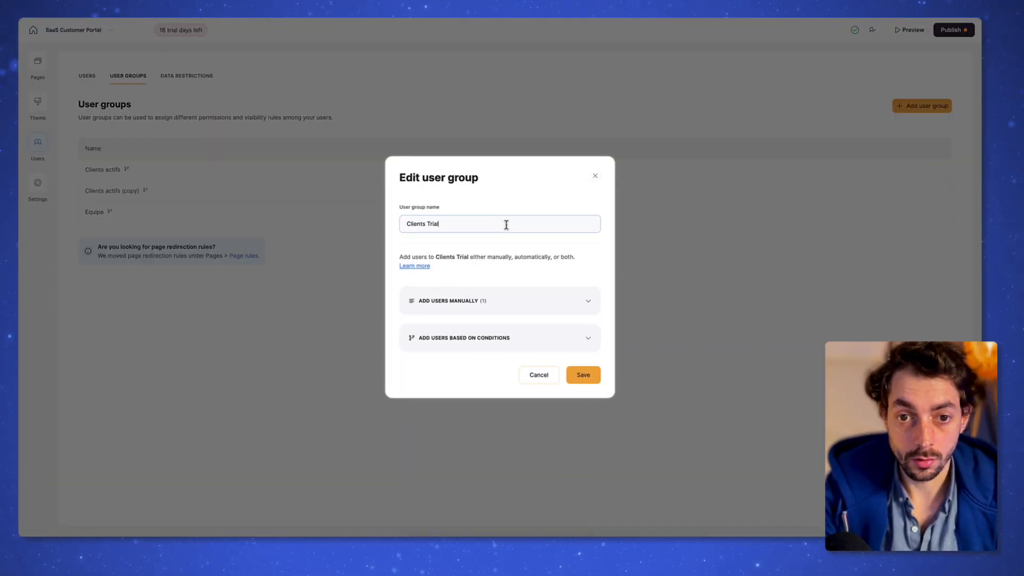
pyautogui.click(533, 339)
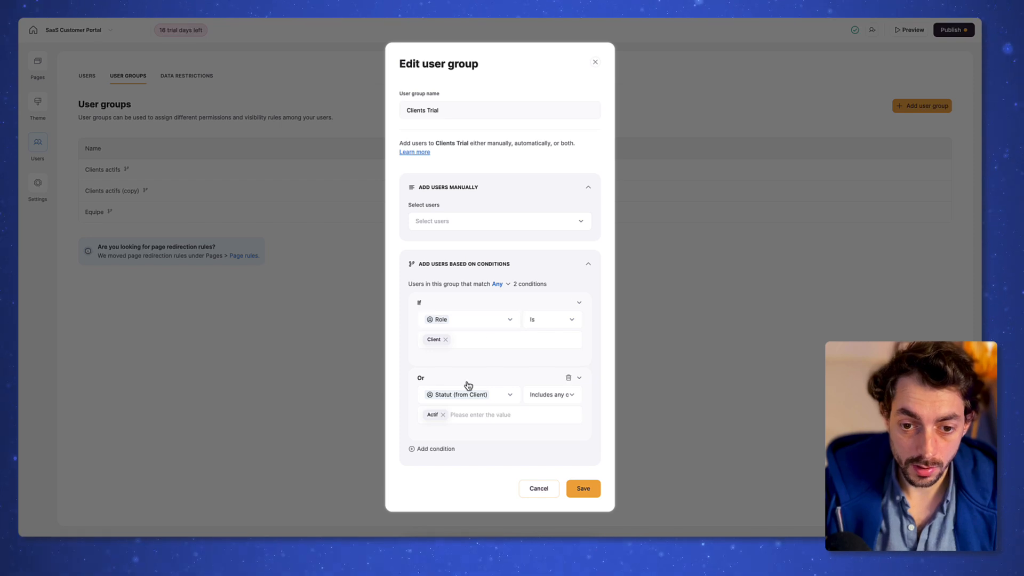
pyautogui.click(443, 415)
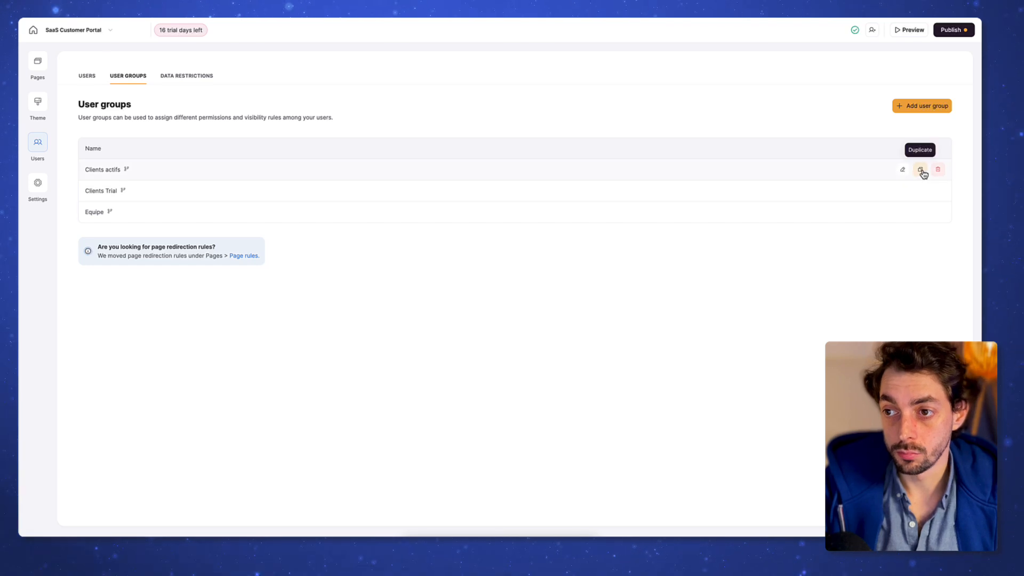
pyautogui.click(920, 169)
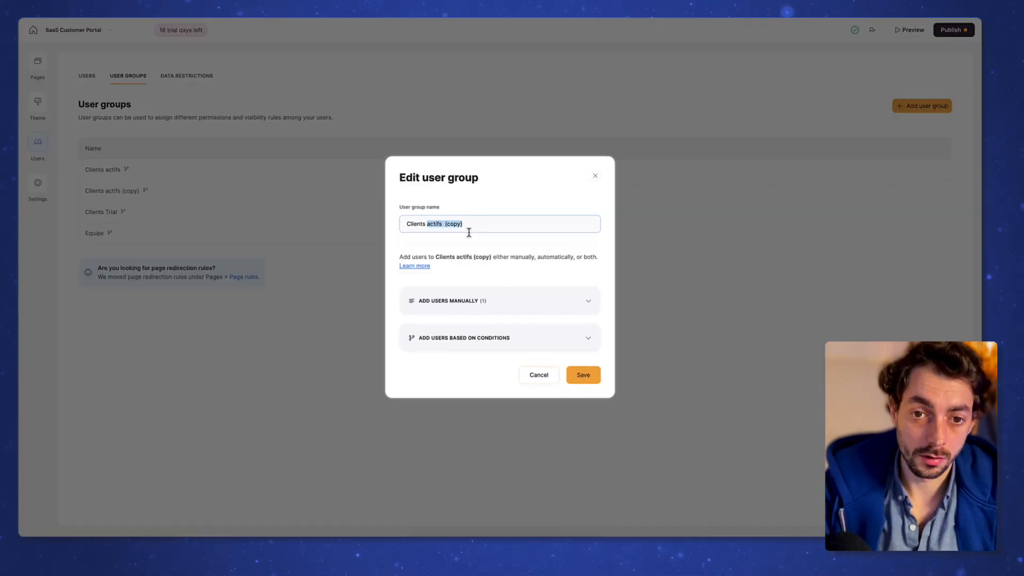
pyautogui.write('inactifs')
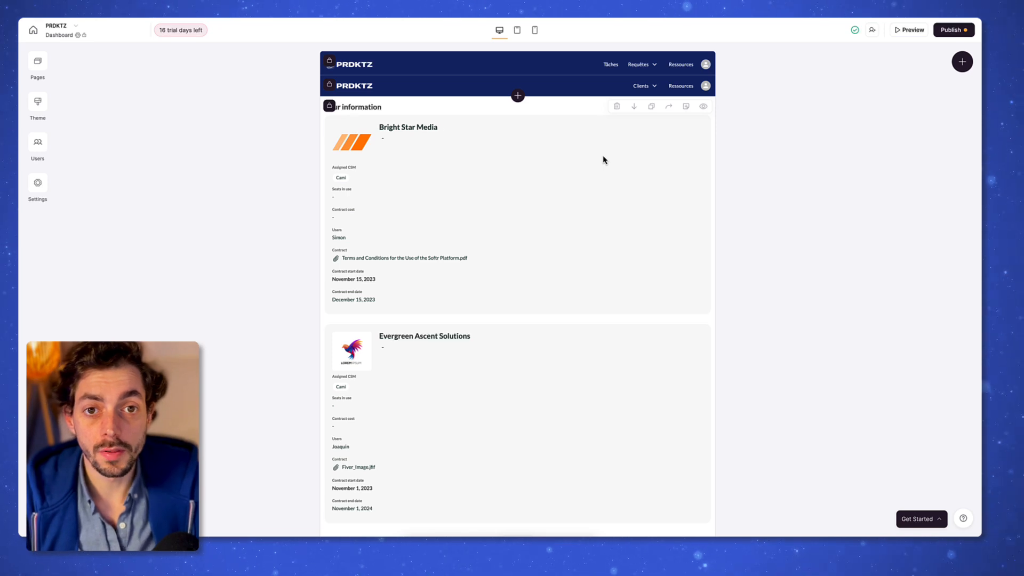
# Step: Delete the information block and start adding Statut and other fields to the client cards
pyautogui.click(617, 111)
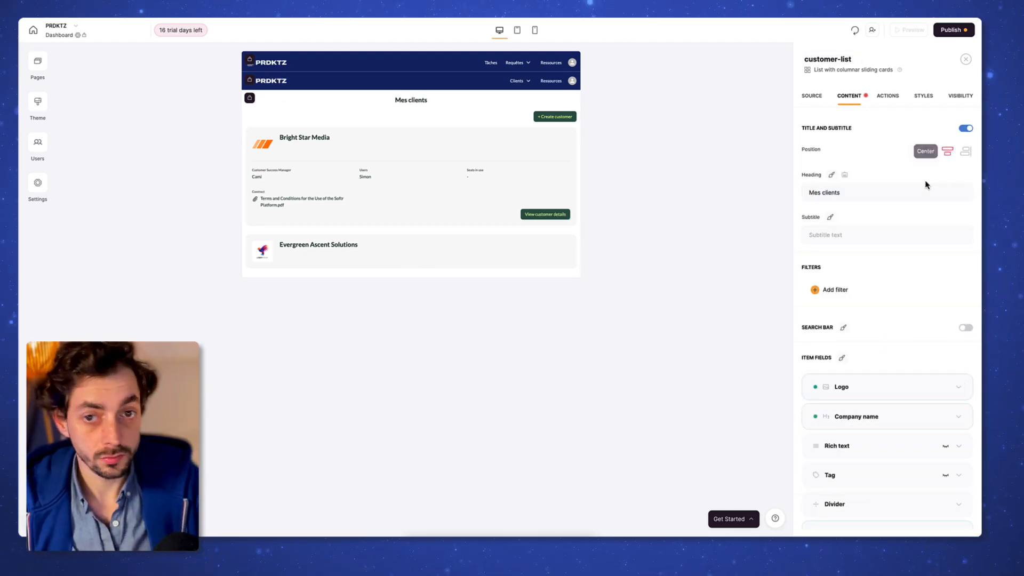
pyautogui.scroll(-5, 896, 214)
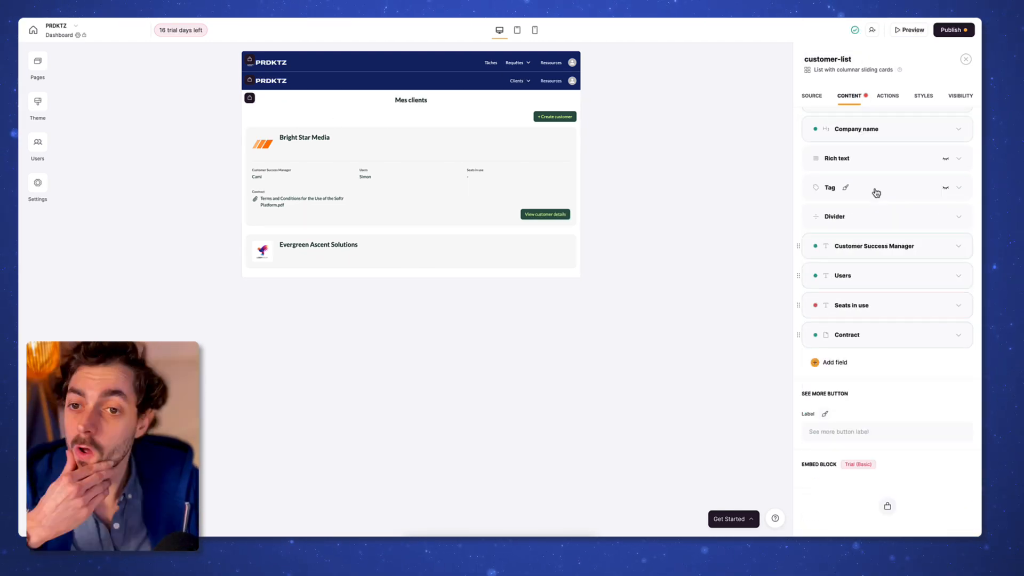
pyautogui.click(876, 191)
pyautogui.scroll(-1, 869, 233)
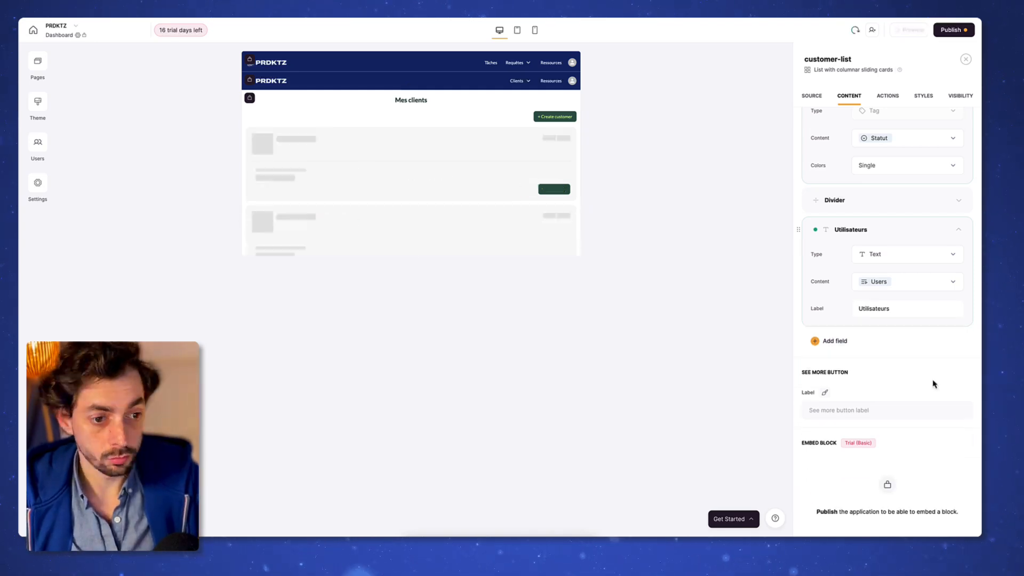
pyautogui.click(835, 340)
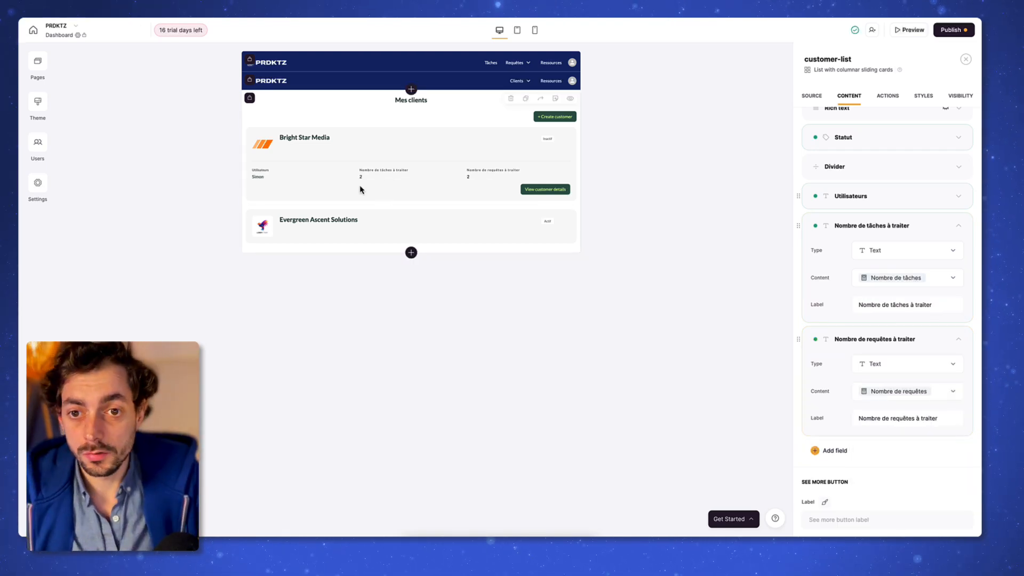
# Step: Remove the Create customer button from the client list block's actions
pyautogui.click(887, 97)
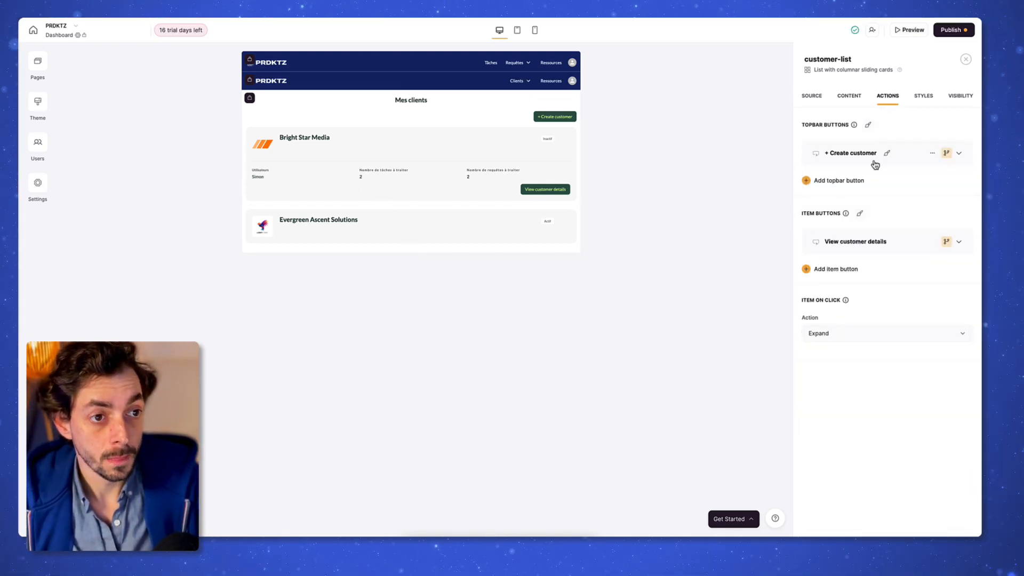
pyautogui.click(932, 153)
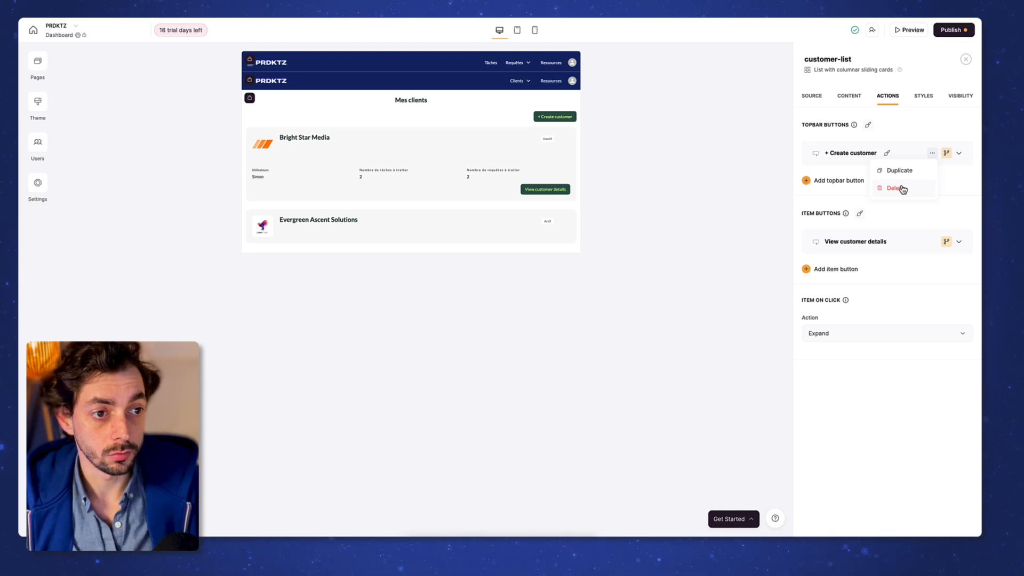
pyautogui.click(901, 187)
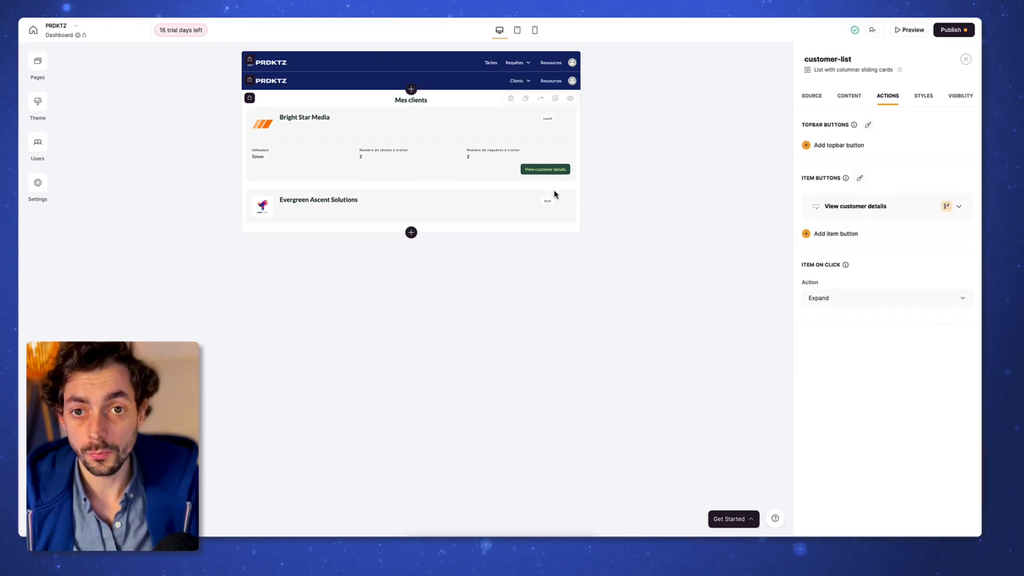
# Step: Keep the View customer details button linked to the Customer details page
pyautogui.click(846, 308)
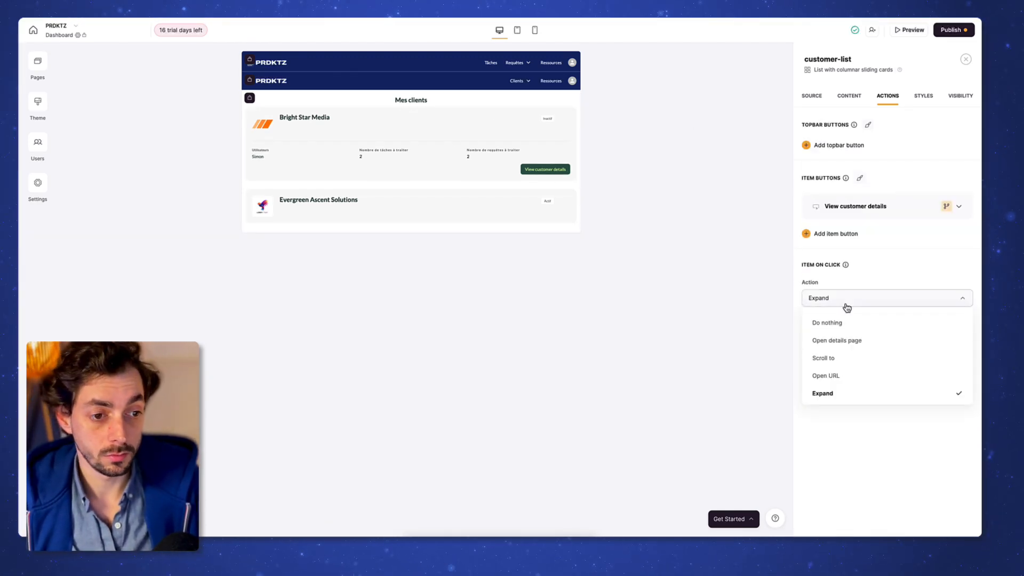
pyautogui.click(873, 525)
pyautogui.click(859, 207)
pyautogui.moveTo(868, 269); pyautogui.dragTo(872, 270)
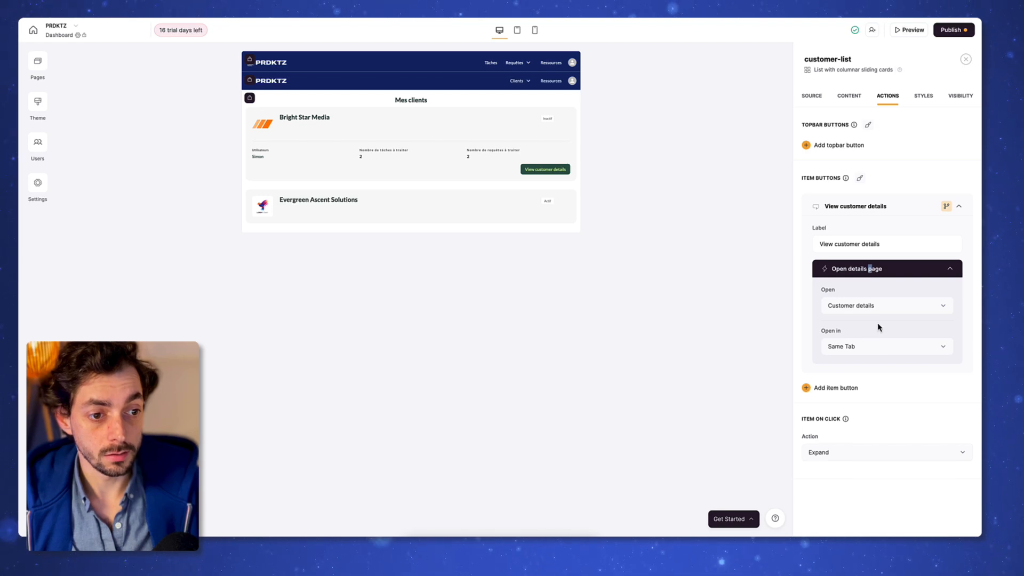
pyautogui.click(885, 307)
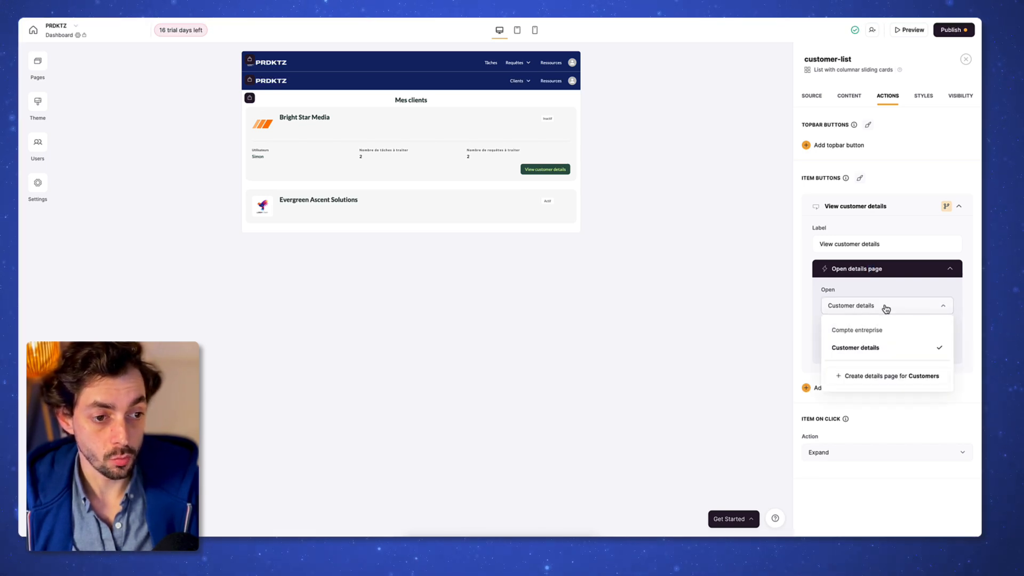
pyautogui.click(885, 307)
pyautogui.click(868, 309)
pyautogui.click(872, 313)
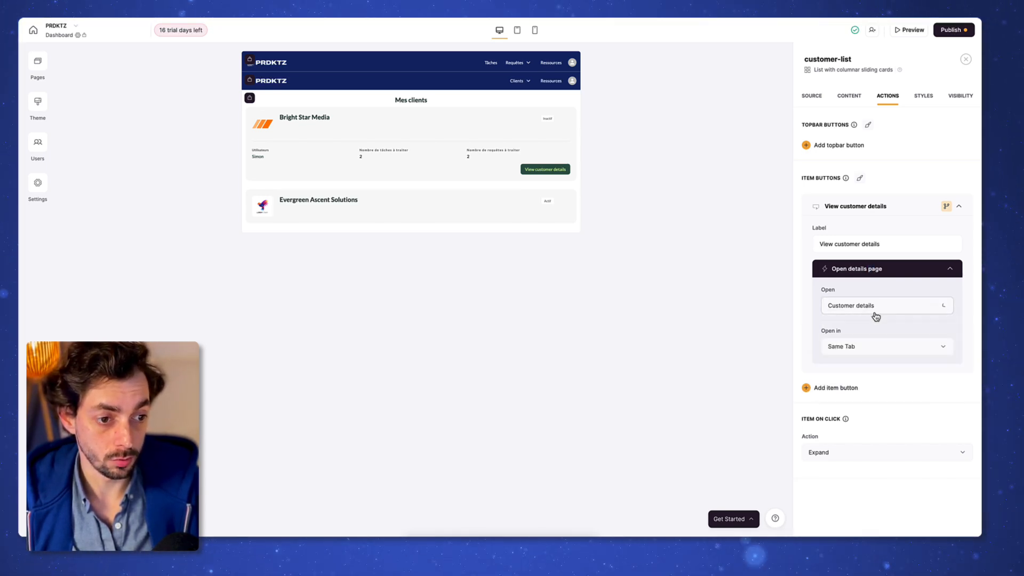
# Step: Style the View customer details button with #112668 background and #FFFFFF text
pyautogui.click(899, 208)
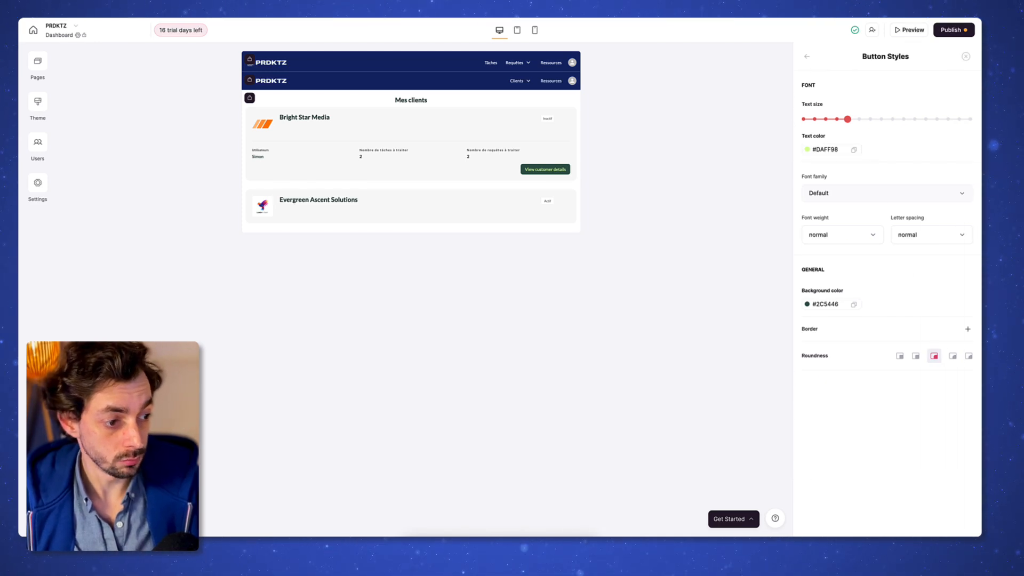
pyautogui.click(825, 149)
pyautogui.tripleClick(842, 243)
pyautogui.press('super+v')
pyautogui.click(825, 304)
pyautogui.tripleClick(842, 398)
pyautogui.press('super+v')
pyautogui.click(825, 150)
pyautogui.click(891, 274)
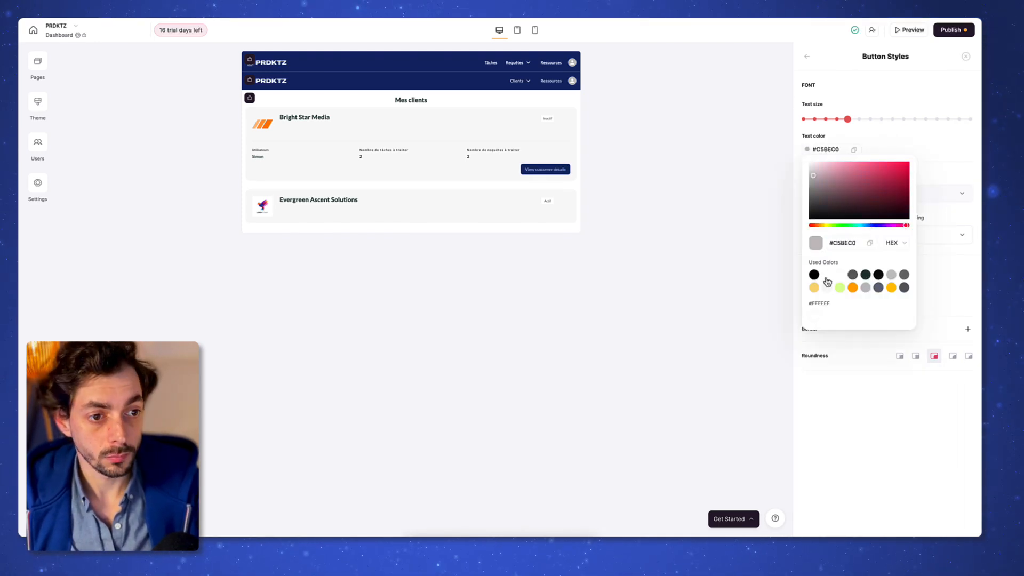
pyautogui.click(826, 275)
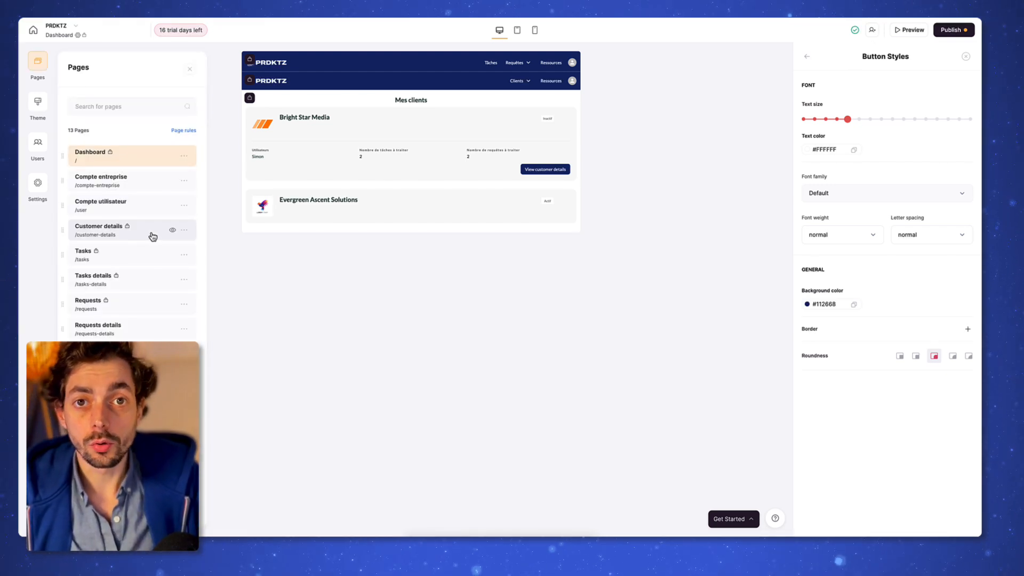
# Step: Open the Customer details page and delete its top customer-details block, leaving Task progress first
pyautogui.click(152, 237)
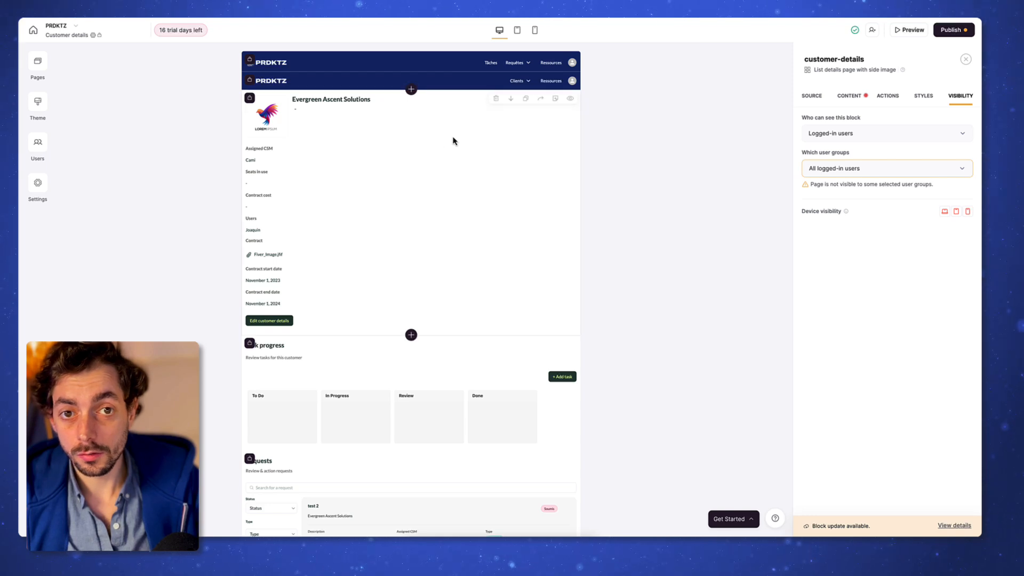
pyautogui.click(496, 101)
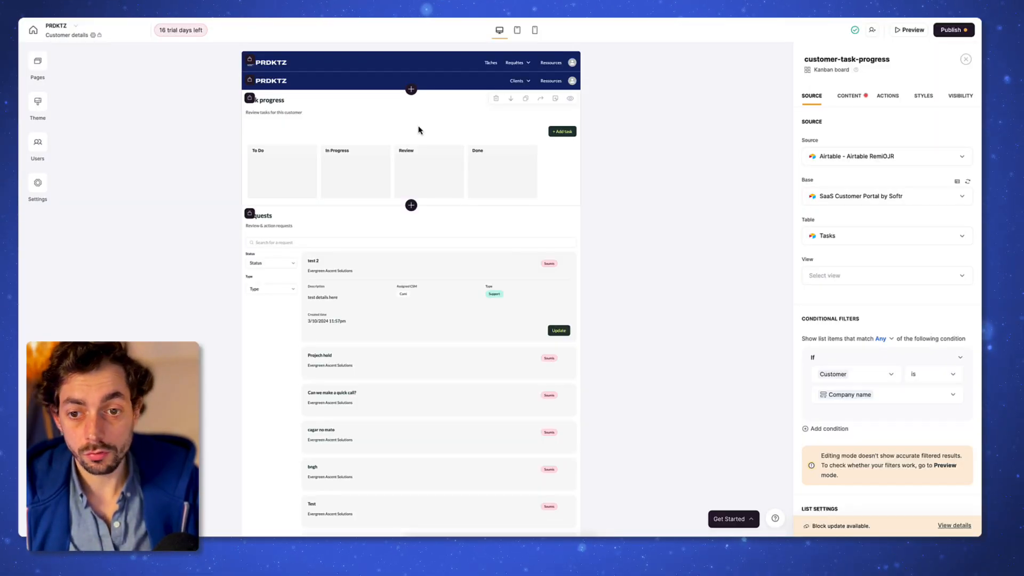
pyautogui.scroll(-3, 416, 354)
pyautogui.scroll(3, 415, 354)
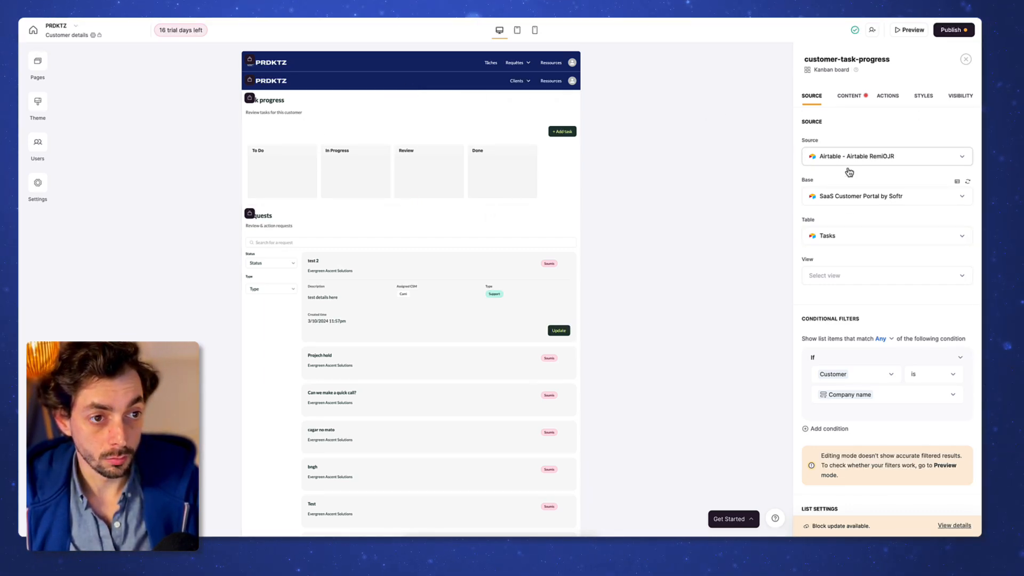
pyautogui.scroll(-1, 851, 208)
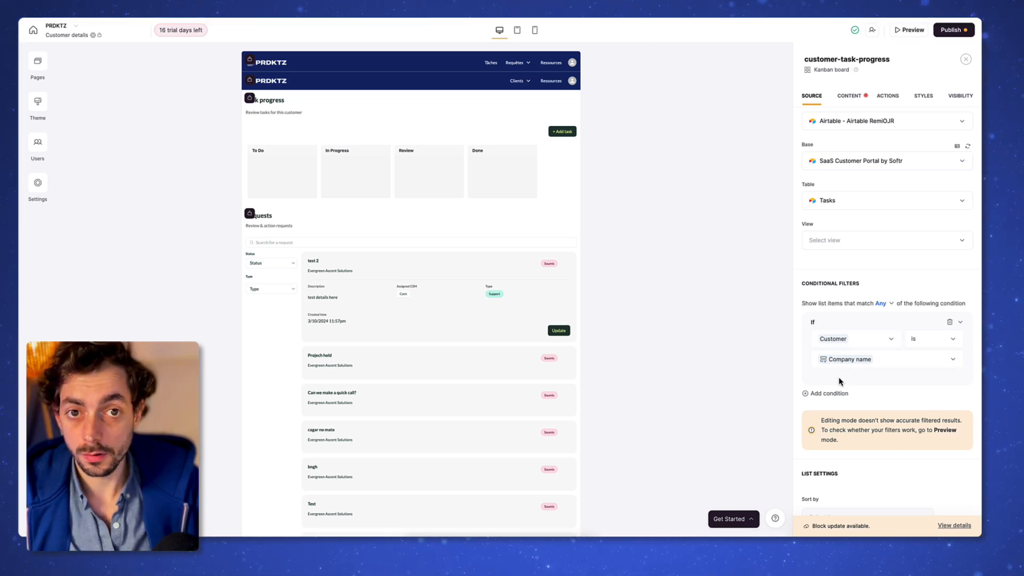
pyautogui.scroll(1, 853, 362)
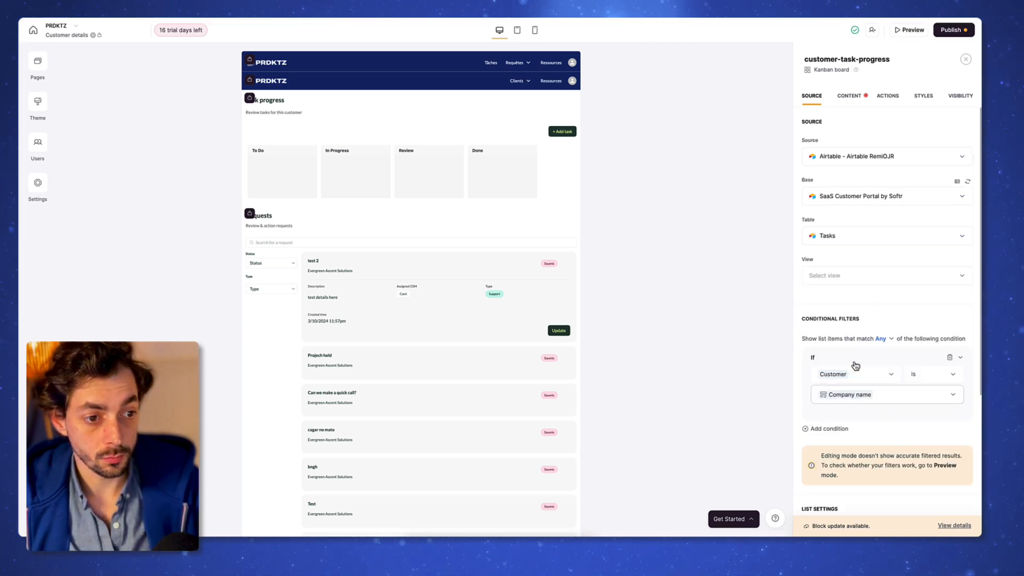
# Step: Retitle the kanban 'Tâches en cours', clear its subtitle and add a Terminé column
pyautogui.click(858, 102)
pyautogui.tripleClick(873, 194)
pyautogui.write('Tâches en cours')
pyautogui.tripleClick(873, 236)
pyautogui.press('BackSpace')
pyautogui.scroll(-5, 873, 242)
pyautogui.click(888, 271)
pyautogui.click(832, 301)
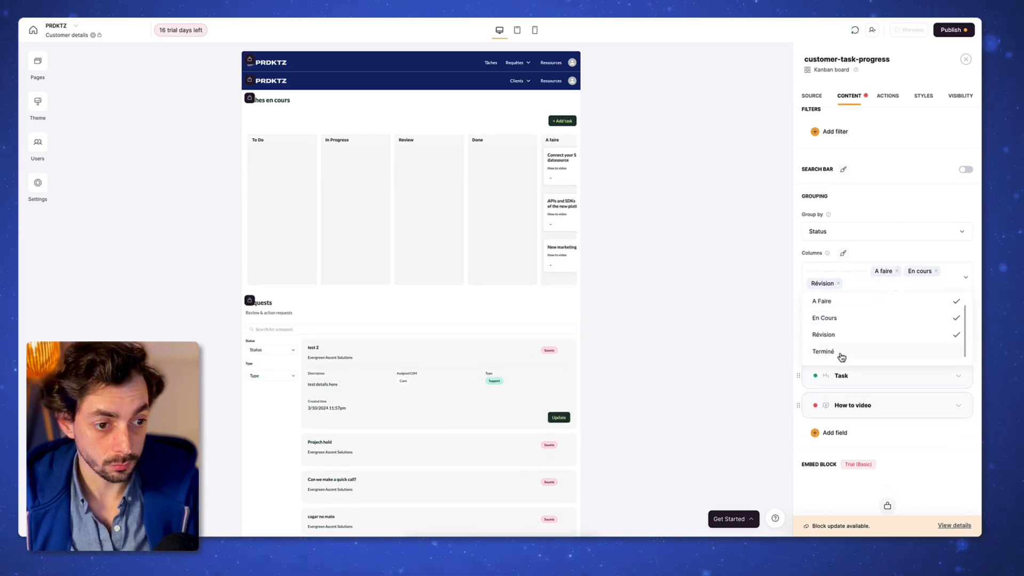
pyautogui.click(841, 356)
pyautogui.click(896, 284)
# Step: Remove the How to video item field from the kanban cards
pyautogui.click(880, 345)
pyautogui.scroll(-2, 906, 349)
pyautogui.click(912, 353)
pyautogui.scroll(-3, 907, 354)
pyautogui.click(834, 401)
pyautogui.click(883, 374)
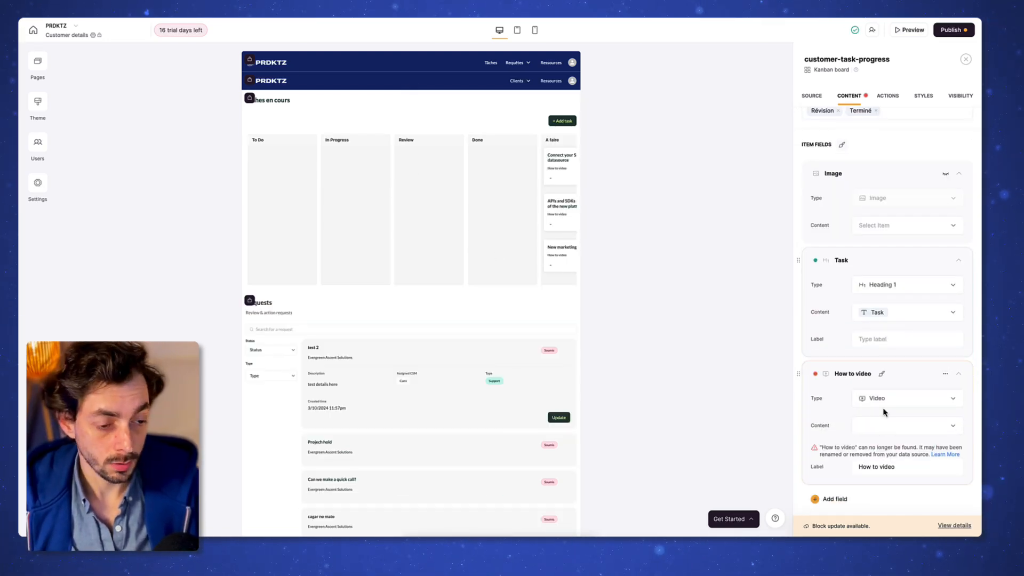
pyautogui.click(945, 374)
pyautogui.click(920, 409)
# Step: Rename the Add task button in French and review the add-task form's hidden Status field
pyautogui.click(887, 97)
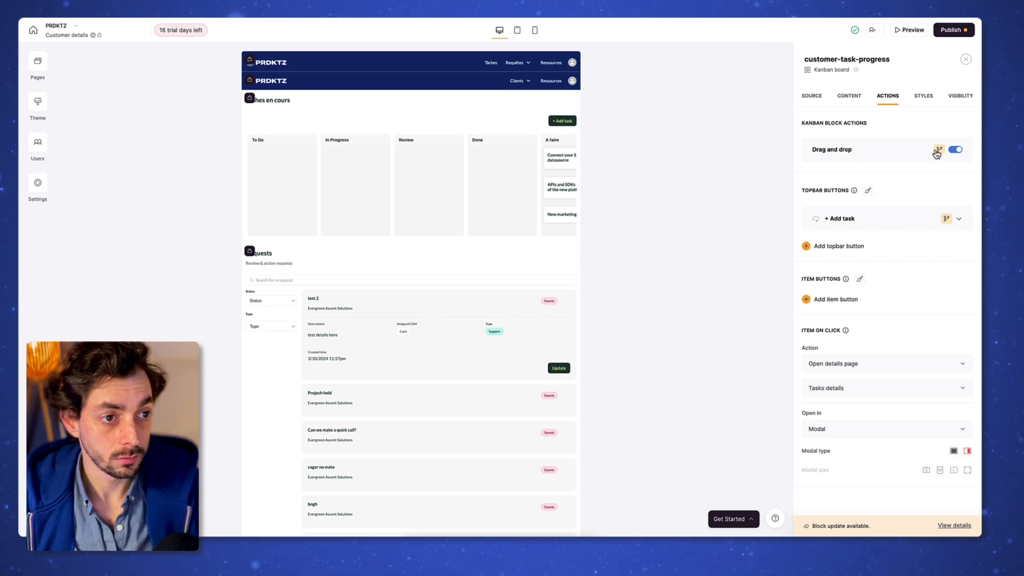
pyautogui.click(841, 225)
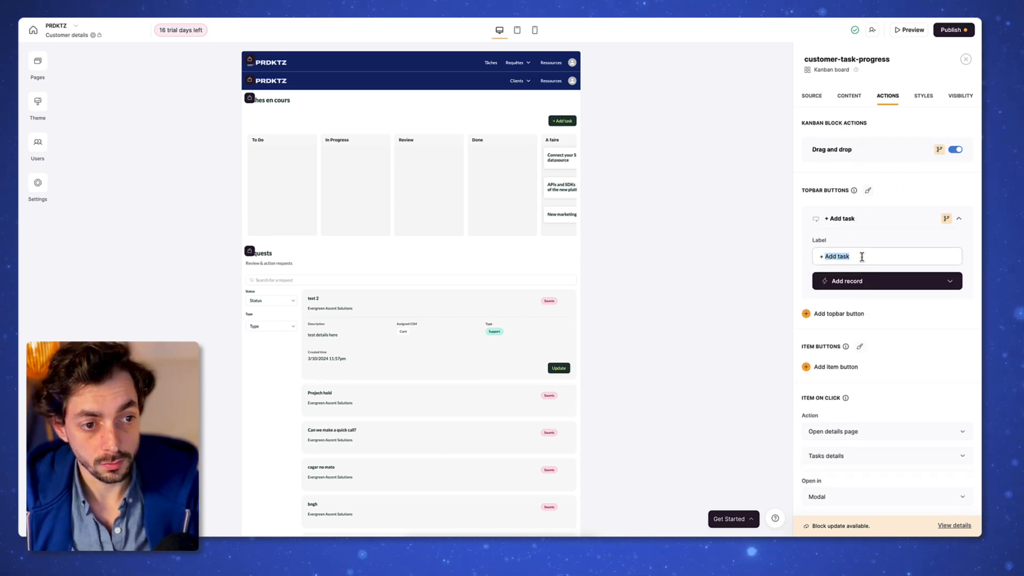
pyautogui.write('Ajouter une')
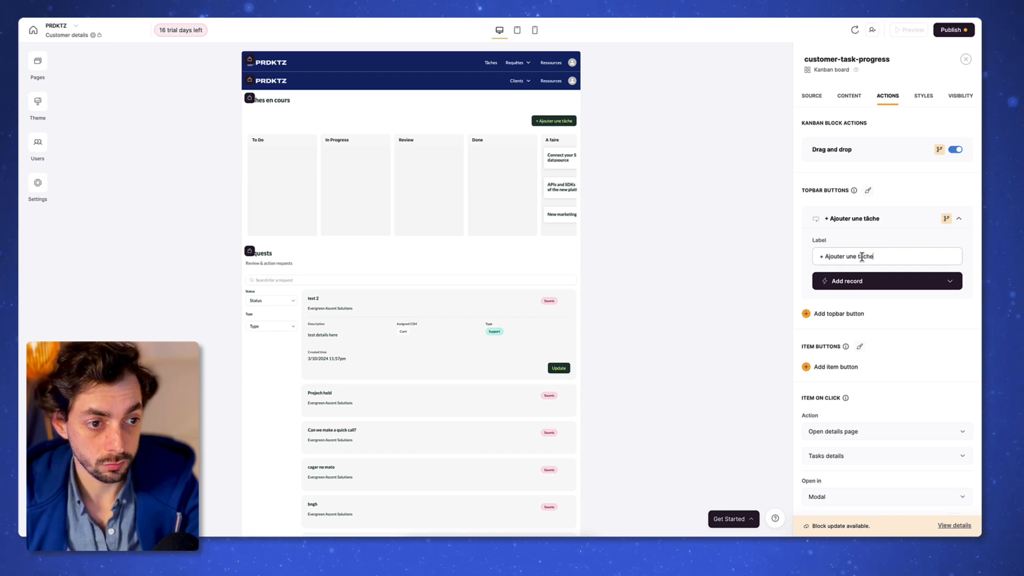
pyautogui.click(854, 287)
pyautogui.scroll(-2, 885, 320)
pyautogui.click(929, 317)
pyautogui.click(861, 315)
pyautogui.click(874, 327)
pyautogui.scroll(-4, 885, 424)
pyautogui.click(880, 368)
# Step: Check the Airtable Tasks table, then add and remove a trial hidden form field
pyautogui.click(47, 158)
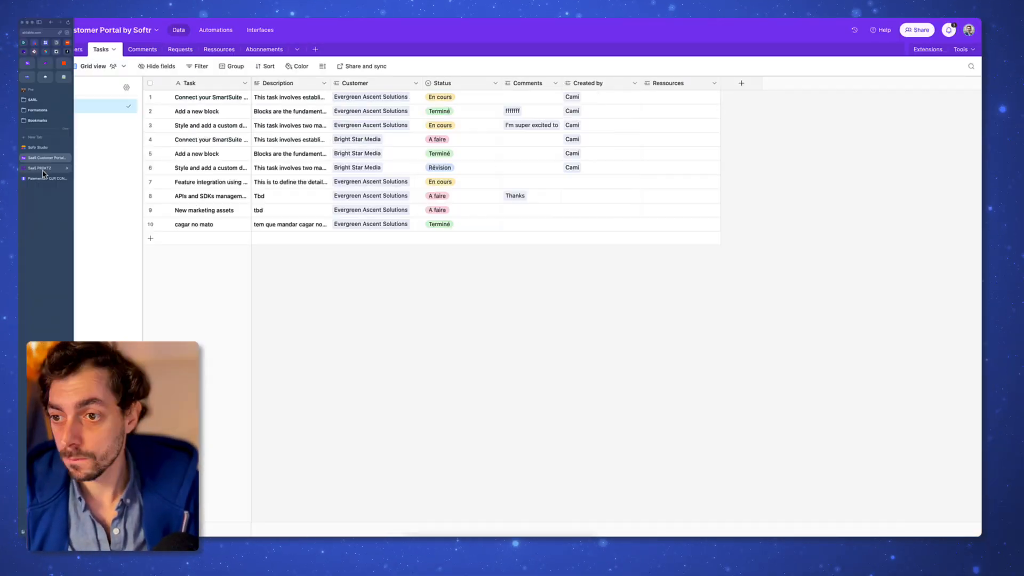
pyautogui.click(38, 148)
pyautogui.scroll(-2, 870, 319)
pyautogui.click(842, 425)
pyautogui.click(879, 372)
pyautogui.click(882, 425)
pyautogui.click(879, 374)
pyautogui.scroll(-3, 880, 368)
pyautogui.click(881, 319)
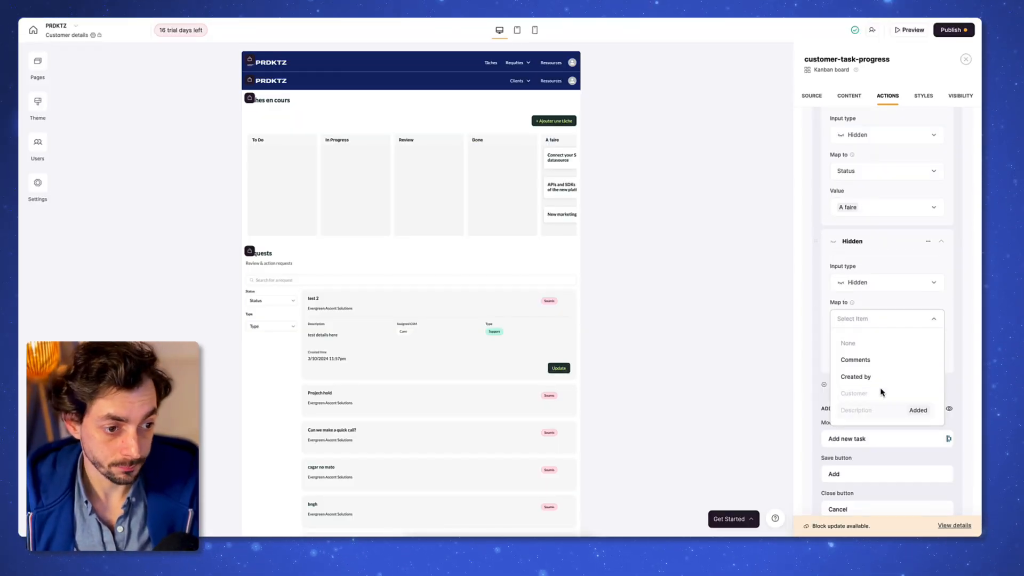
pyautogui.click(928, 241)
# Step: Translate the add-task form texts to 'Ajouter une tâche', 'Ajouter' and 'Annuler'
pyautogui.tripleClick(886, 295)
pyautogui.write('Ajouter une tâche')
pyautogui.tripleClick(888, 328)
pyautogui.write('Ajouter')
pyautogui.tripleClick(886, 365)
pyautogui.write('Annuler')
# Step: Remove the How to video field from the add-task form
pyautogui.scroll(8, 872, 365)
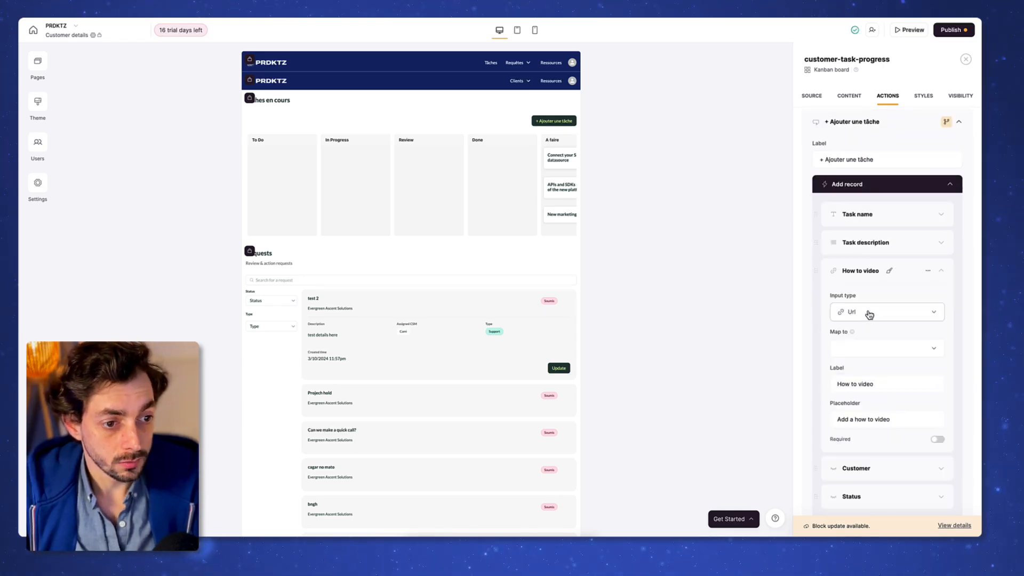
pyautogui.click(869, 315)
pyautogui.scroll(-1, 875, 320)
pyautogui.click(928, 238)
pyautogui.click(923, 96)
# Step: Style the Ajouter une tâche button with navy #112668 background and white text
pyautogui.click(838, 301)
pyautogui.press('super+a')
pyautogui.click(824, 150)
pyautogui.click(837, 274)
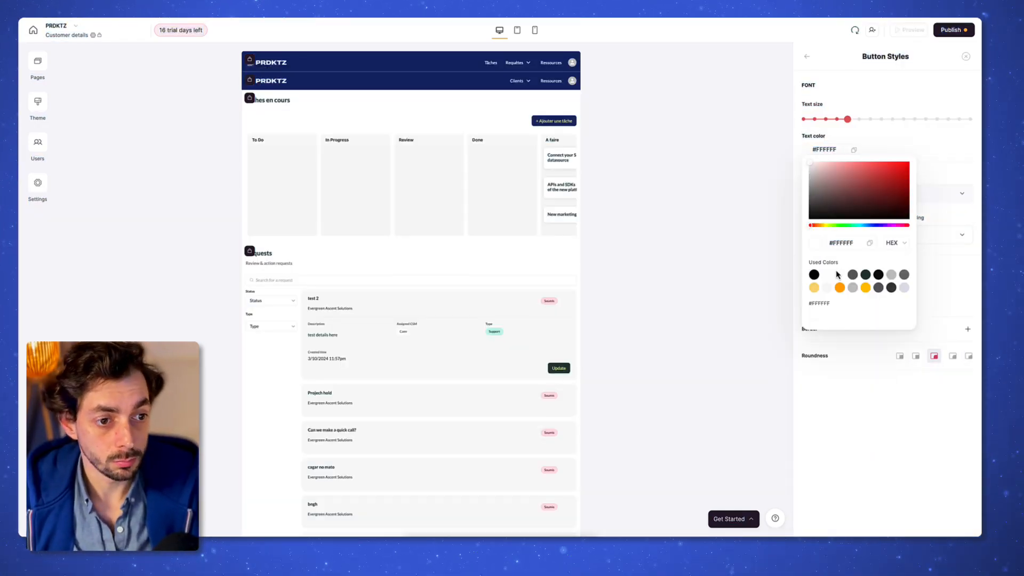
pyautogui.click(416, 204)
pyautogui.scroll(-1, 427, 235)
# Step: Select the Requests list block and edit its subtitle
pyautogui.click(446, 236)
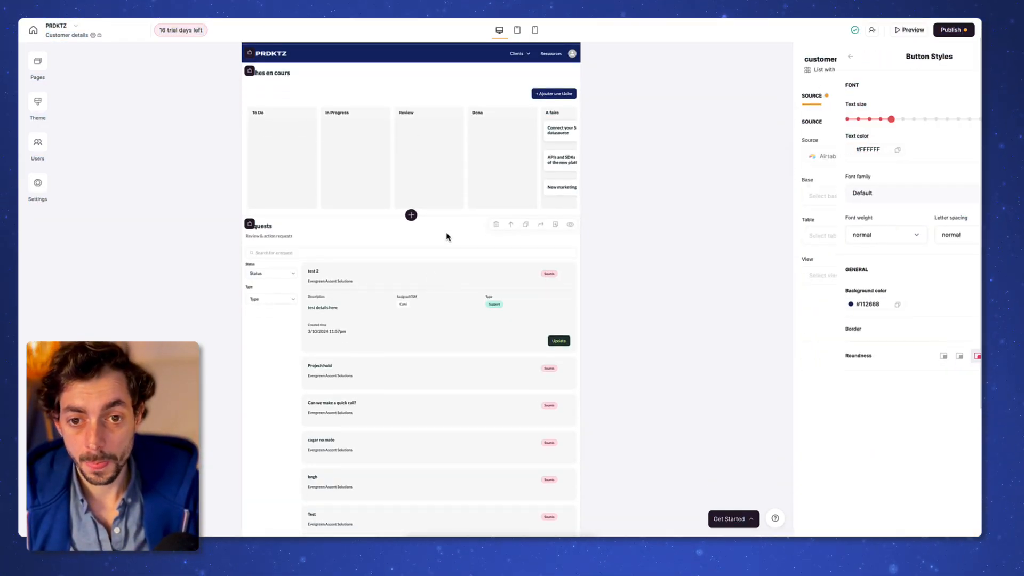
pyautogui.scroll(-3, 437, 240)
pyautogui.scroll(3, 438, 255)
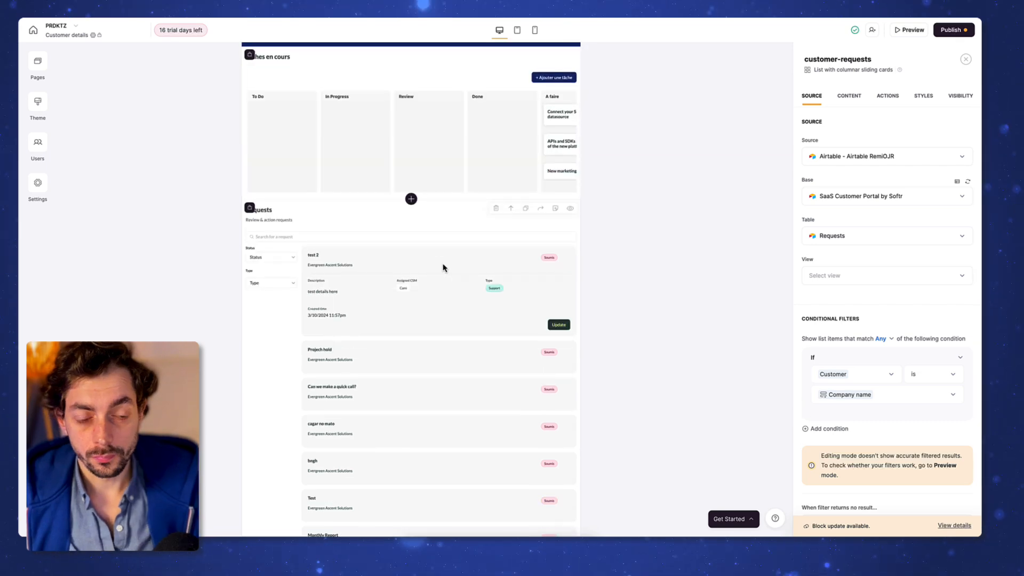
pyautogui.scroll(-2, 858, 237)
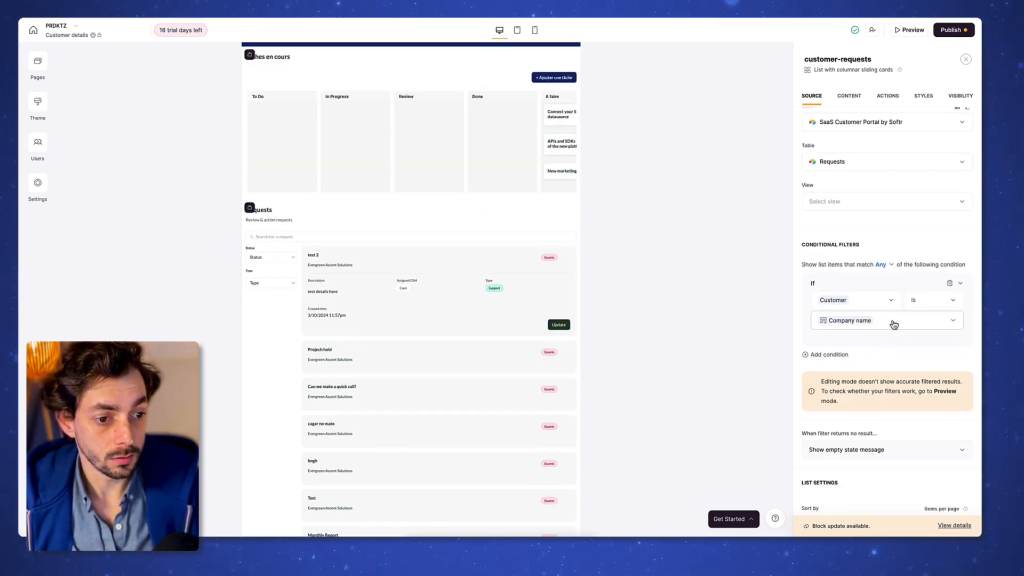
pyautogui.scroll(-3, 896, 400)
pyautogui.click(848, 96)
pyautogui.click(896, 232)
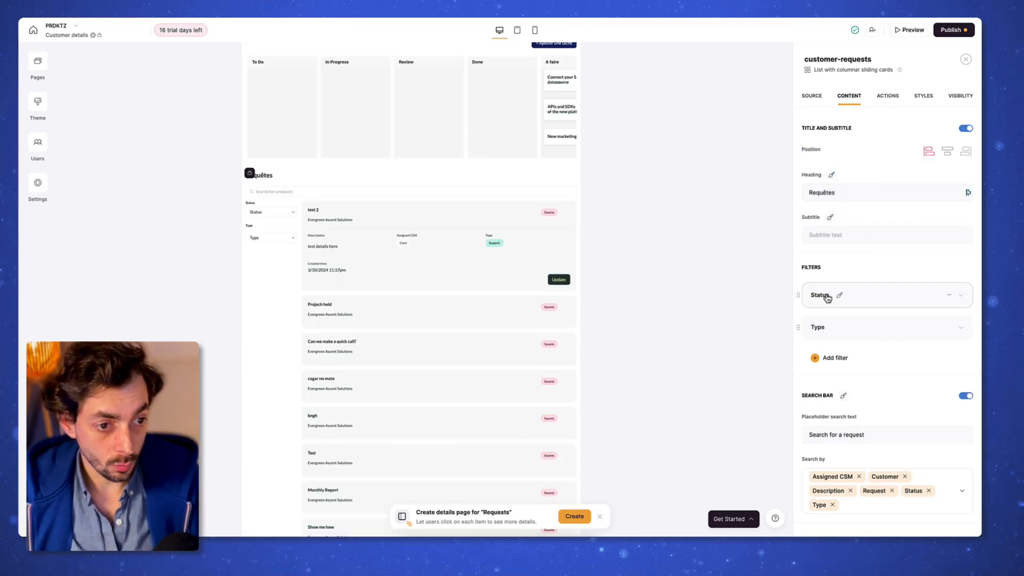
# Step: Adjust the label of the Requests list's Status filter
pyautogui.click(916, 289)
pyautogui.click(868, 334)
pyautogui.scroll(-2, 868, 342)
pyautogui.press('BackSpace')
pyautogui.write('tatut')
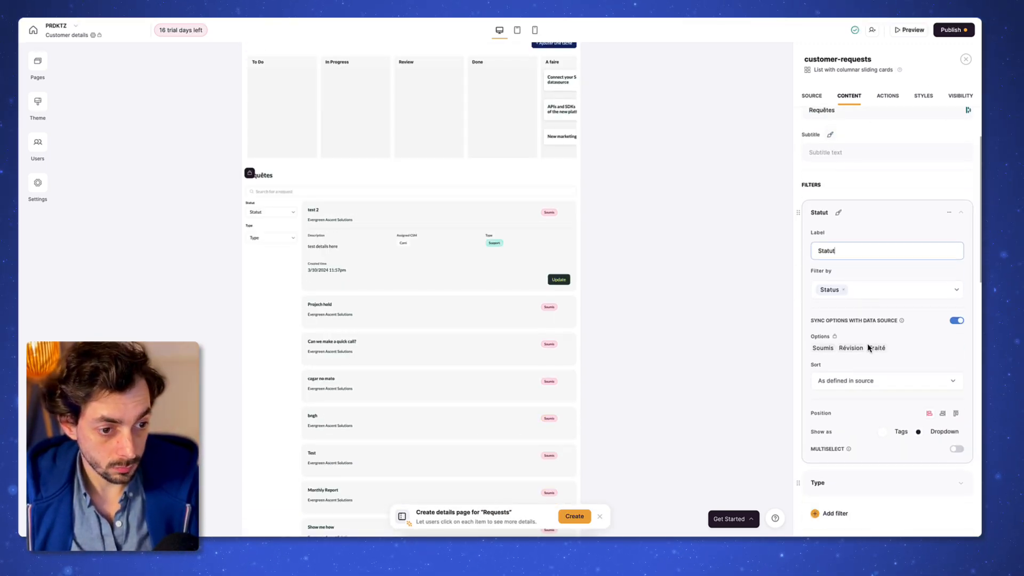
pyautogui.scroll(-1, 853, 383)
pyautogui.scroll(-4, 845, 378)
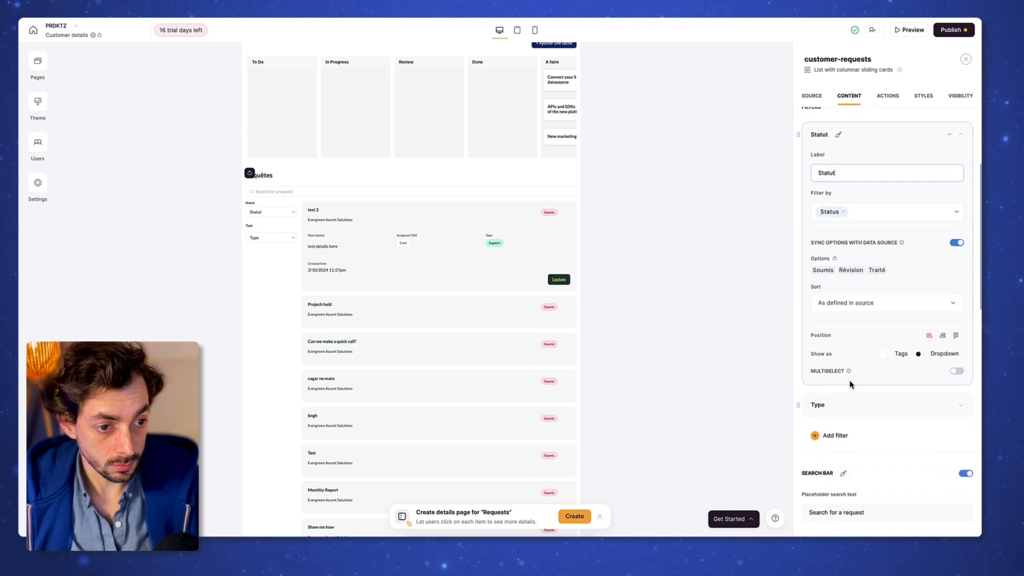
# Step: Remove extra card fields so requests show only Request, Description and Status
pyautogui.click(886, 336)
pyautogui.scroll(-4, 880, 353)
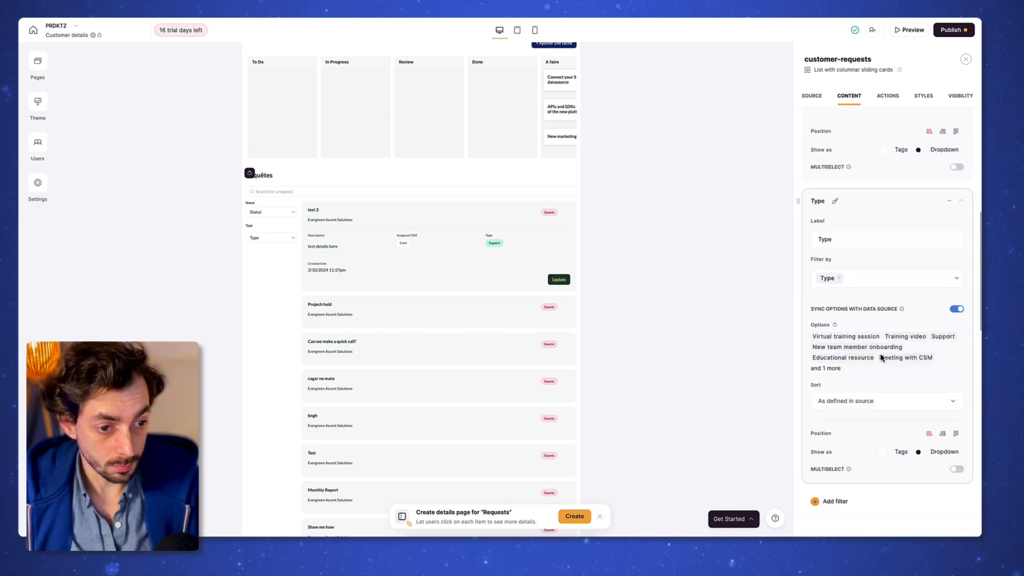
pyautogui.scroll(-2, 868, 348)
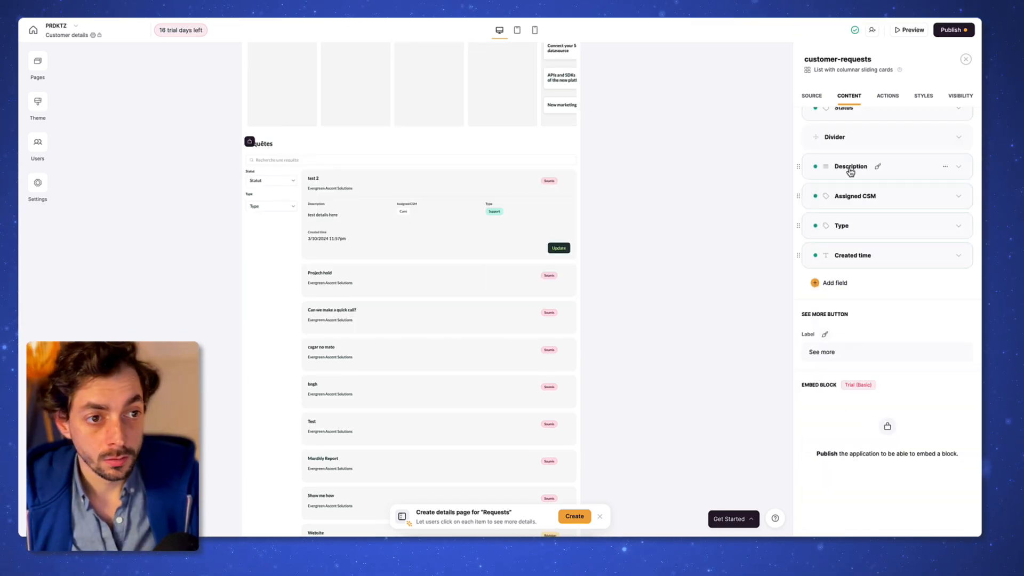
pyautogui.scroll(10, 853, 169)
pyautogui.scroll(-3, 858, 179)
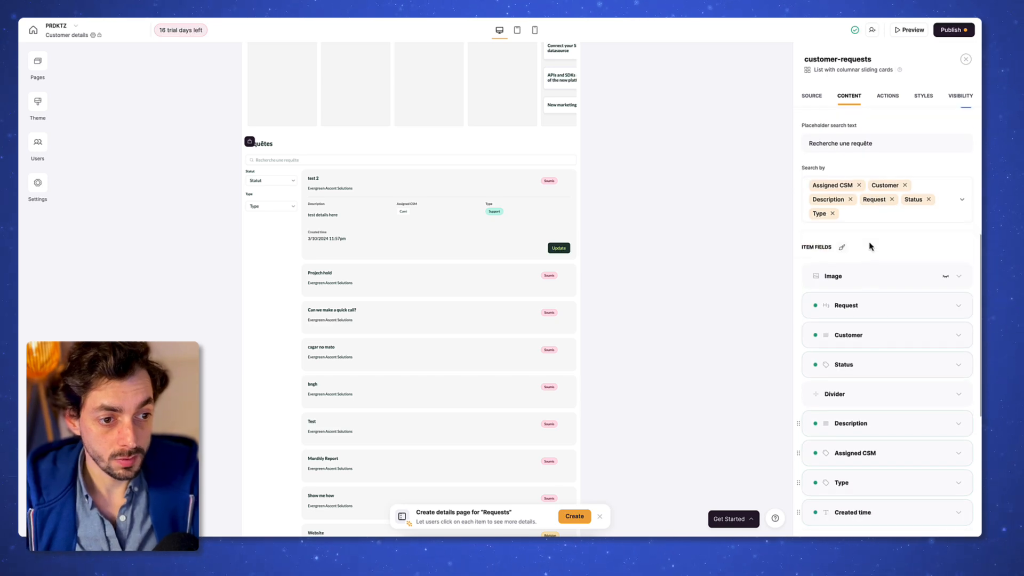
pyautogui.scroll(-1, 900, 298)
pyautogui.click(945, 352)
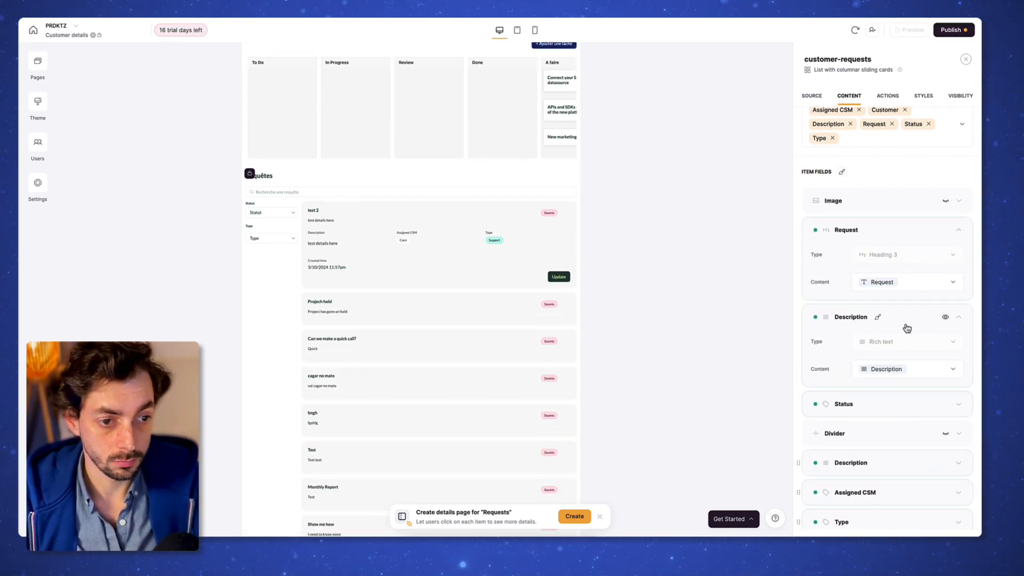
pyautogui.scroll(-2, 907, 327)
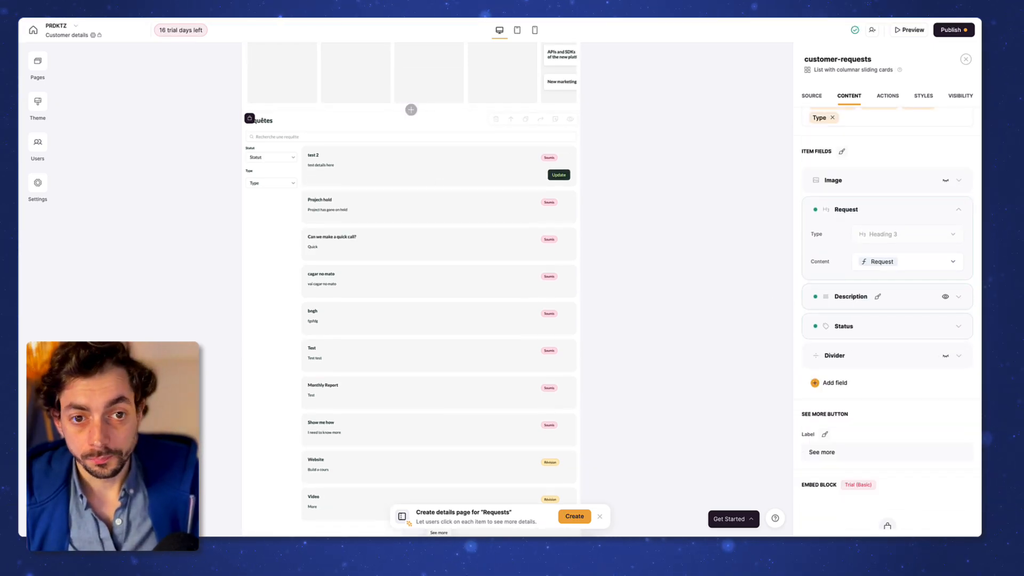
pyautogui.scroll(-2, 899, 364)
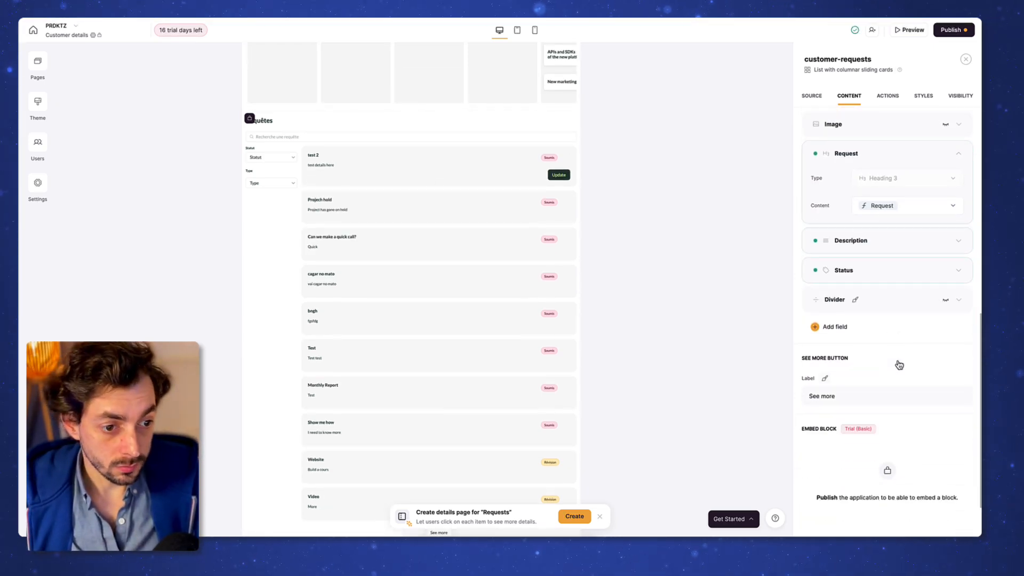
# Step: Delete the Update button from the Requêtes cards
pyautogui.click(895, 99)
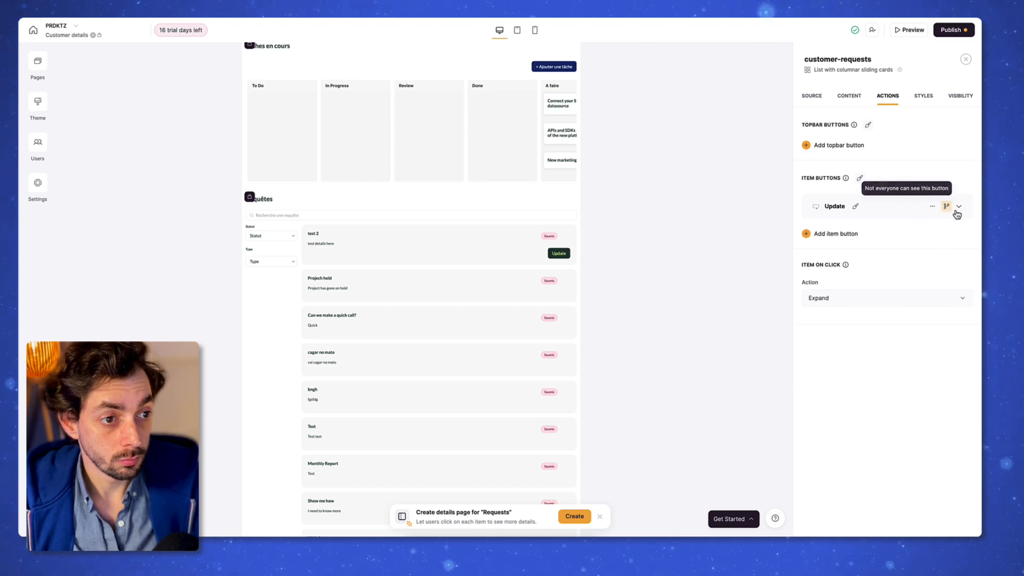
pyautogui.click(932, 207)
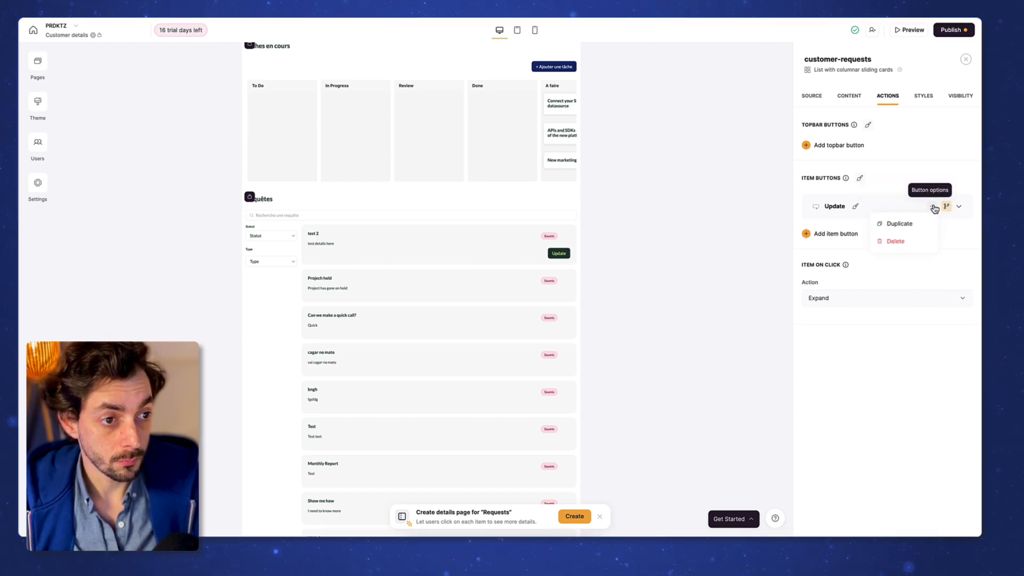
pyautogui.click(906, 242)
# Step: Make clicking a request open a newly created Requests details page with a chosen layout
pyautogui.click(842, 266)
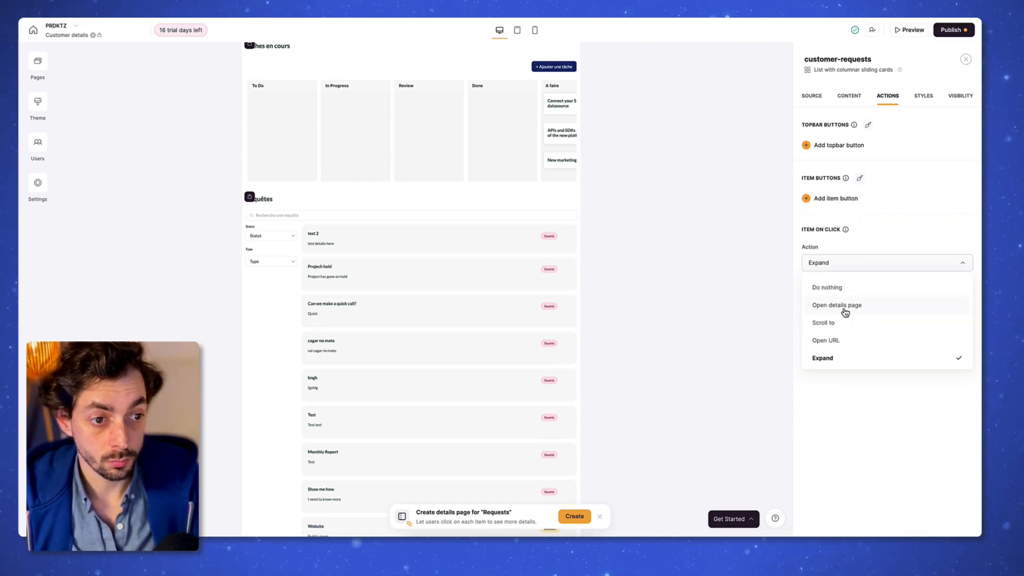
pyautogui.click(845, 306)
pyautogui.click(848, 287)
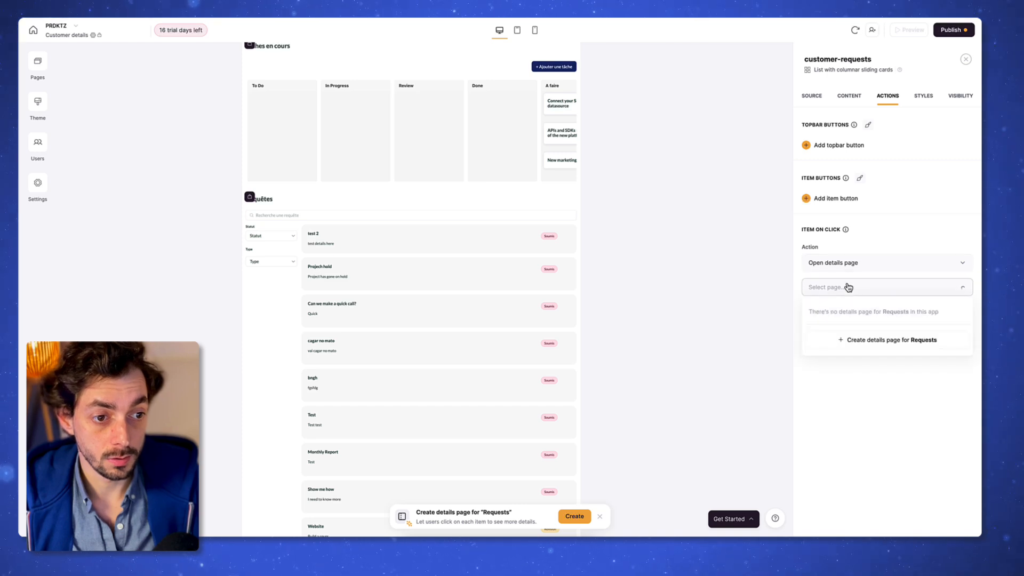
pyautogui.click(870, 350)
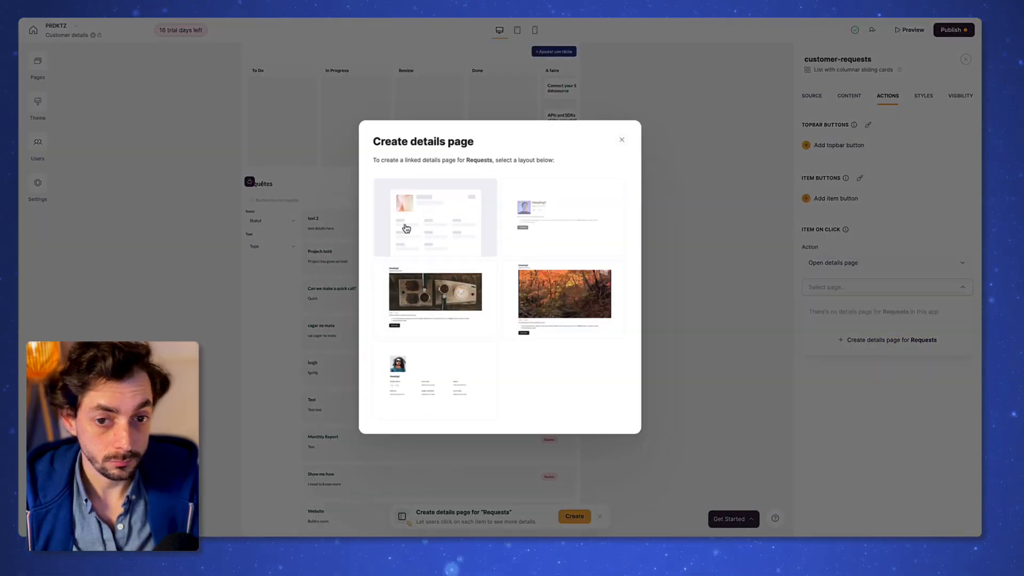
pyautogui.click(564, 219)
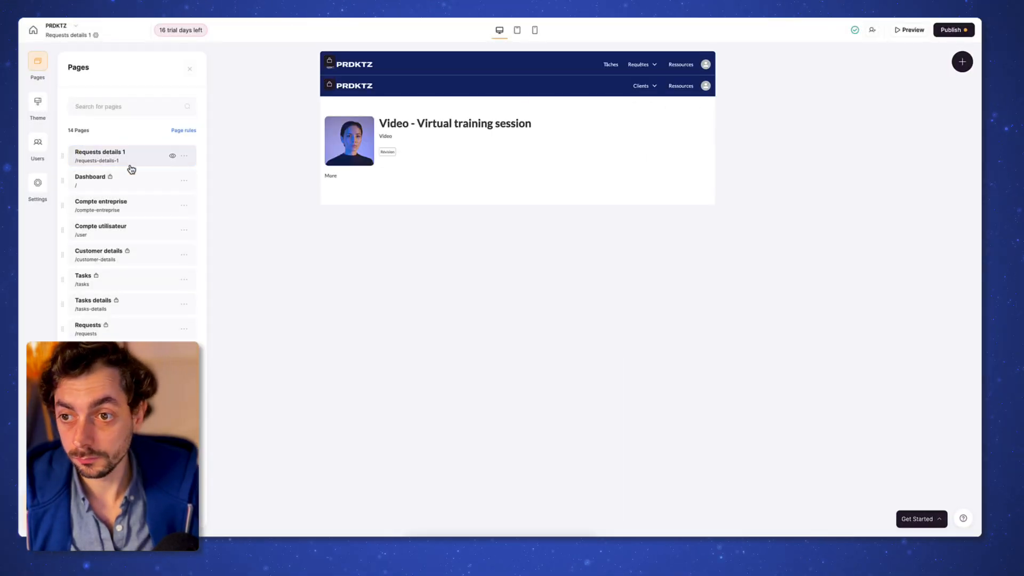
pyautogui.click(98, 251)
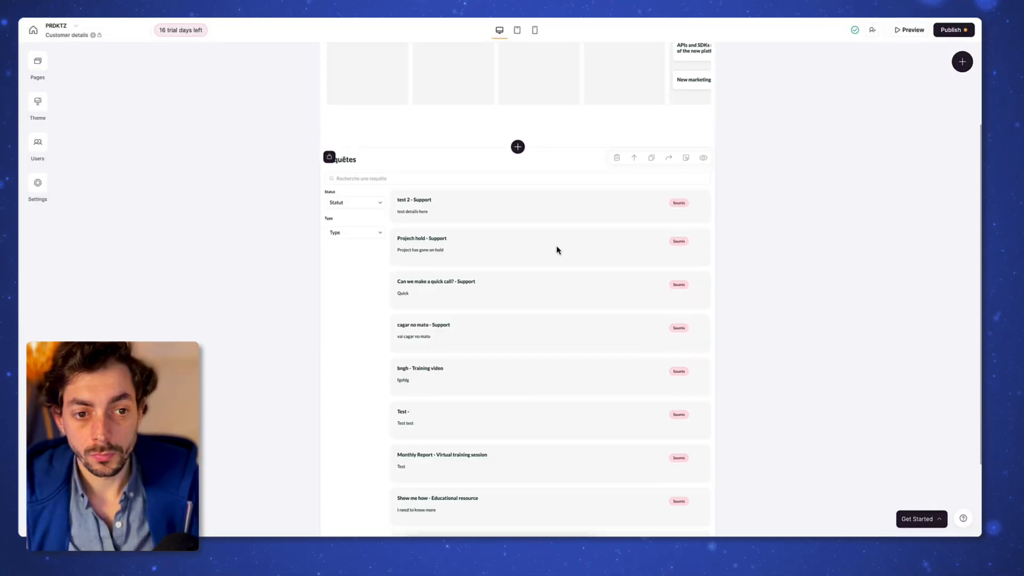
pyautogui.click(555, 249)
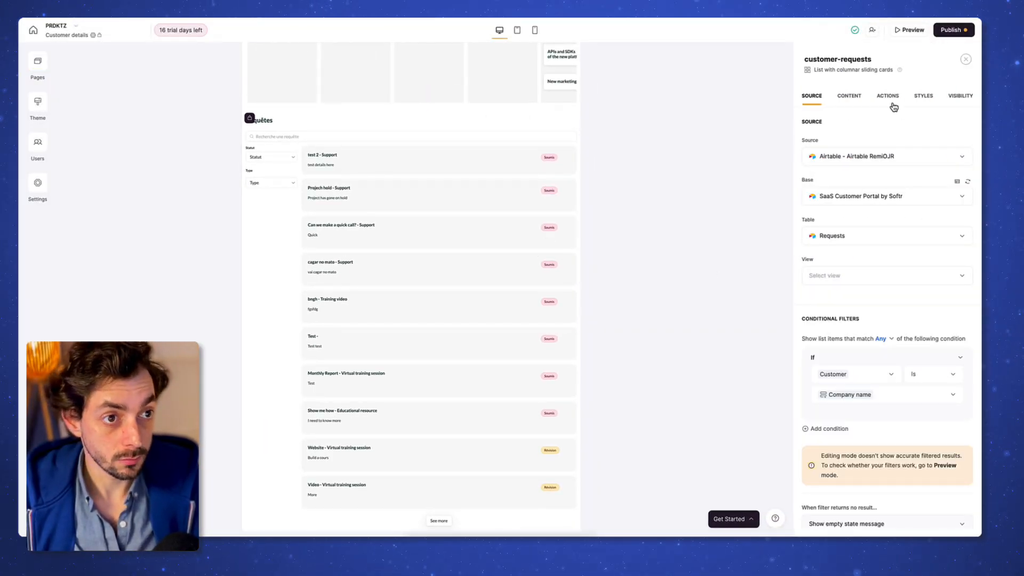
# Step: Limit the Tâches en cours task board's visibility to the Equipe user group
pyautogui.click(893, 105)
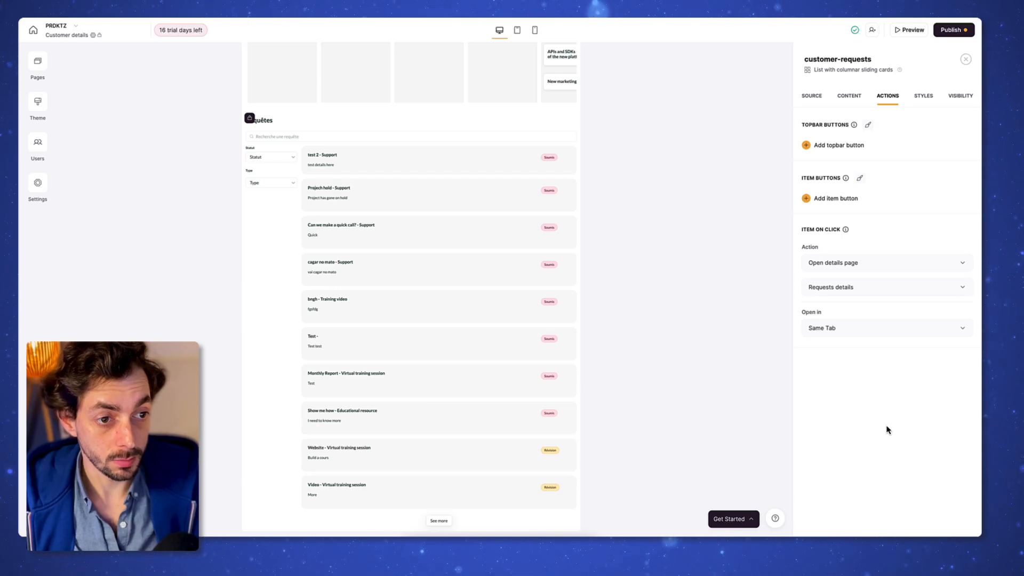
pyautogui.scroll(3, 526, 246)
pyautogui.click(302, 117)
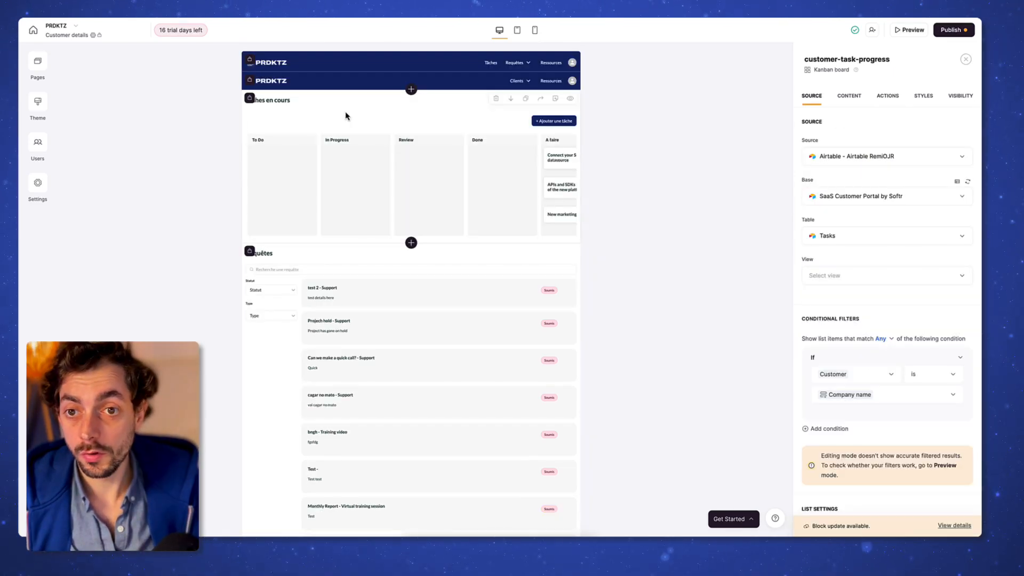
pyautogui.click(966, 99)
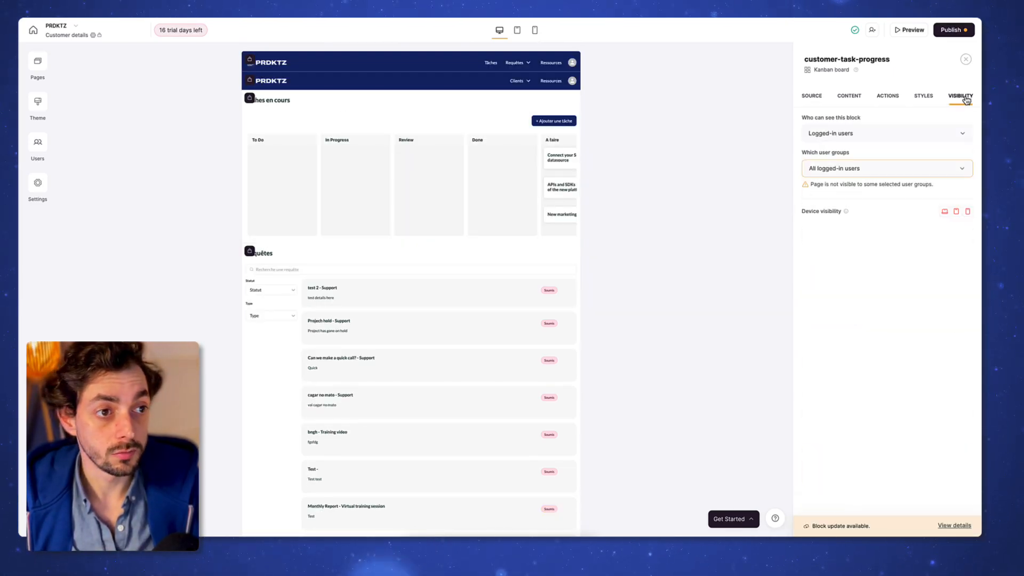
pyautogui.click(896, 170)
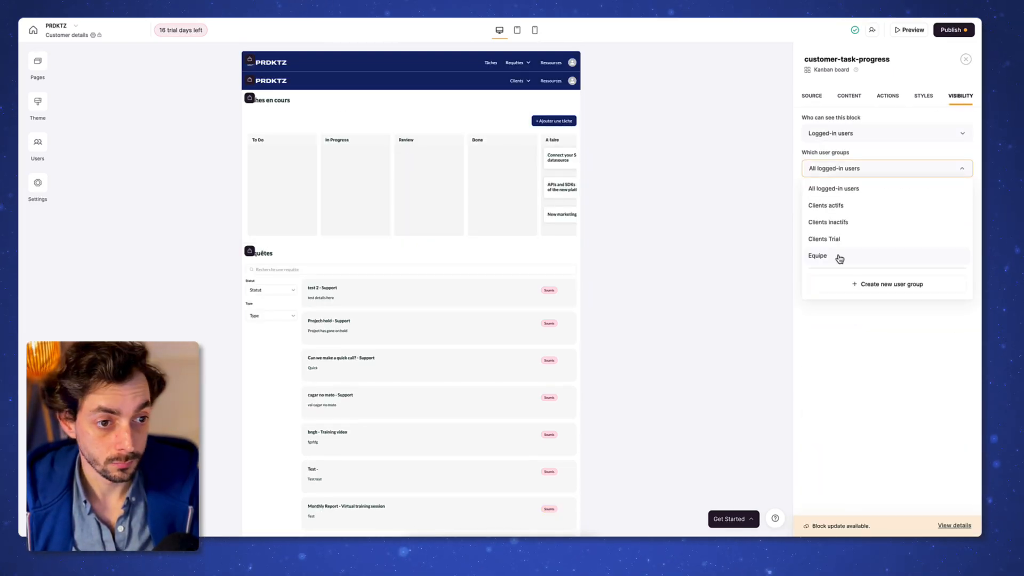
# Step: Limit the Requêtes list's visibility to the Equipe user group
pyautogui.click(372, 265)
pyautogui.click(960, 97)
pyautogui.click(845, 169)
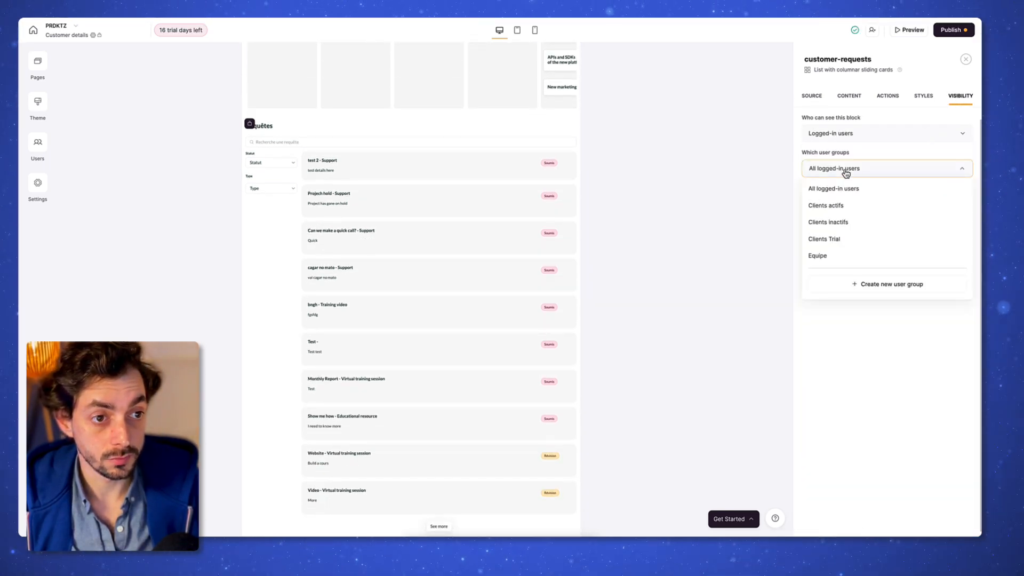
pyautogui.click(831, 257)
pyautogui.click(443, 307)
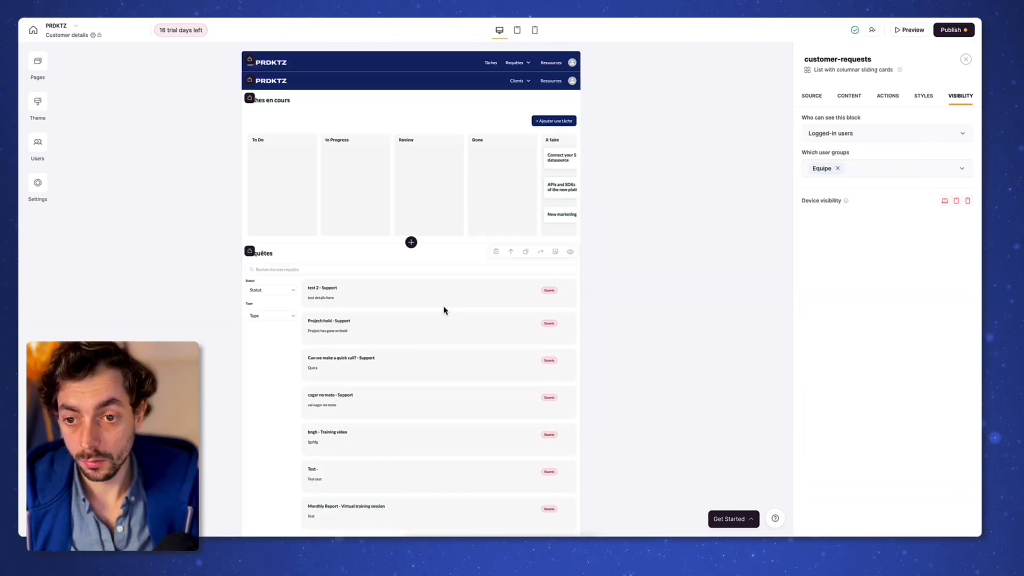
# Step: On the Requests details page, hide the side image and show the request Description in the second field
pyautogui.click(62, 35)
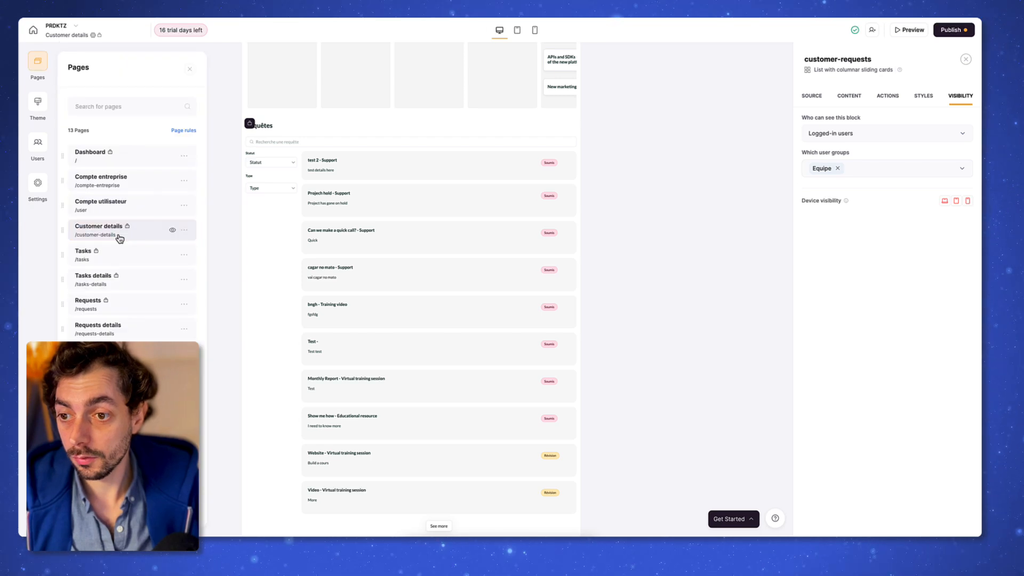
pyautogui.click(128, 327)
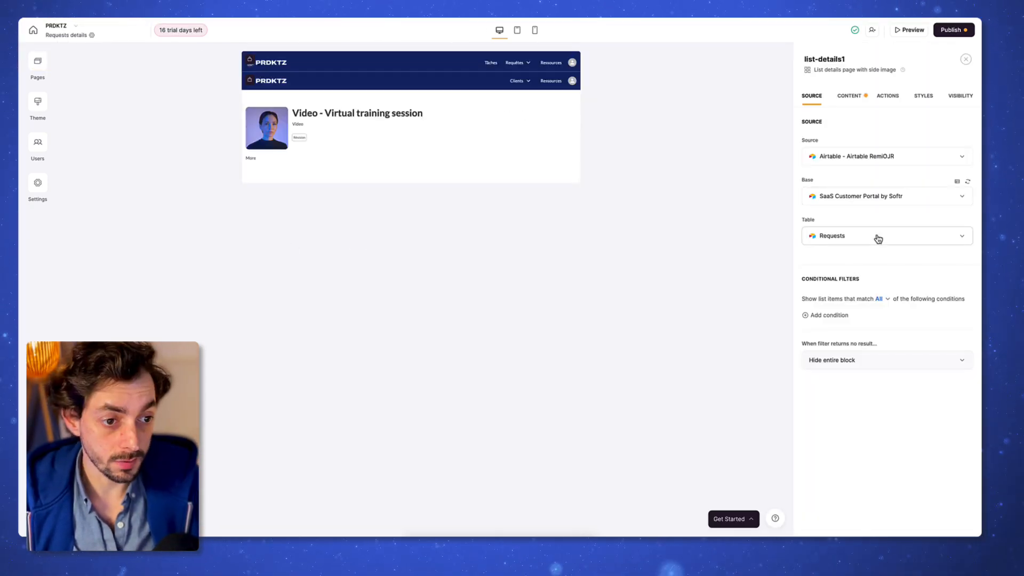
pyautogui.click(849, 96)
pyautogui.click(958, 185)
pyautogui.click(945, 185)
pyautogui.click(905, 274)
pyautogui.click(905, 352)
pyautogui.click(905, 395)
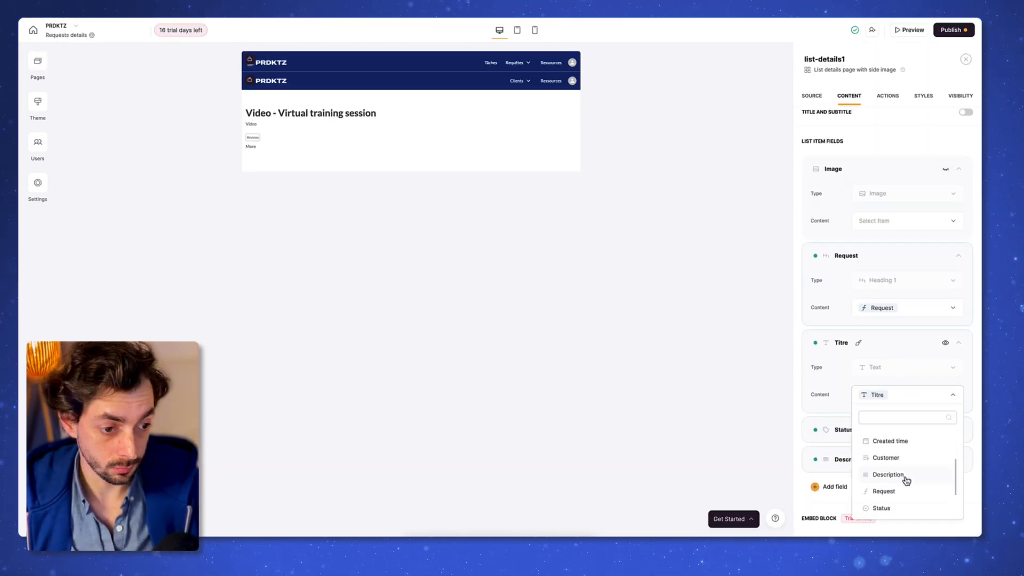
pyautogui.click(905, 477)
pyautogui.click(905, 402)
# Step: Hide the duplicate Description field from the details block, leaving Request and Status fields
pyautogui.scroll(2, 898, 373)
pyautogui.click(907, 325)
pyautogui.scroll(-1, 910, 382)
pyautogui.click(833, 445)
pyautogui.scroll(-3, 862, 384)
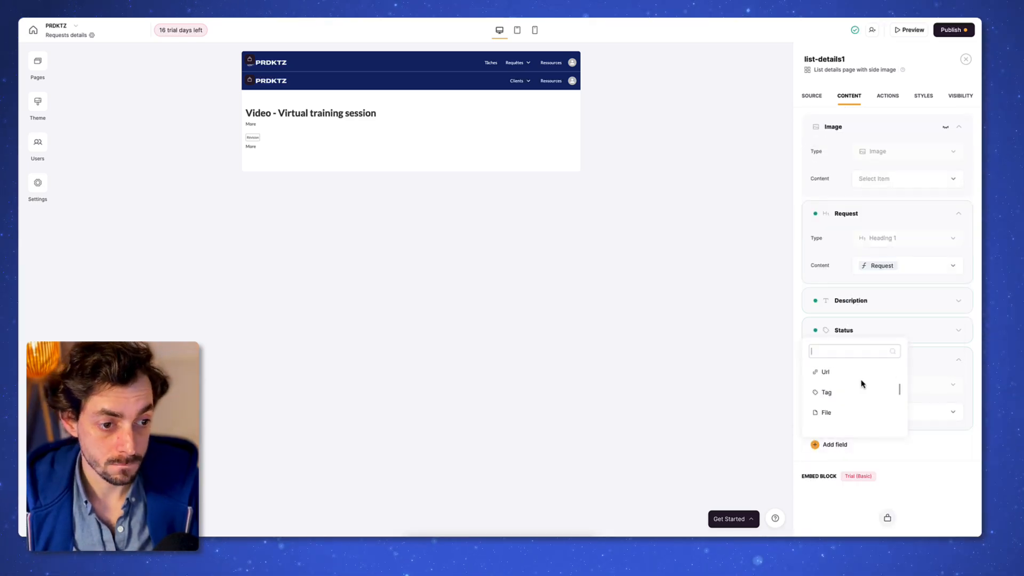
pyautogui.click(906, 452)
pyautogui.scroll(1, 928, 405)
pyautogui.click(945, 380)
pyautogui.click(843, 353)
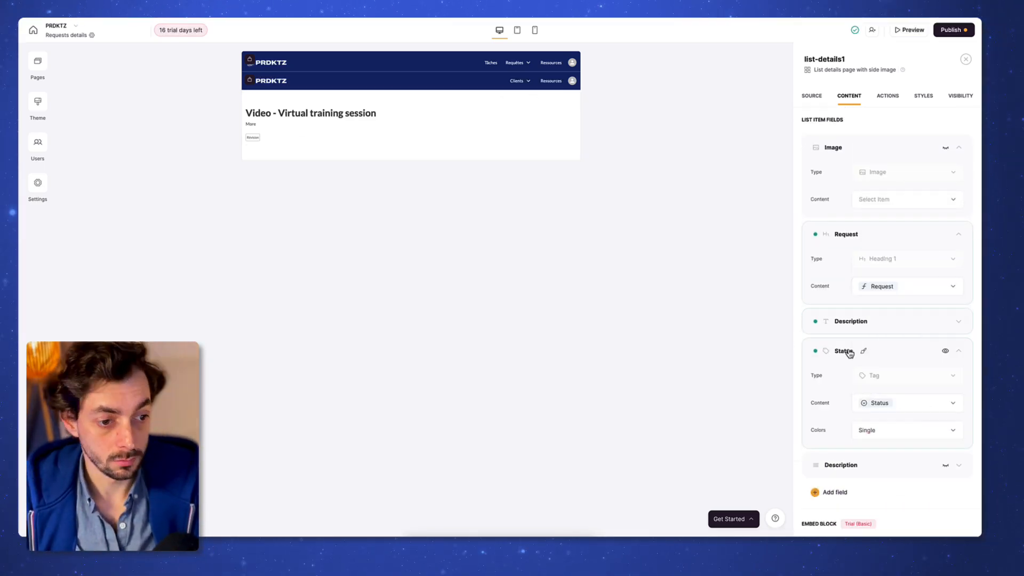
pyautogui.click(847, 352)
pyautogui.scroll(-1, 843, 356)
pyautogui.scroll(2, 852, 362)
# Step: Restrict the details block to logged-in users in the Equipe group
pyautogui.click(960, 96)
pyautogui.click(871, 133)
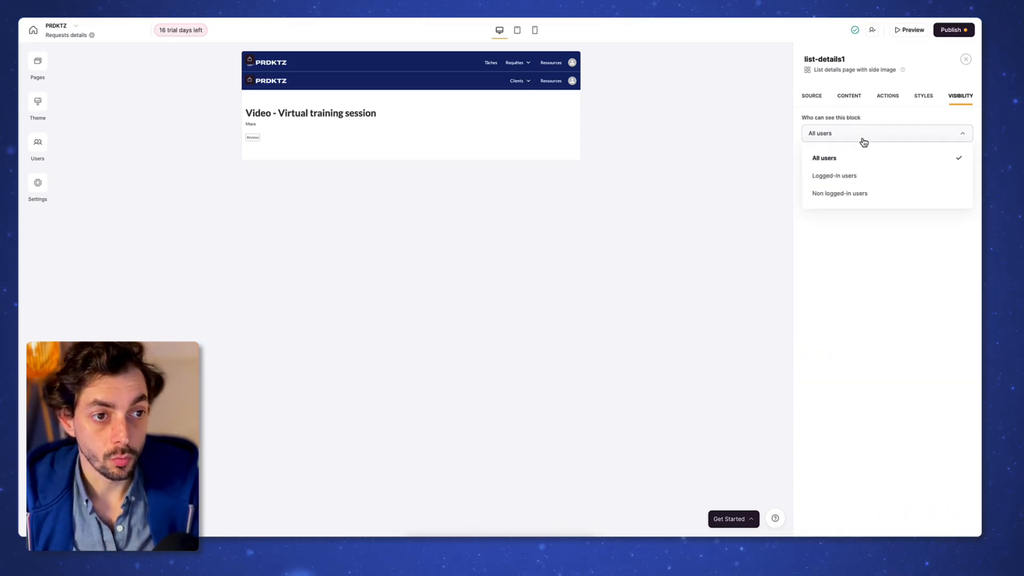
pyautogui.click(865, 178)
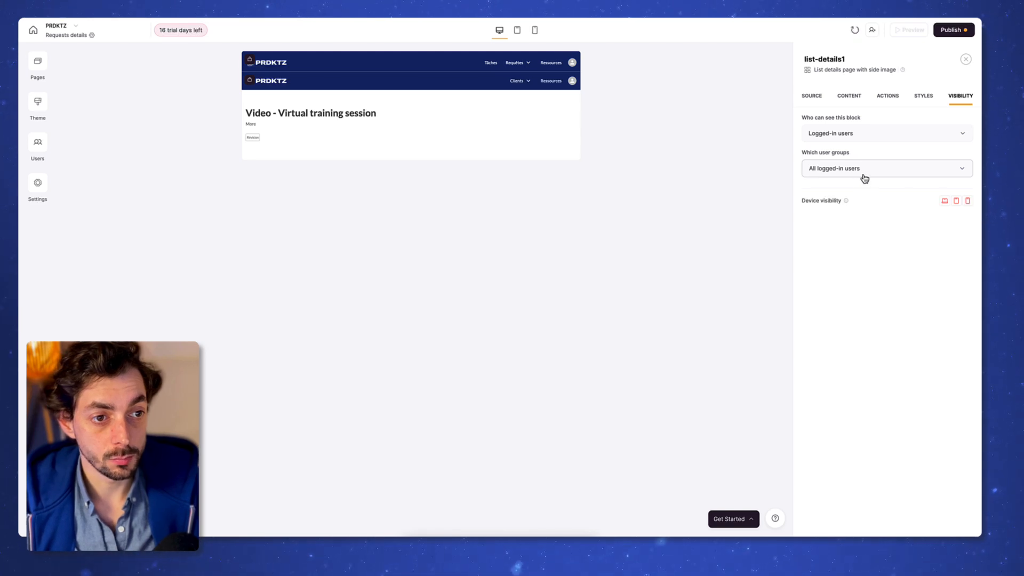
pyautogui.click(865, 175)
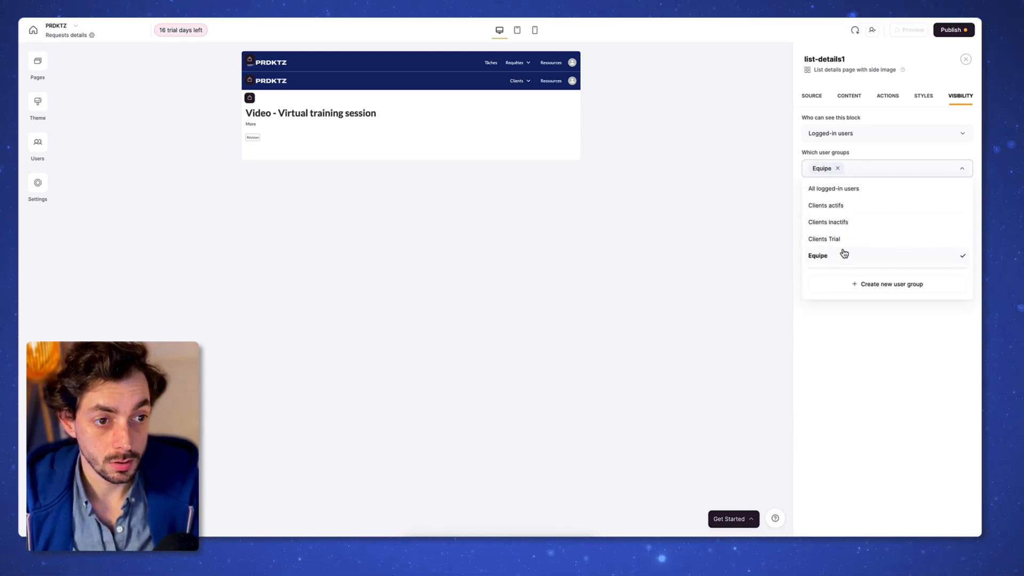
pyautogui.click(880, 352)
# Step: Add an edit-record button to the details block and remove Description from its form
pyautogui.click(887, 95)
pyautogui.click(835, 145)
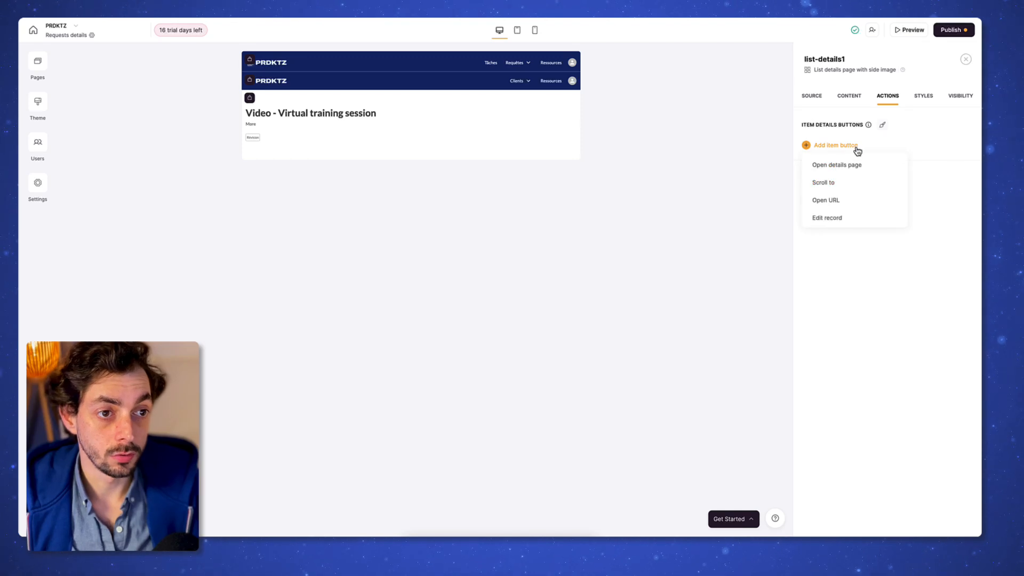
pyautogui.scroll(-3, 866, 201)
pyautogui.scroll(3, 859, 206)
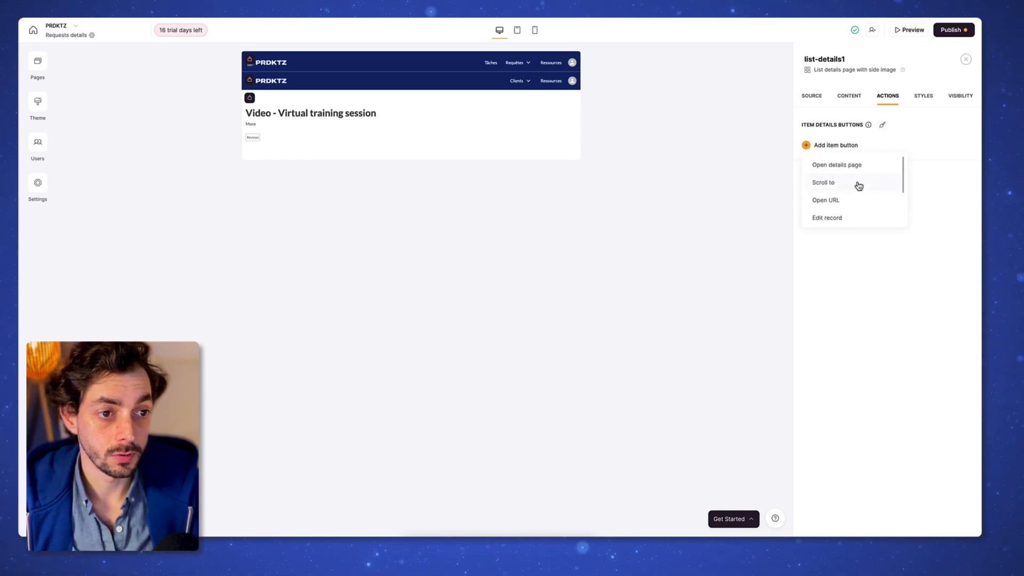
pyautogui.click(842, 211)
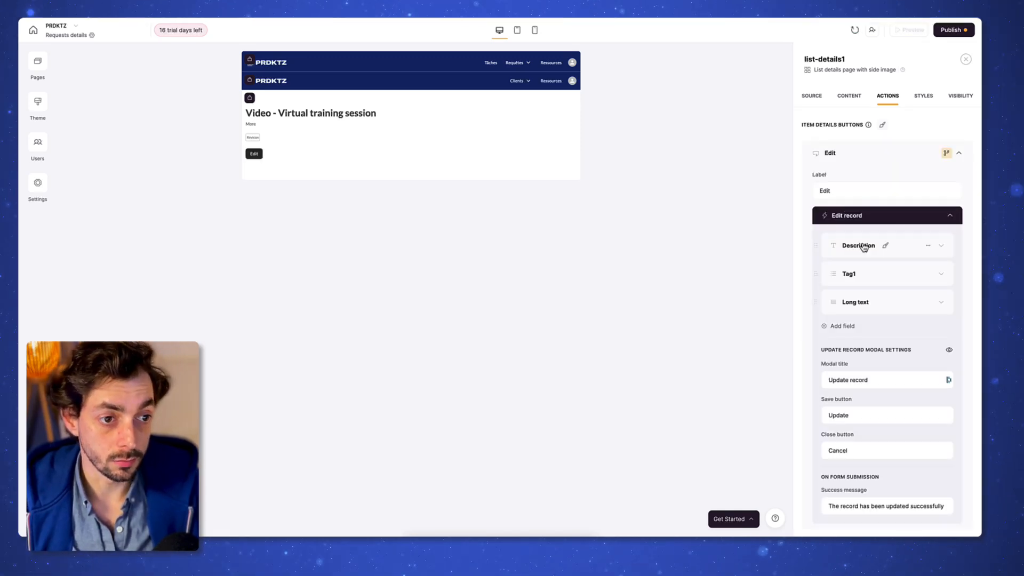
pyautogui.click(912, 246)
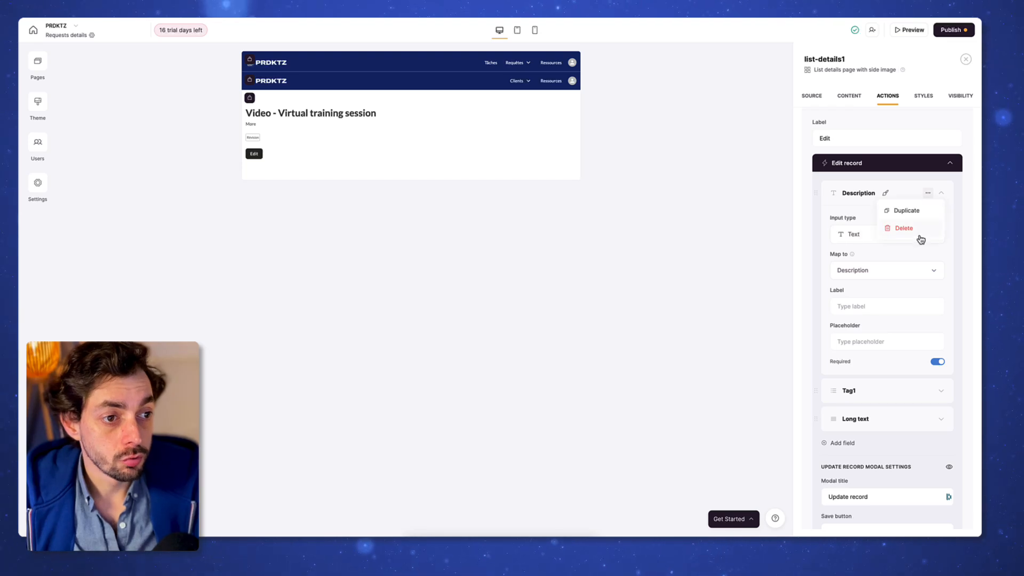
pyautogui.click(904, 228)
# Step: Remove the Long text field and sync Tag1's dropdown options with the data source
pyautogui.click(929, 197)
pyautogui.click(905, 197)
pyautogui.click(905, 198)
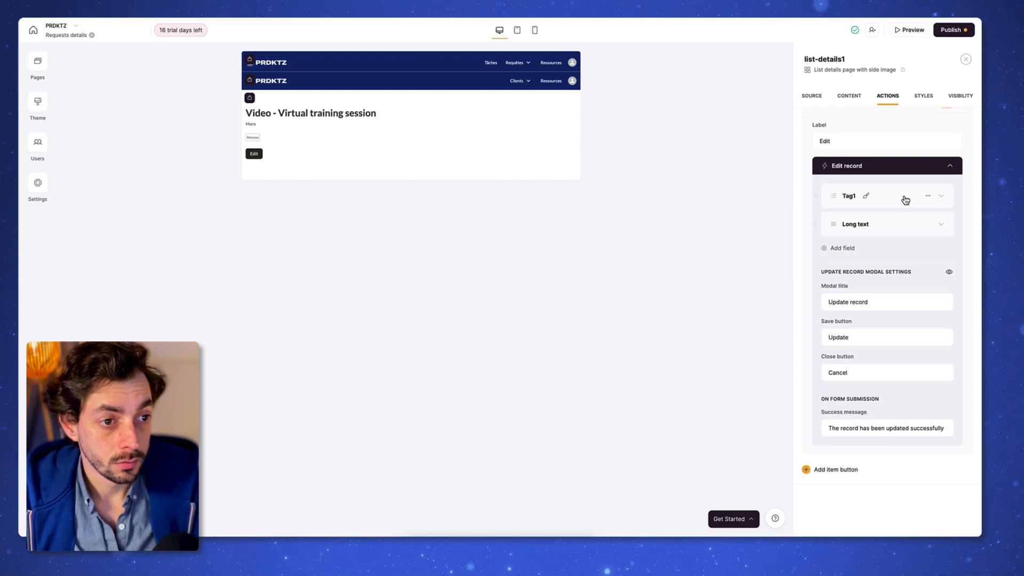
pyautogui.click(908, 228)
pyautogui.click(908, 229)
pyautogui.click(880, 223)
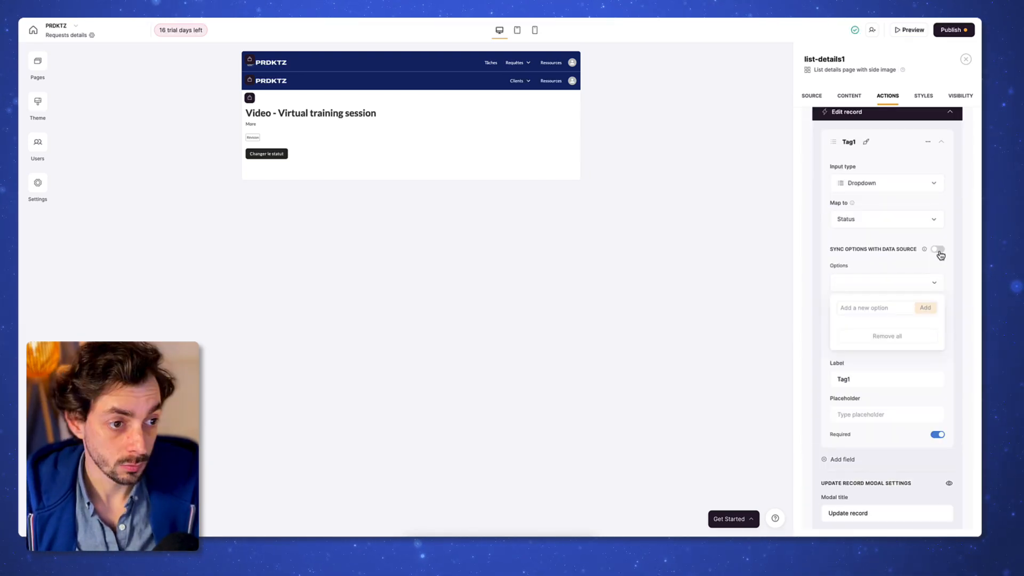
pyautogui.click(937, 250)
pyautogui.click(596, 310)
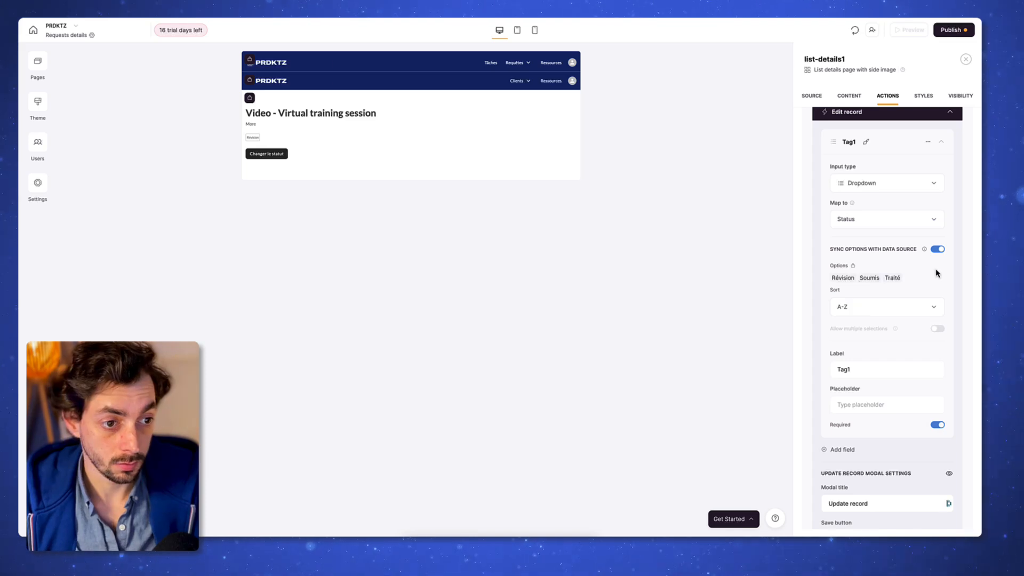
# Step: Set the Changer le statut button background to navy #112668
pyautogui.scroll(-1, 918, 272)
pyautogui.scroll(-3, 876, 290)
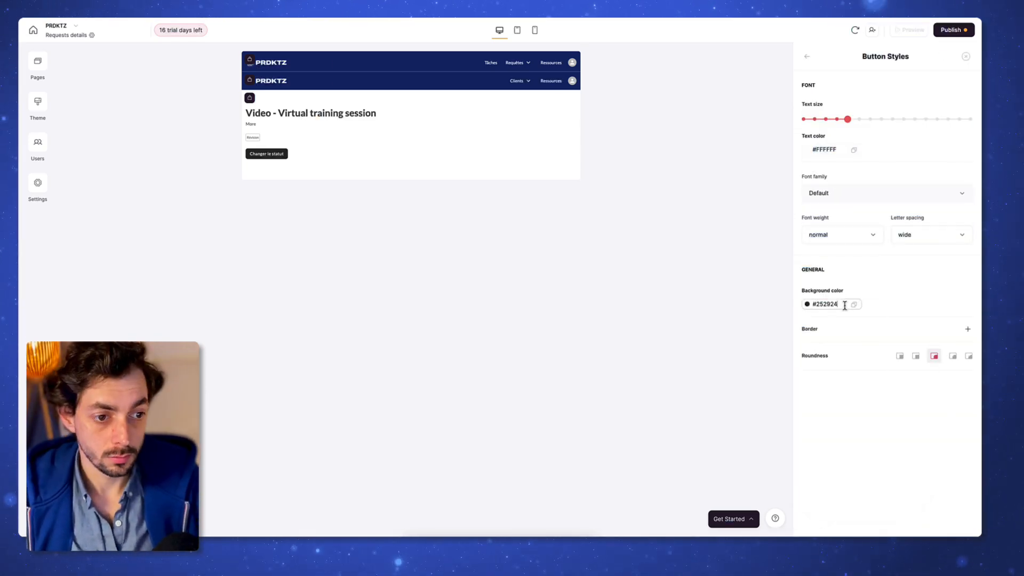
pyautogui.click(850, 304)
pyautogui.click(413, 187)
# Step: Add a Comments block below the request details block
pyautogui.click(411, 178)
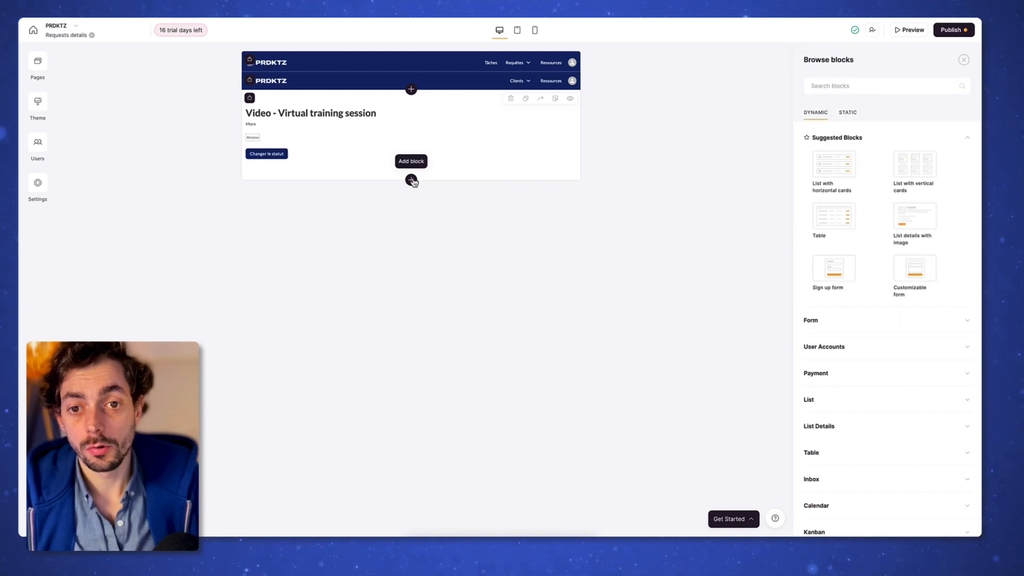
pyautogui.scroll(-5, 885, 374)
pyautogui.click(819, 401)
pyautogui.moveTo(843, 472)
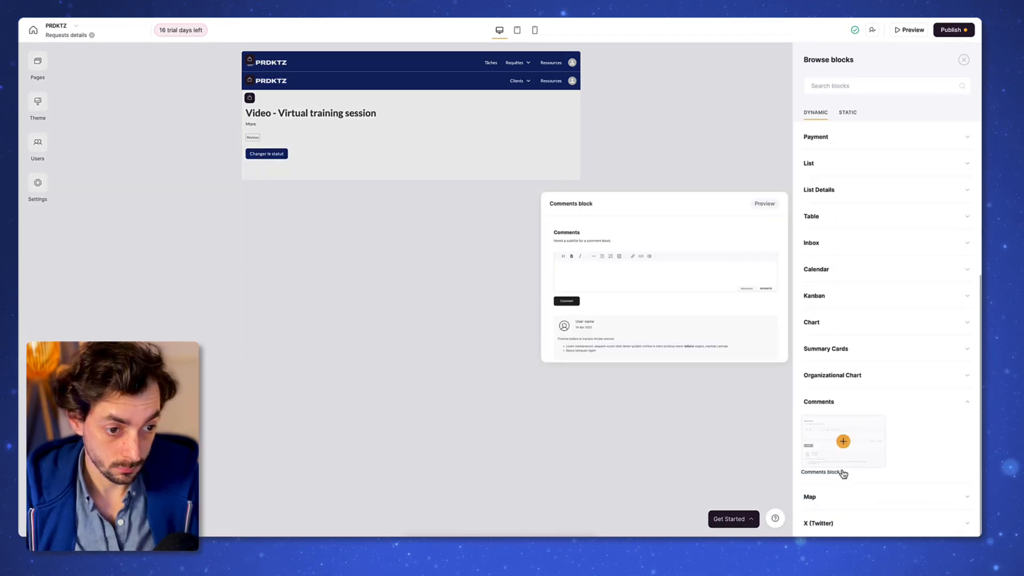
pyautogui.click(843, 442)
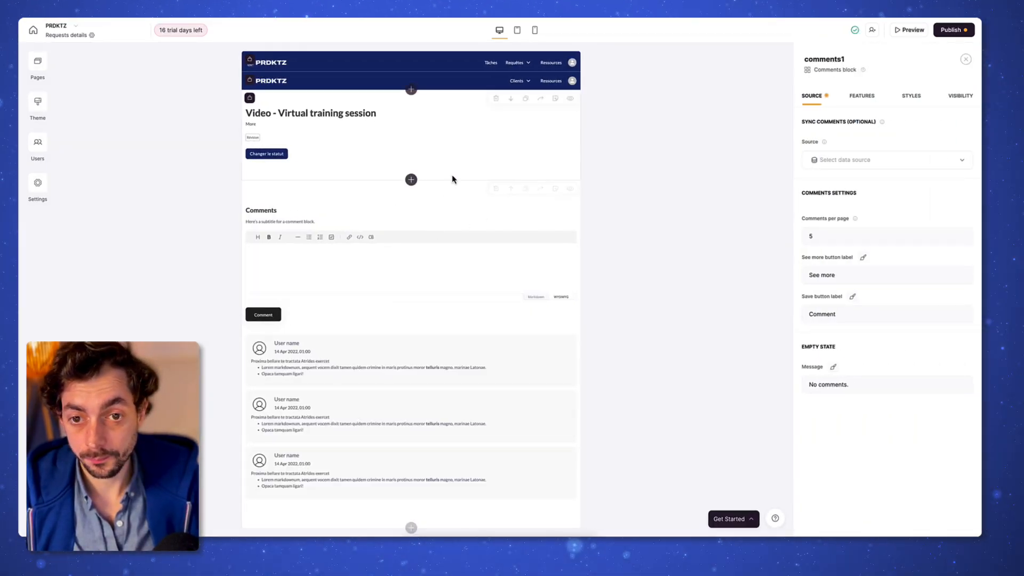
# Step: Link the comments to the Airtable Comments table, mapping Commenter, Comment, Timestamp and the Requests record
pyautogui.click(866, 245)
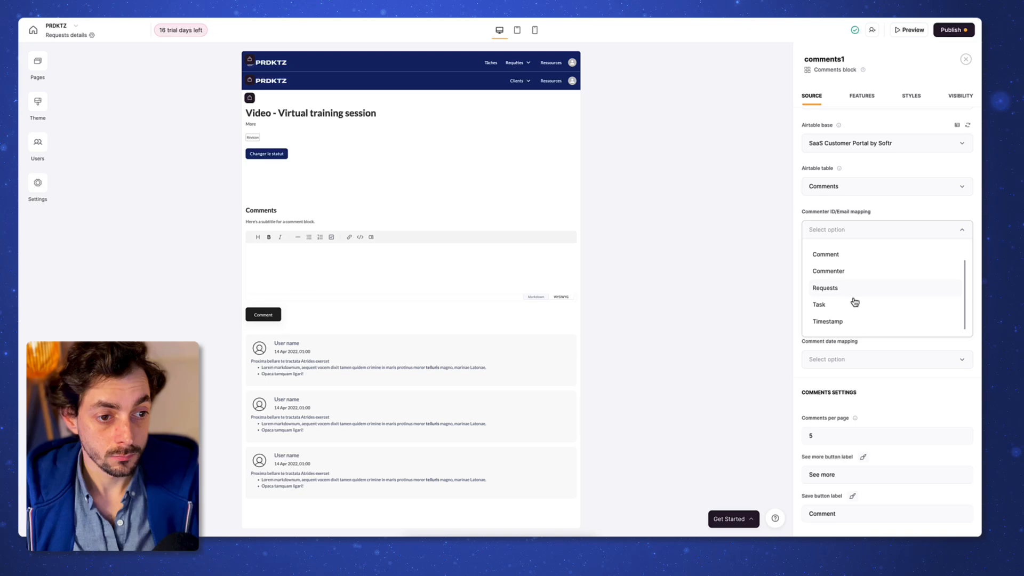
pyautogui.click(857, 273)
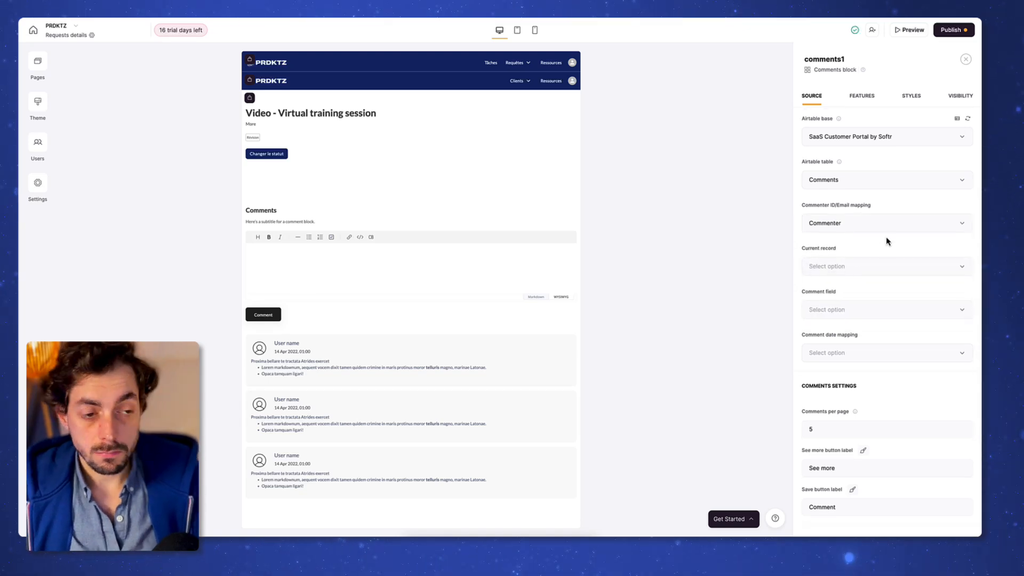
pyautogui.click(882, 235)
pyautogui.click(858, 292)
pyautogui.click(880, 277)
# Step: Relabel the comment buttons 'Voir plus' and 'Enregistrer le commentaire' and make the submit button navy
pyautogui.scroll(-2, 891, 345)
pyautogui.tripleClick(889, 358)
pyautogui.write('Voir plus')
pyautogui.tripleClick(888, 399)
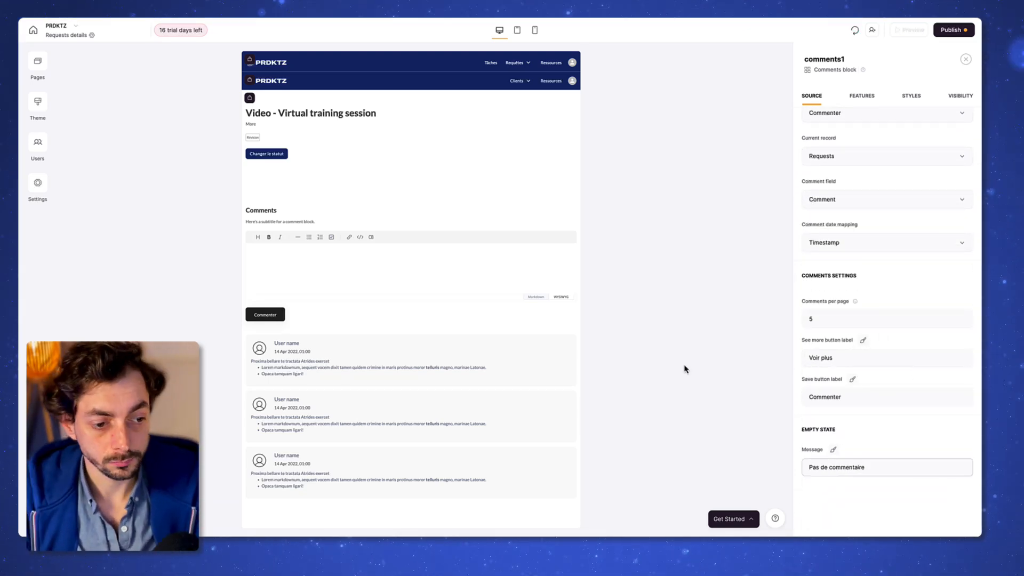
pyautogui.tripleClick(864, 400)
pyautogui.write('Enregistrer le commentaire')
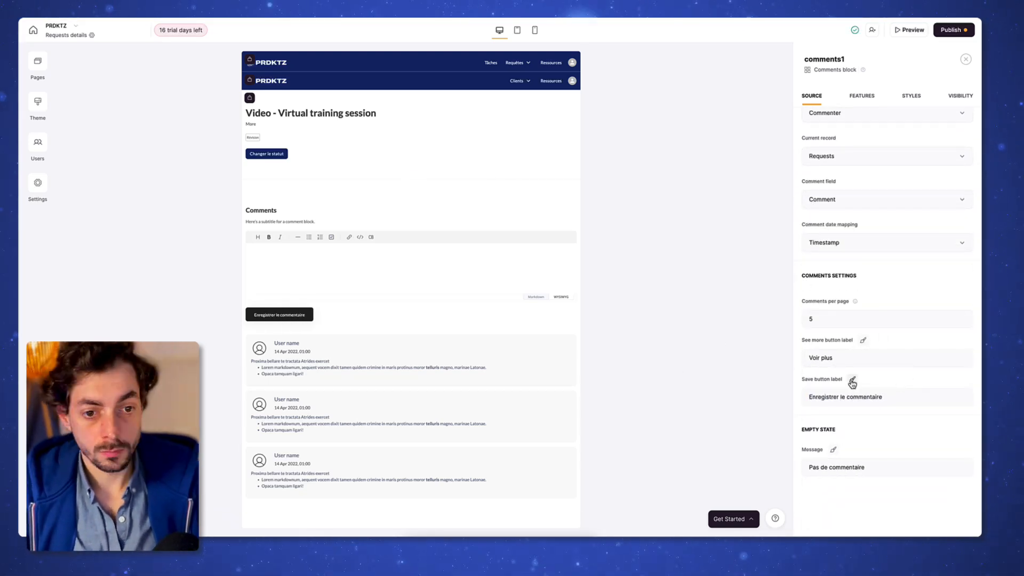
pyautogui.click(852, 380)
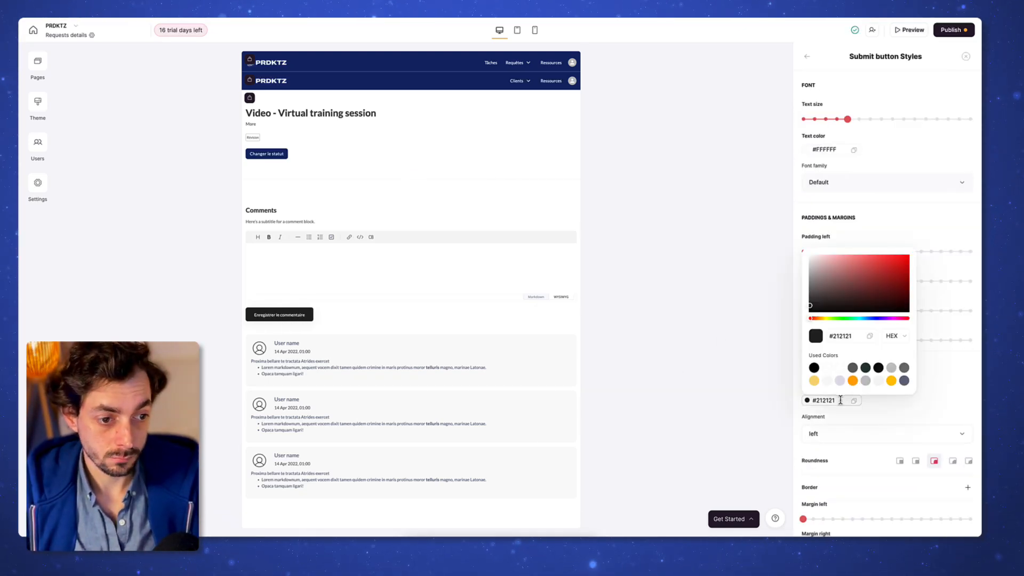
pyautogui.click(870, 399)
pyautogui.click(419, 399)
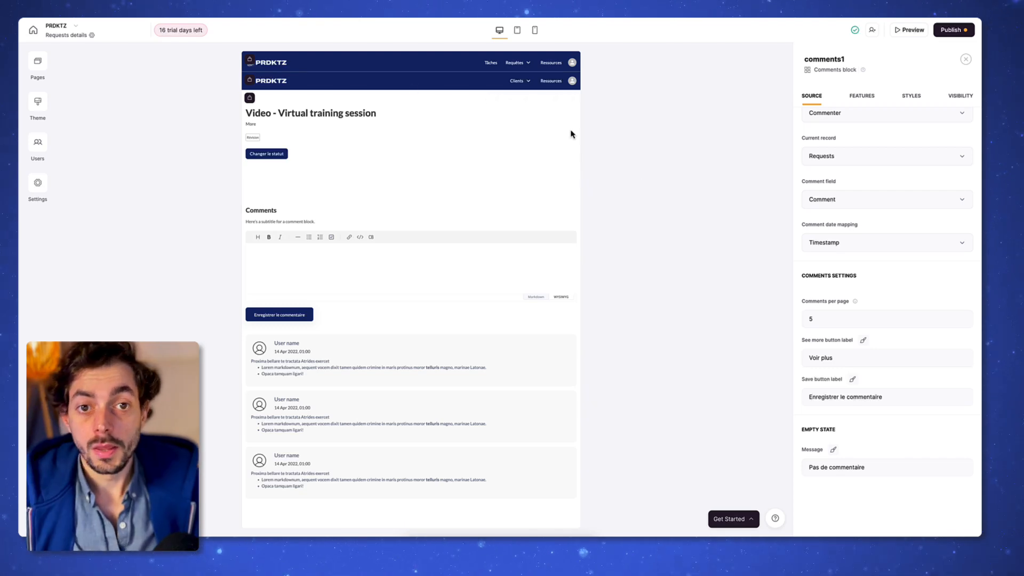
# Step: Duplicate the details block and limit it to Clients actifs and Clients Trial instead of Equipe
pyautogui.click(525, 99)
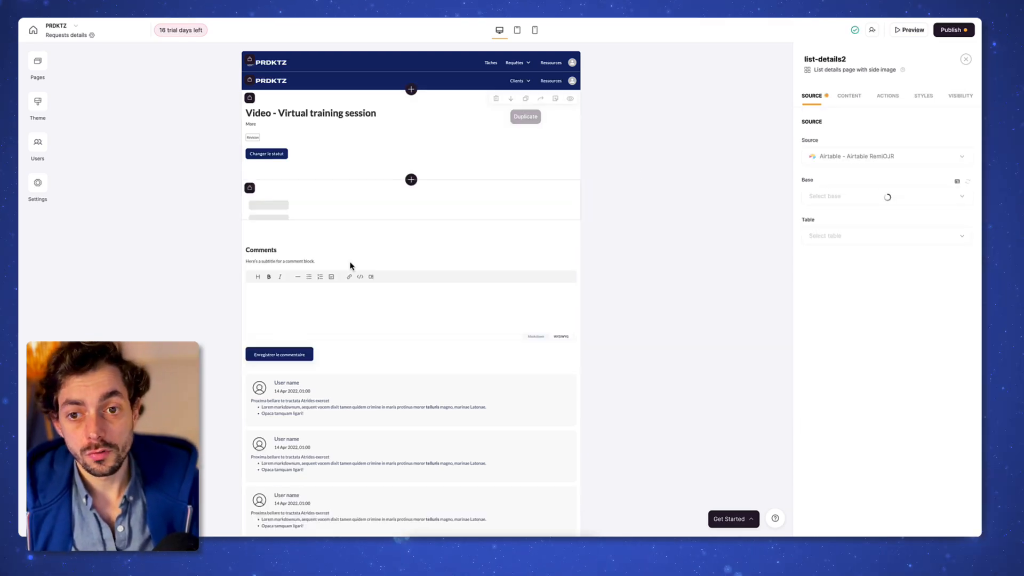
pyautogui.click(960, 96)
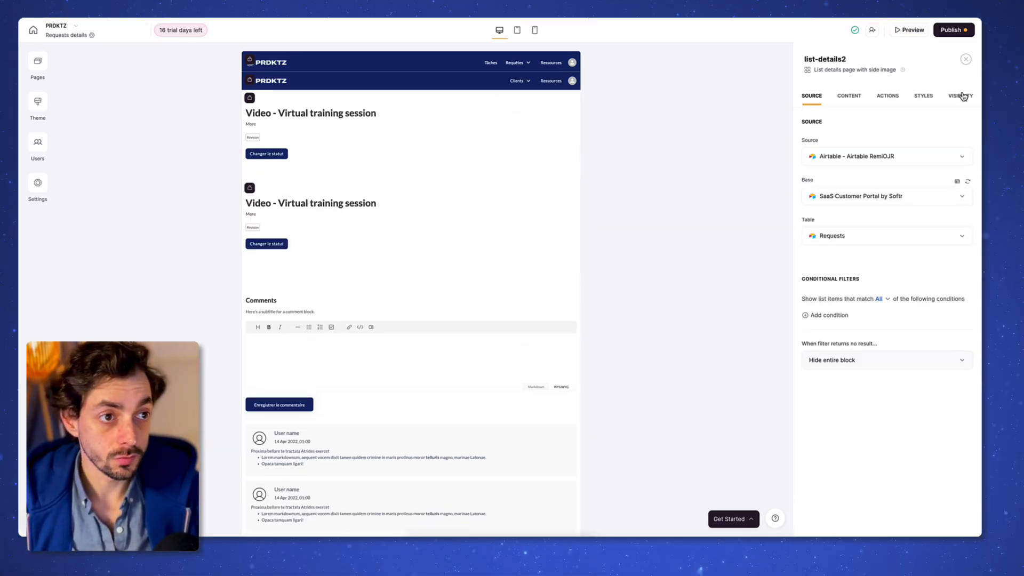
pyautogui.click(839, 168)
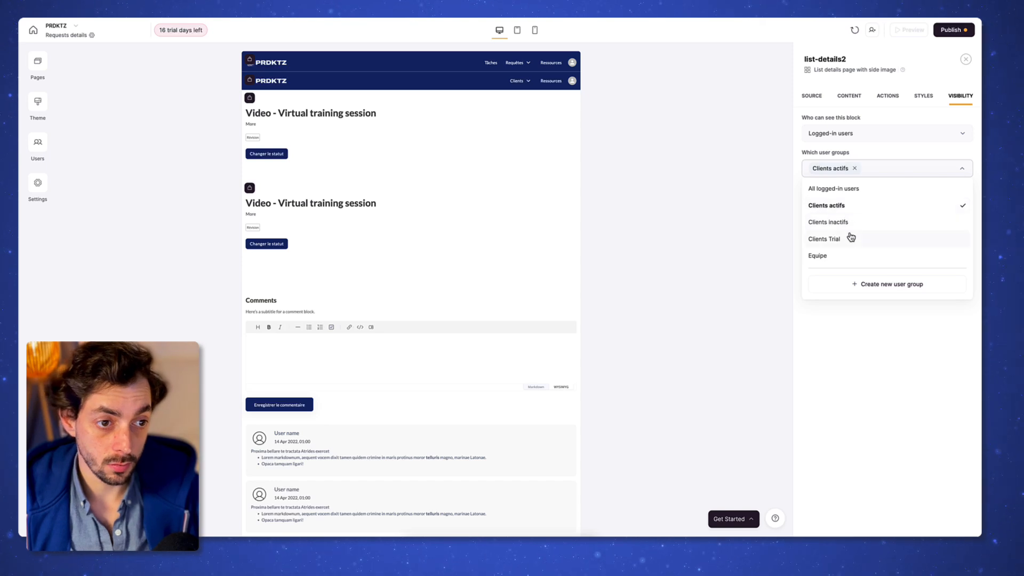
pyautogui.click(860, 333)
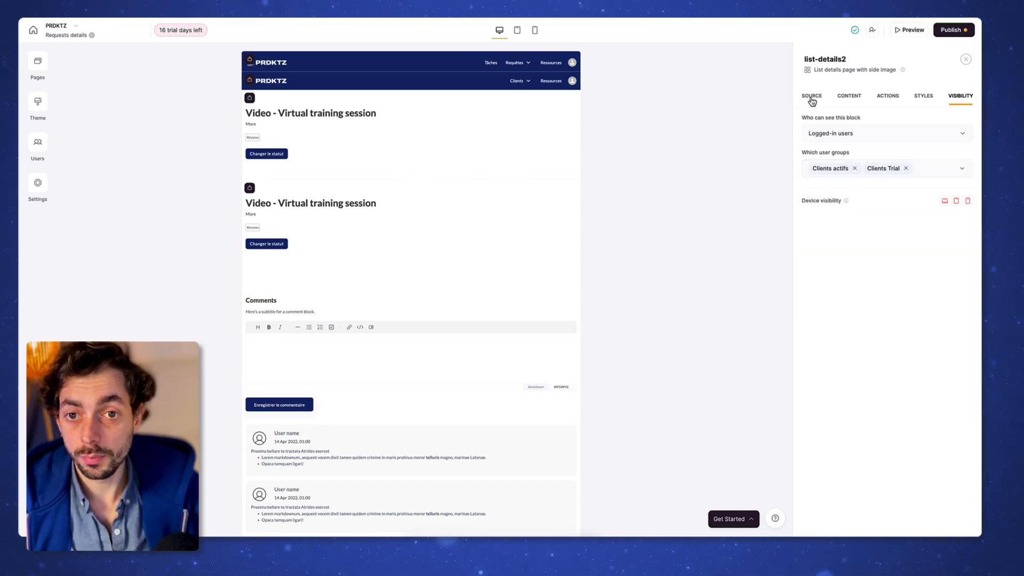
# Step: Open the Changer le statut action's options in the duplicated block's buttons
pyautogui.click(849, 97)
pyautogui.click(896, 98)
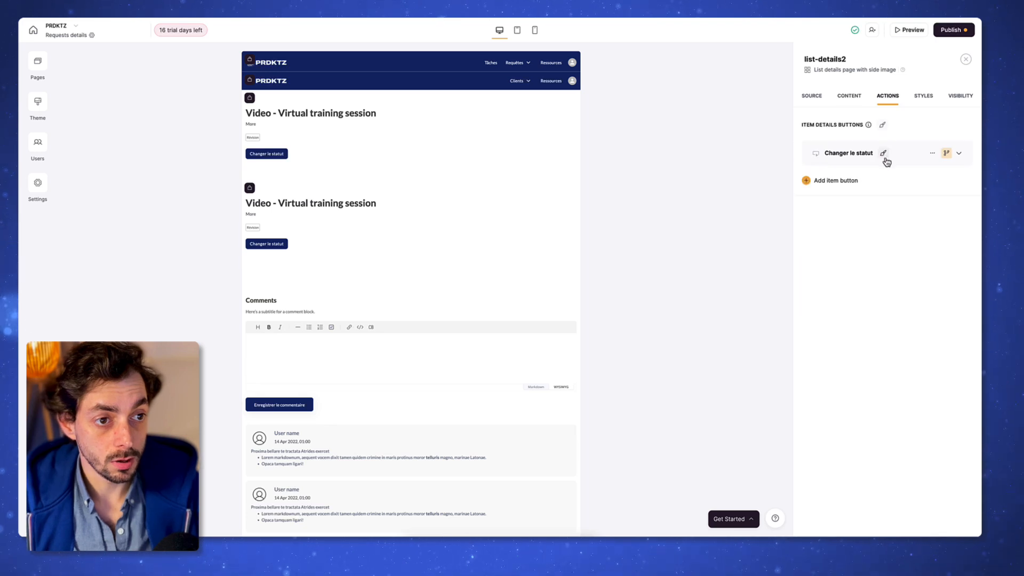
pyautogui.click(883, 154)
pyautogui.click(934, 156)
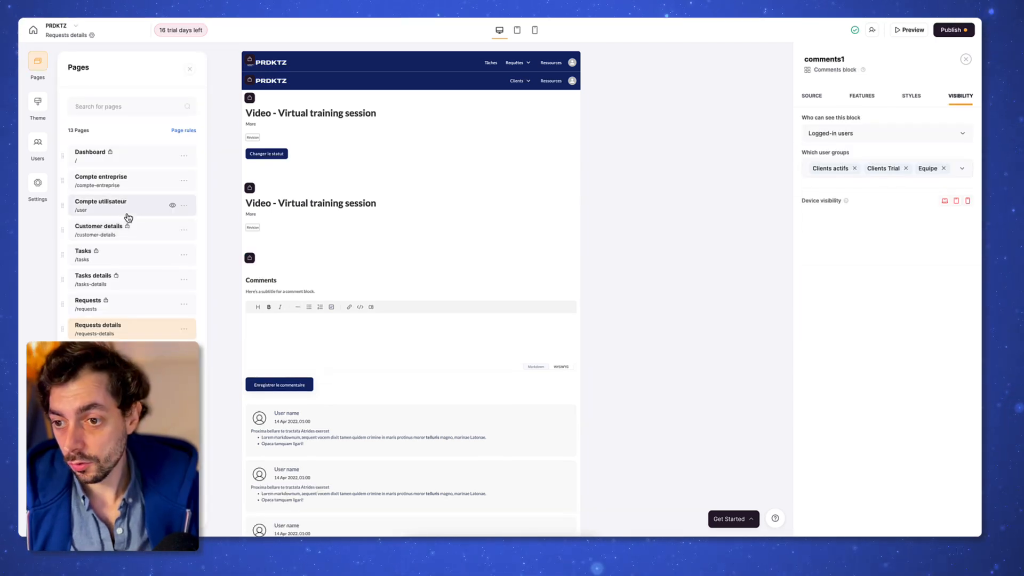
# Step: Inspect the Kanban task block on the Customer details page
pyautogui.click(153, 234)
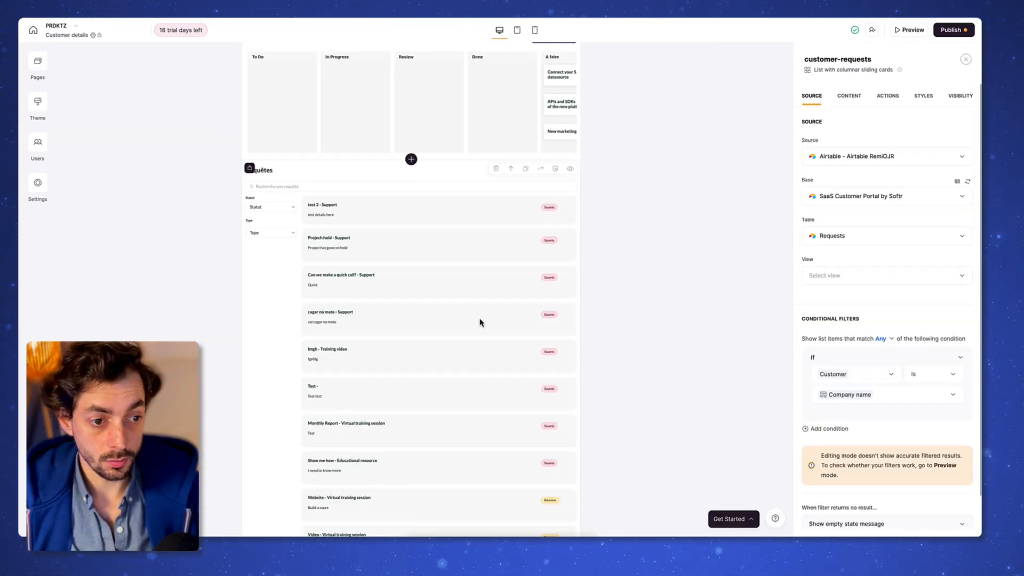
pyautogui.scroll(-1, 480, 323)
pyautogui.scroll(2, 480, 323)
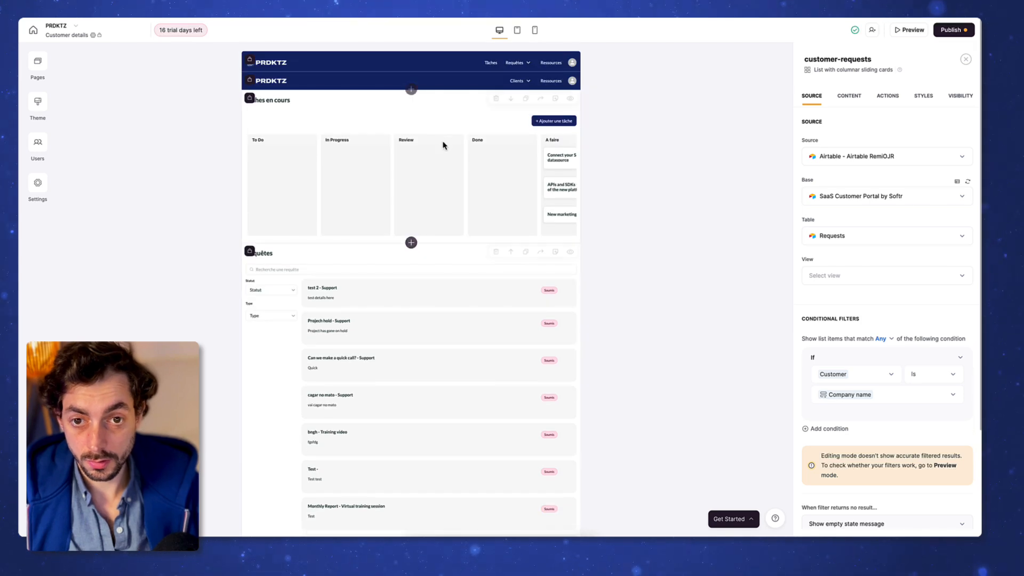
pyautogui.click(411, 176)
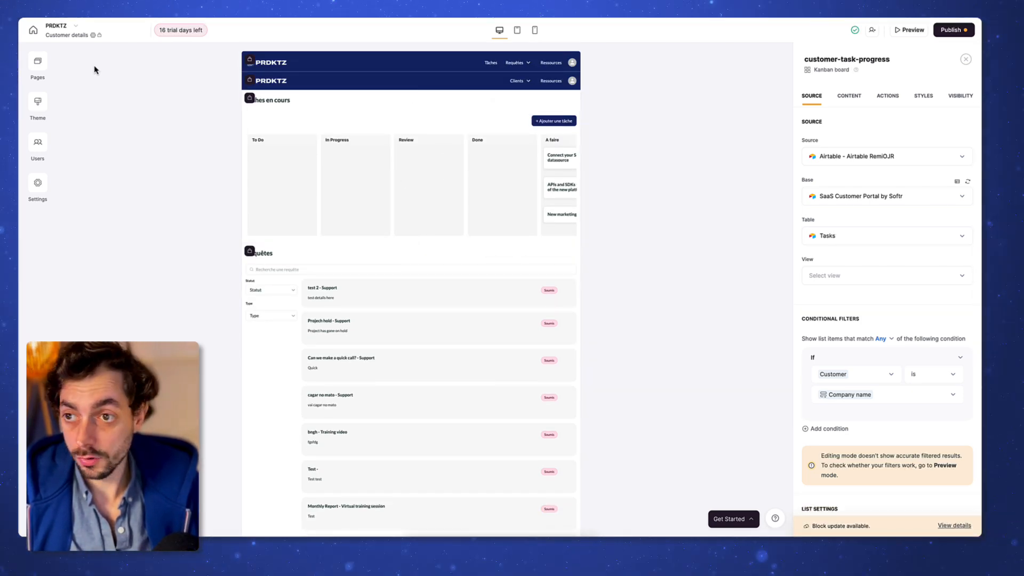
# Step: On the Requests page, add Clients Trial to the request form's allowed user groups
pyautogui.click(38, 63)
pyautogui.click(107, 302)
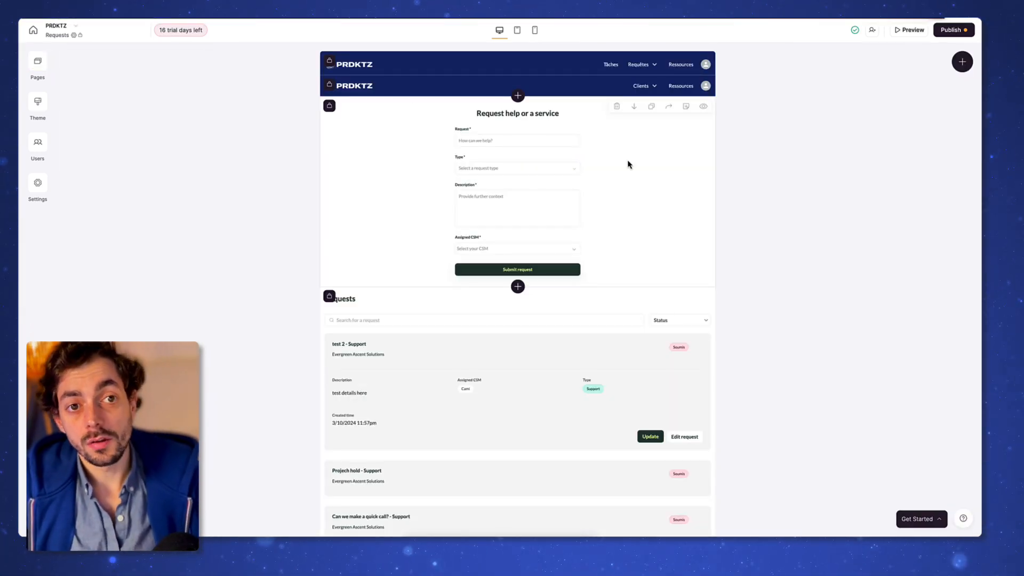
pyautogui.click(627, 169)
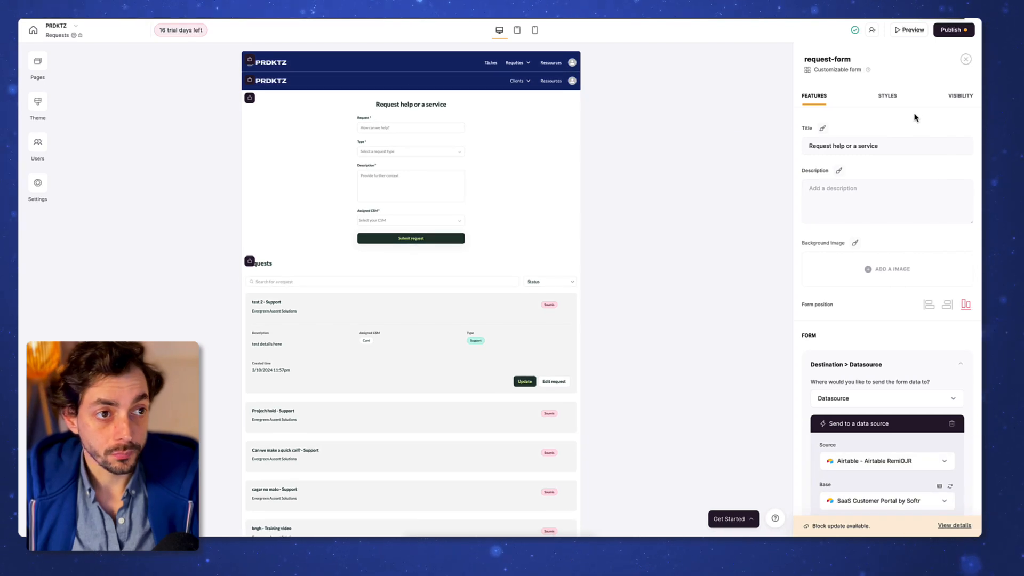
pyautogui.click(959, 98)
pyautogui.click(891, 171)
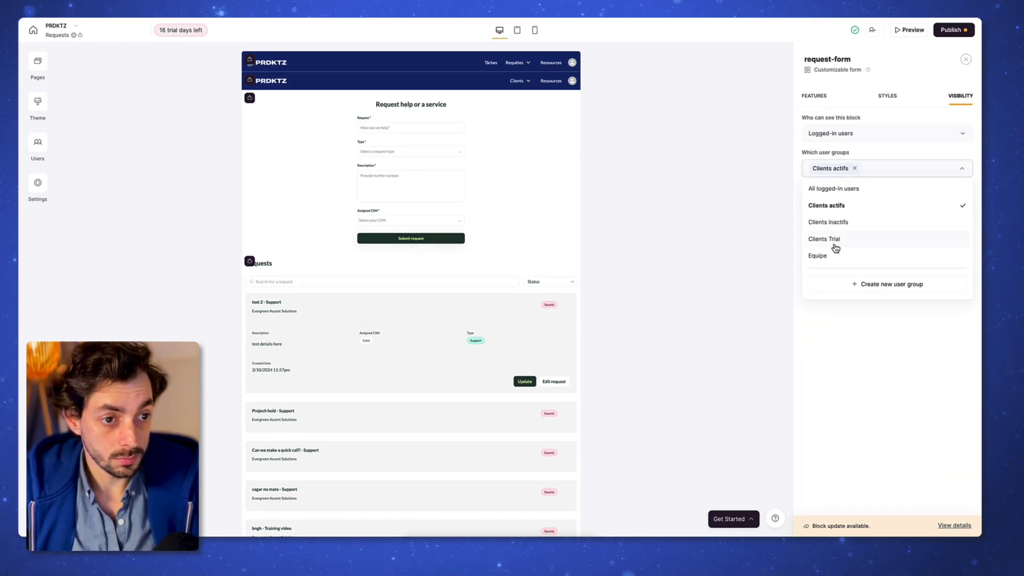
pyautogui.click(836, 246)
pyautogui.click(887, 389)
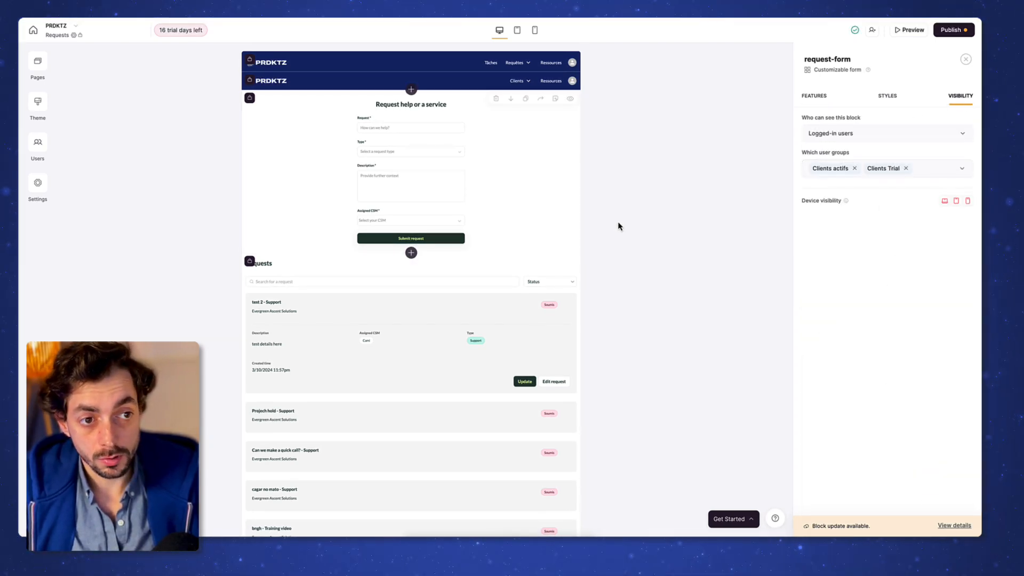
pyautogui.click(538, 190)
pyautogui.scroll(-1, 513, 193)
pyautogui.scroll(1, 513, 193)
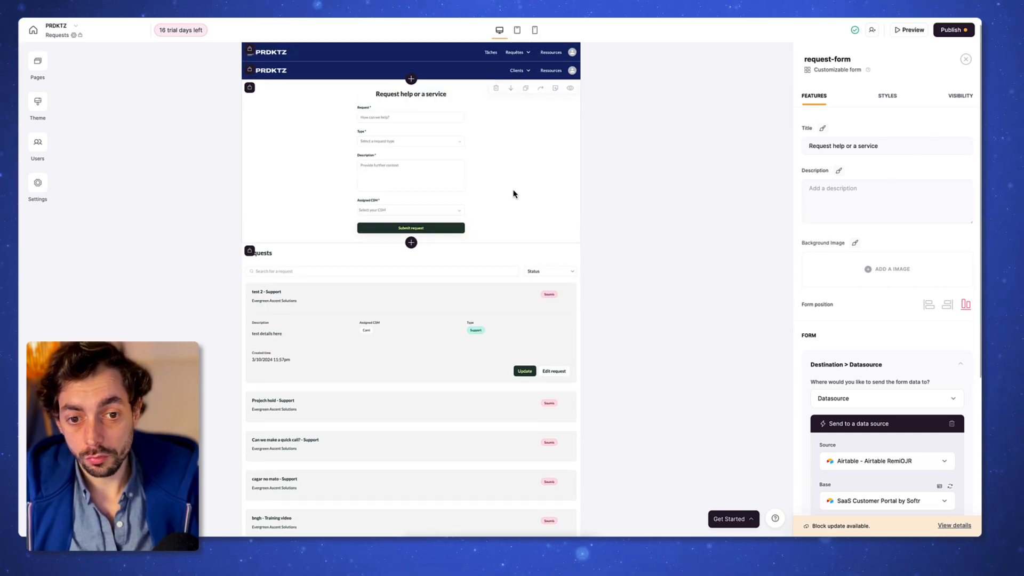
pyautogui.scroll(1, 526, 171)
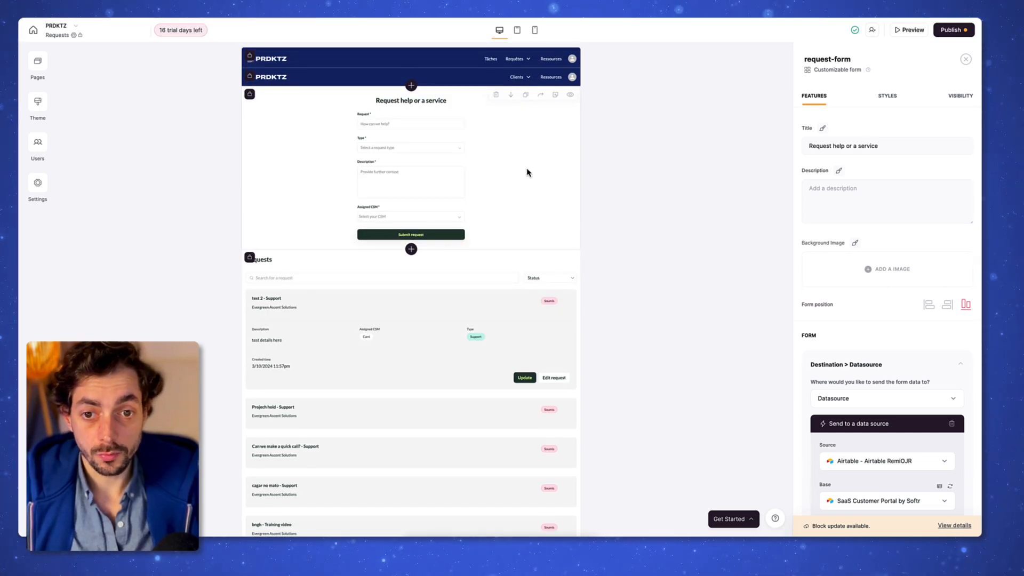
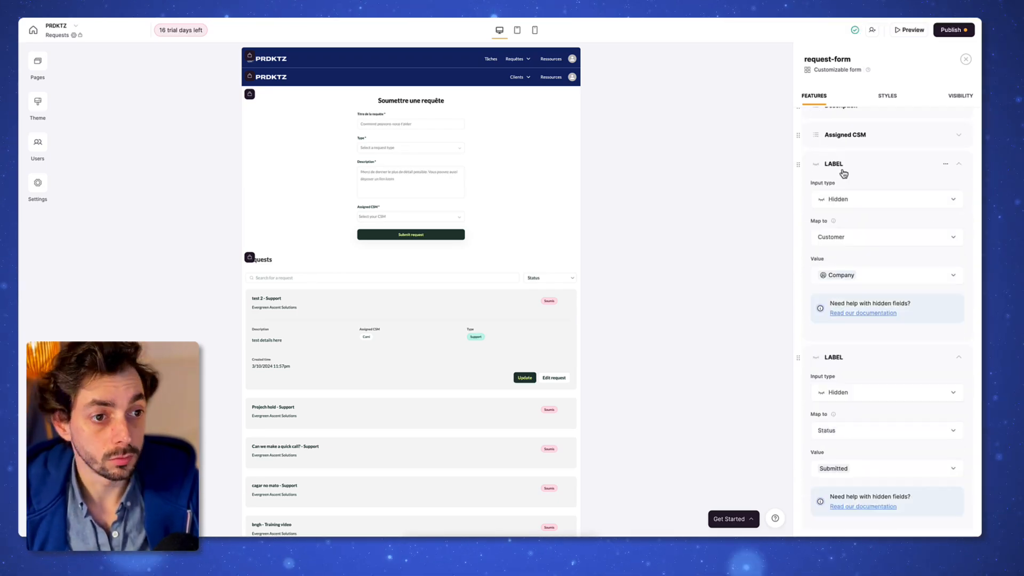
# Step: Keep the form's On Form Submit action as Open page, going to Requests
pyautogui.scroll(-2, 866, 399)
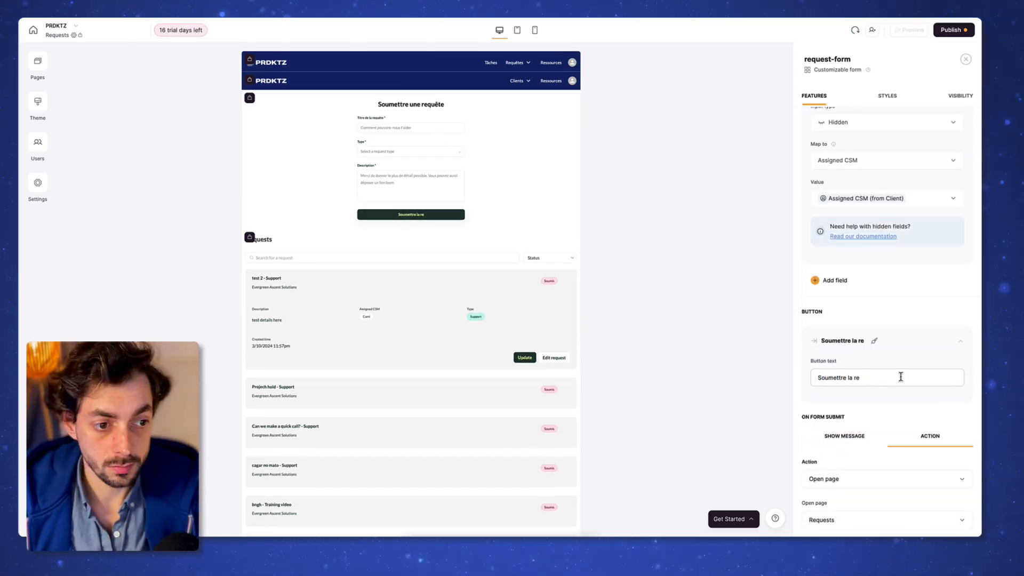
pyautogui.scroll(-4, 906, 320)
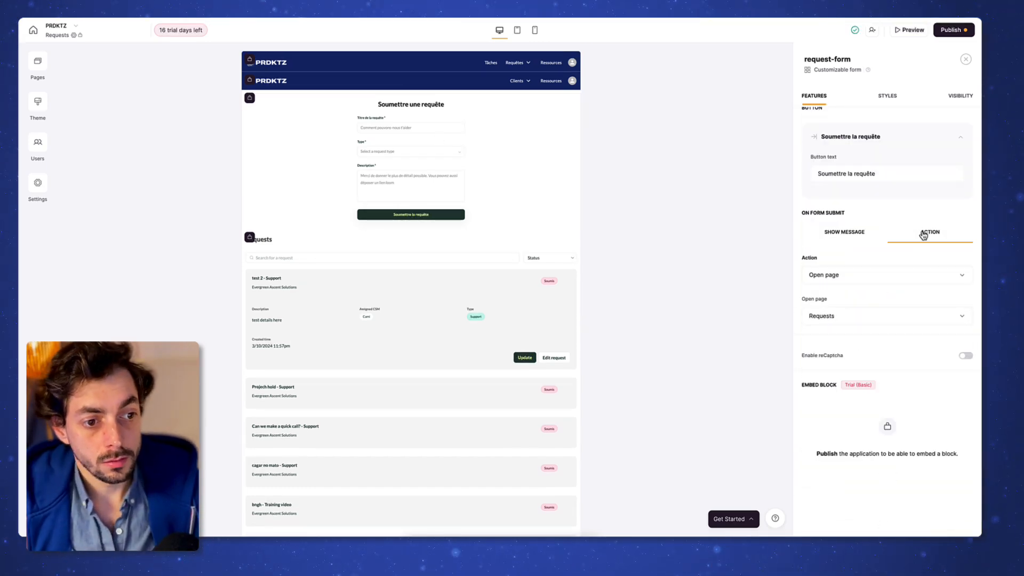
pyautogui.click(848, 280)
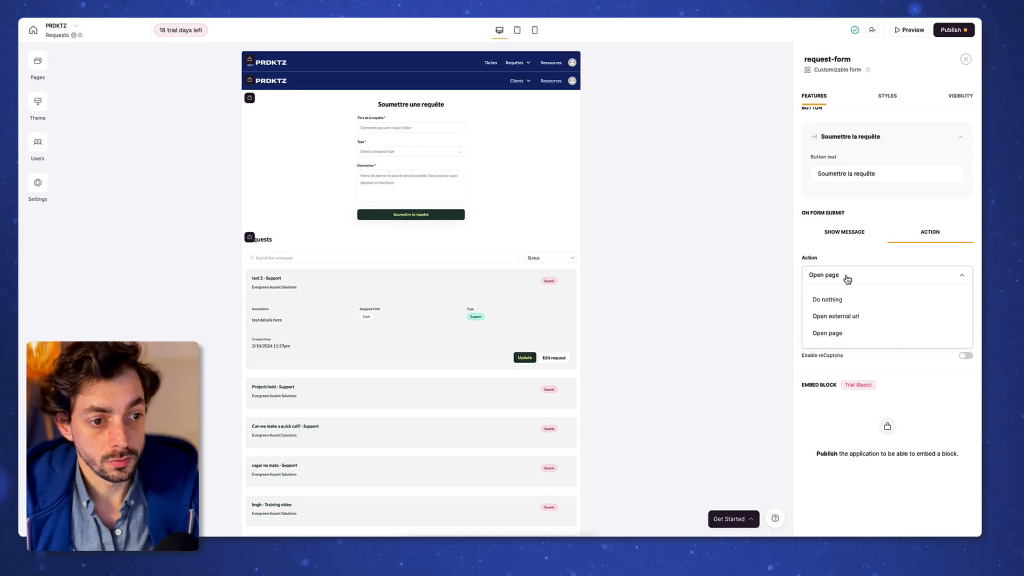
pyautogui.click(847, 279)
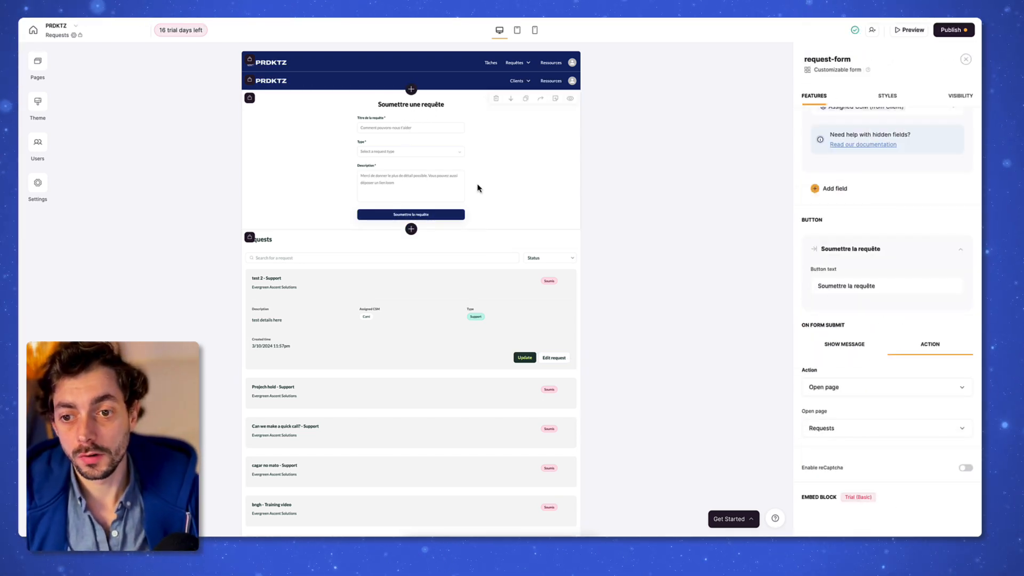
# Step: Select the requests list's settings and check the Customer details page
pyautogui.click(457, 248)
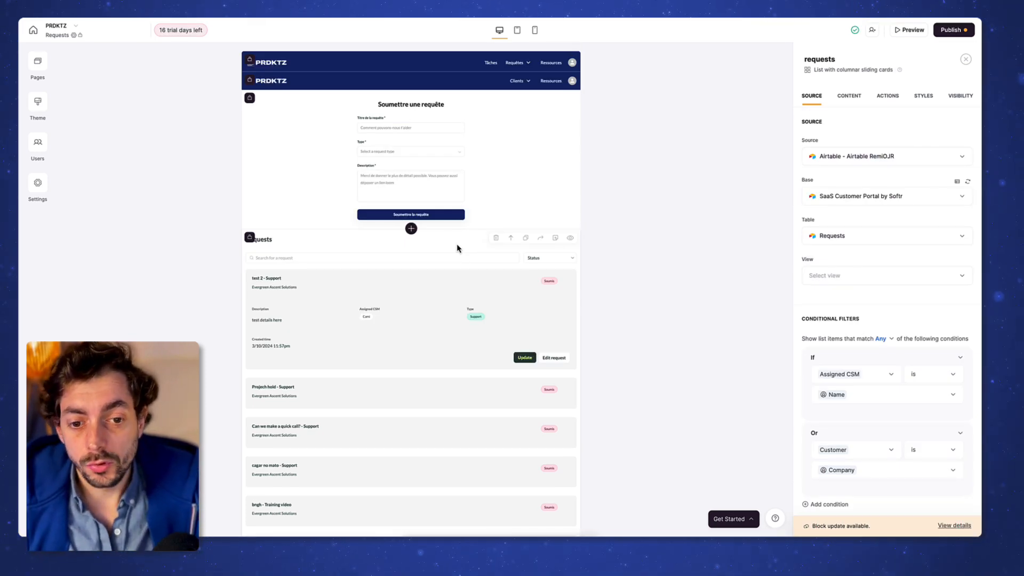
pyautogui.scroll(-5, 457, 249)
pyautogui.scroll(4, 448, 352)
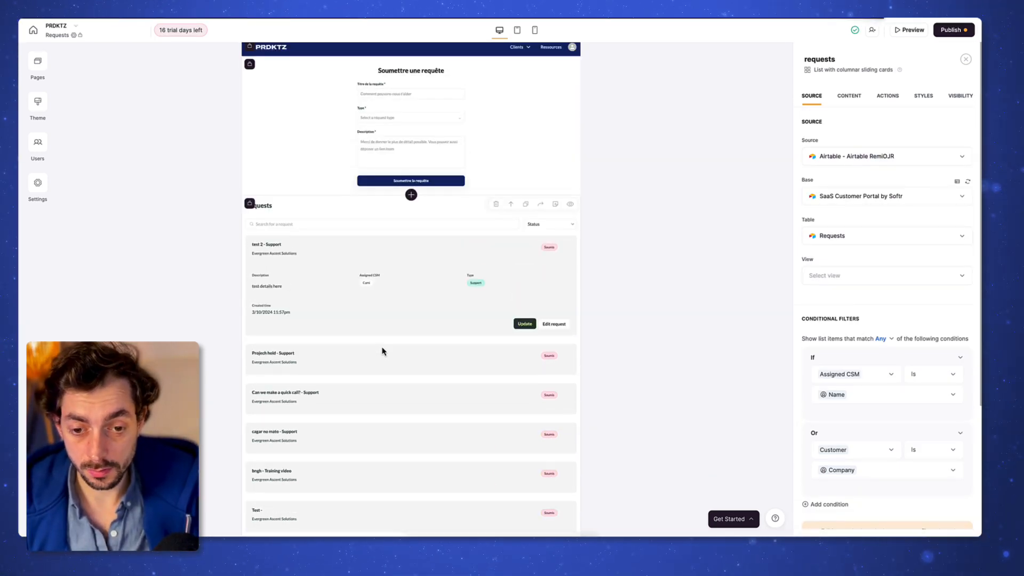
pyautogui.scroll(1, 337, 333)
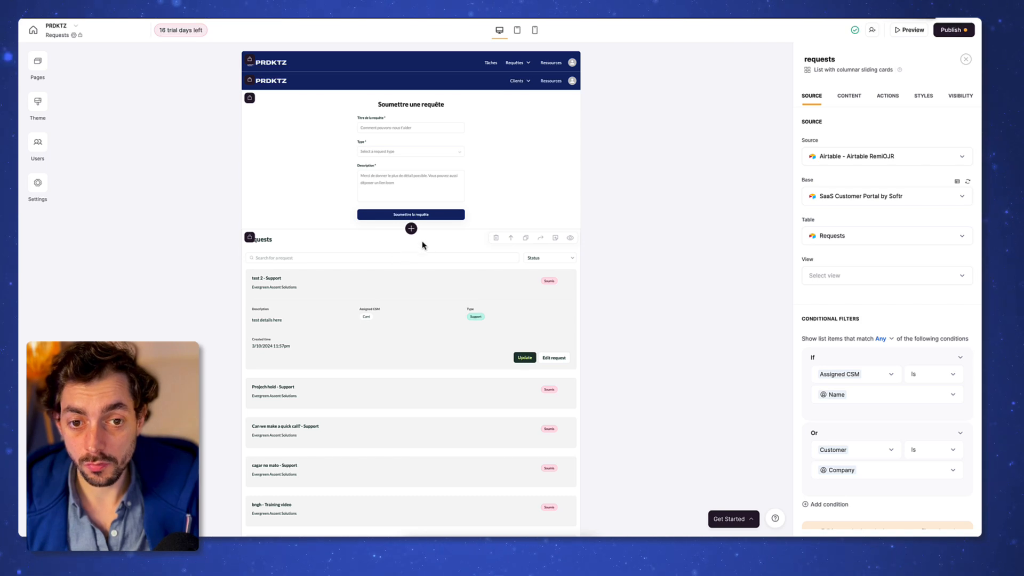
pyautogui.click(42, 81)
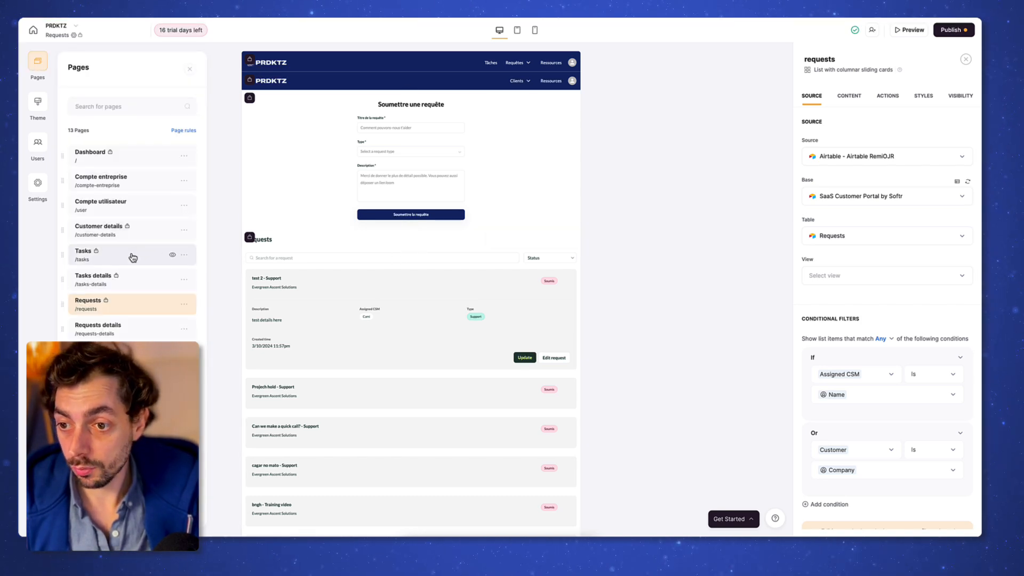
pyautogui.click(146, 235)
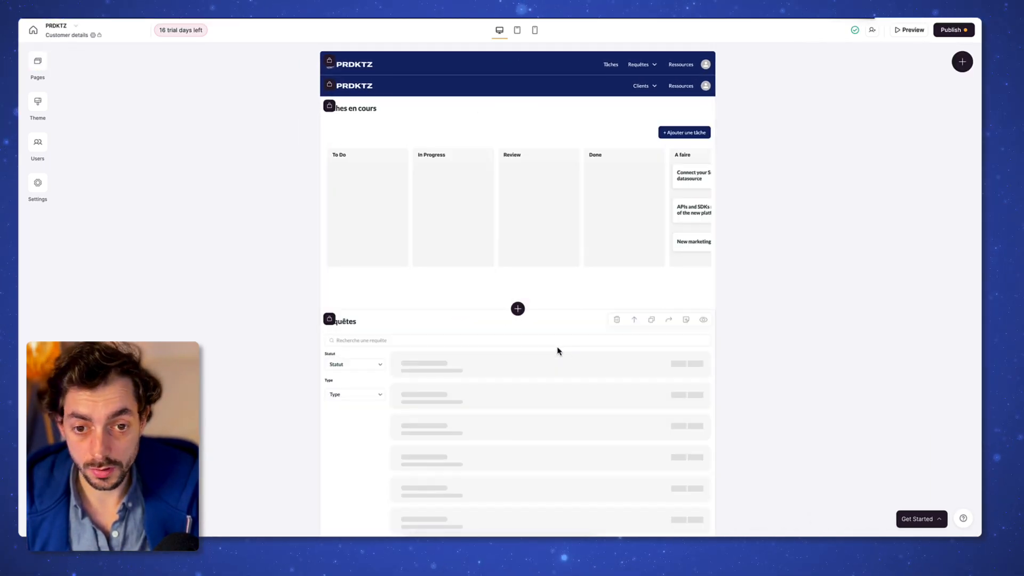
pyautogui.scroll(-3, 556, 351)
pyautogui.scroll(-3, 555, 349)
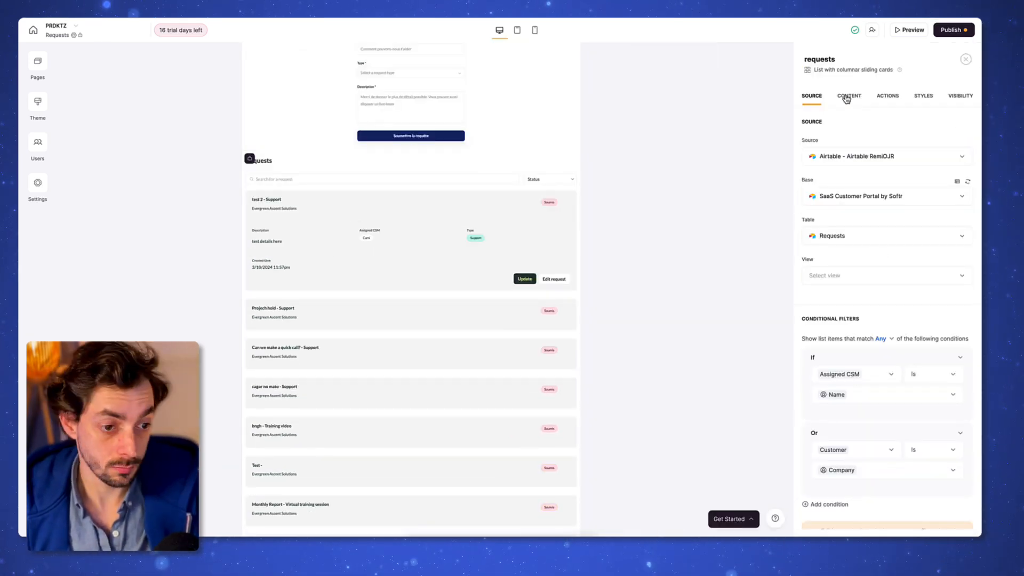
# Step: Add a Type filter to the requests list, displayed as a dropdown
pyautogui.write('to')
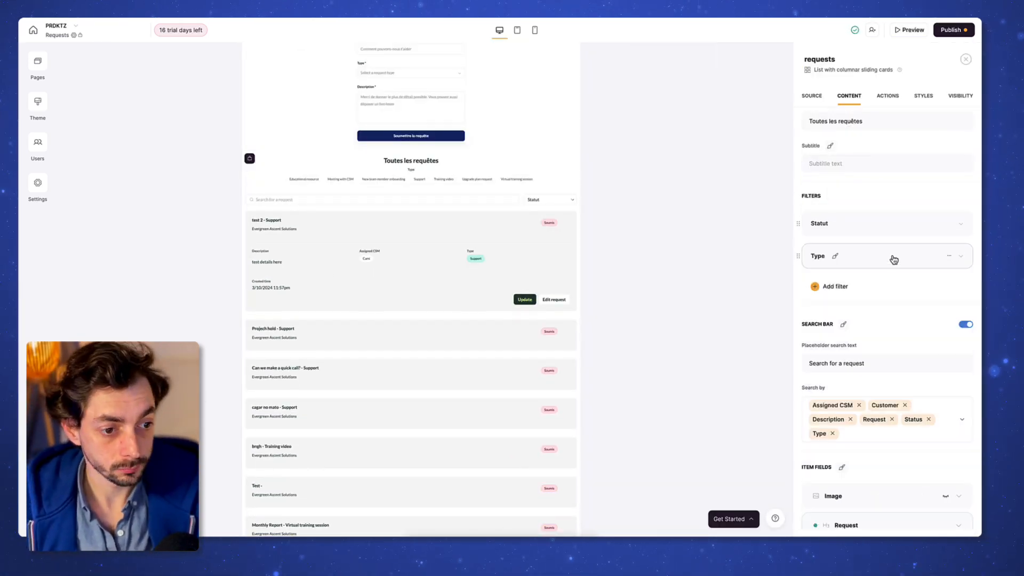
pyautogui.click(891, 258)
pyautogui.click(919, 379)
pyautogui.scroll(-8, 873, 245)
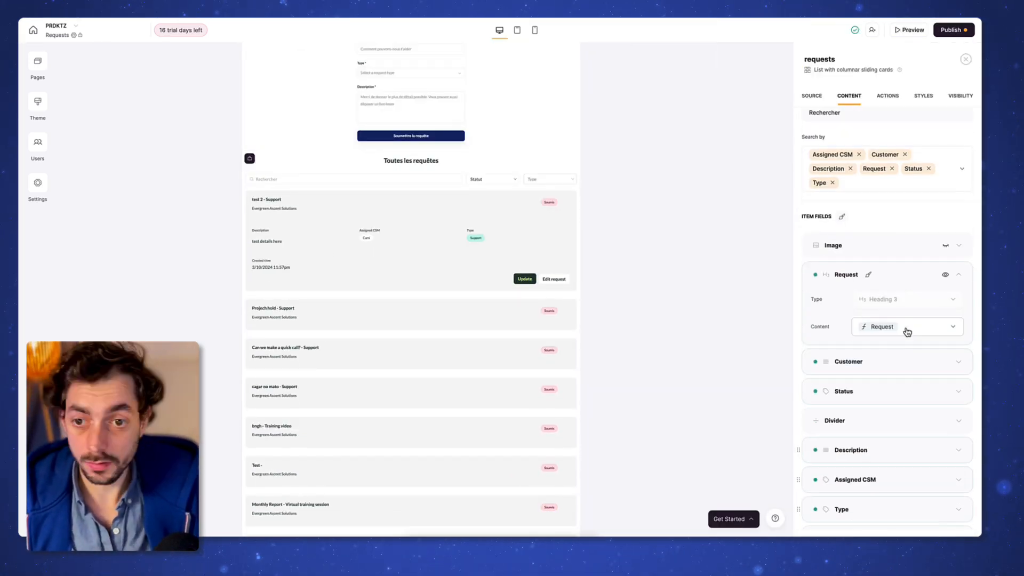
pyautogui.scroll(2, 374, 361)
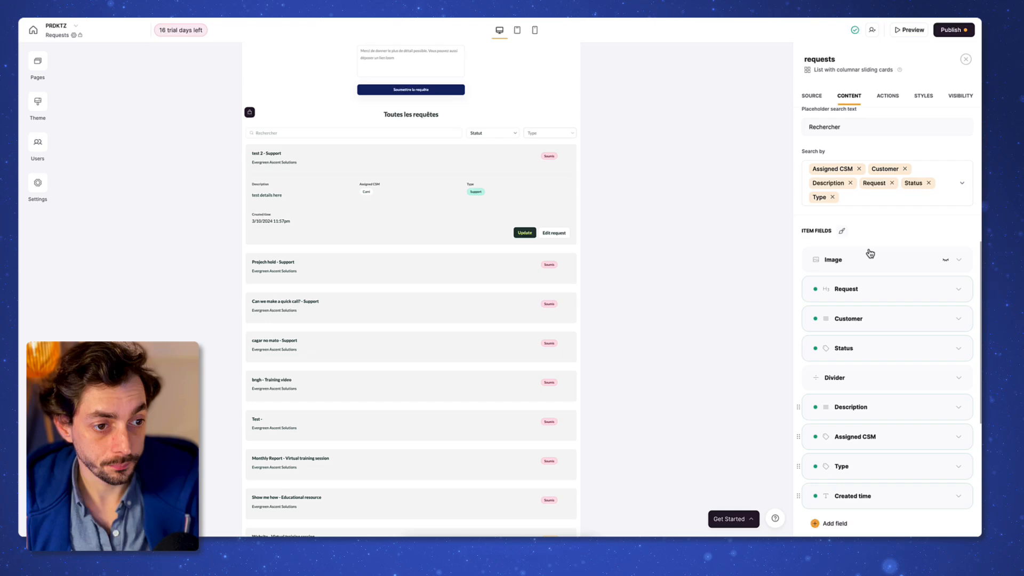
pyautogui.scroll(-5, 896, 350)
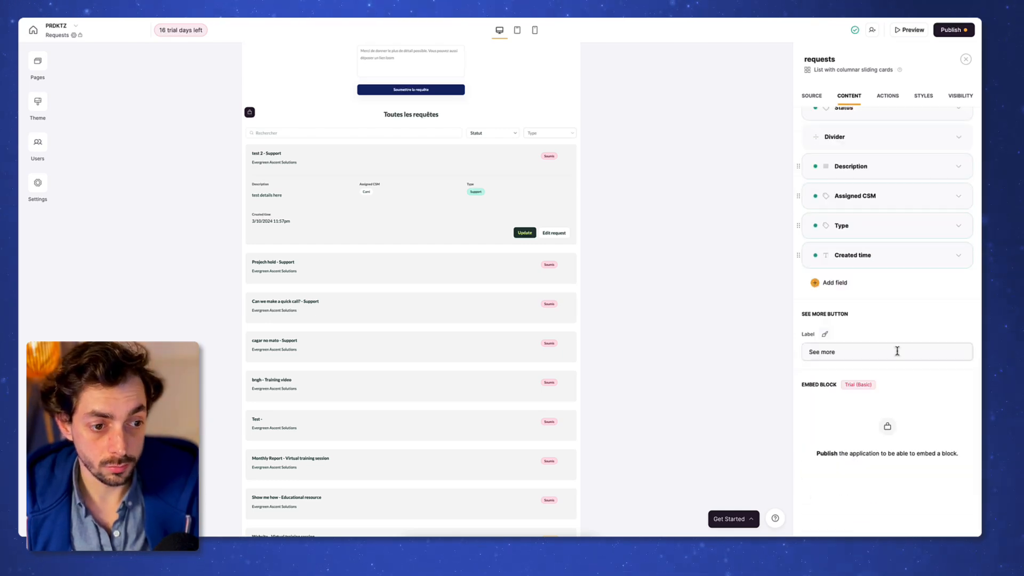
pyautogui.scroll(5, 839, 110)
pyautogui.scroll(-8, 911, 464)
pyautogui.scroll(10, 872, 247)
pyautogui.scroll(-4, 921, 331)
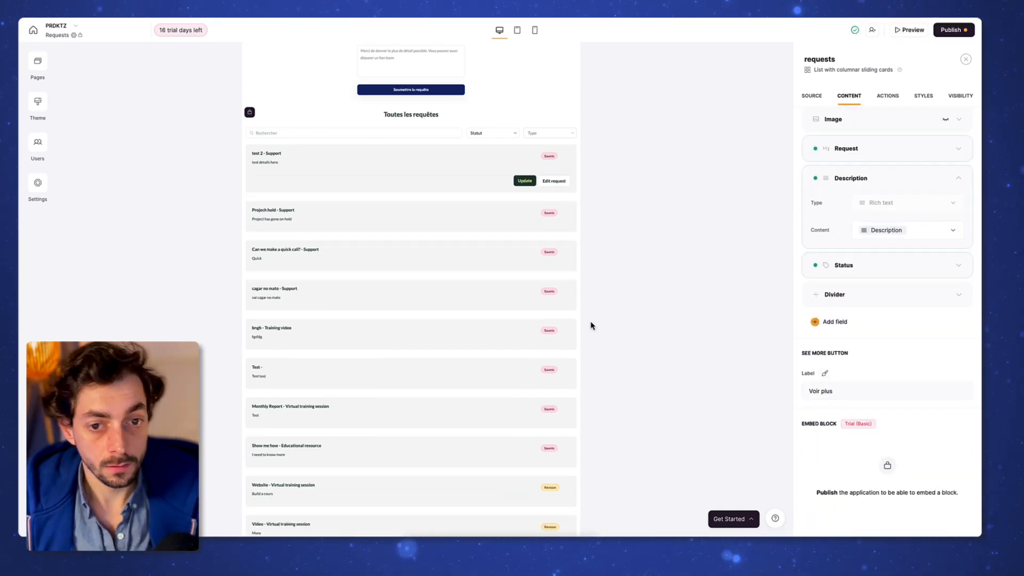
# Step: Delete the Update item button from the request cards
pyautogui.click(887, 97)
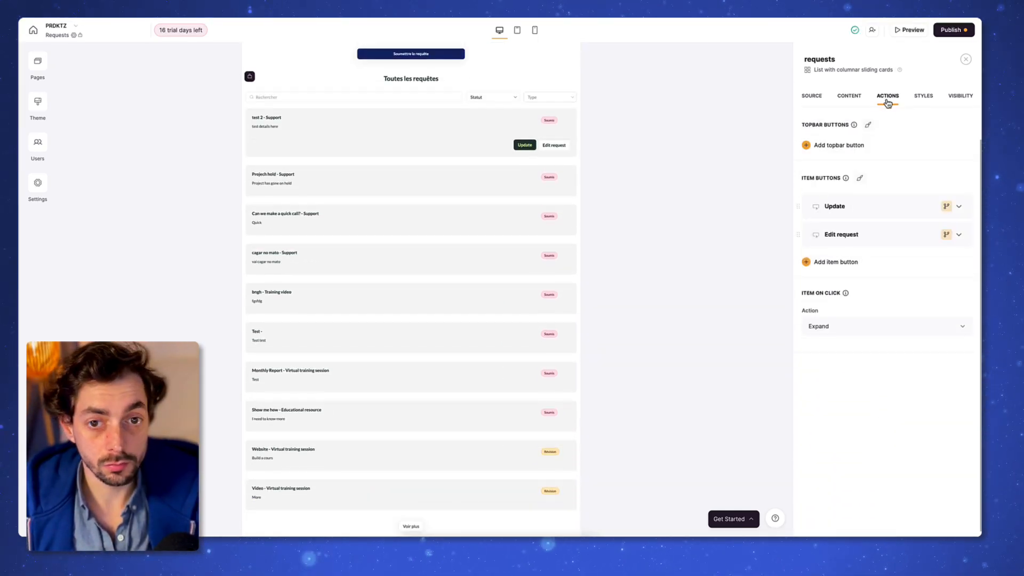
pyautogui.click(936, 208)
pyautogui.click(932, 206)
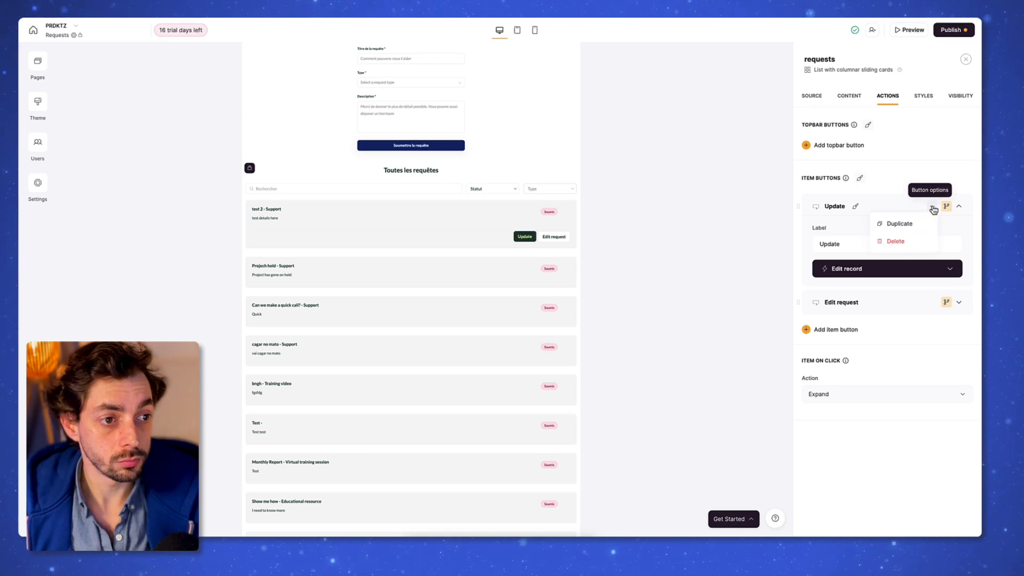
pyautogui.click(893, 239)
# Step: Make clicking a request card open the Requests details page
pyautogui.click(854, 263)
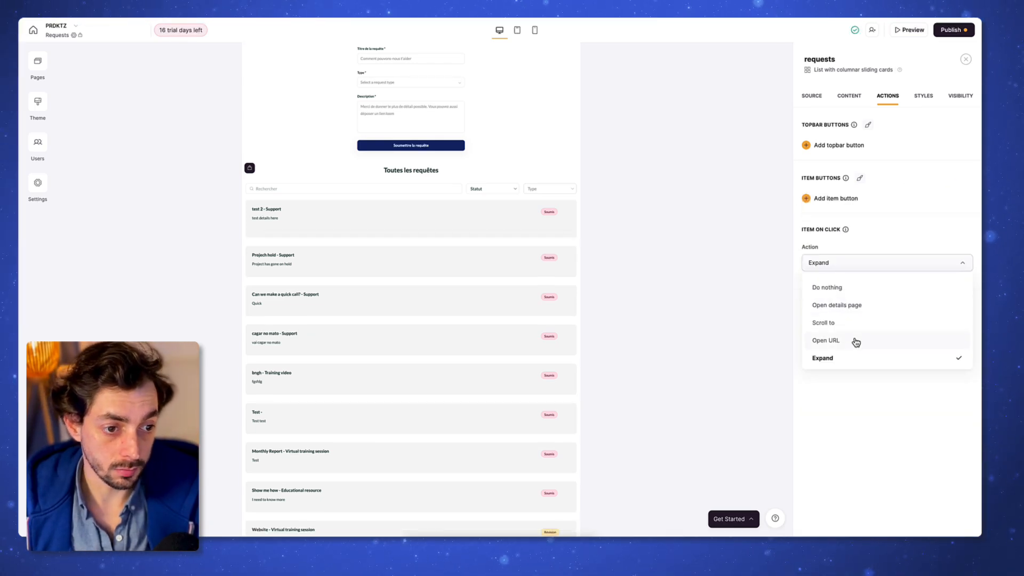
pyautogui.scroll(-1, 856, 341)
pyautogui.click(855, 302)
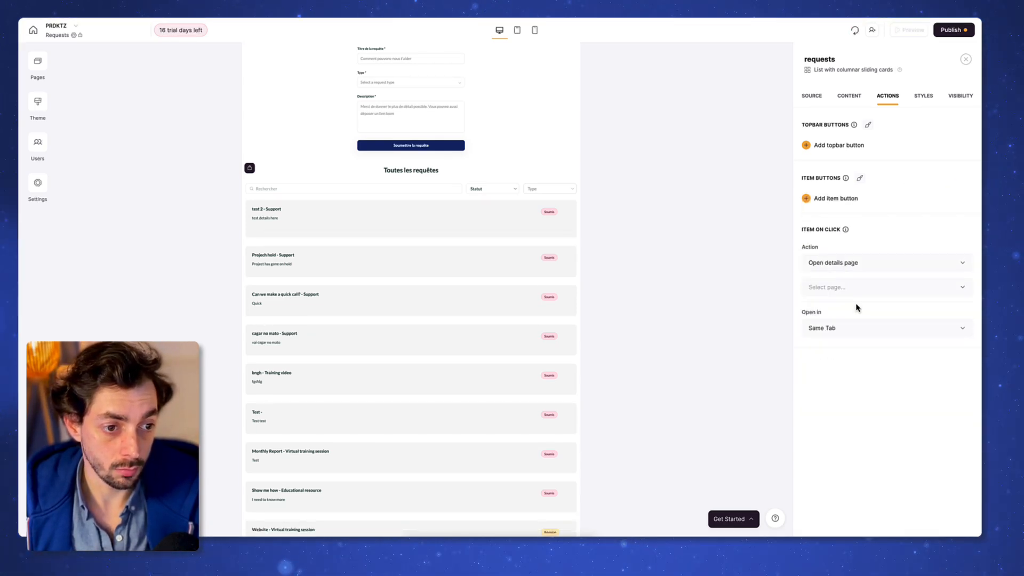
pyautogui.click(868, 288)
pyautogui.click(854, 309)
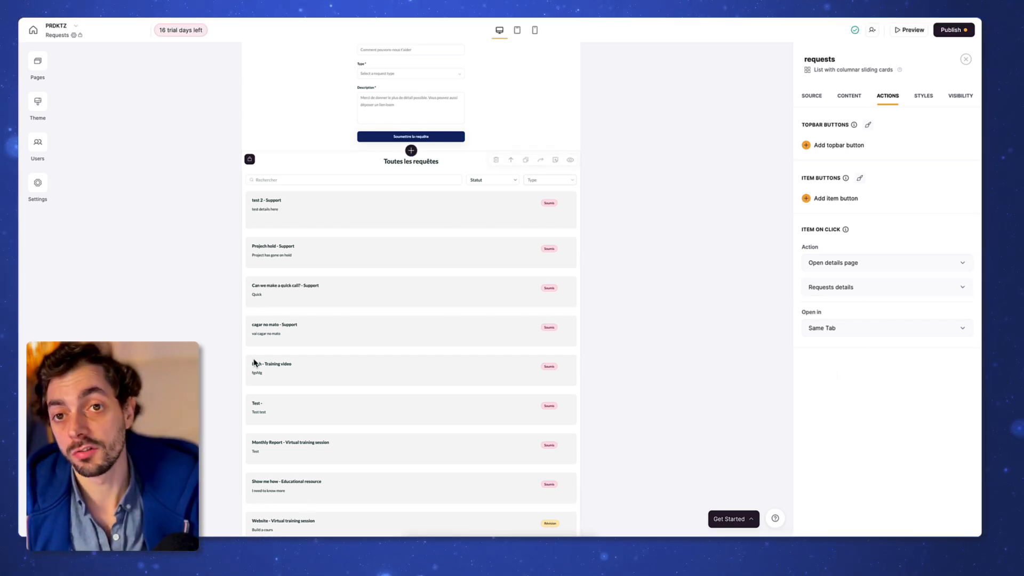
pyautogui.scroll(1, 414, 313)
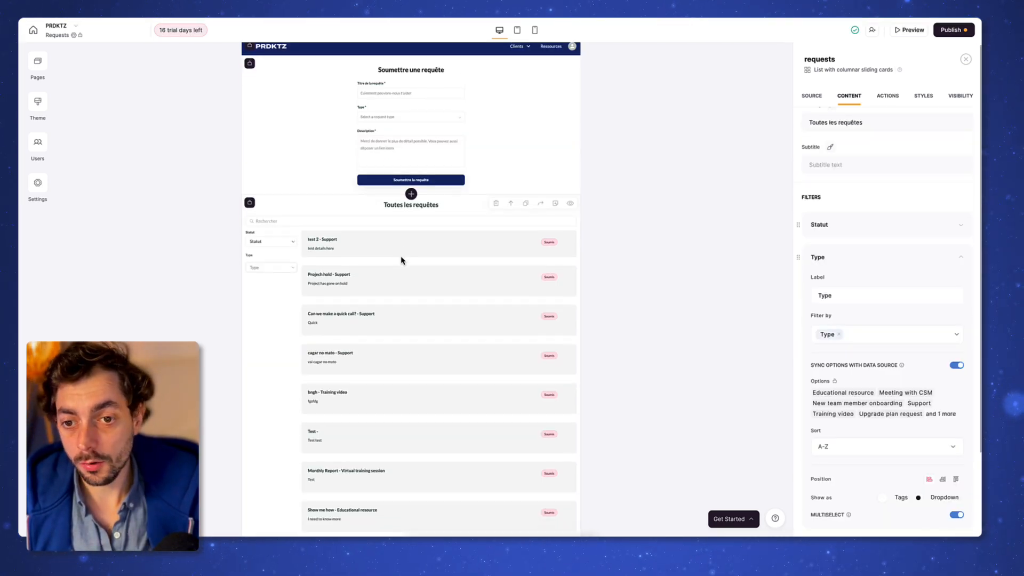
pyautogui.scroll(-3, 402, 261)
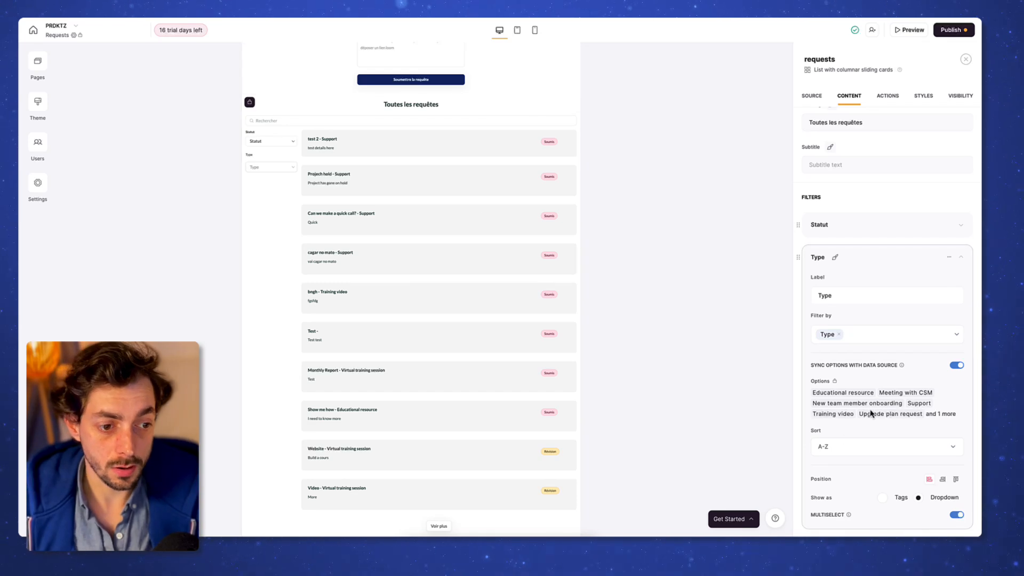
pyautogui.scroll(3, 480, 304)
pyautogui.click(36, 63)
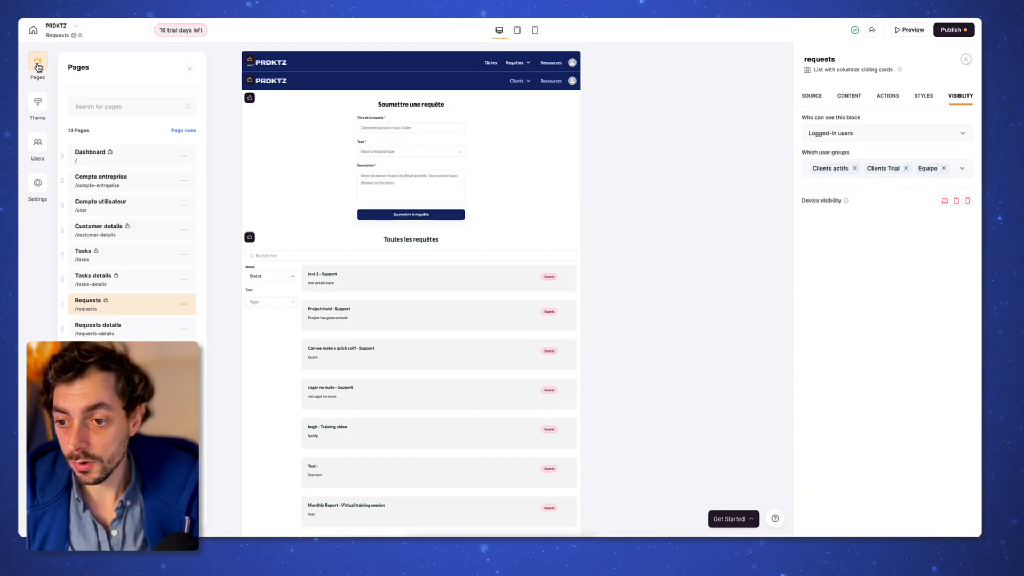
# Step: On the Tasks page, review the Your tasks board and delete the Customer task progress section
pyautogui.click(141, 255)
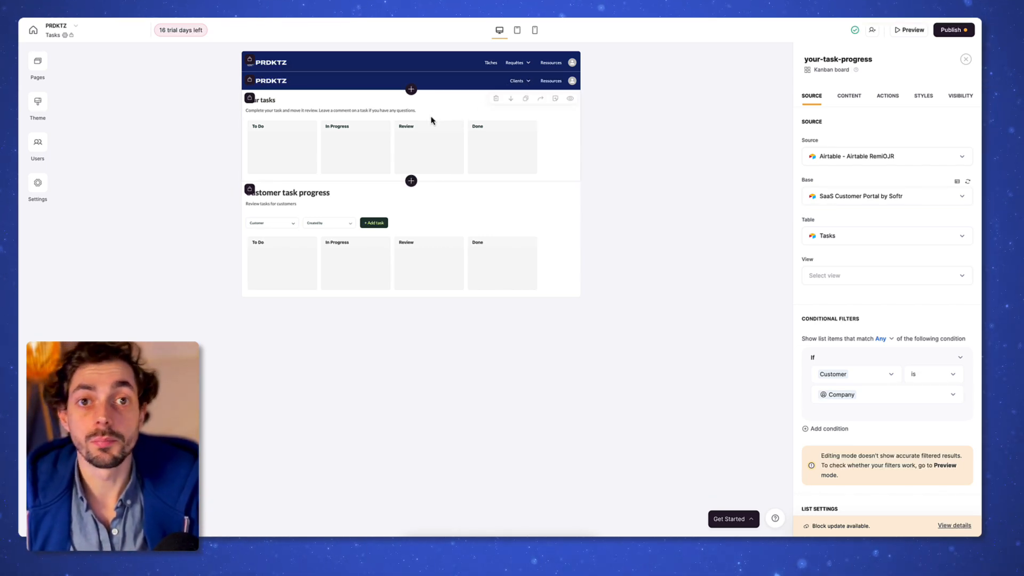
pyautogui.click(459, 217)
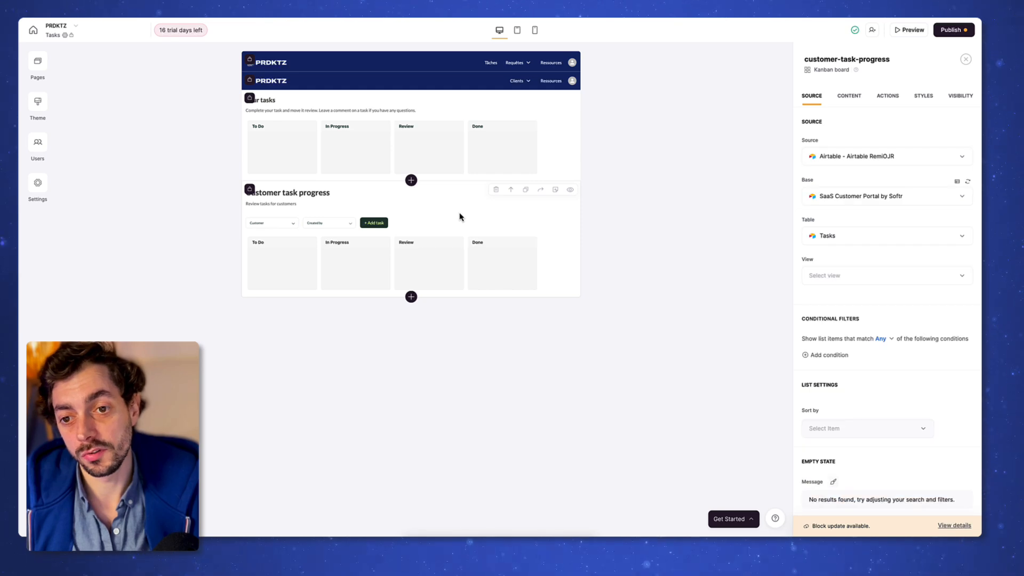
pyautogui.click(468, 126)
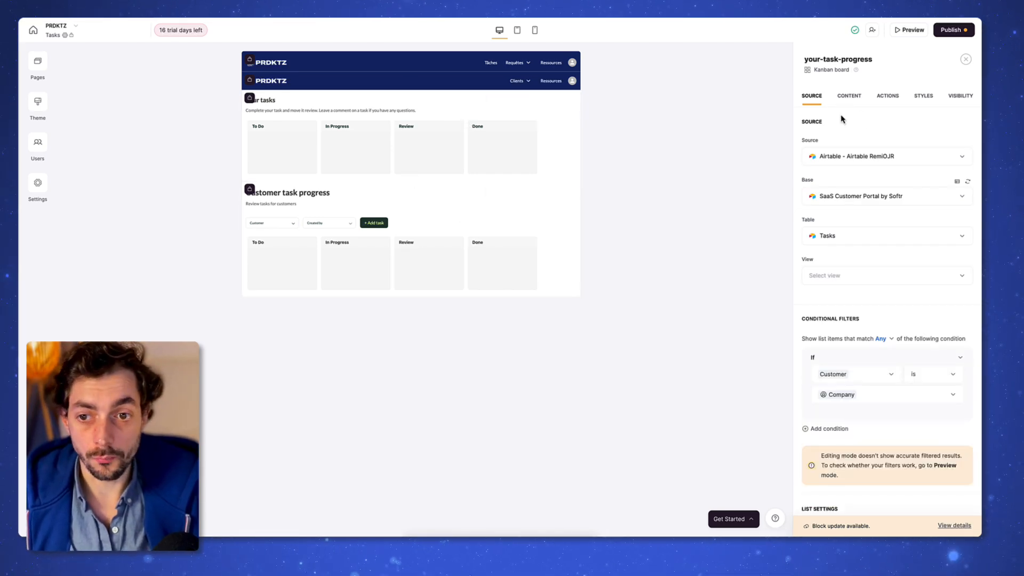
pyautogui.scroll(-2, 861, 297)
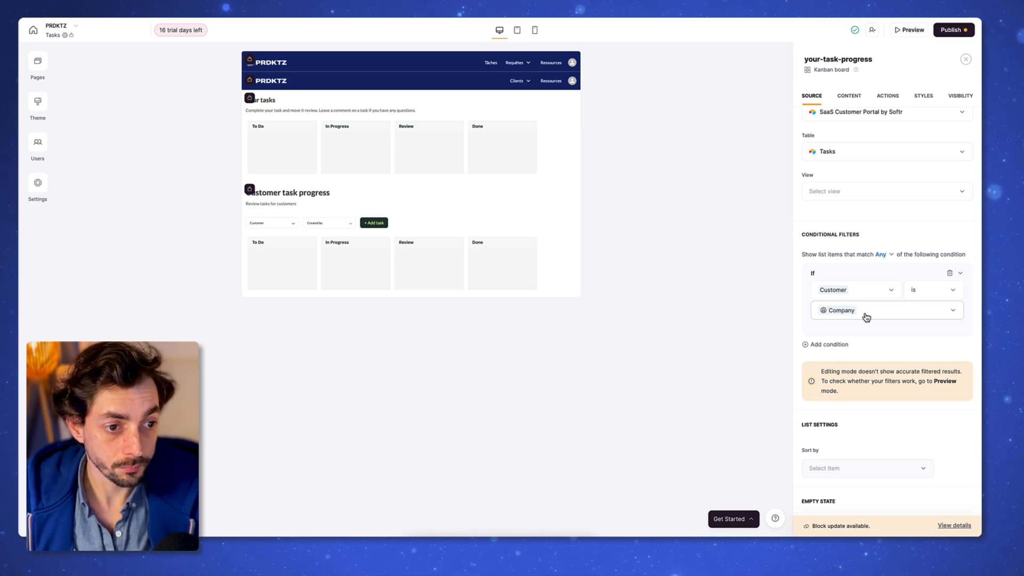
pyautogui.scroll(-2, 866, 317)
pyautogui.click(849, 96)
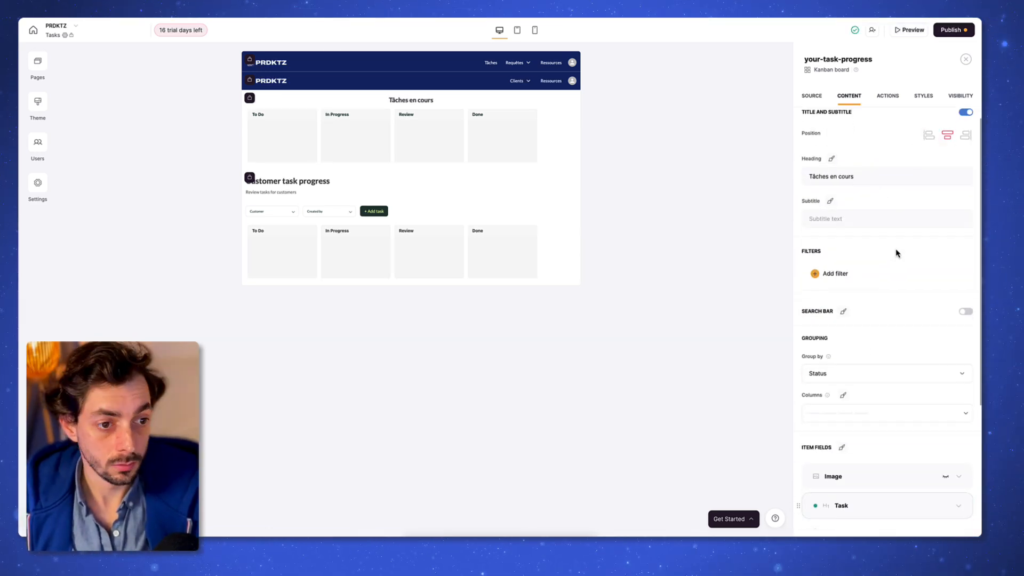
pyautogui.scroll(-4, 896, 252)
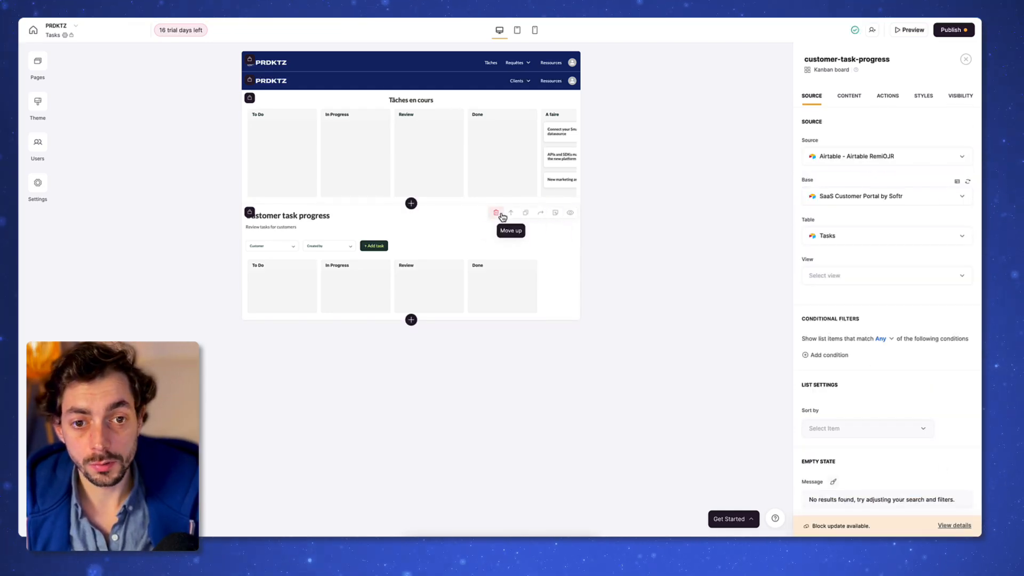
pyautogui.click(501, 217)
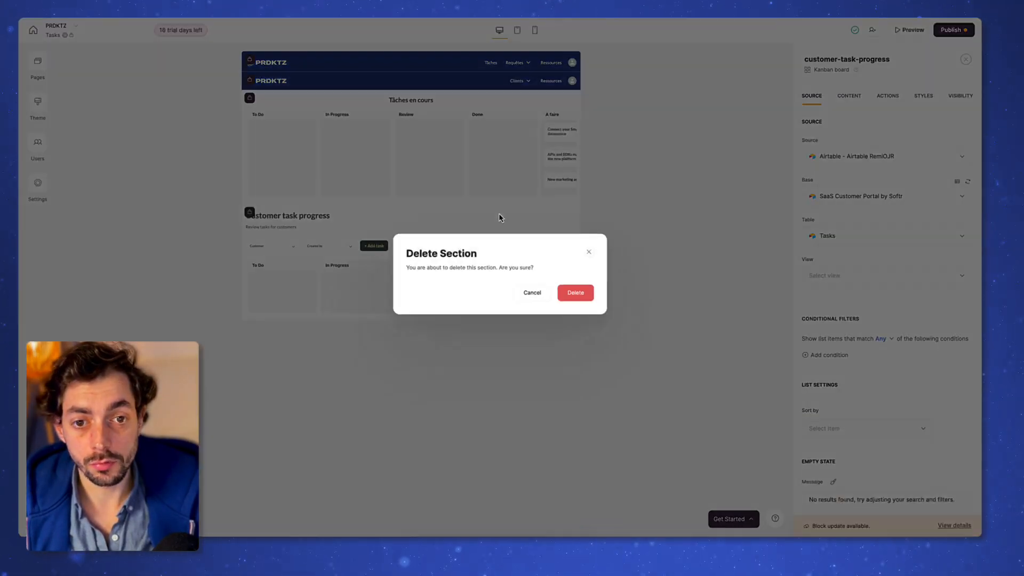
pyautogui.click(569, 300)
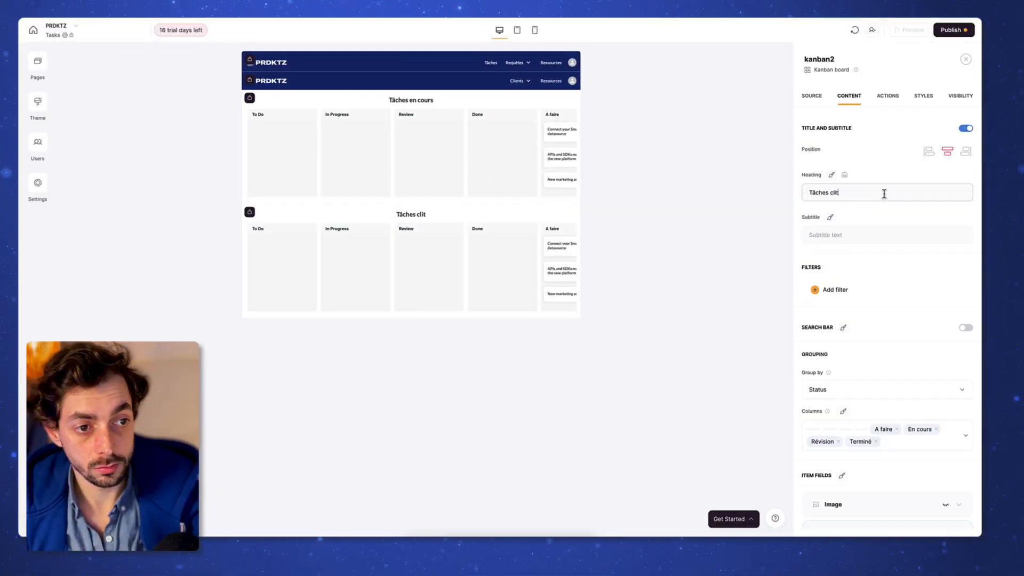
# Step: Correct the board heading to 'Tâches clients' and place the Client filter left, above the board
pyautogui.press('BackSpace')
pyautogui.write('ents')
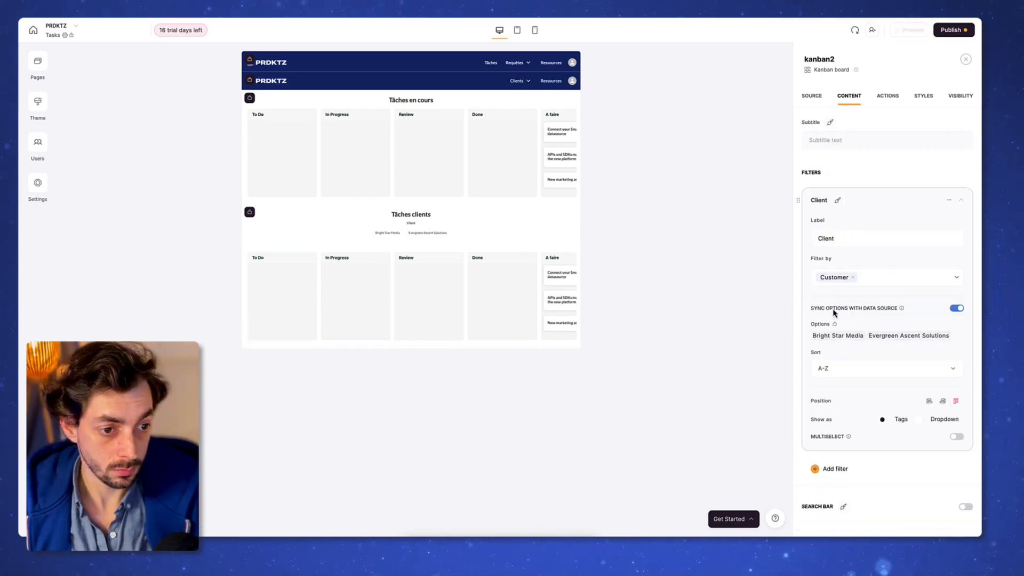
pyautogui.click(928, 391)
pyautogui.click(955, 391)
pyautogui.scroll(-7, 880, 299)
# Step: Add a navy 'Ajouter une tâche' topbar button that creates a task record
pyautogui.click(888, 96)
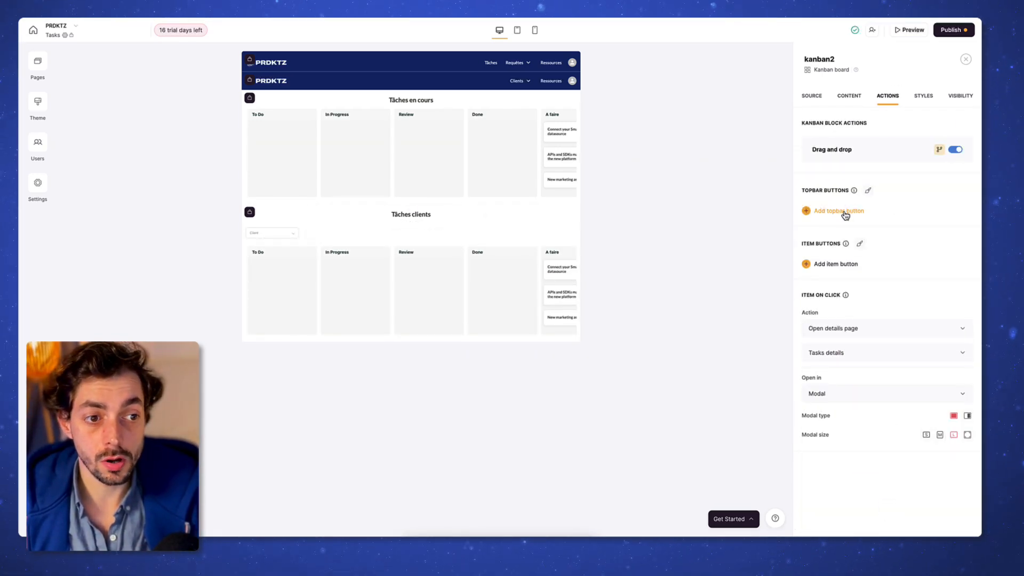
pyautogui.click(845, 213)
pyautogui.scroll(-1, 855, 264)
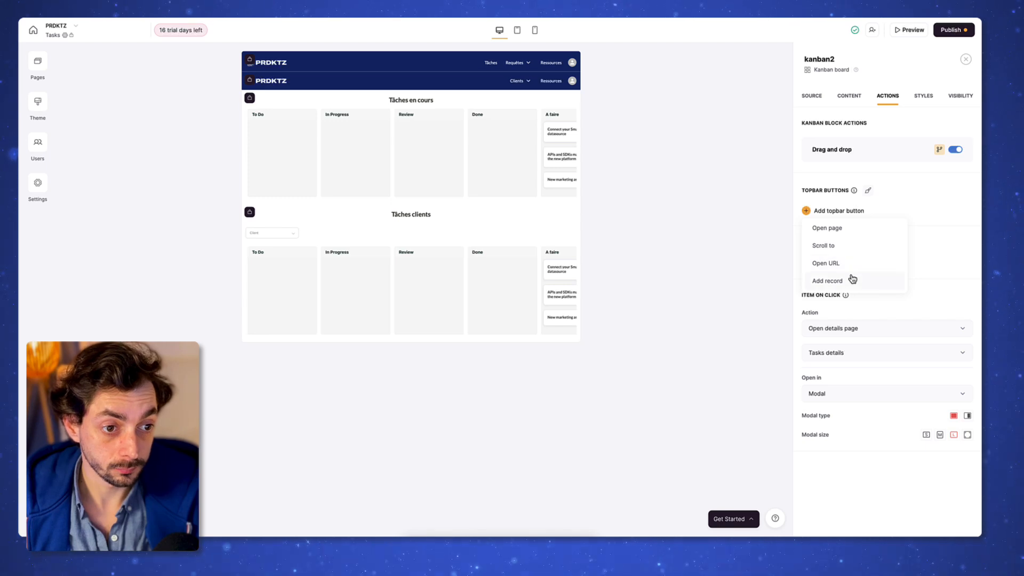
pyautogui.click(853, 279)
pyautogui.write('Ajouter une tâche')
pyautogui.scroll(-3, 884, 341)
pyautogui.write('Ajouter une tâcheAjouter')
pyautogui.scroll(3, 868, 298)
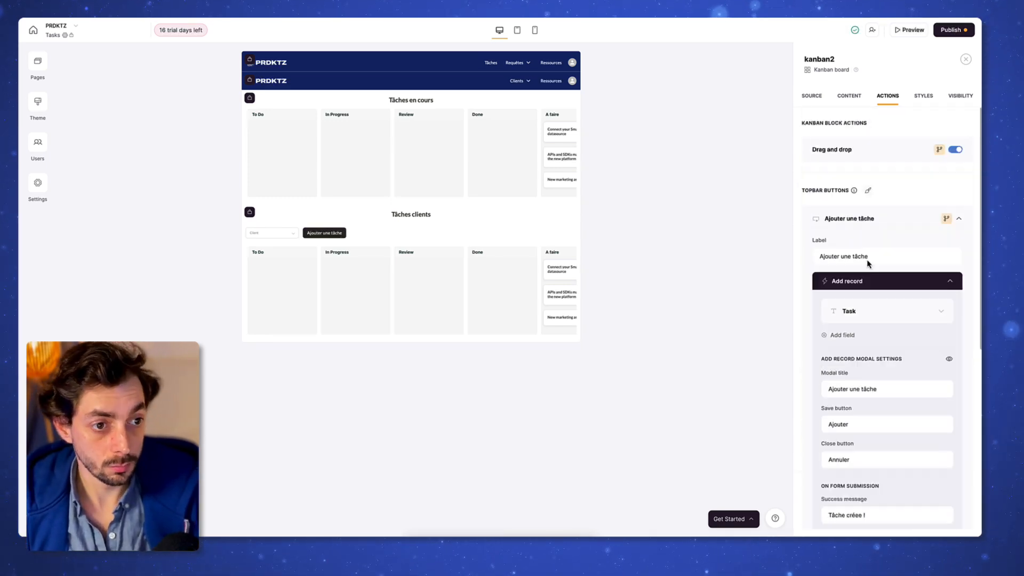
pyautogui.click(868, 191)
pyautogui.click(824, 304)
pyautogui.doubleClick(853, 397)
pyautogui.press('super+v')
pyautogui.click(806, 57)
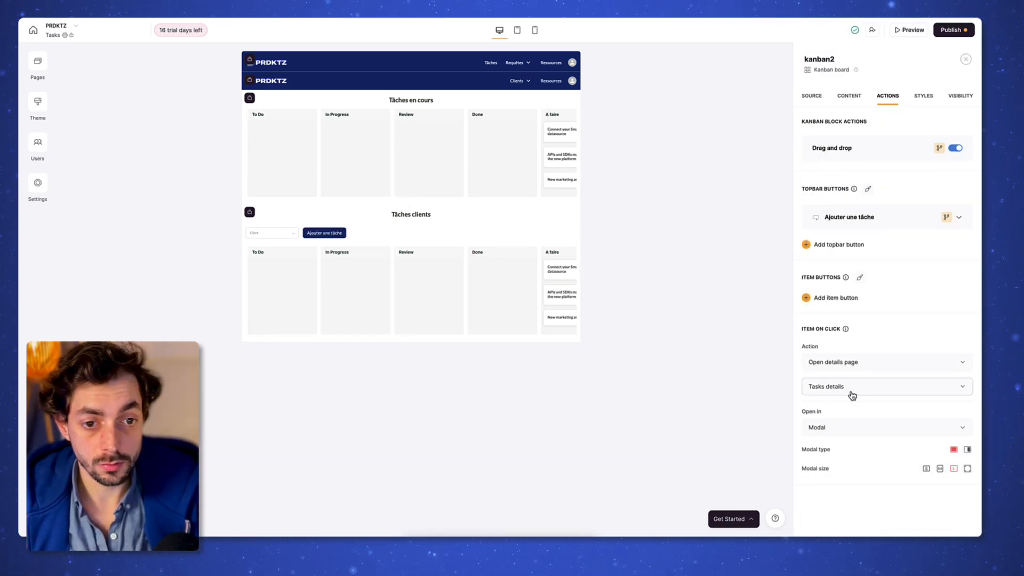
# Step: Restrict the kanban board's visibility to Equipe by removing Clients actifs
pyautogui.click(922, 100)
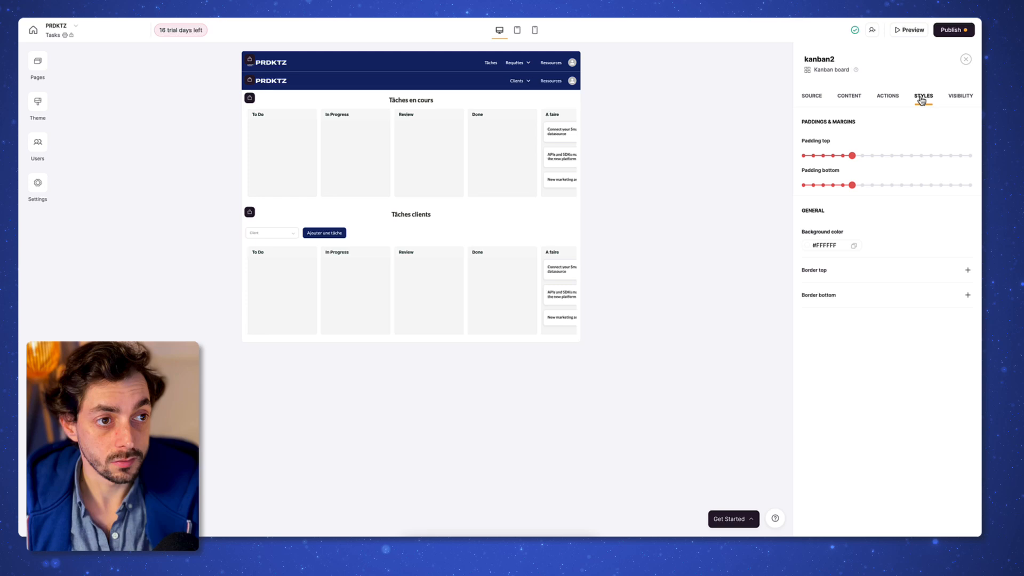
pyautogui.click(962, 97)
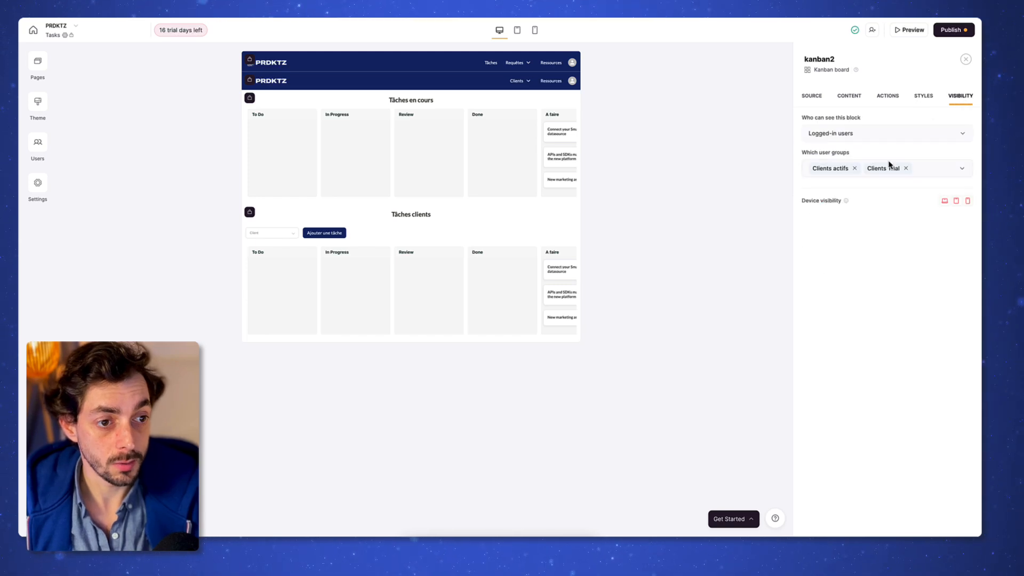
pyautogui.doubleClick(849, 169)
pyautogui.doubleClick(853, 169)
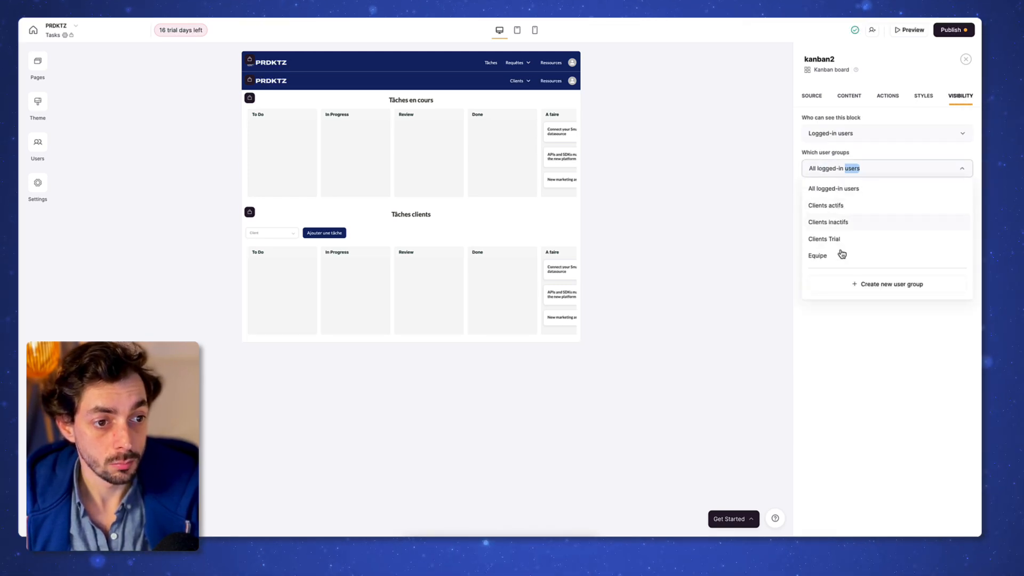
pyautogui.click(873, 407)
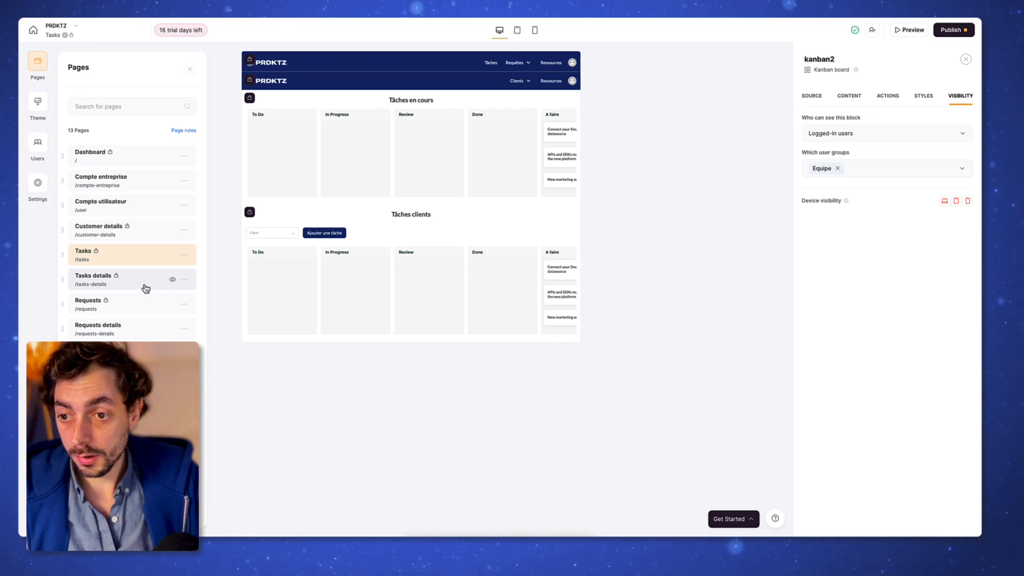
# Step: On Tasks details, let Clients actifs, Clients Trial and Equipe see the task-details block
pyautogui.click(146, 289)
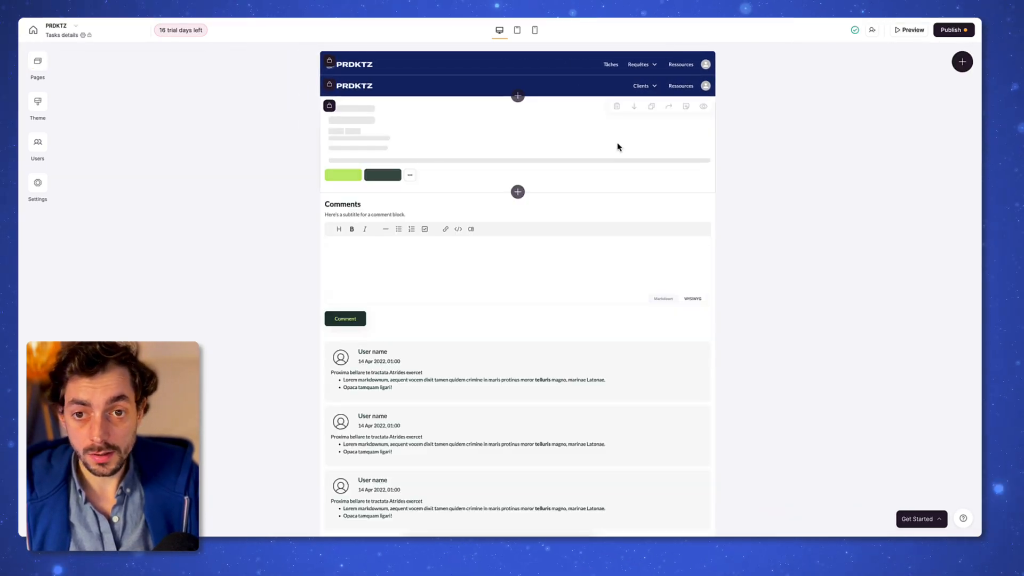
pyautogui.click(552, 158)
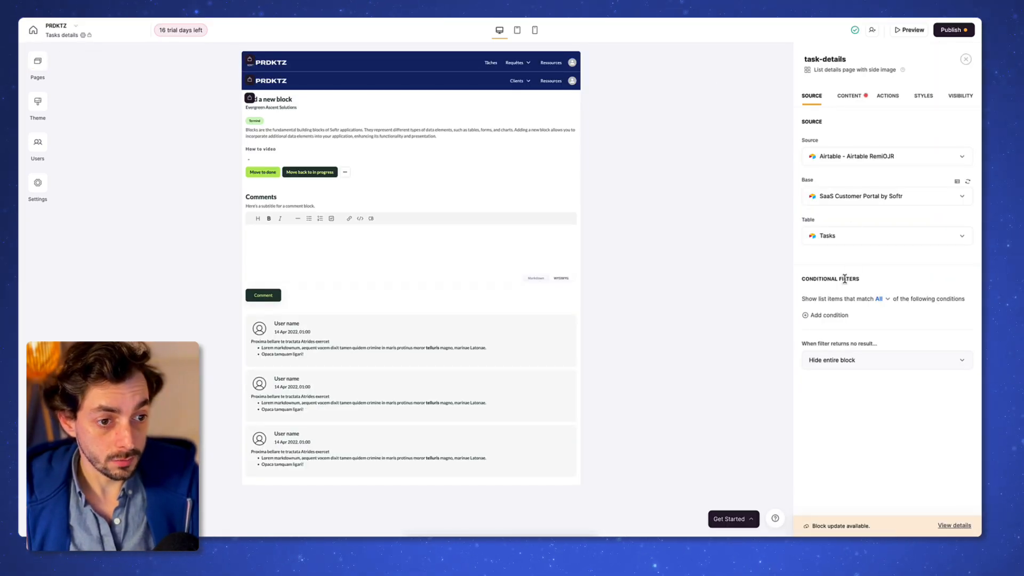
pyautogui.click(955, 97)
pyautogui.click(867, 171)
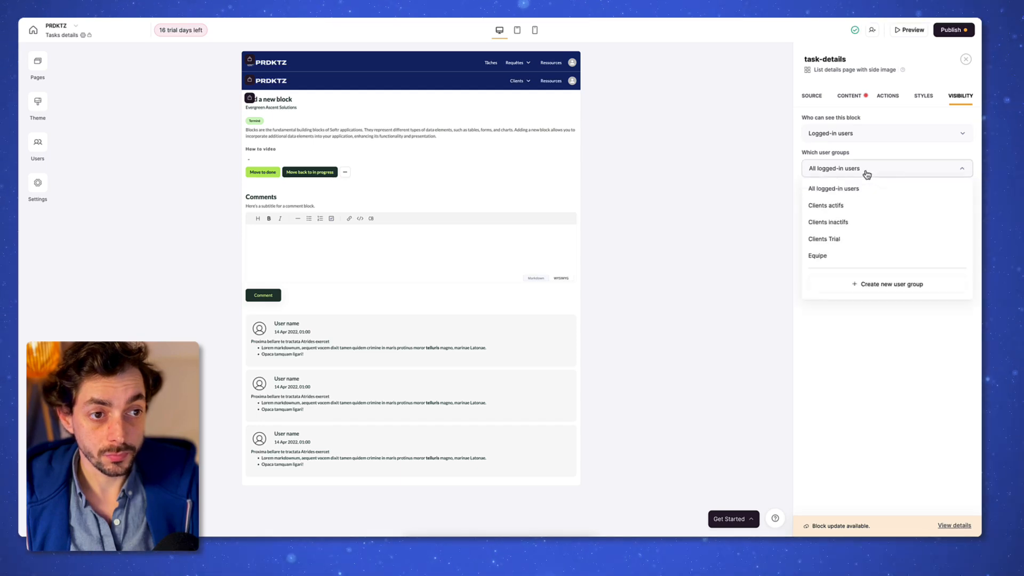
pyautogui.click(847, 206)
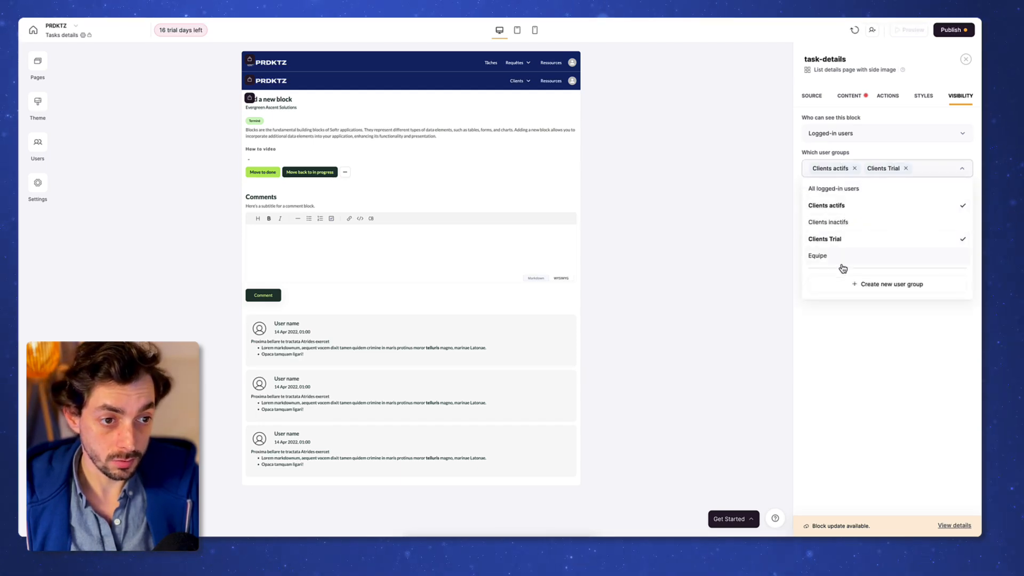
pyautogui.click(843, 261)
pyautogui.click(873, 366)
# Step: Hide the Customer field and remove the How to video field from the task details
pyautogui.click(849, 96)
pyautogui.click(902, 219)
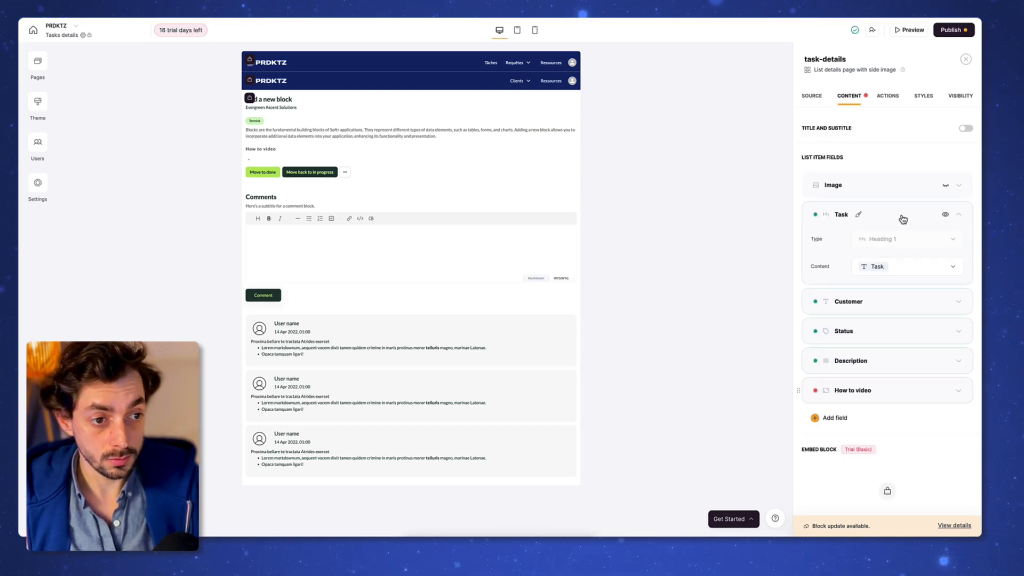
pyautogui.click(903, 219)
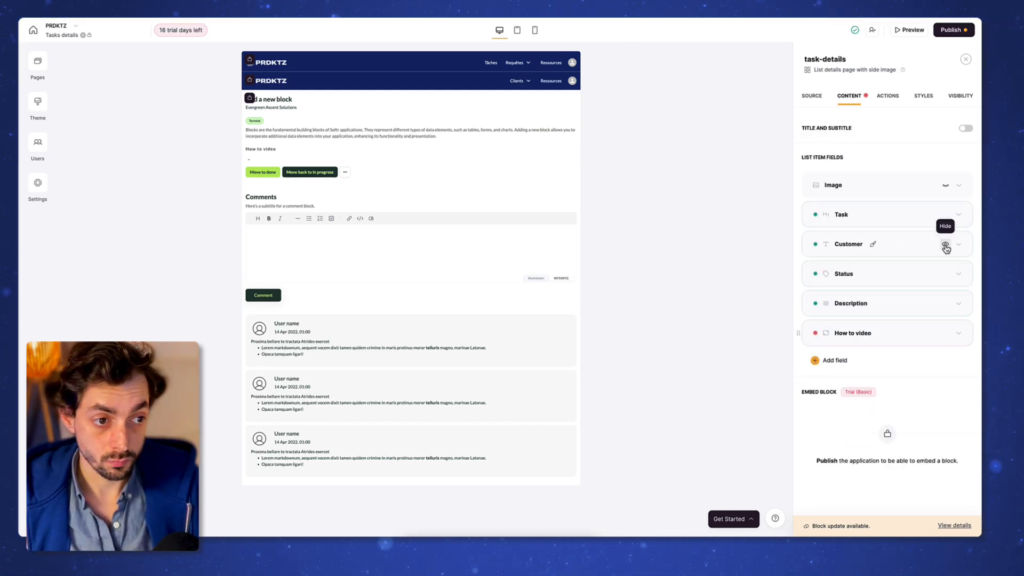
pyautogui.click(911, 247)
pyautogui.click(909, 247)
pyautogui.scroll(-1, 909, 247)
pyautogui.click(944, 244)
pyautogui.tripleClick(912, 382)
pyautogui.press('BackSpace')
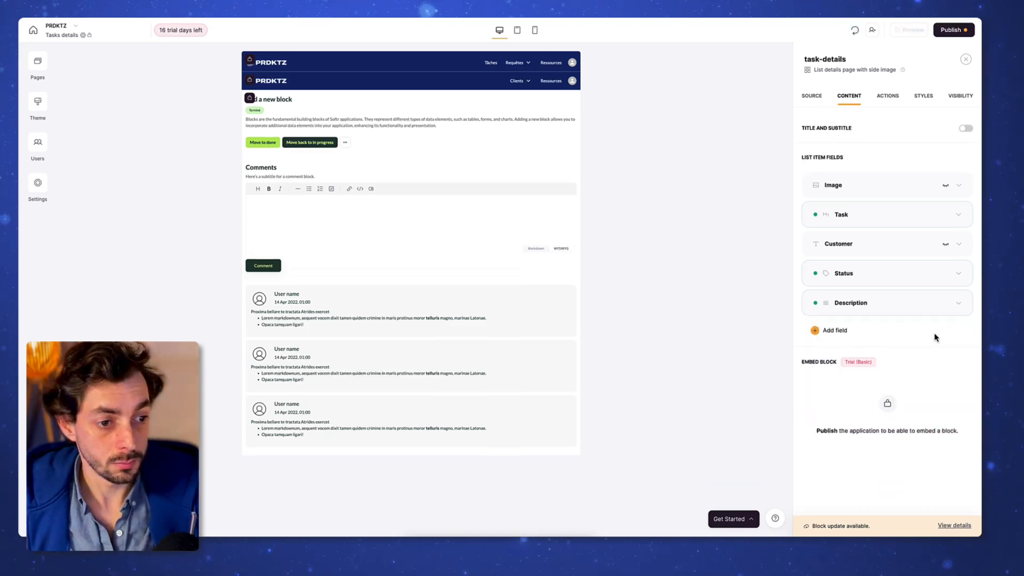
# Step: Add an Open URL item button for Ressources to the task-details block
pyautogui.click(887, 96)
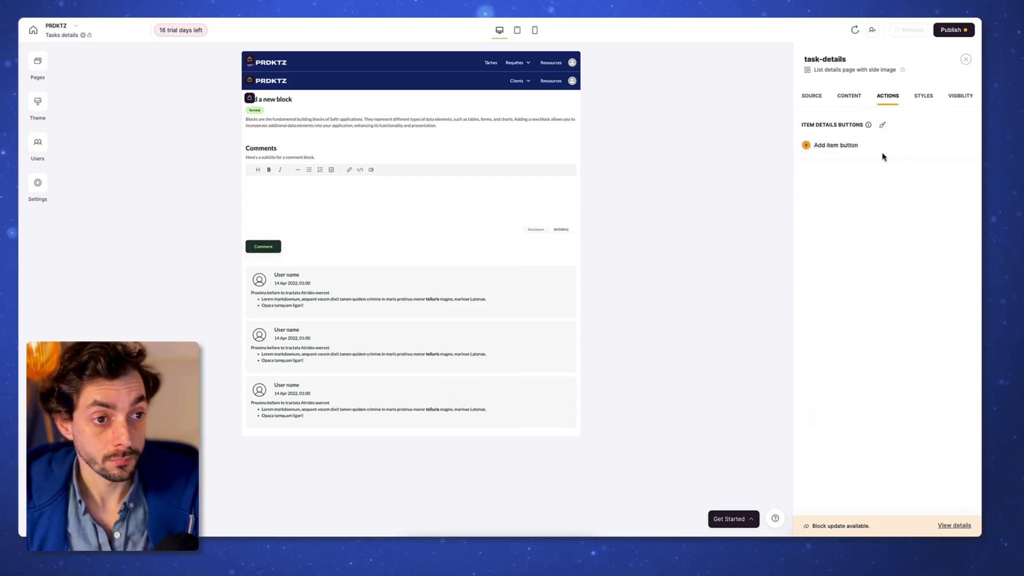
pyautogui.click(848, 145)
pyautogui.scroll(-1, 848, 192)
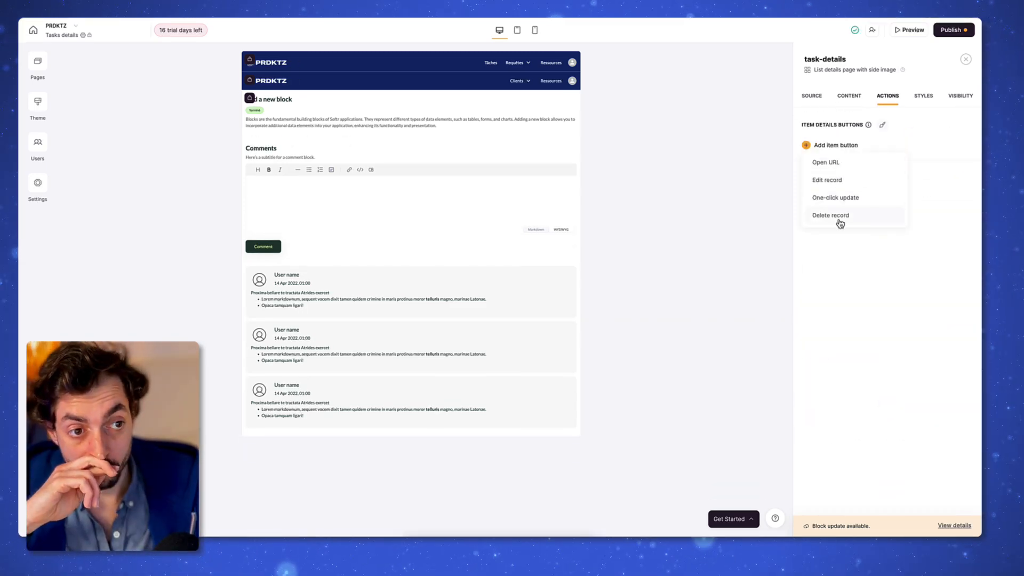
pyautogui.click(841, 216)
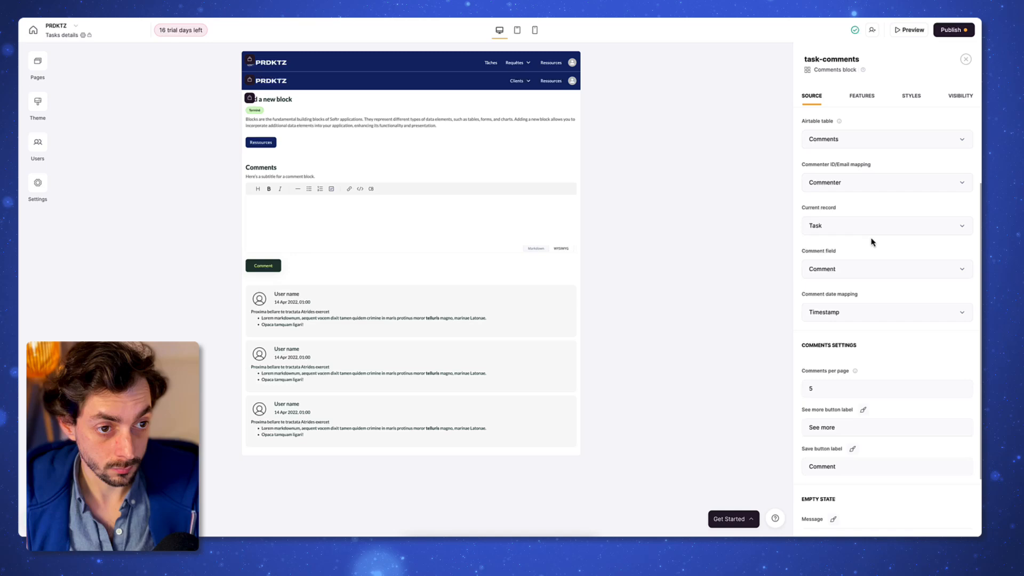
pyautogui.scroll(-2, 862, 362)
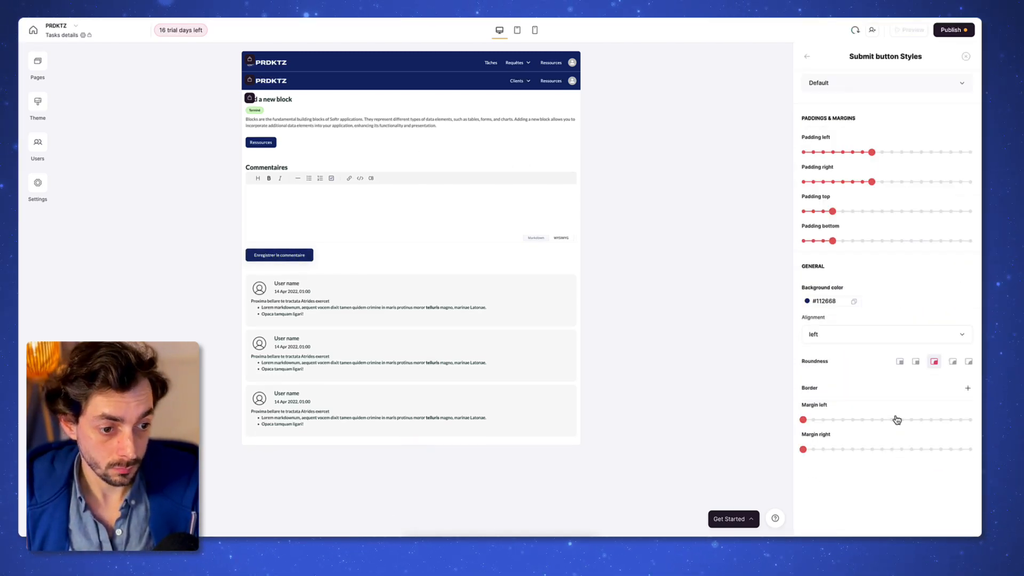
pyautogui.click(38, 61)
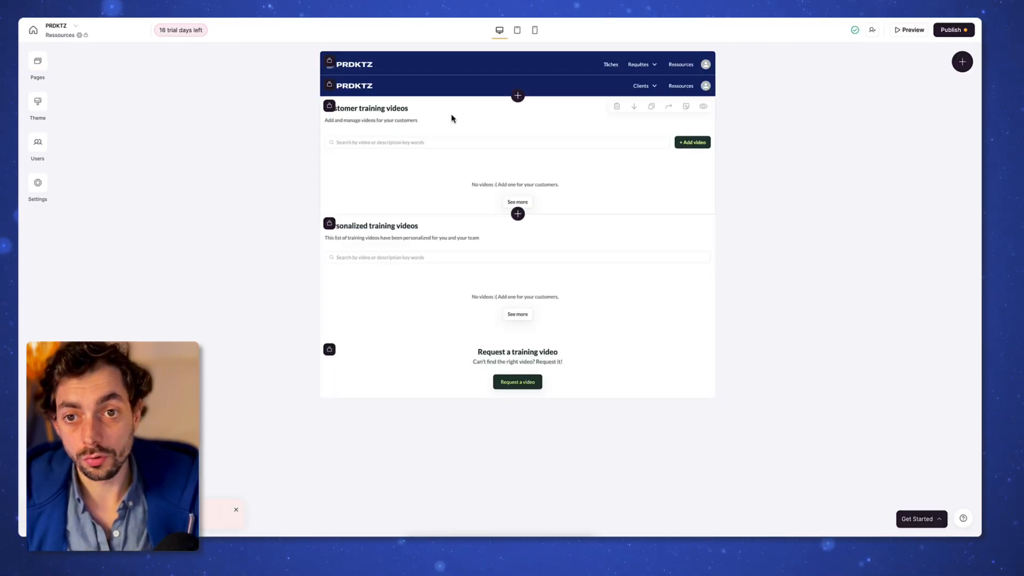
# Step: Point the training videos list at the Ressources table with empty message 'Pas de ressource'
pyautogui.click(452, 118)
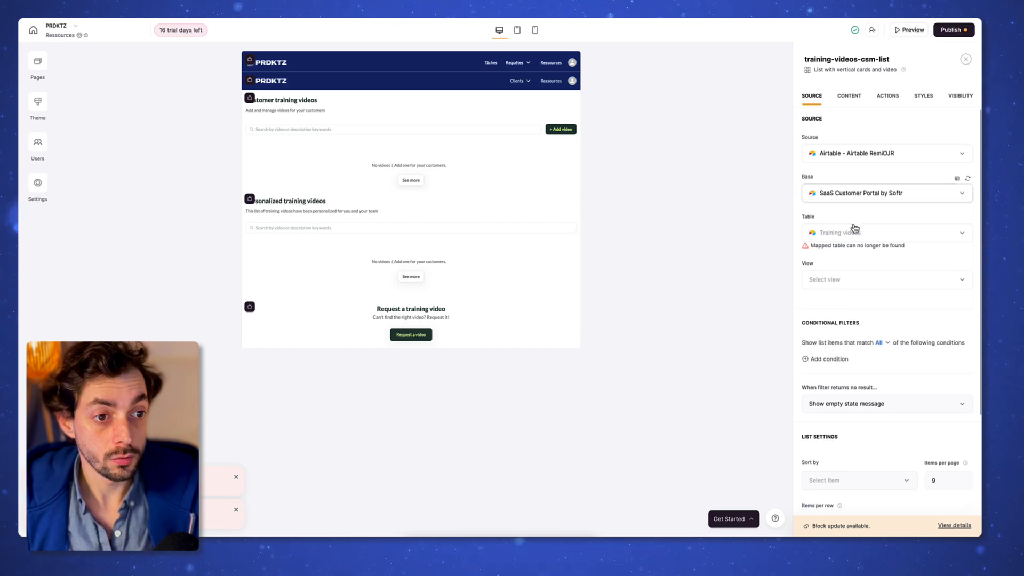
pyautogui.click(850, 233)
pyautogui.click(865, 312)
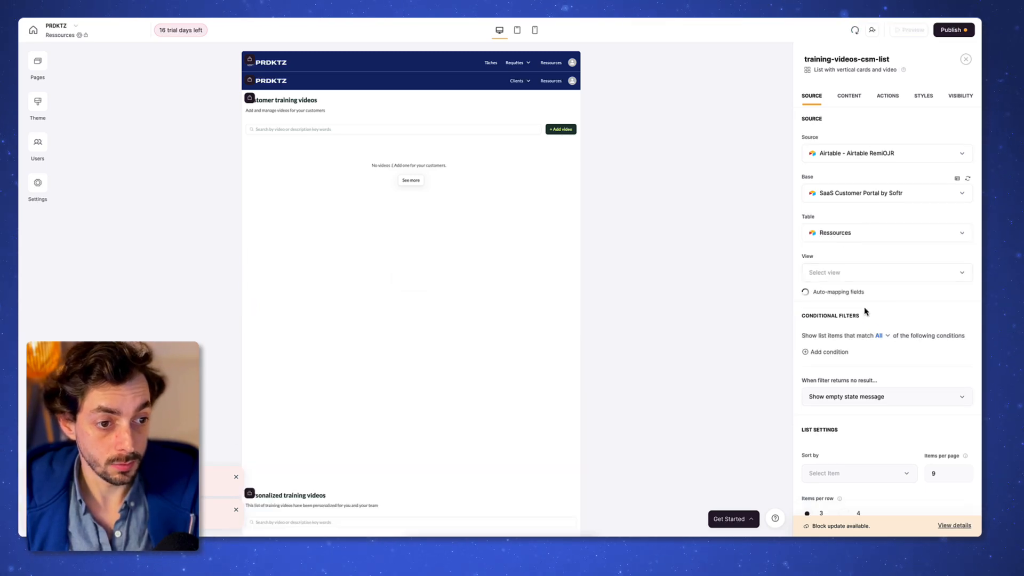
pyautogui.scroll(-3, 868, 308)
pyautogui.tripleClick(920, 452)
pyautogui.write('Pas de ressource')
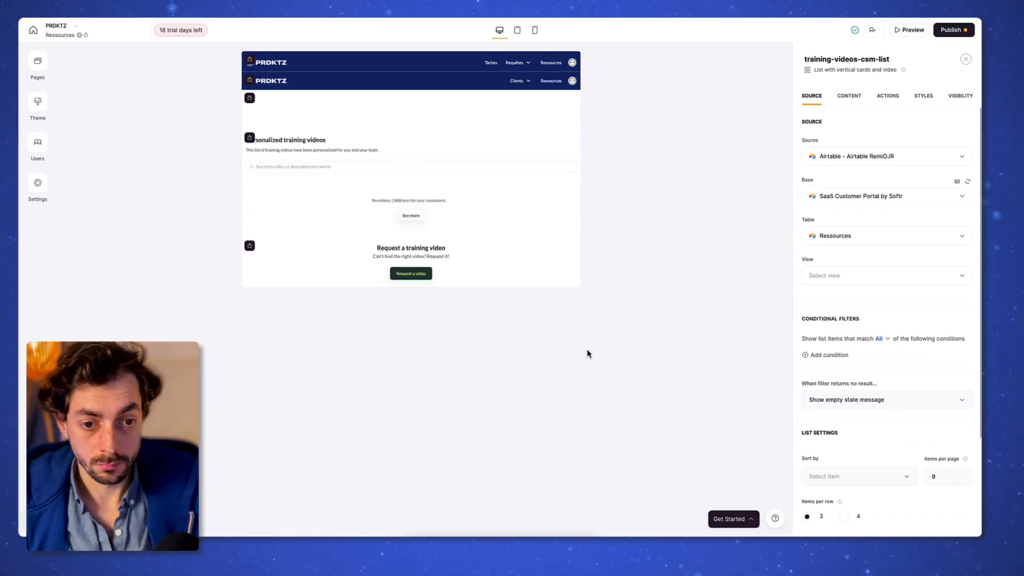
# Step: Filter the list by Customer and make Customer a searchable field
pyautogui.click(848, 99)
pyautogui.click(877, 360)
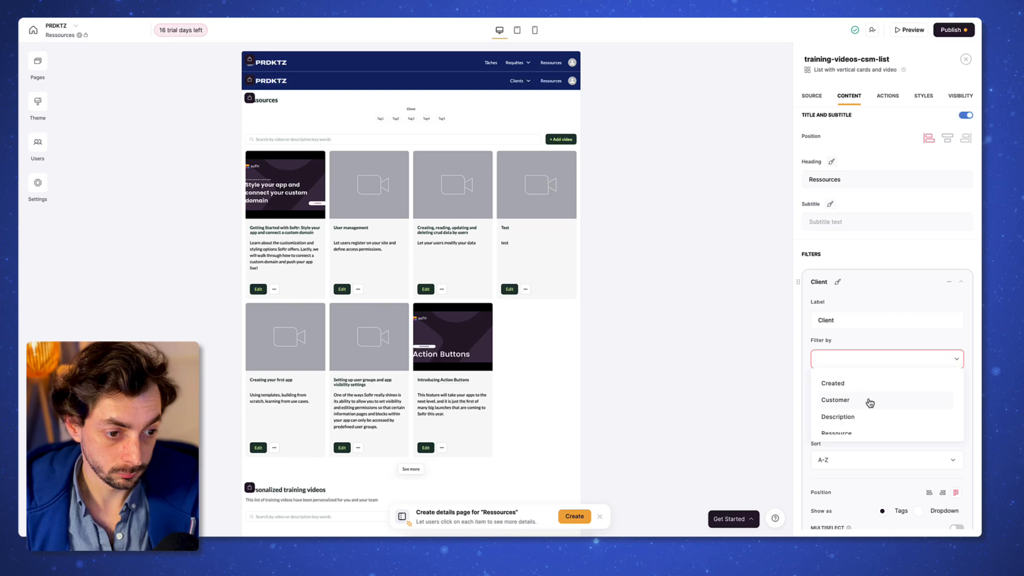
pyautogui.click(869, 401)
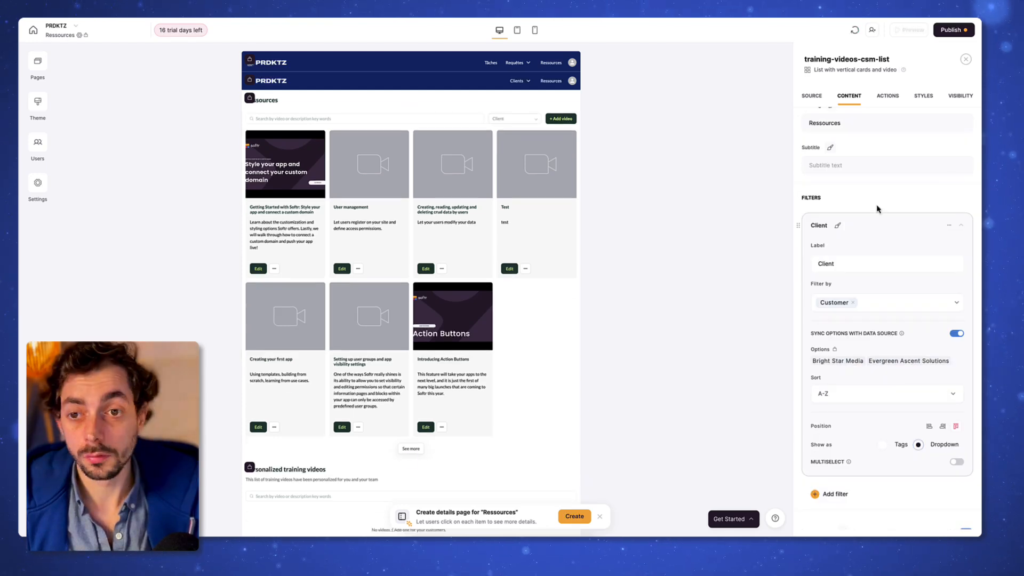
pyautogui.scroll(-5, 875, 208)
pyautogui.click(851, 234)
pyautogui.click(930, 234)
pyautogui.click(837, 322)
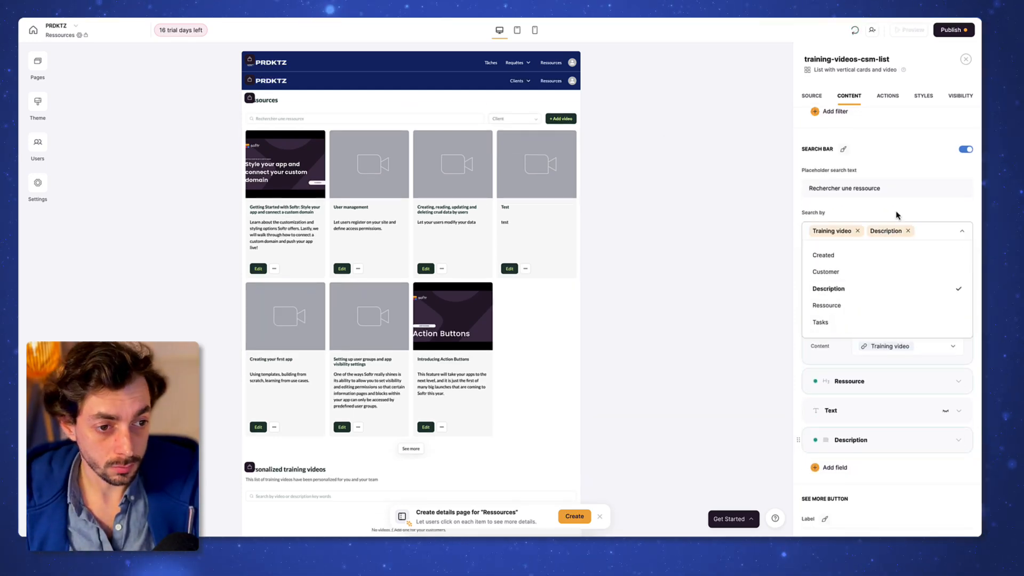
# Step: Replace the Training video field's placeholder with French text beginning 'Decri'
pyautogui.click(826, 270)
pyautogui.scroll(-3, 848, 214)
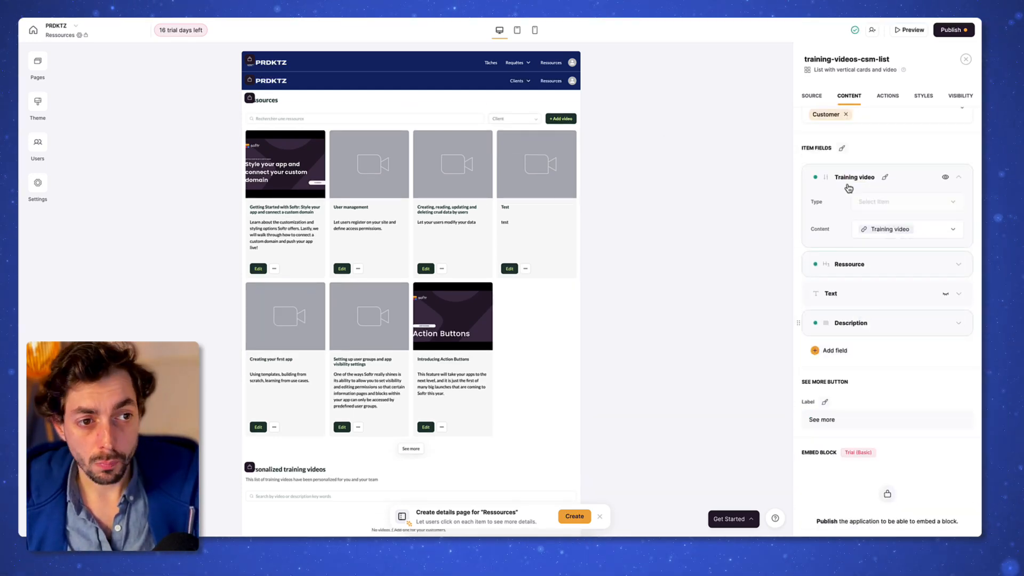
pyautogui.click(912, 294)
pyautogui.click(912, 294)
pyautogui.click(907, 229)
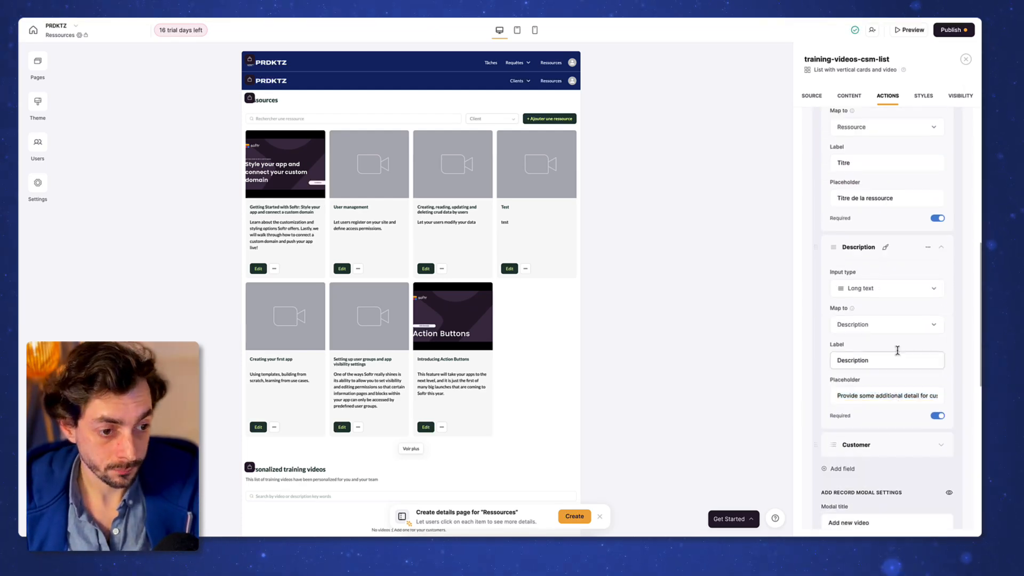
pyautogui.tripleClick(896, 396)
pyautogui.write('Decri')
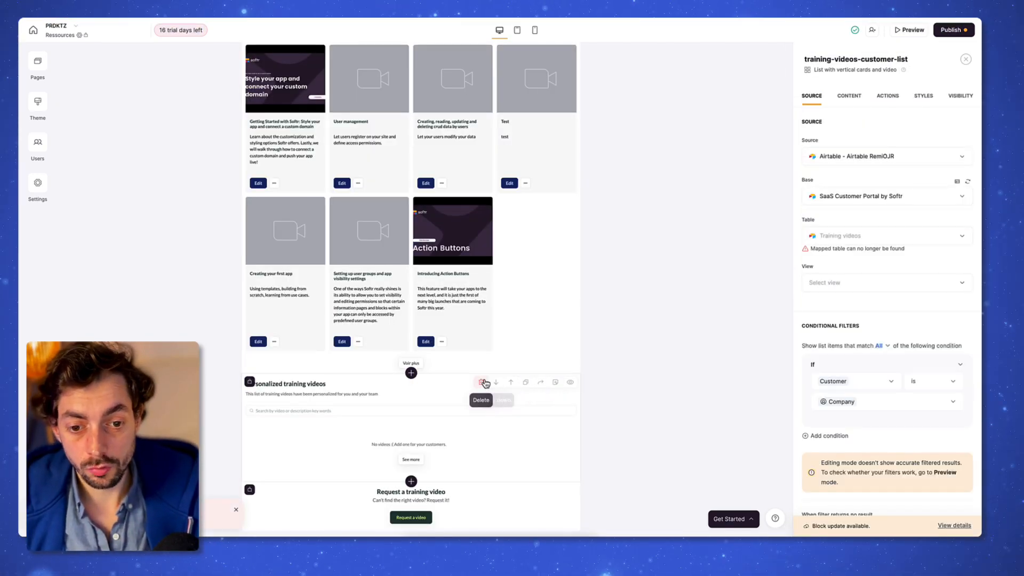
# Step: Delete the personalized training videos section and duplicate the Ressources list
pyautogui.click(483, 384)
pyautogui.click(581, 298)
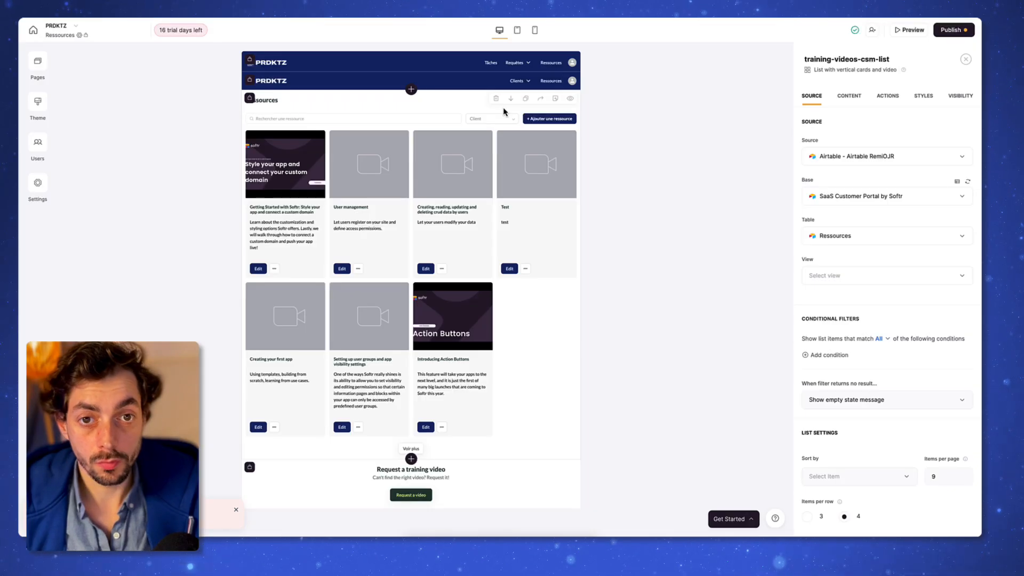
pyautogui.click(527, 100)
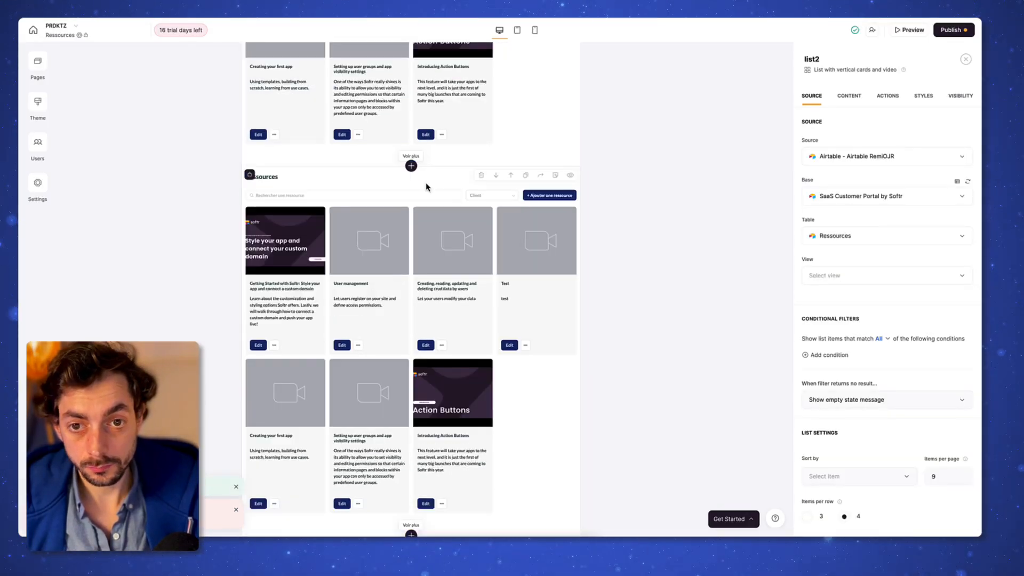
# Step: Limit the duplicated list to Clients actifs and Clients Trial, removing Equipe
pyautogui.click(959, 96)
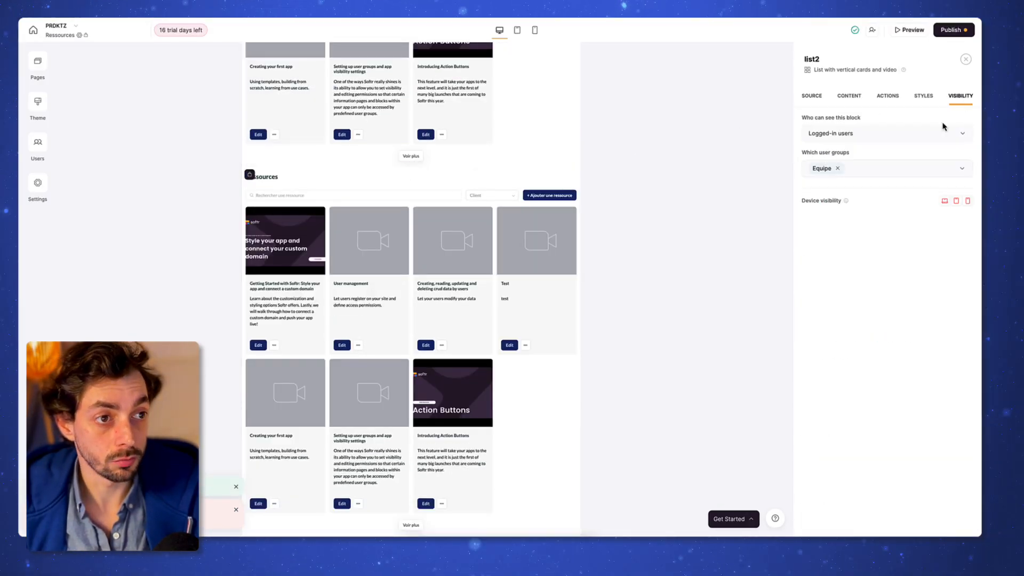
pyautogui.click(839, 171)
pyautogui.click(845, 214)
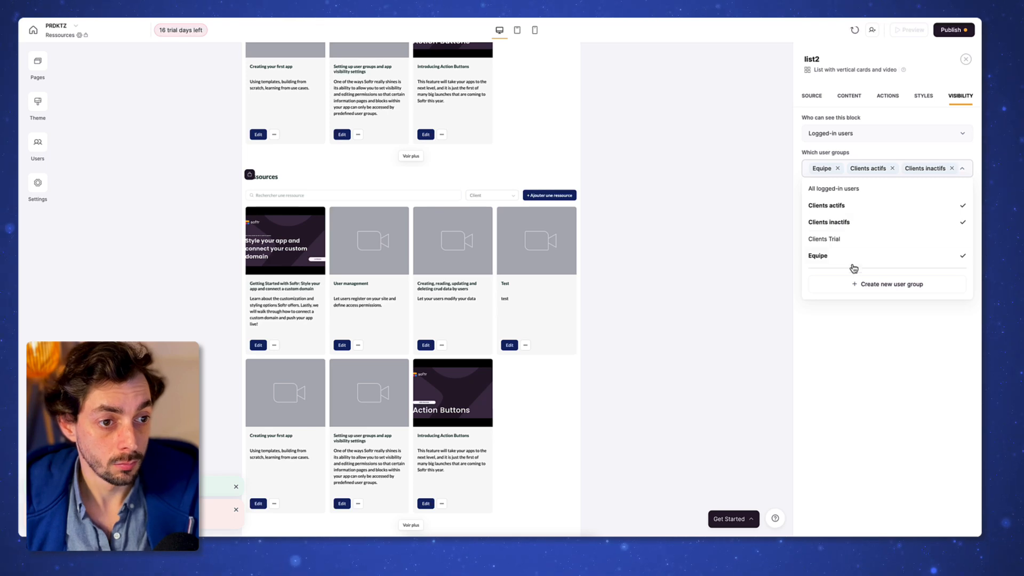
pyautogui.click(843, 240)
pyautogui.click(843, 268)
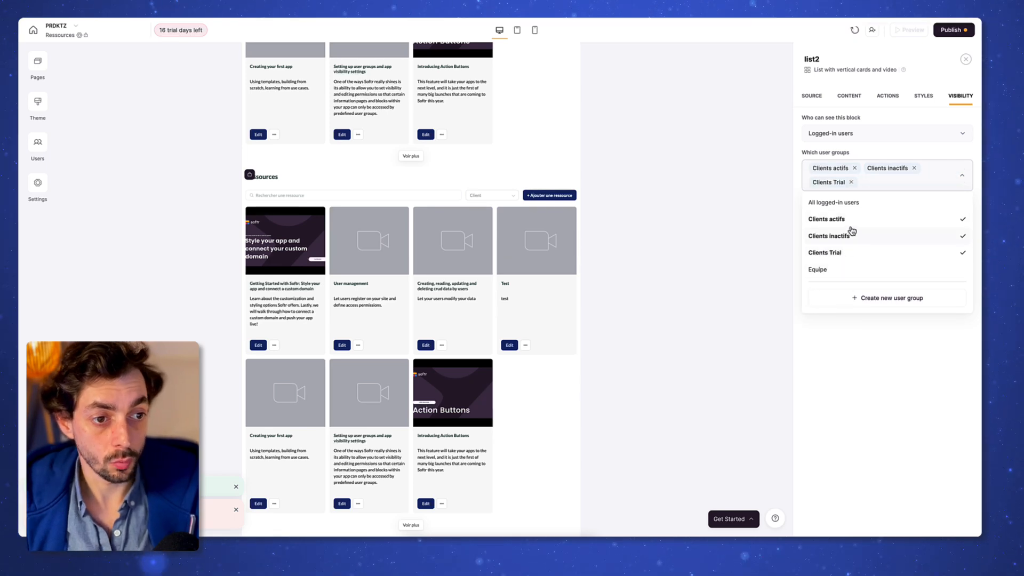
pyautogui.click(854, 362)
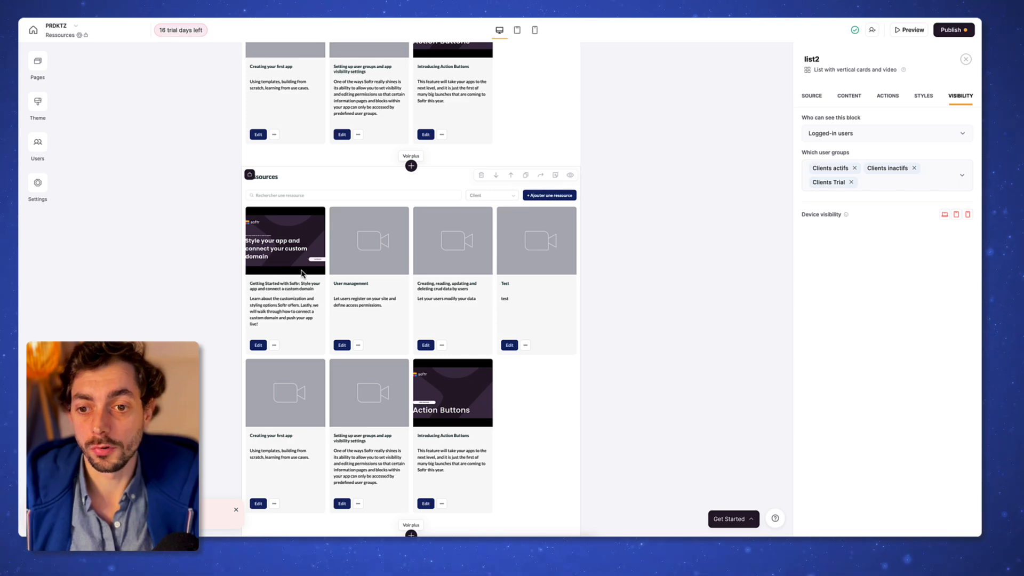
# Step: Delete the Client filter from the duplicated Ressources list
pyautogui.scroll(-2, 607, 269)
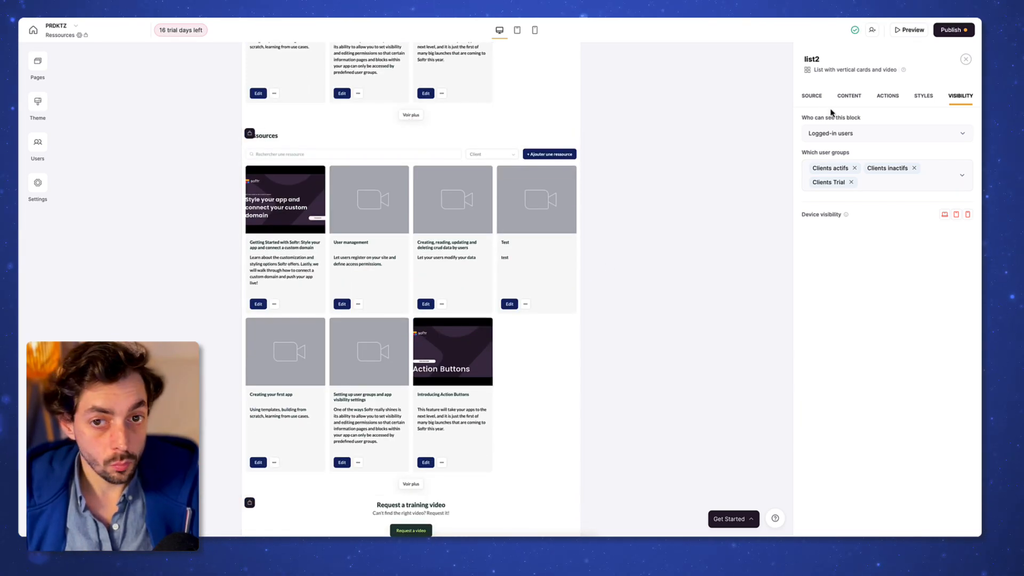
pyautogui.click(812, 96)
pyautogui.scroll(-3, 880, 381)
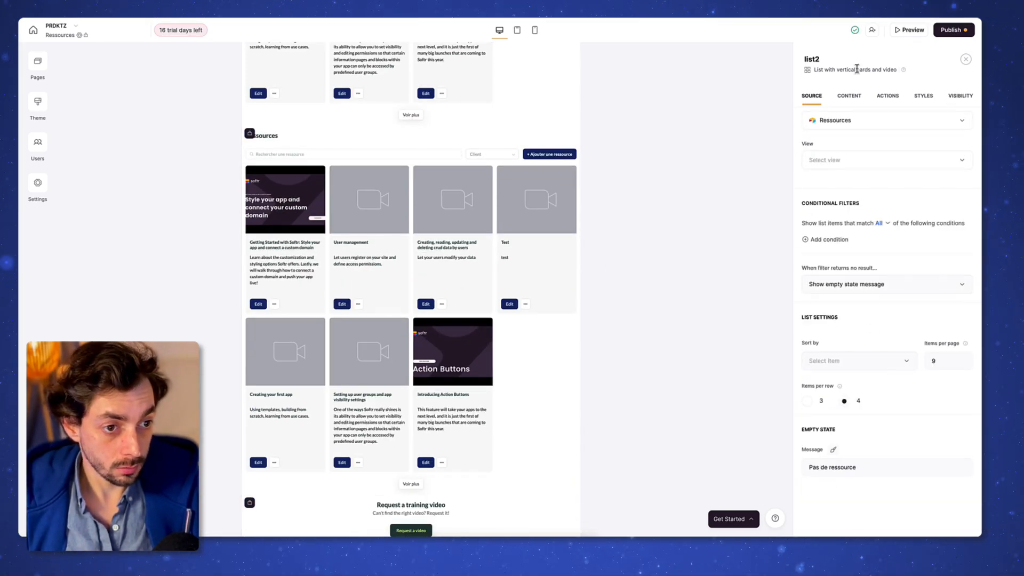
pyautogui.click(849, 96)
pyautogui.click(949, 251)
pyautogui.click(944, 283)
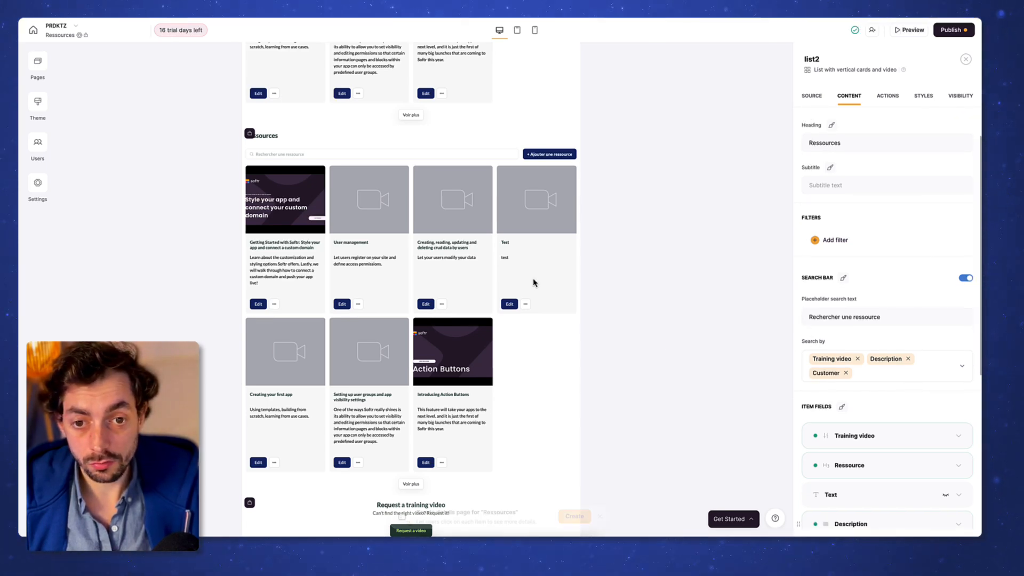
# Step: Delete the add-resource topbar button and the Edit and Supprimer card buttons
pyautogui.click(887, 96)
pyautogui.click(931, 154)
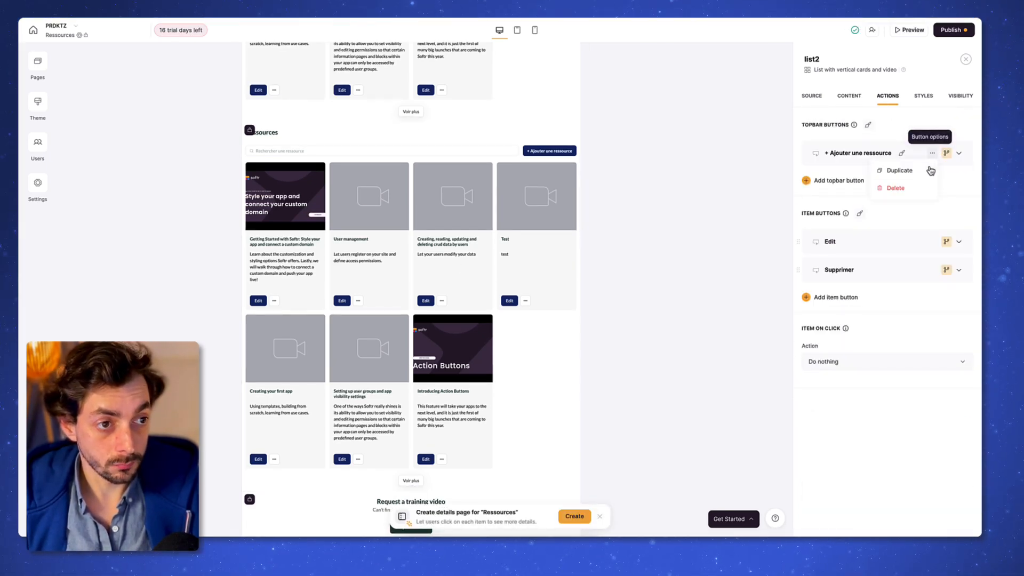
pyautogui.click(917, 188)
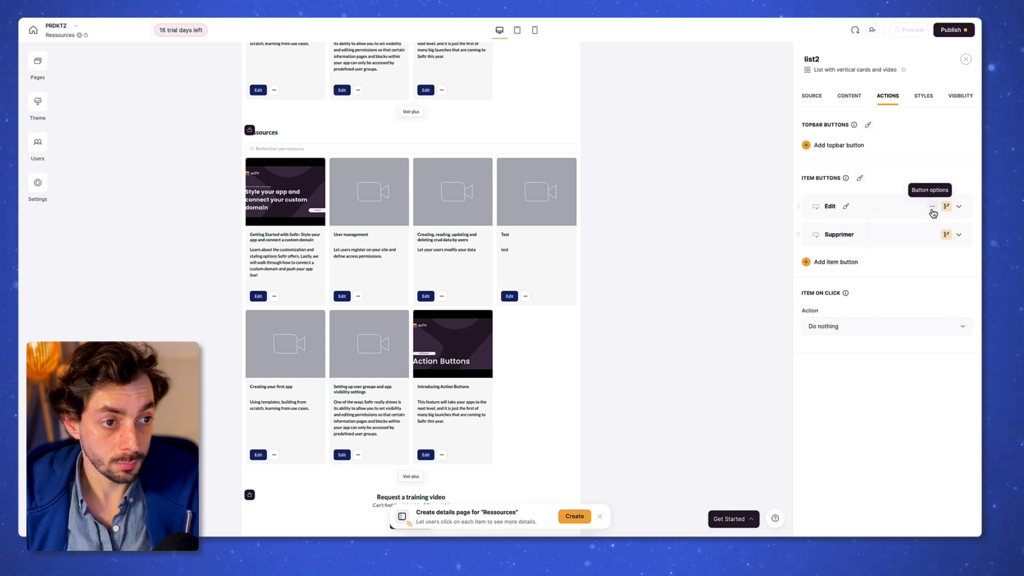
pyautogui.click(928, 208)
pyautogui.click(916, 241)
pyautogui.click(931, 207)
pyautogui.click(917, 240)
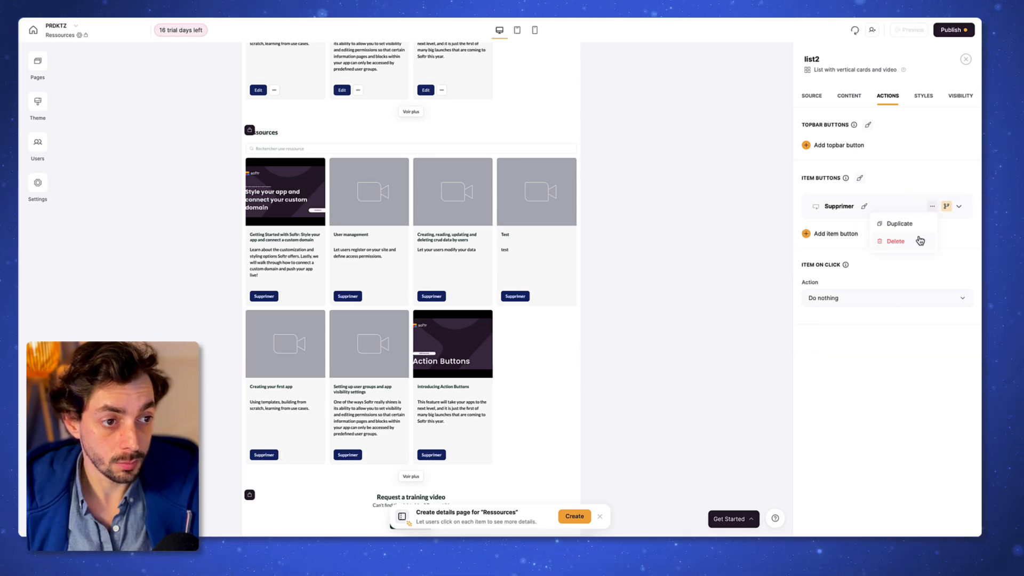
pyautogui.click(459, 515)
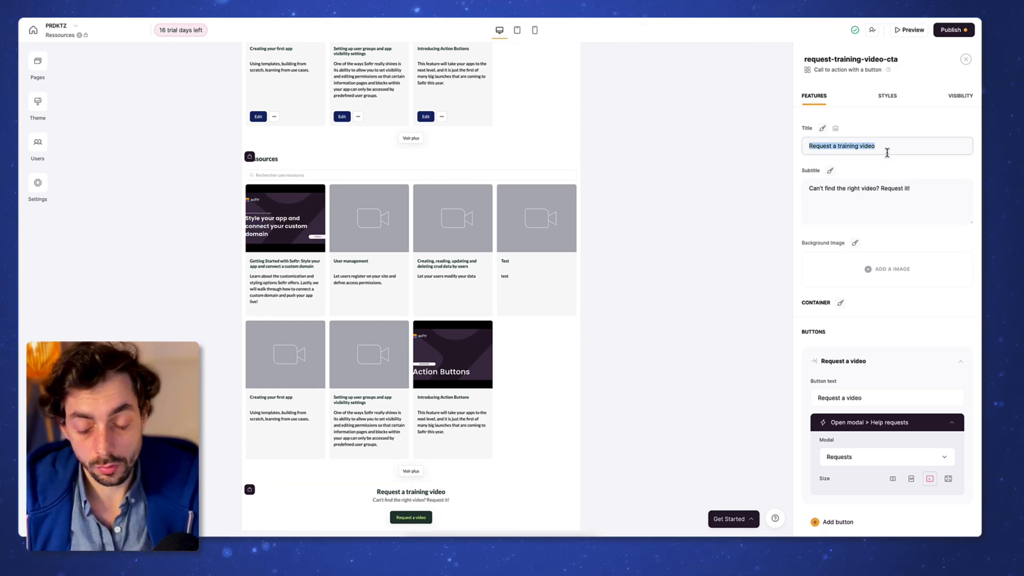
# Step: Rewrite the block in French: title 'Demander une nouvelle ressource', new subtitle, button 'Demander une ressource'
pyautogui.write('Demander une nouvelle ressource')
pyautogui.press('Tab')
pyautogui.hotkey('ctrl', 'a')
pyautogui.write('Vous ne trouvez pas une ressource adaptée au besoin')
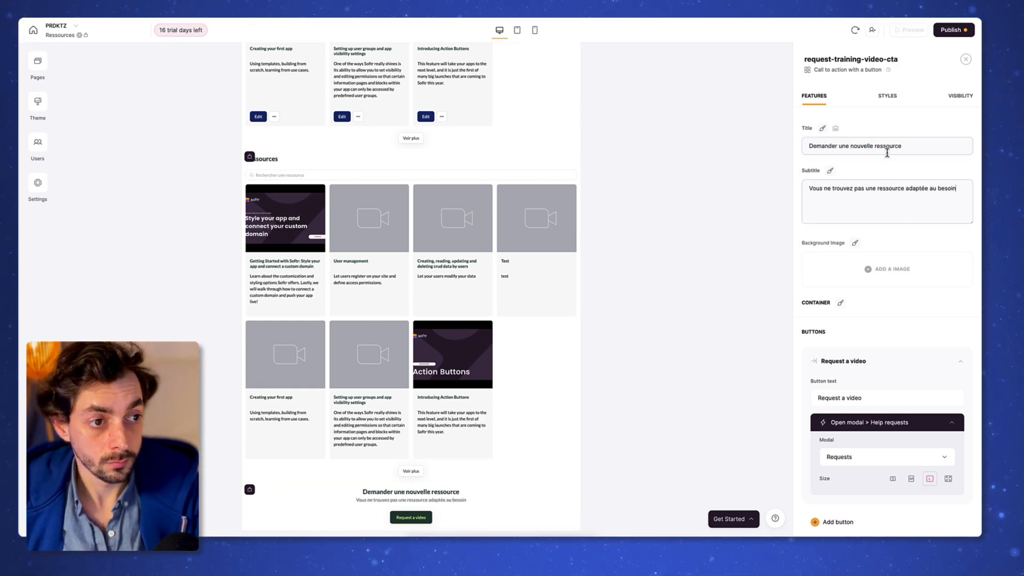
pyautogui.write(', cliquez ici pour nous faire une requête')
pyautogui.scroll(-3, 887, 229)
pyautogui.tripleClick(887, 258)
pyautogui.write('Demander une ressource')
# Step: Give the request button a navy #112668 background
pyautogui.scroll(-1, 887, 263)
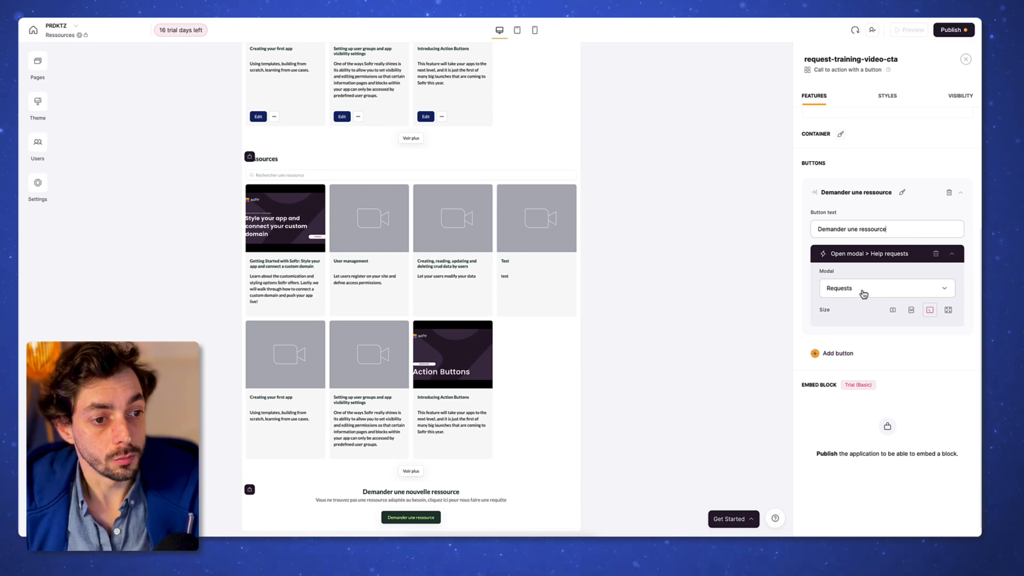
pyautogui.click(860, 294)
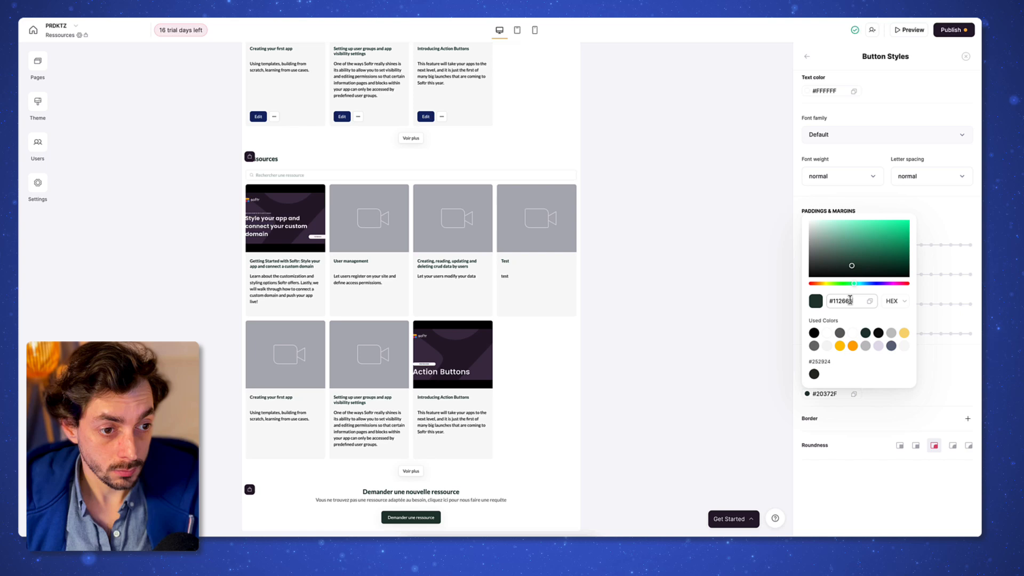
pyautogui.click(431, 512)
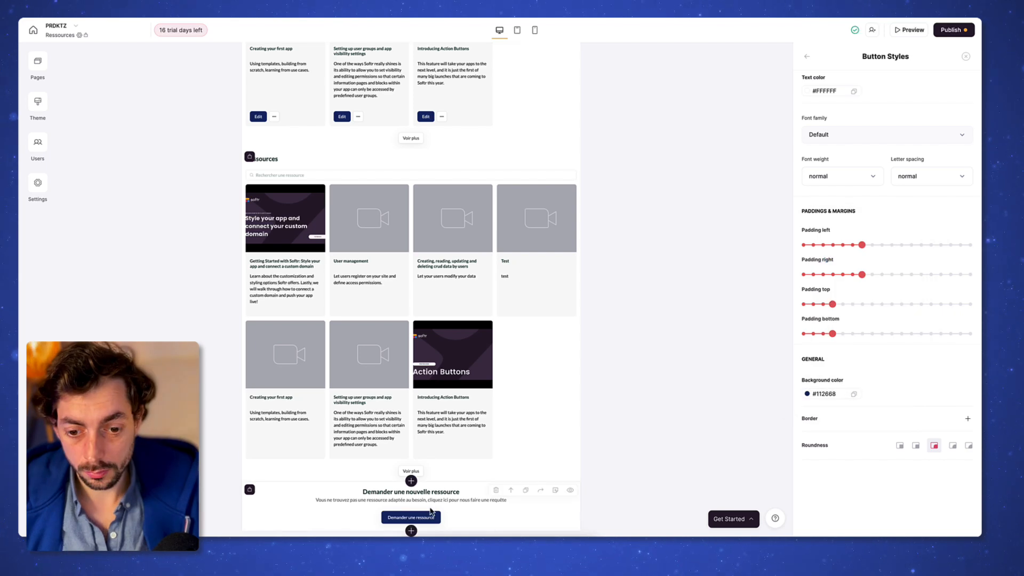
pyautogui.click(807, 56)
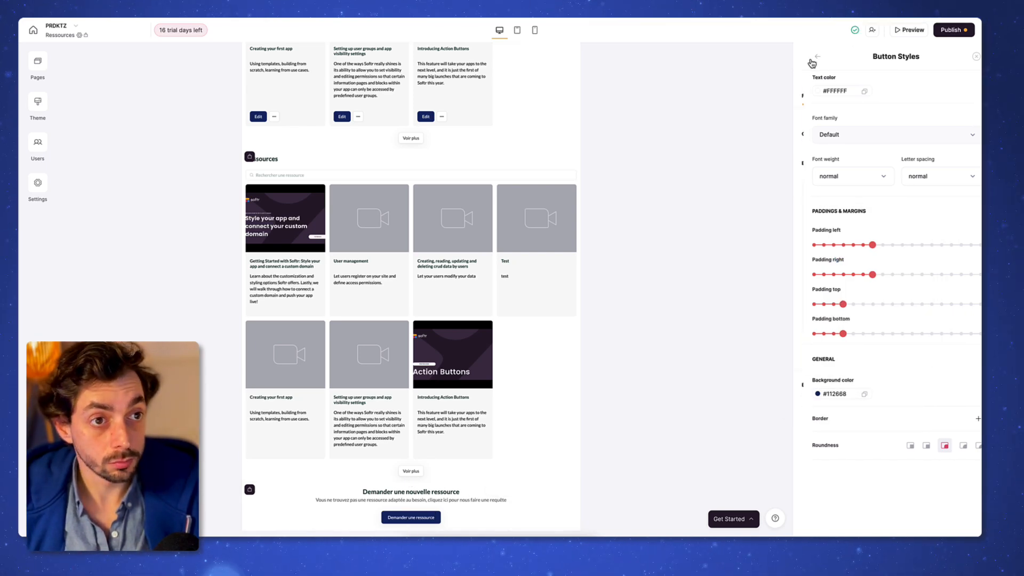
# Step: Add Clients Trial to the block's visible user groups
pyautogui.click(959, 97)
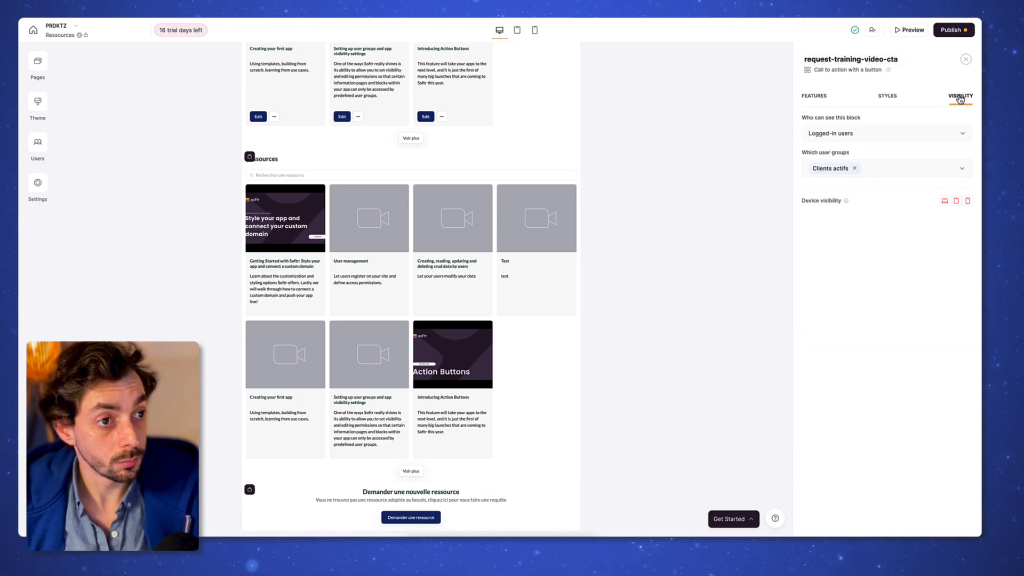
pyautogui.click(881, 167)
pyautogui.click(845, 238)
pyautogui.click(879, 386)
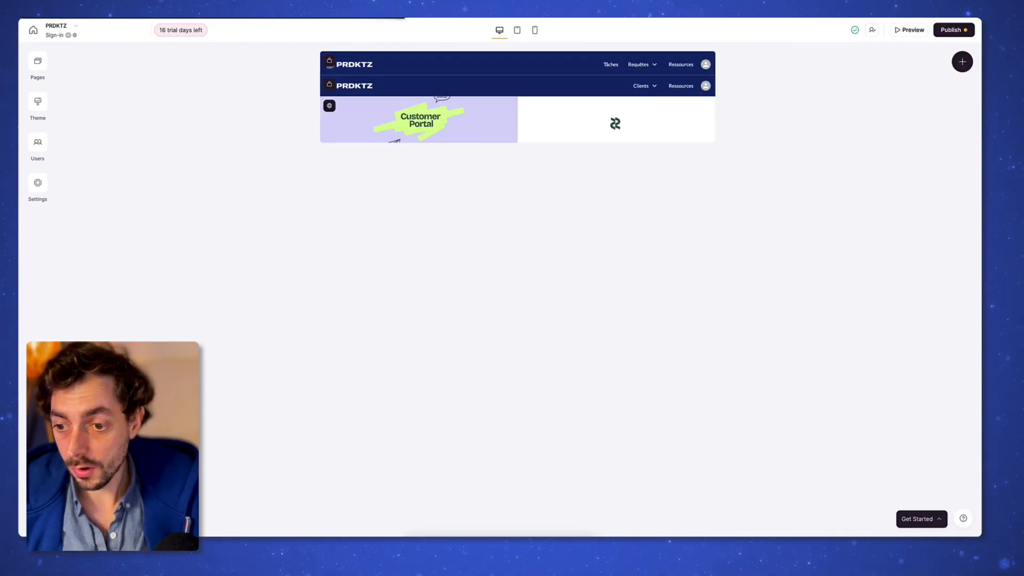
# Step: Make the Sign In button navy
pyautogui.scroll(-1, 869, 293)
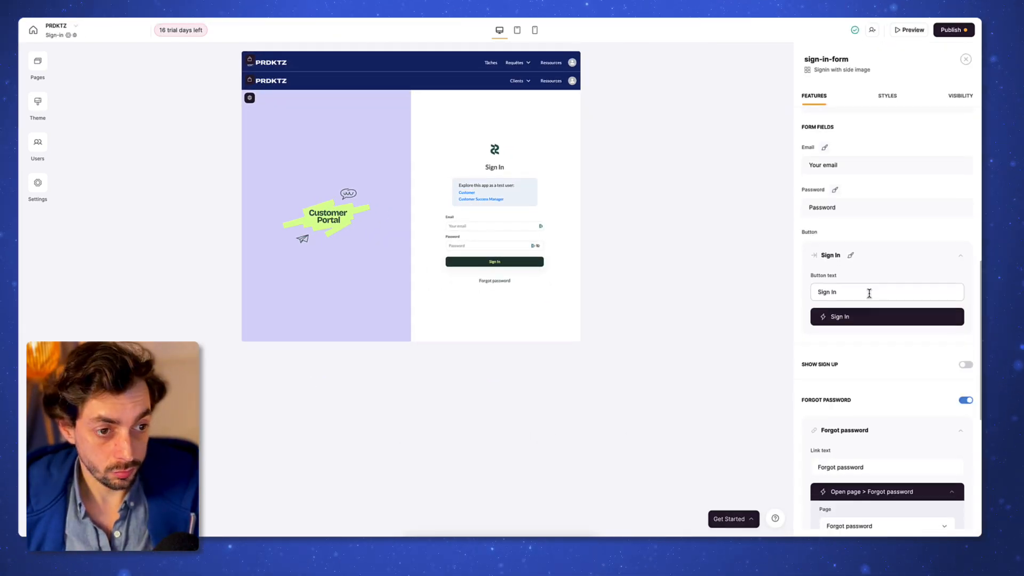
pyautogui.click(852, 258)
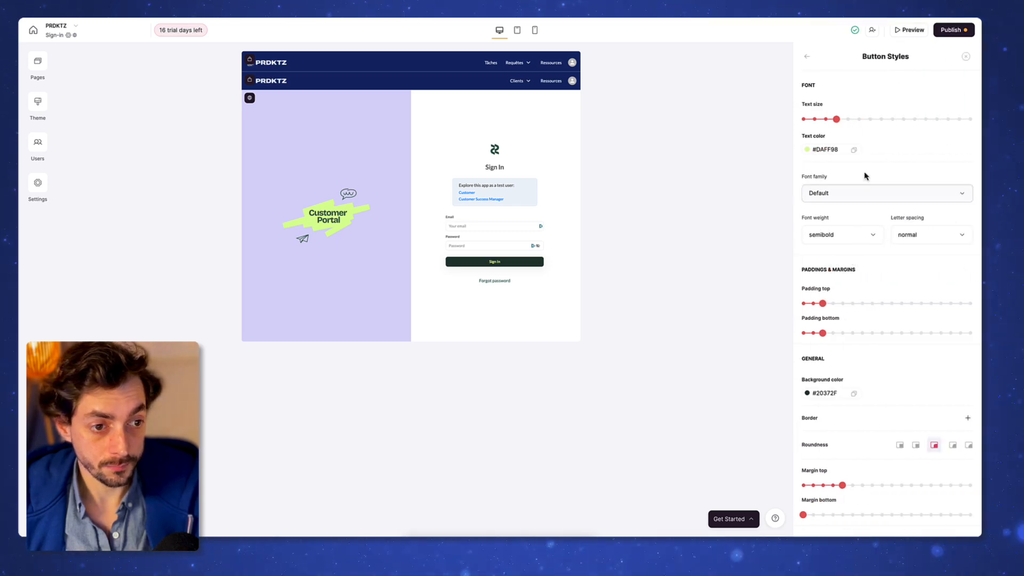
pyautogui.click(816, 391)
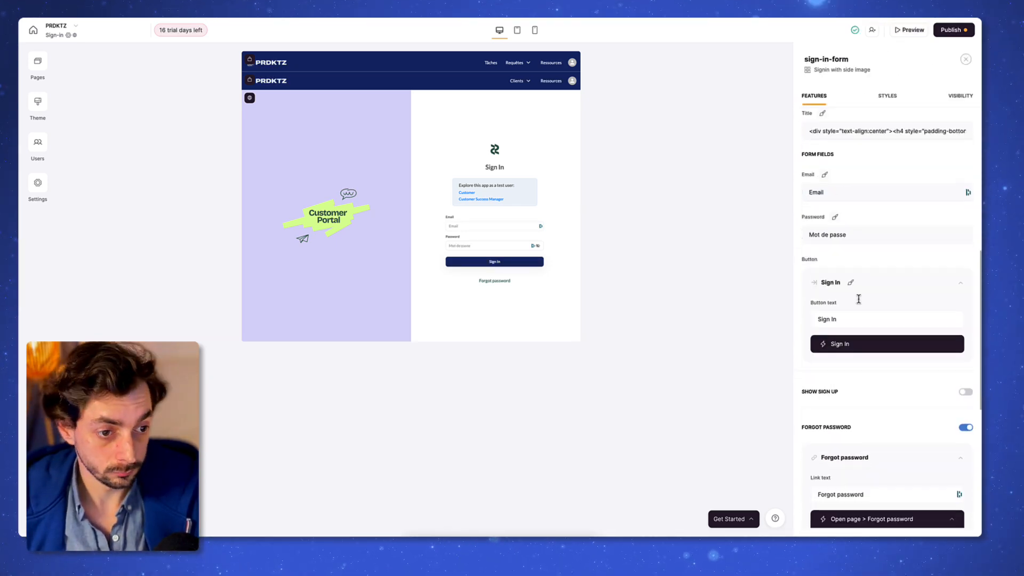
pyautogui.scroll(-6, 880, 346)
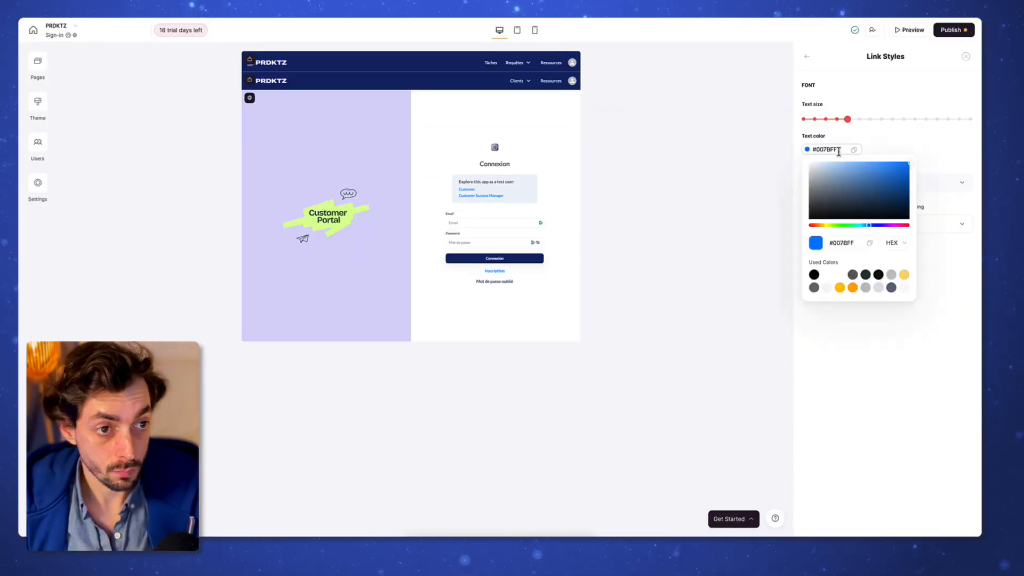
# Step: On Forgot password, use the dashed-circle logo and set 'Mot de passe oublié', 'Adresse email', 'Réinitialiser le mot de passe'
pyautogui.click(852, 333)
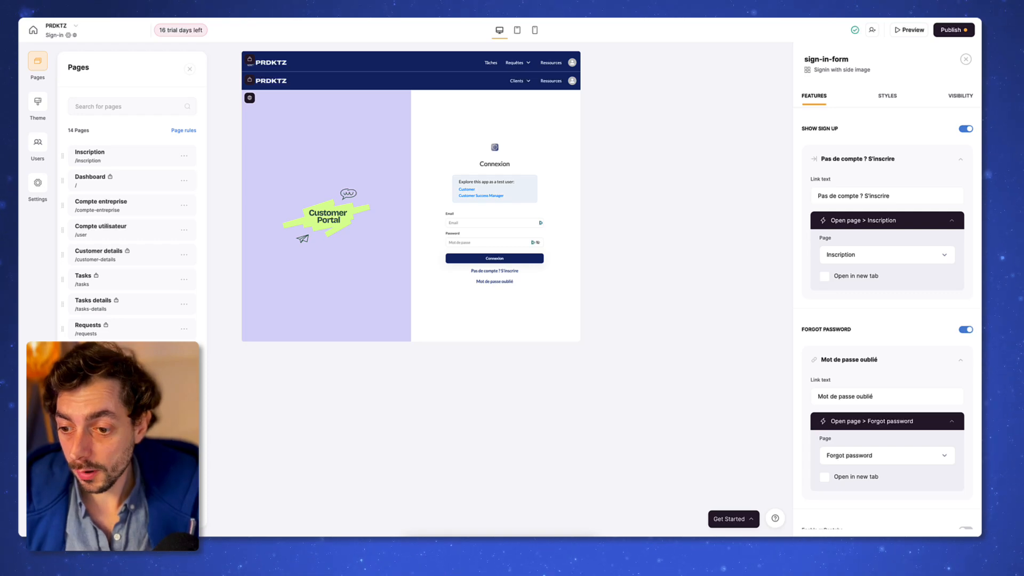
pyautogui.click(476, 281)
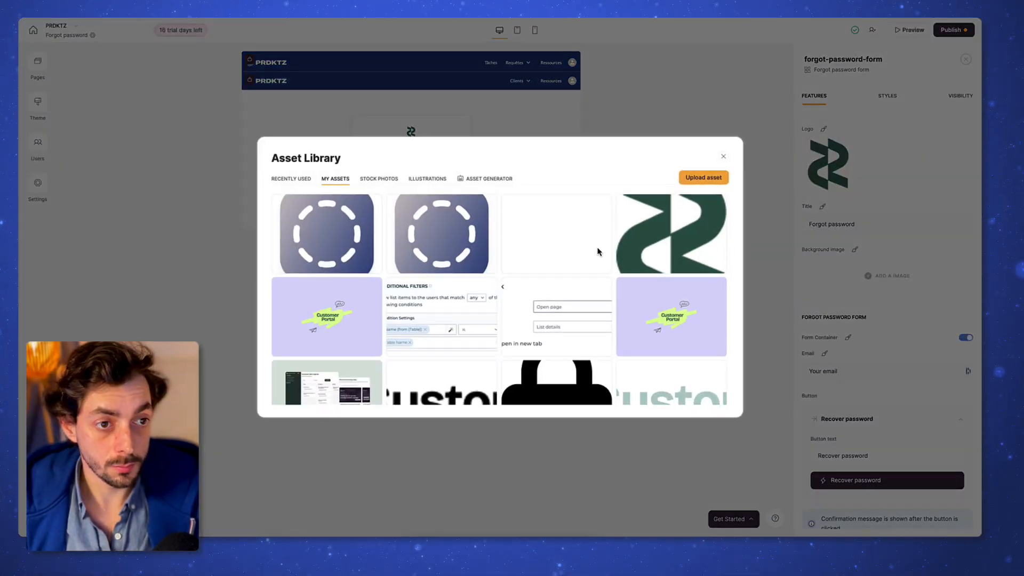
pyautogui.click(327, 224)
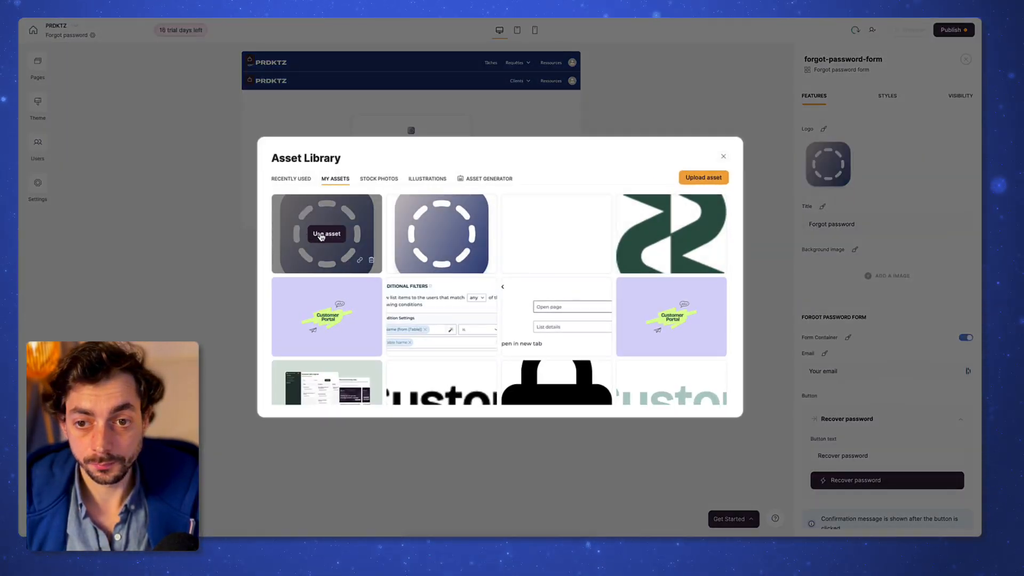
pyautogui.tripleClick(832, 176)
pyautogui.write('Mot de passe oublié')
pyautogui.tripleClick(832, 324)
pyautogui.write('Adresse email')
pyautogui.tripleClick(845, 410)
pyautogui.write('Réinitialiser le mot de passe')
# Step: Make the recover button navy and add the confirmation line 'Merci de vérifier vos emails…'
pyautogui.scroll(-2, 879, 326)
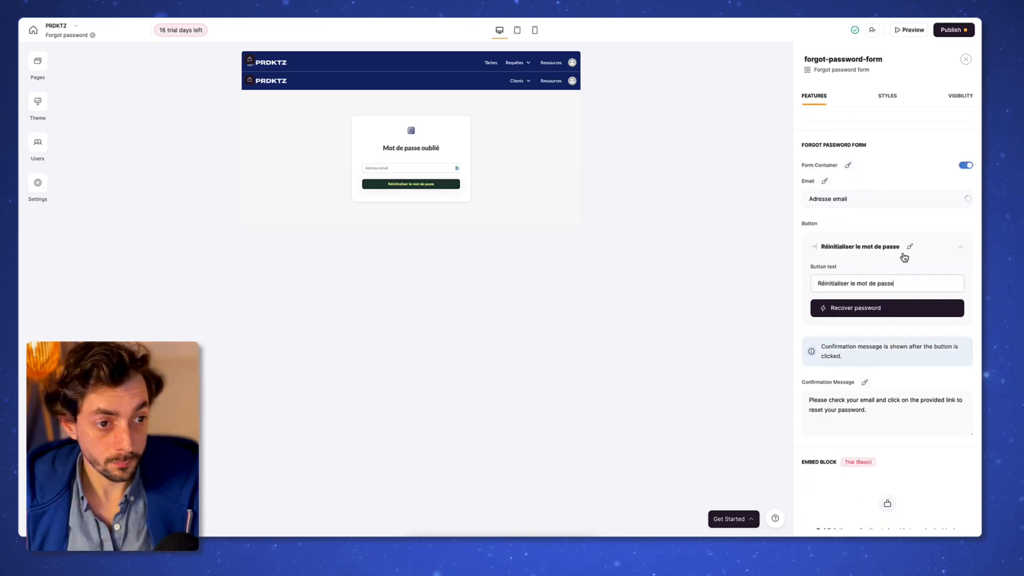
pyautogui.click(809, 59)
pyautogui.scroll(-1, 885, 319)
pyautogui.click(894, 378)
pyautogui.press('Return')
pyautogui.write('Merci de véri')
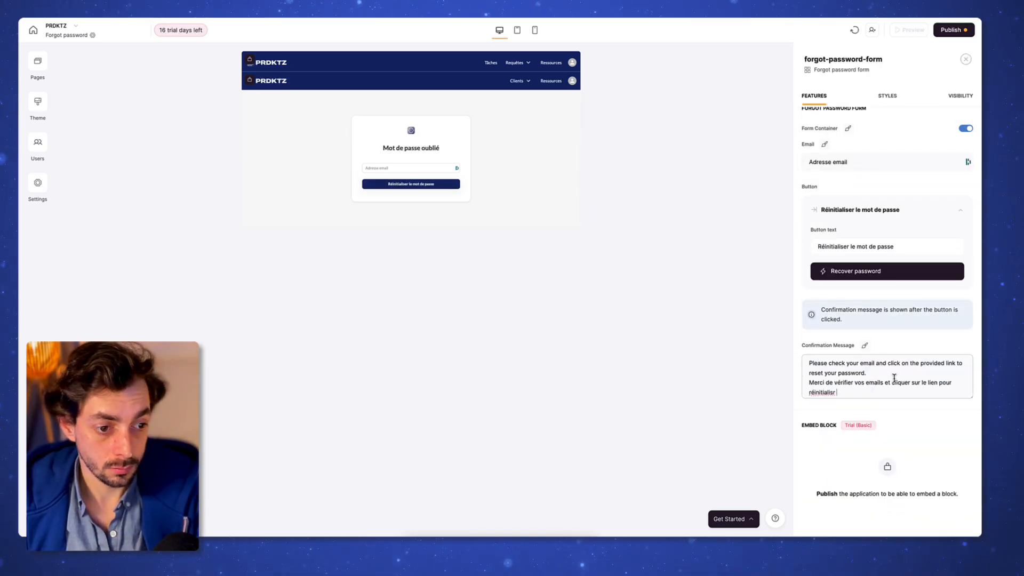
pyautogui.write('fier vos emails et cliquer sur le lien pour réinitialisr')
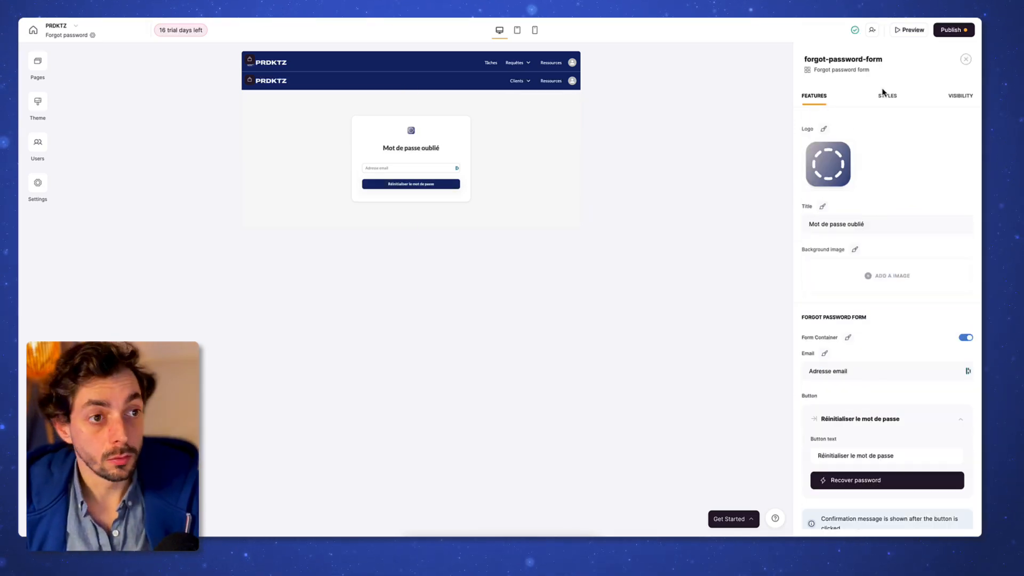
# Step: On Reset password, set title and button 'Réinitialiser le mot de passe' and placeholder 'Nouveau mot de passe'
pyautogui.click(38, 64)
pyautogui.click(106, 363)
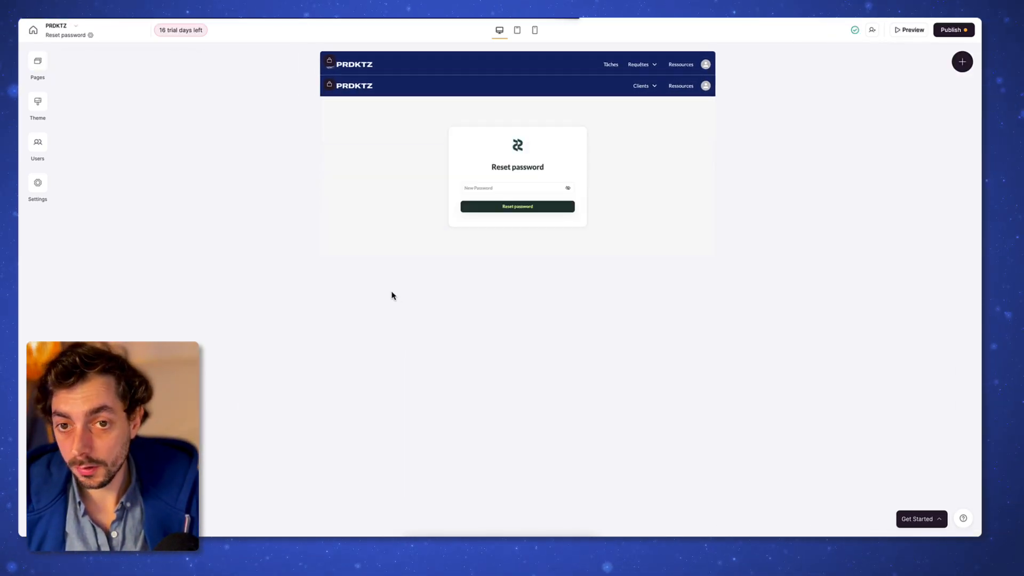
pyautogui.click(523, 192)
pyautogui.tripleClick(877, 224)
pyautogui.write('Réinitialiser le mot de passe')
pyautogui.tripleClick(869, 370)
pyautogui.write('Nouveau mot de passe')
pyautogui.tripleClick(869, 455)
pyautogui.write('Réinitialiser le mot de passe')
# Step: Style the reset button with larger white text on navy, then open Permission denied
pyautogui.click(839, 274)
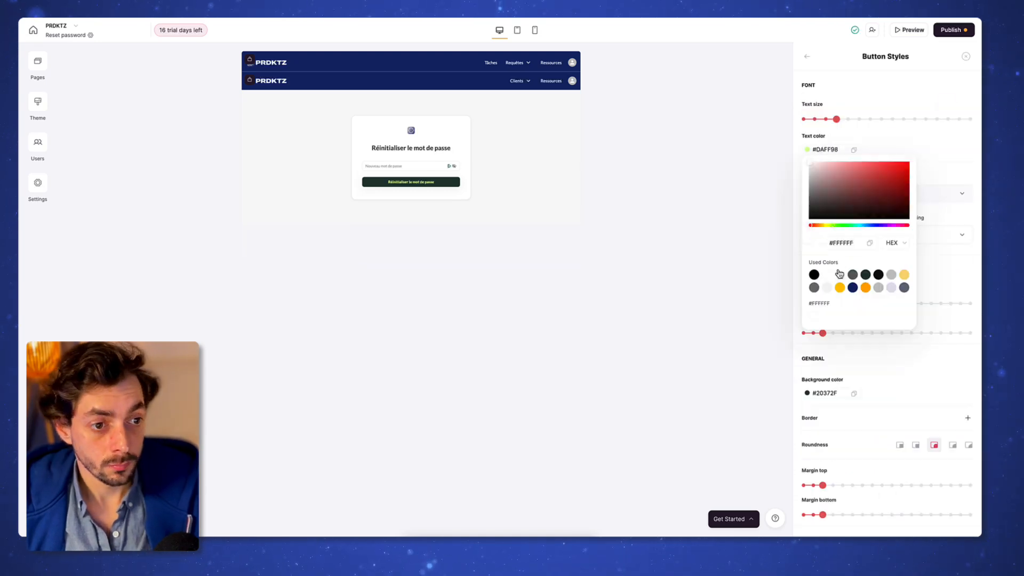
pyautogui.click(847, 119)
pyautogui.click(807, 393)
pyautogui.click(852, 344)
pyautogui.click(807, 57)
pyautogui.click(887, 418)
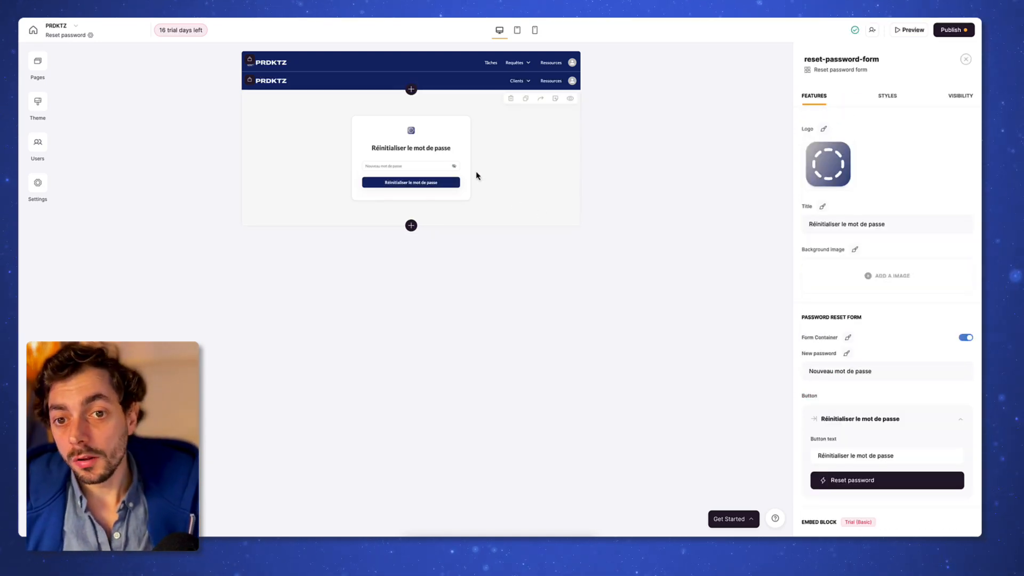
pyautogui.click(38, 69)
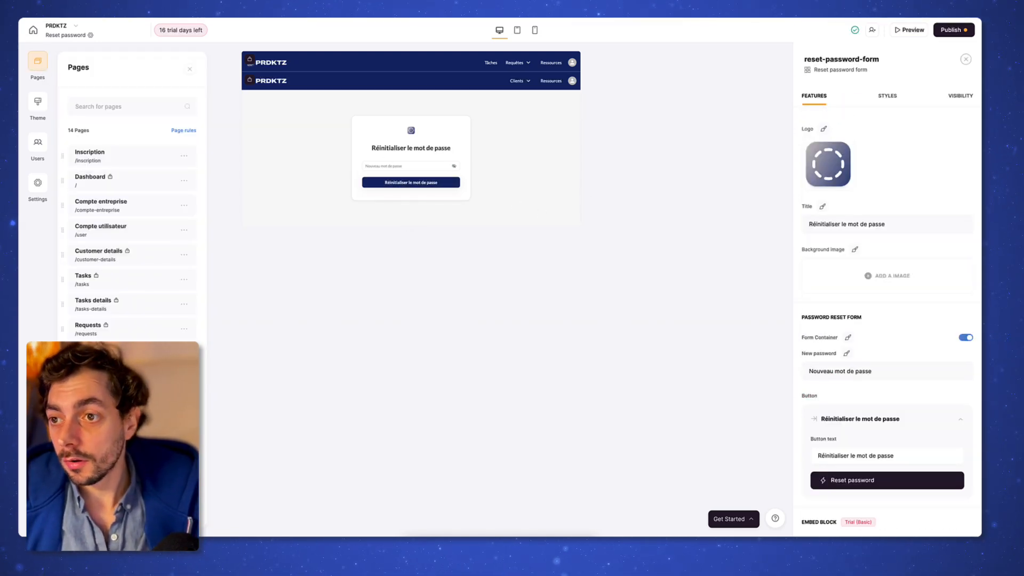
pyautogui.click(112, 453)
# Step: Check the Permission denied block's visibility, then select the client list block on Dashboard
pyautogui.click(578, 182)
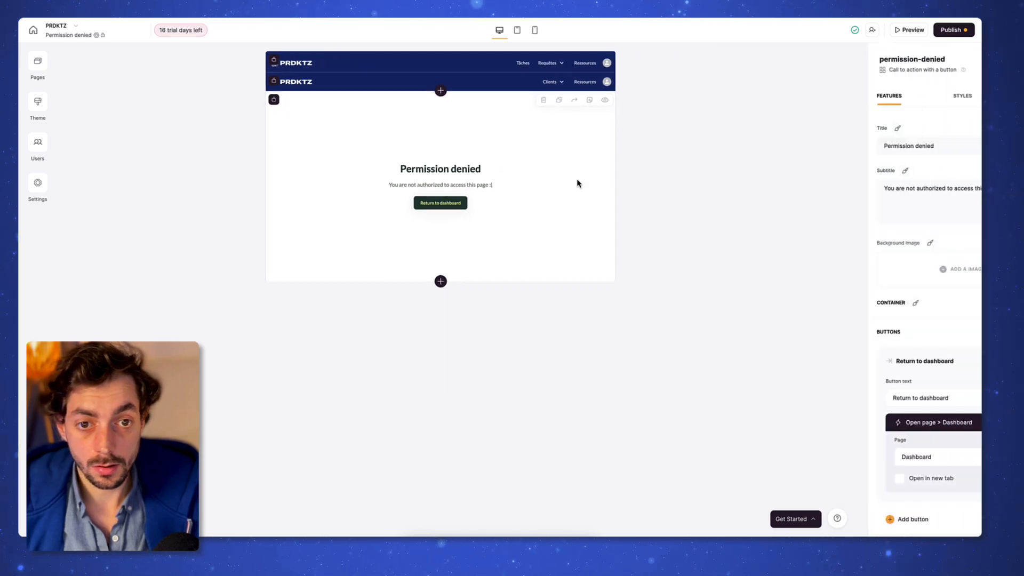
pyautogui.click(958, 98)
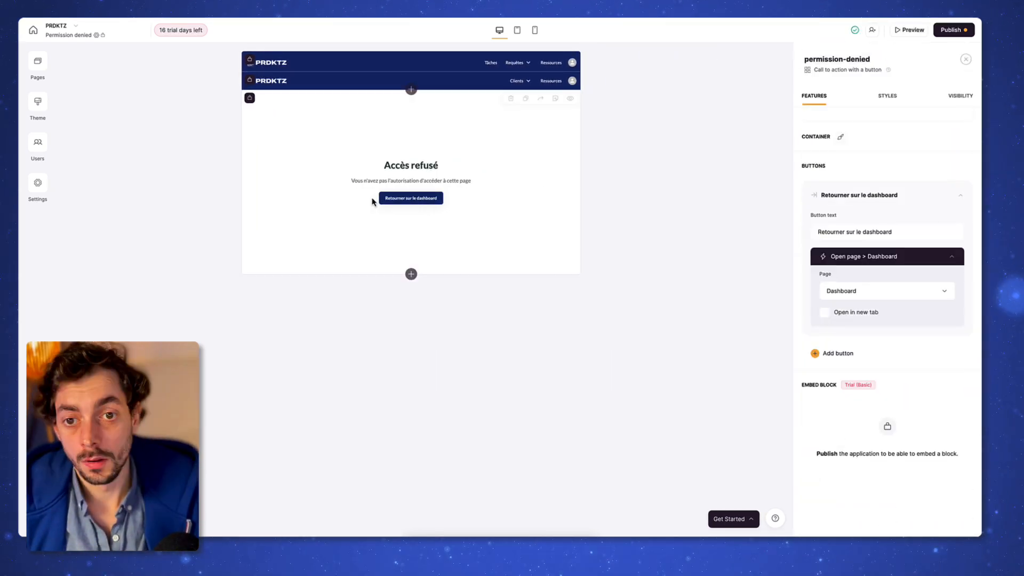
pyautogui.click(37, 61)
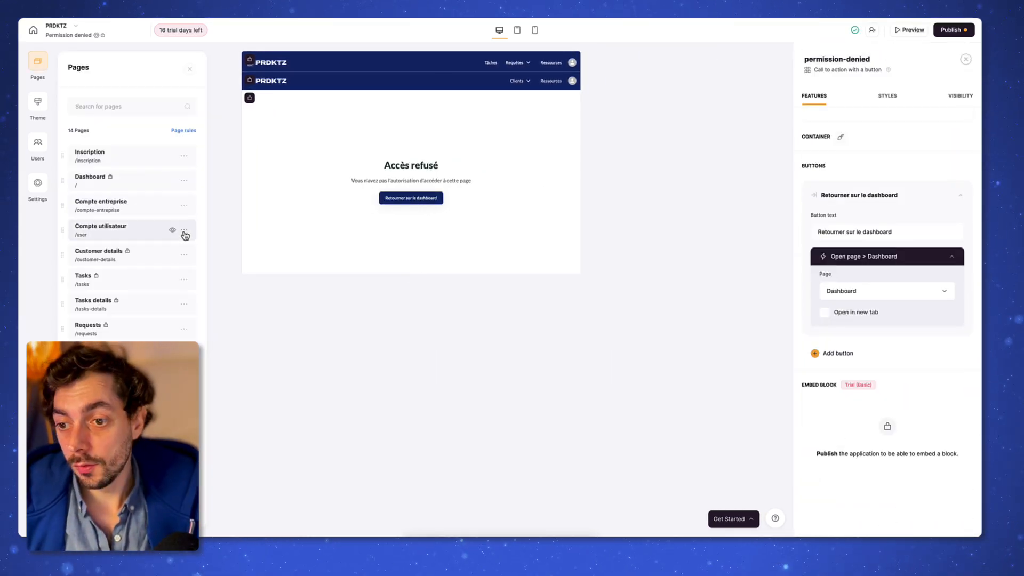
pyautogui.click(143, 166)
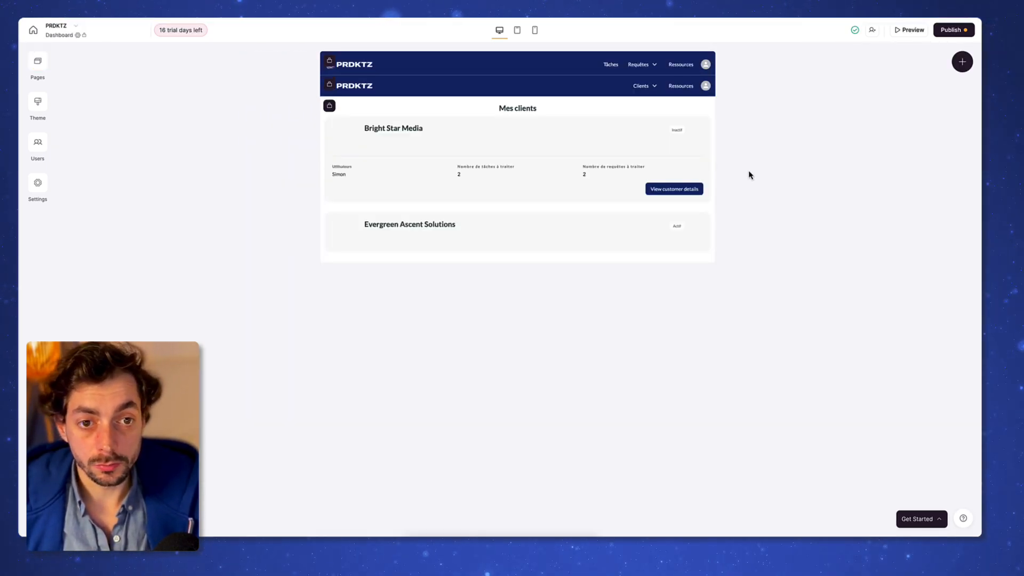
pyautogui.click(443, 104)
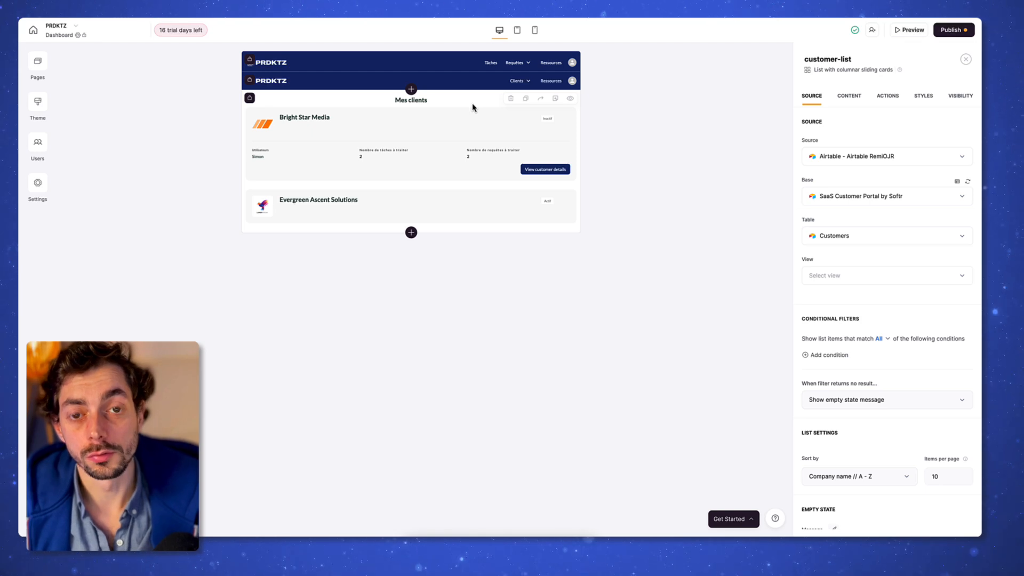
# Step: Copy the Tâches en cours task board from Customer details to the Dashboard page
pyautogui.click(37, 60)
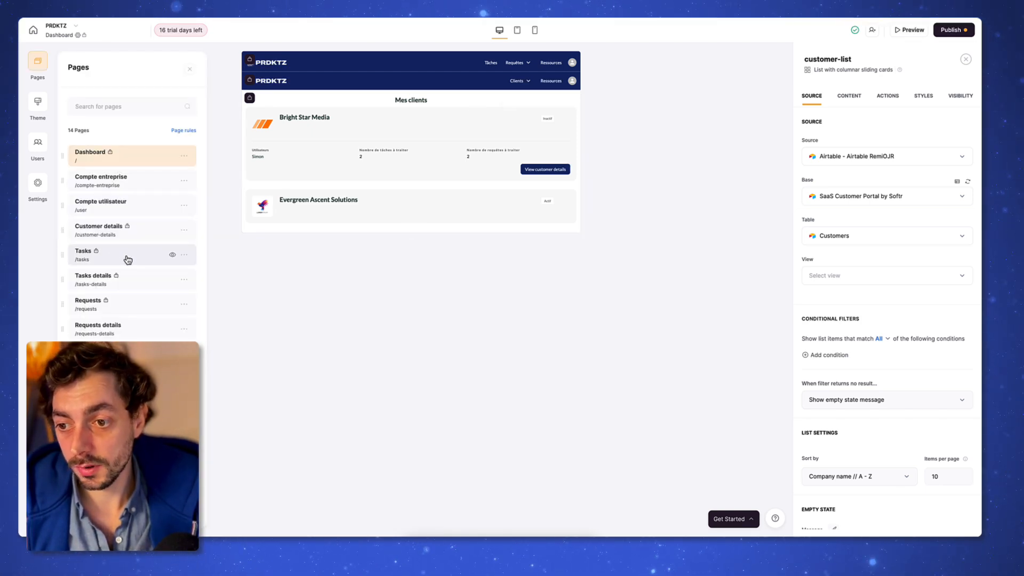
pyautogui.click(128, 231)
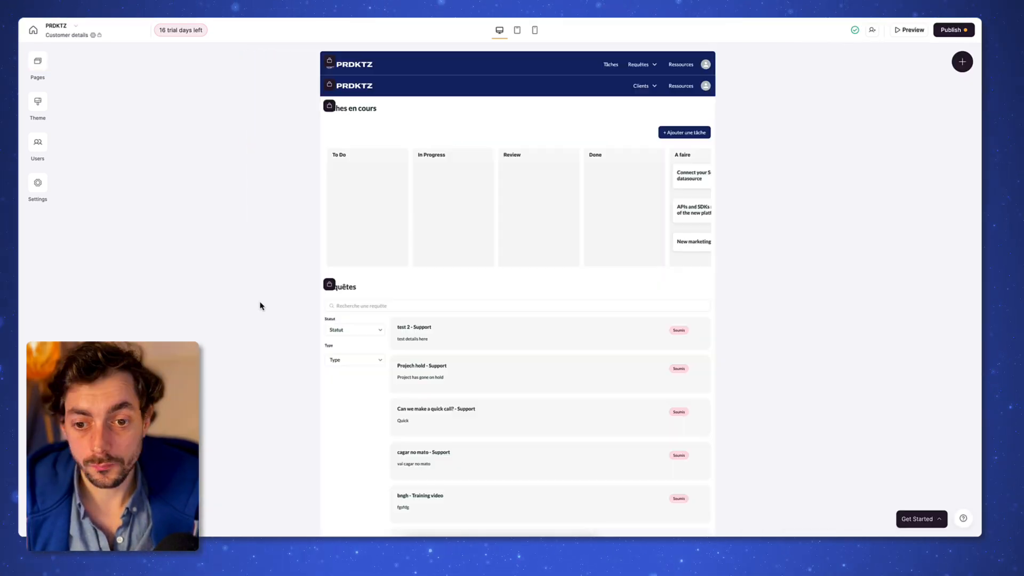
pyautogui.scroll(-3, 260, 304)
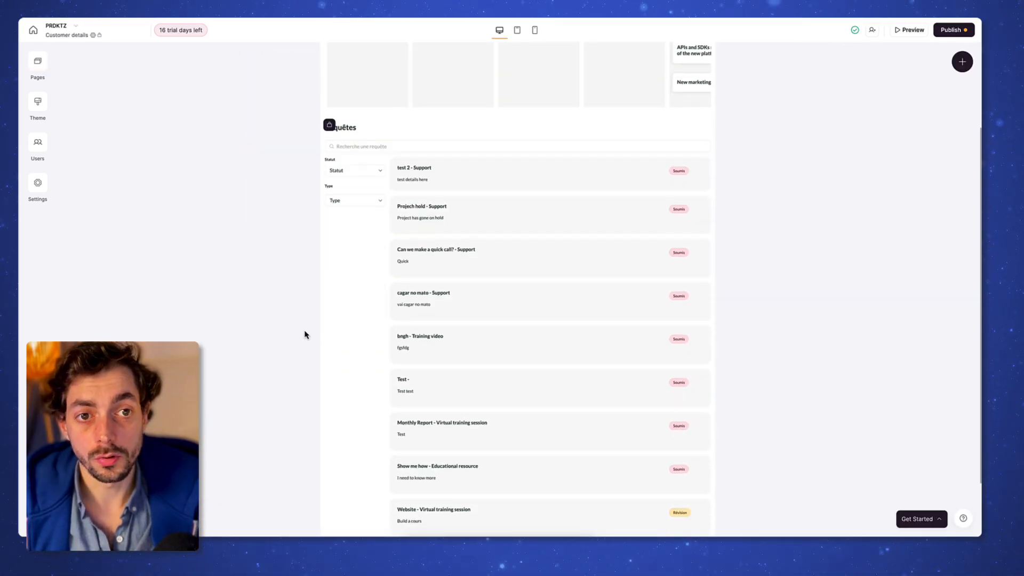
pyautogui.scroll(3, 305, 335)
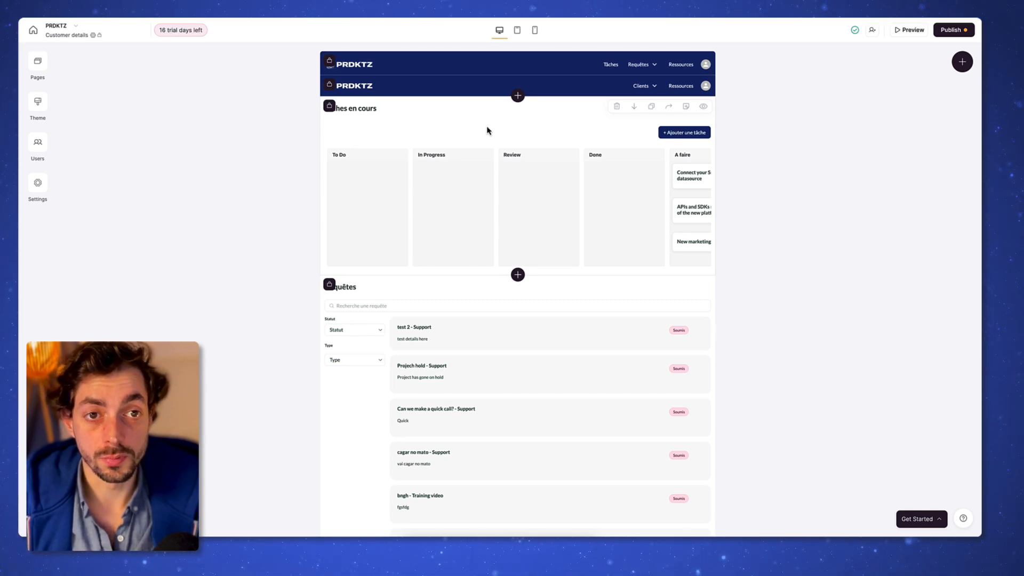
pyautogui.click(669, 106)
pyautogui.click(733, 146)
pyautogui.scroll(-2, 717, 245)
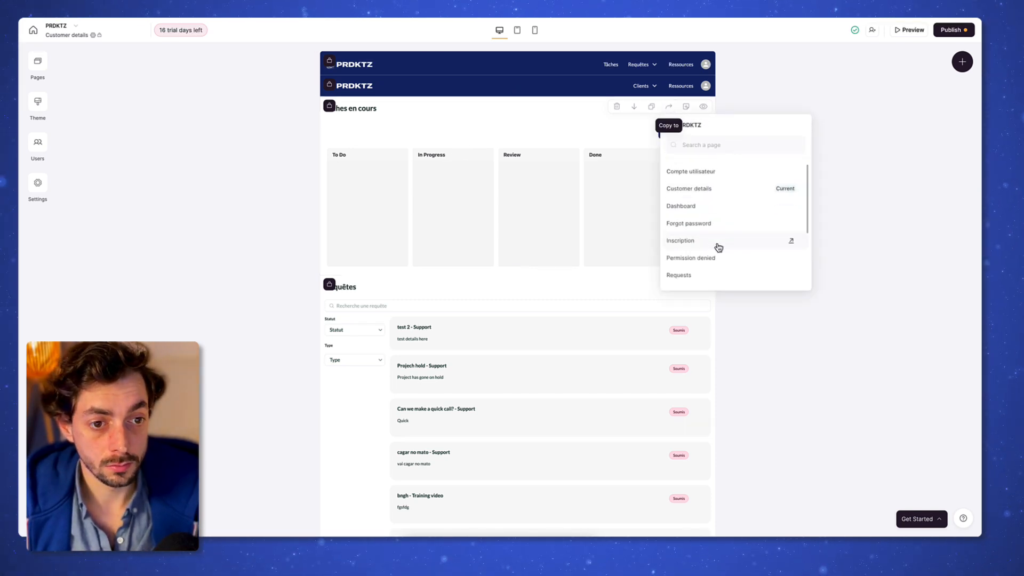
pyautogui.scroll(1, 714, 229)
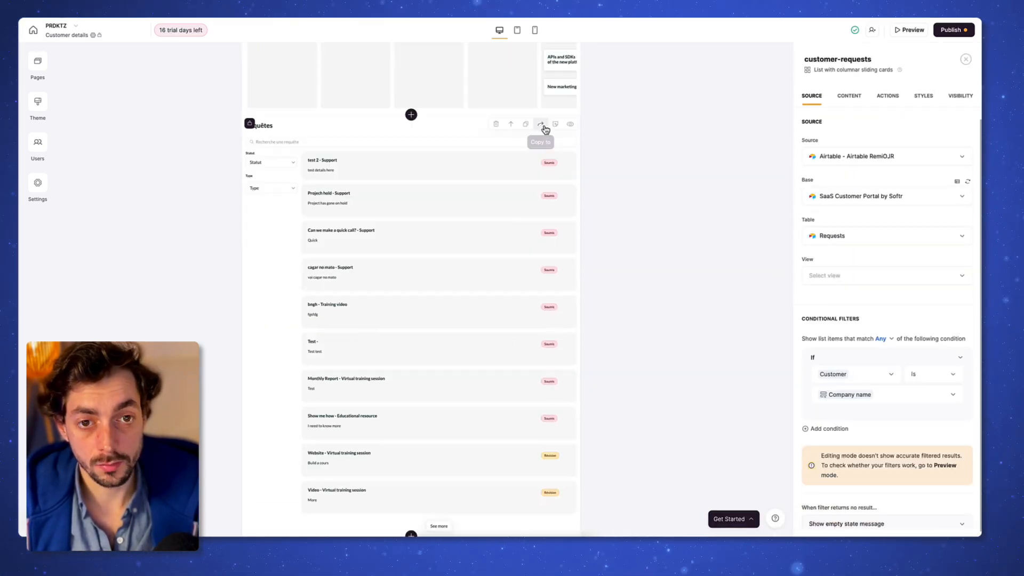
pyautogui.click(543, 127)
# Step: Copy the Requêtes list to Dashboard as well and switch to editing Dashboard
pyautogui.click(608, 158)
pyautogui.click(587, 175)
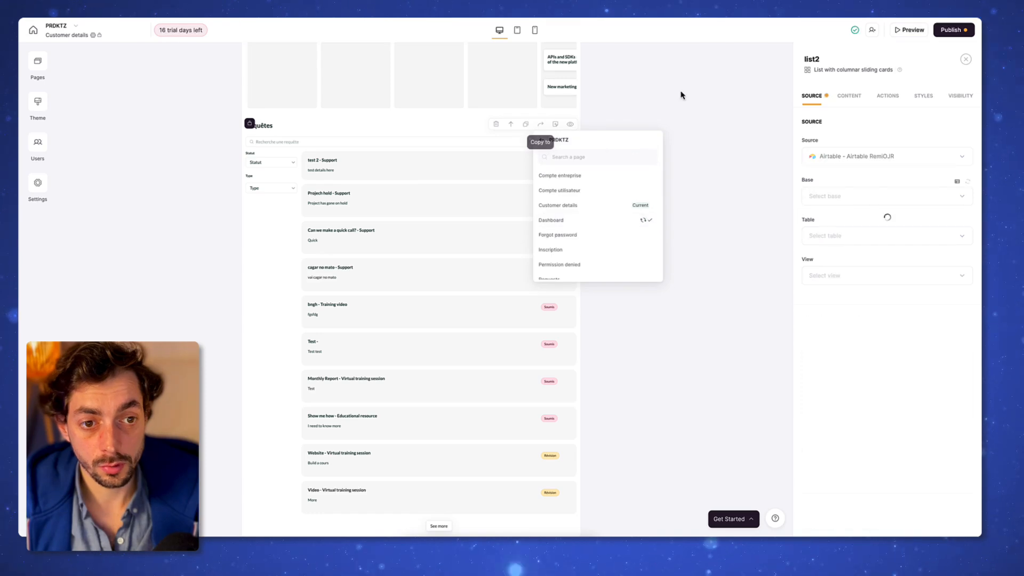
pyautogui.click(681, 94)
pyautogui.click(37, 65)
pyautogui.click(128, 158)
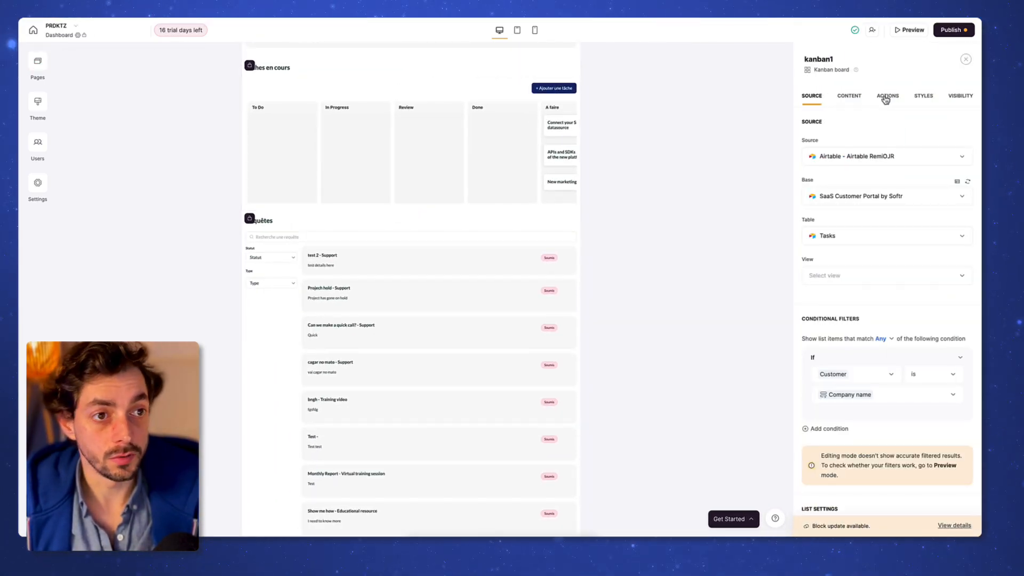
# Step: Centre the Tâches en cours heading and show the board only to Clients actifs and Clients Trial
pyautogui.click(860, 97)
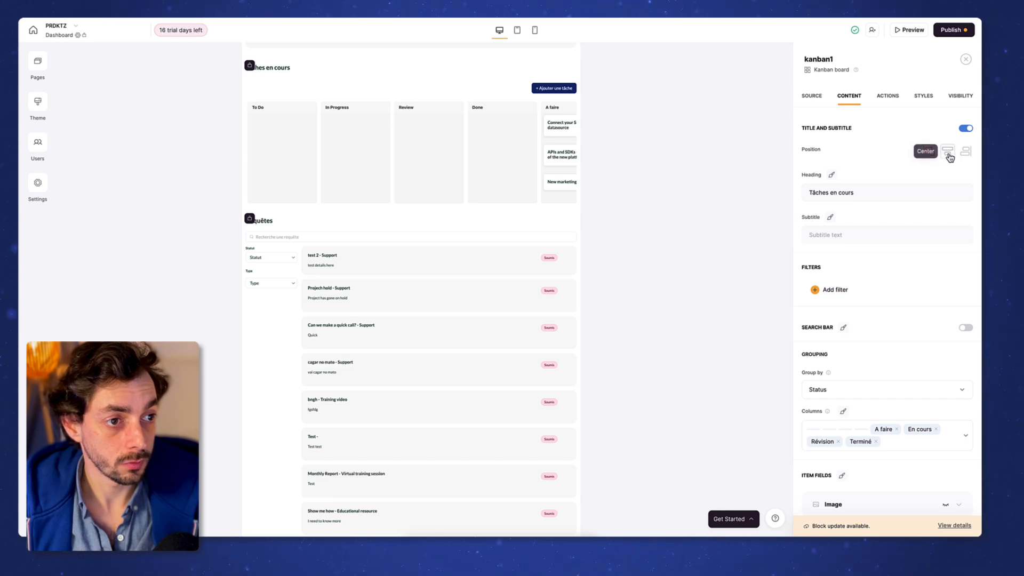
pyautogui.click(948, 153)
pyautogui.click(962, 96)
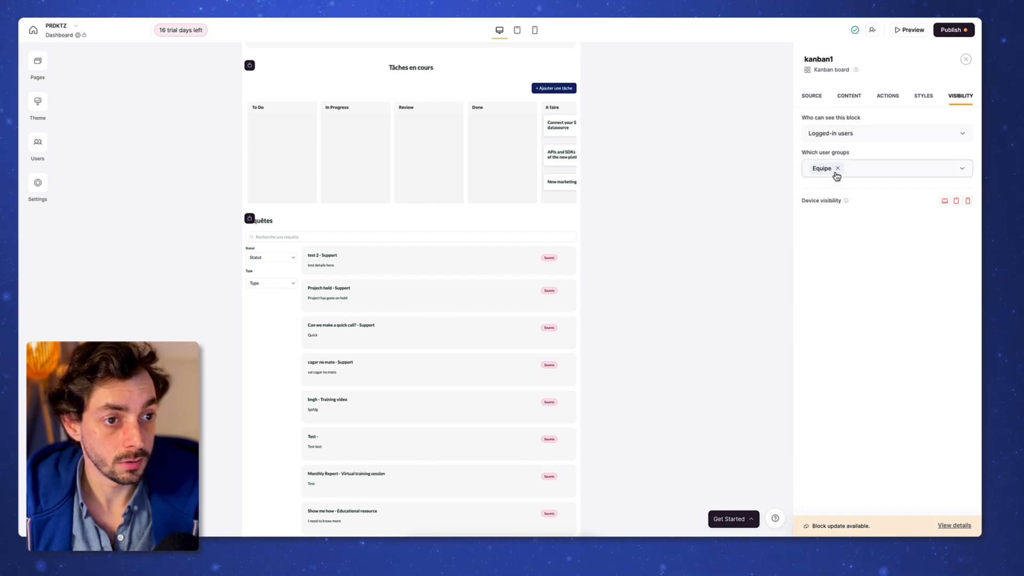
pyautogui.click(836, 174)
pyautogui.click(838, 168)
pyautogui.click(838, 167)
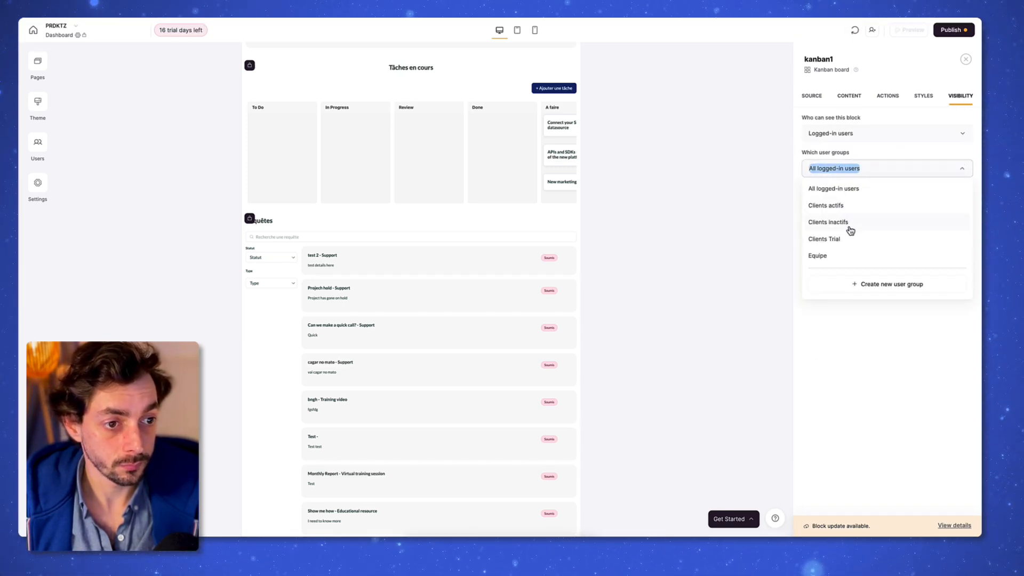
pyautogui.click(834, 206)
pyautogui.click(847, 238)
pyautogui.click(824, 326)
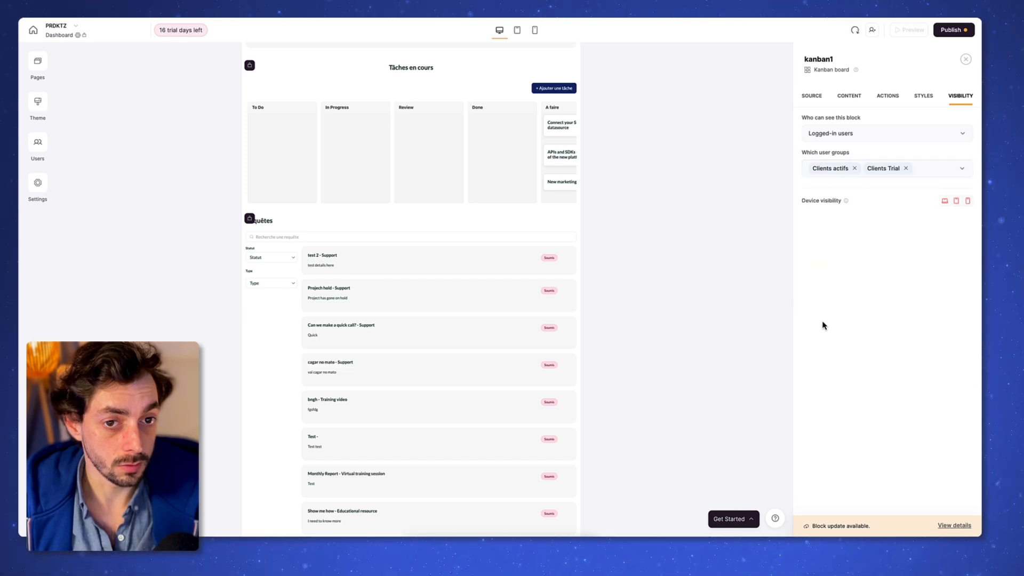
# Step: Delete the add-task button from the board's top bar
pyautogui.click(887, 96)
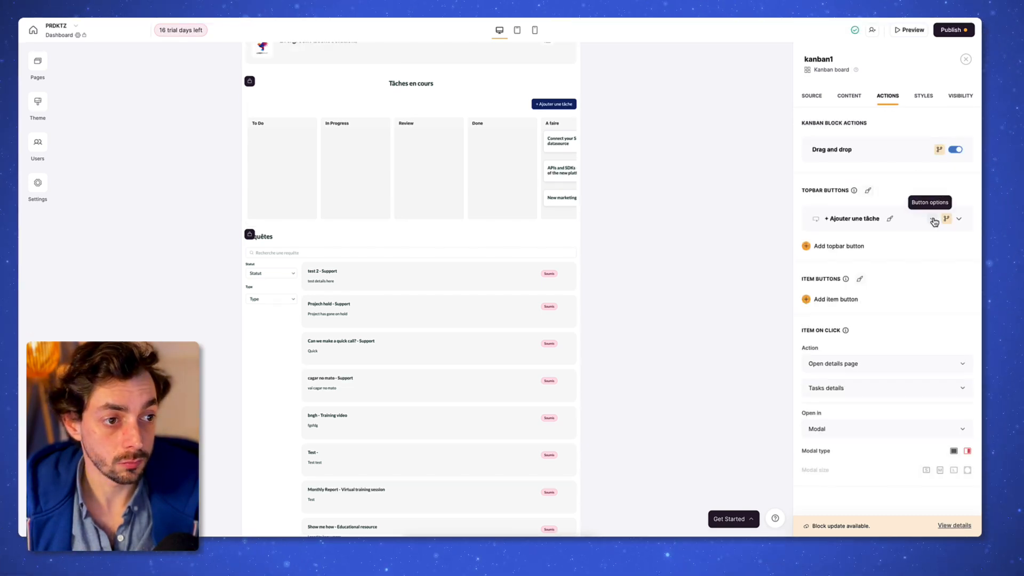
pyautogui.click(933, 221)
pyautogui.click(907, 251)
# Step: Add Clients actifs to the requests list's visible user groups
pyautogui.click(446, 208)
pyautogui.scroll(-3, 852, 295)
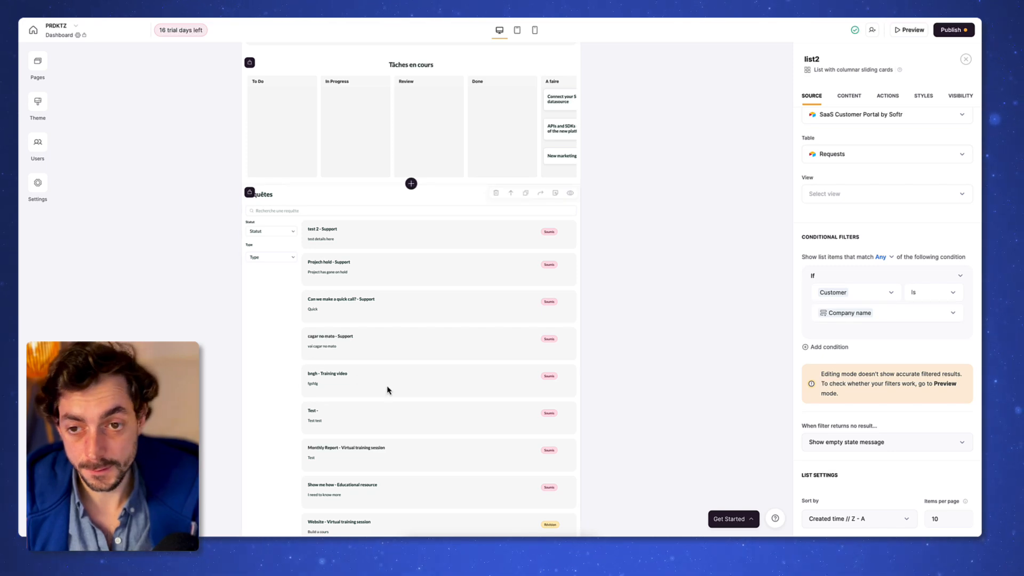
pyautogui.scroll(1, 400, 392)
pyautogui.scroll(1, 413, 344)
pyautogui.scroll(-3, 414, 343)
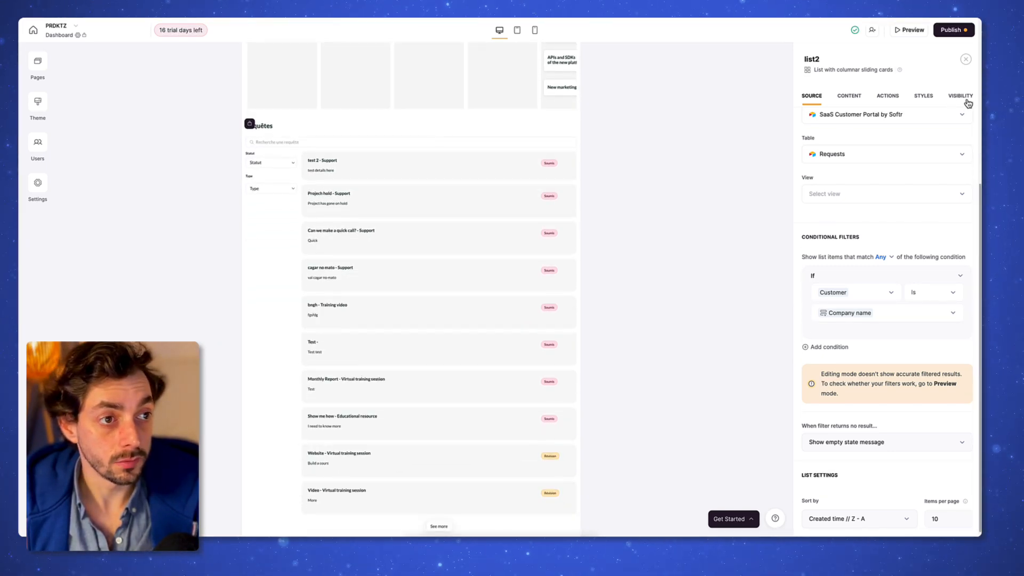
pyautogui.click(960, 95)
pyautogui.click(954, 167)
pyautogui.click(854, 208)
pyautogui.click(489, 309)
pyautogui.scroll(3, 430, 299)
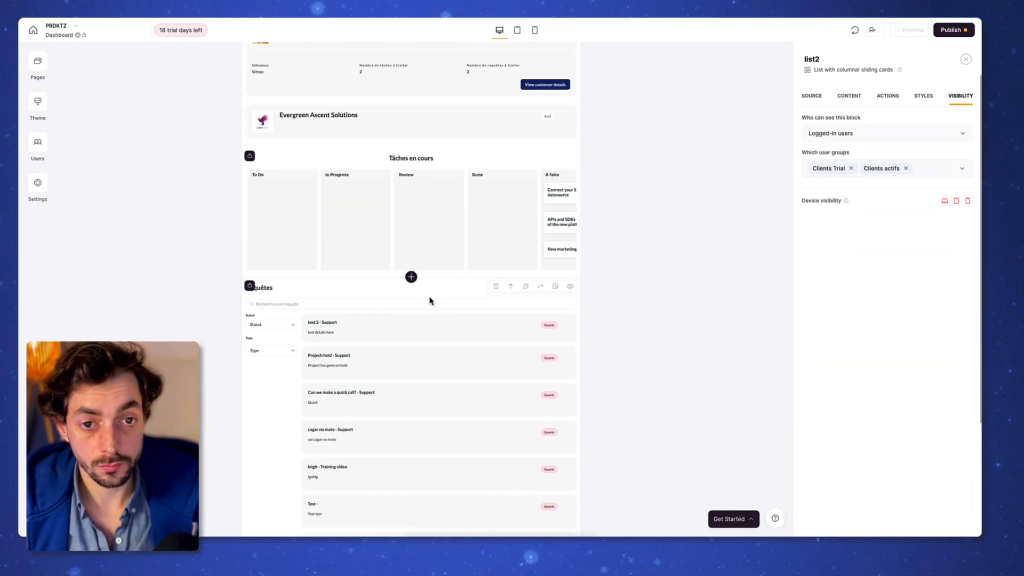
pyautogui.scroll(-3, 430, 300)
pyautogui.click(414, 531)
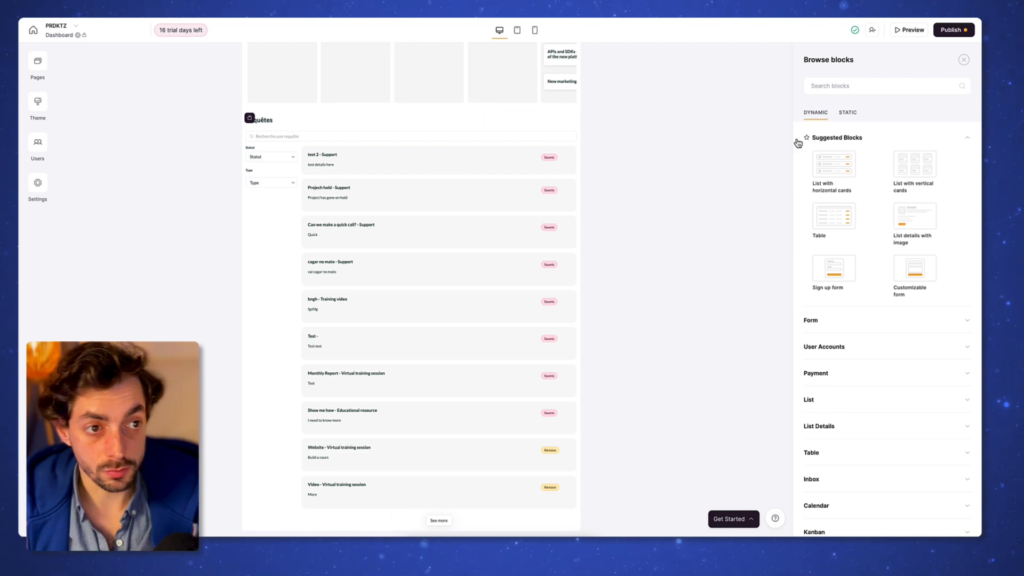
# Step: Add a Simple Checkout form titled 'S'abonner à PRDKTZ' below the requests list
pyautogui.click(854, 372)
pyautogui.scroll(-3, 864, 366)
pyautogui.click(850, 245)
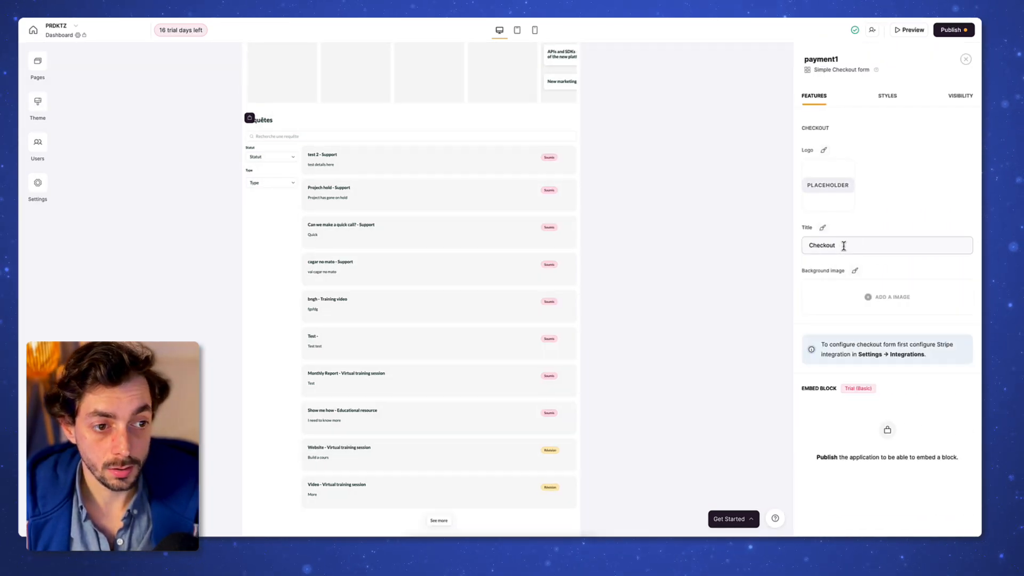
pyautogui.tripleClick(857, 246)
pyautogui.write("S'abonner à ")
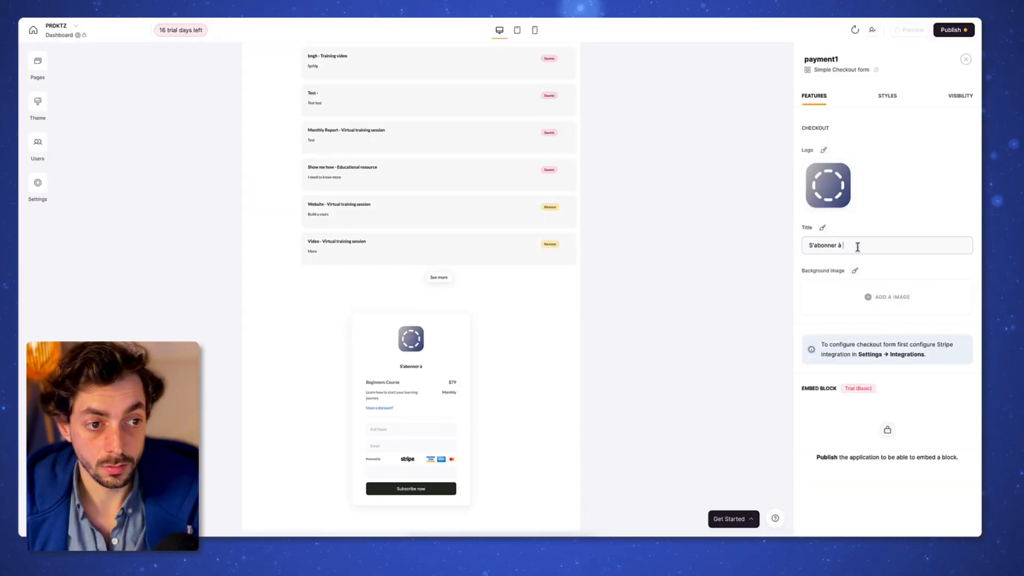
pyautogui.write('PRDKTZ')
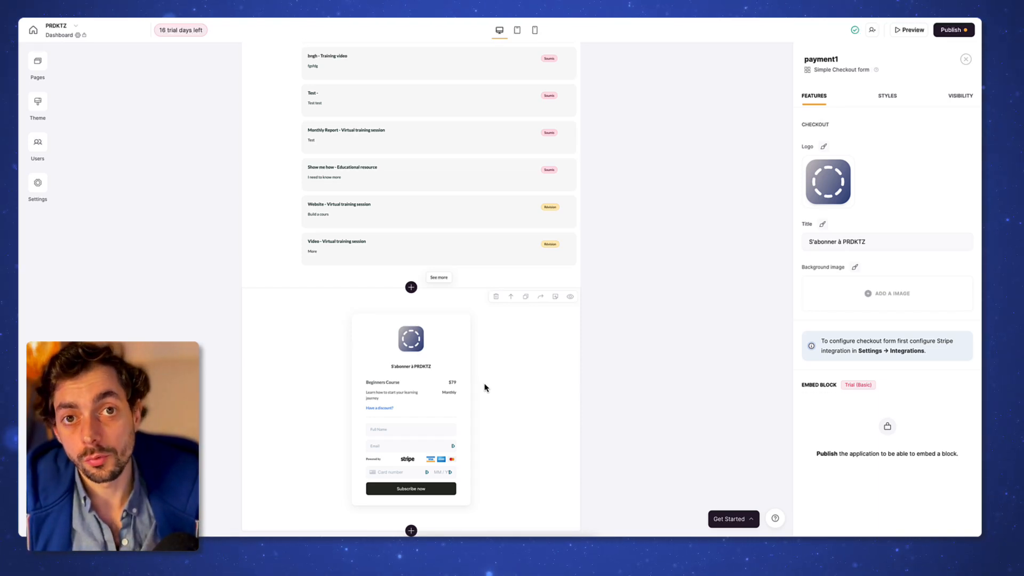
# Step: Open the Stripe Checkout integration in the app's Integrations settings
pyautogui.click(38, 183)
pyautogui.click(143, 192)
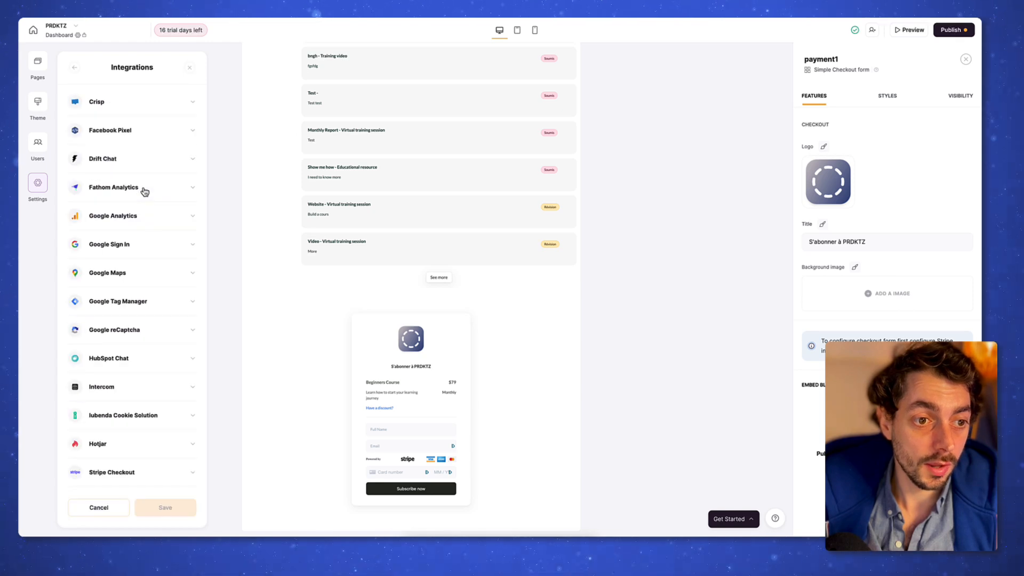
pyautogui.scroll(-2, 133, 320)
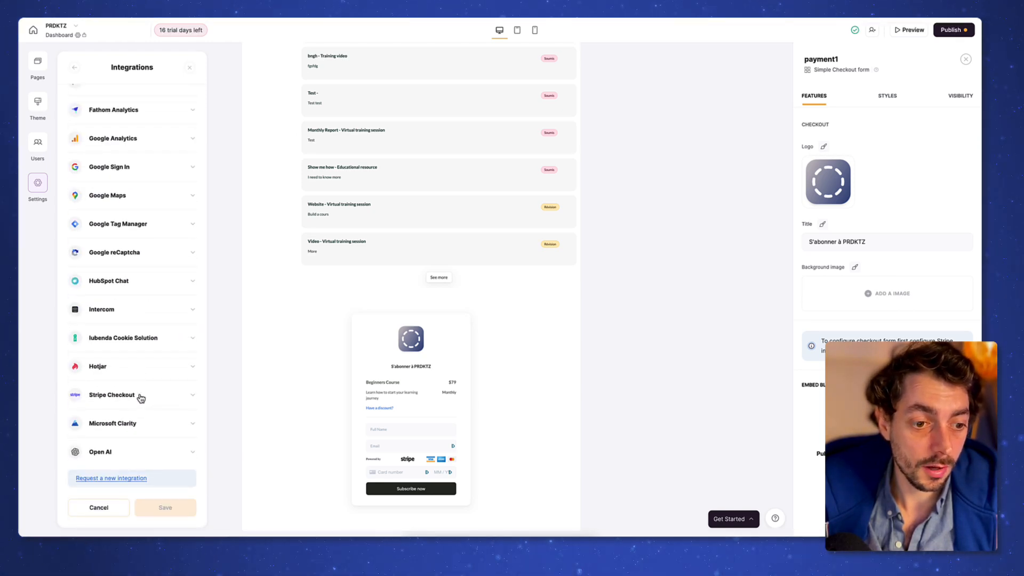
pyautogui.click(140, 396)
pyautogui.scroll(-2, 163, 340)
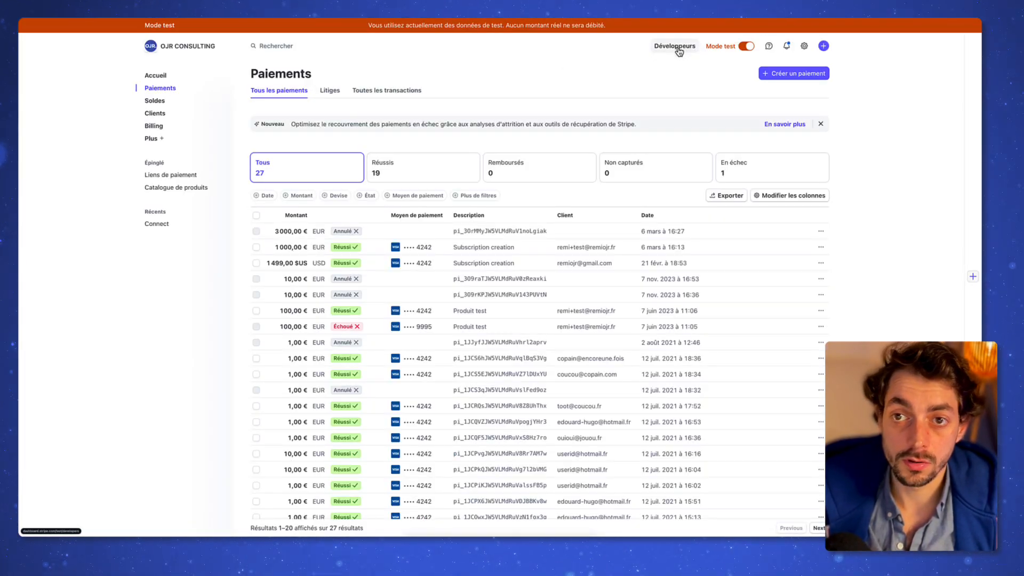
# Step: Copy the publishable test key from Stripe's Developers API keys page
pyautogui.click(675, 47)
pyautogui.click(297, 91)
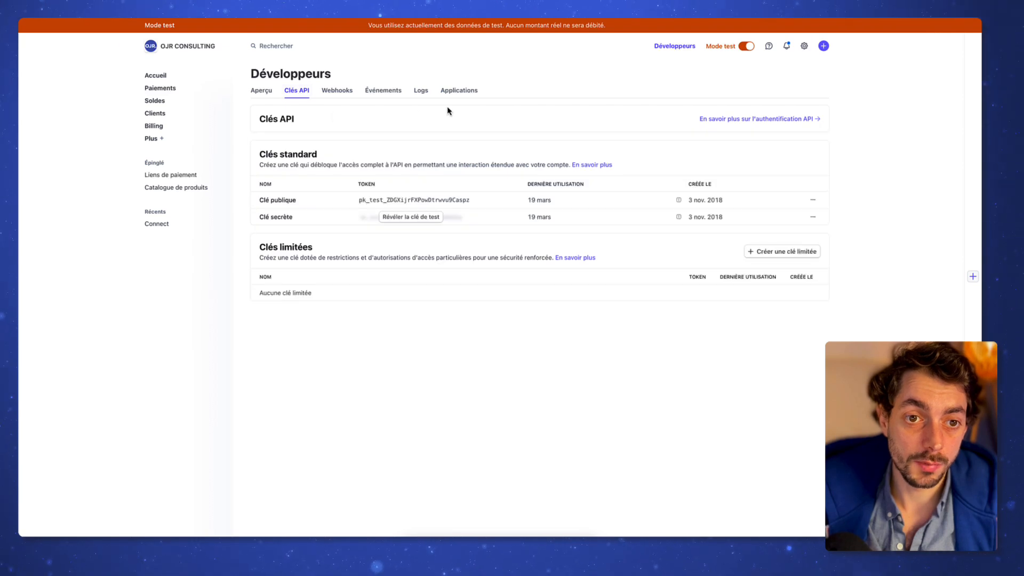
pyautogui.click(426, 200)
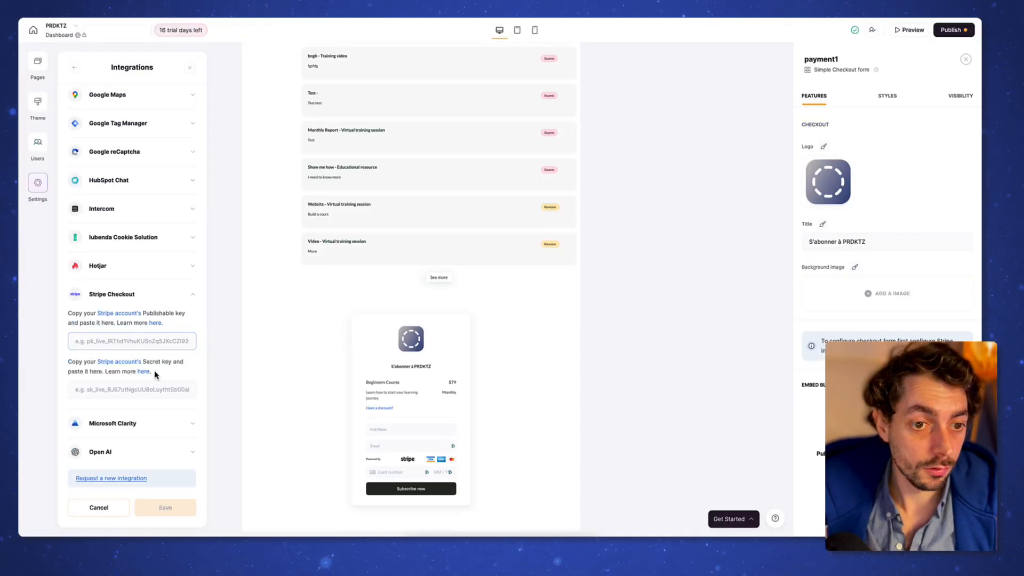
# Step: Paste the Stripe test secret and publishable keys into Stripe Checkout and save them
pyautogui.click(147, 390)
pyautogui.hotkey('ctrl', 'v')
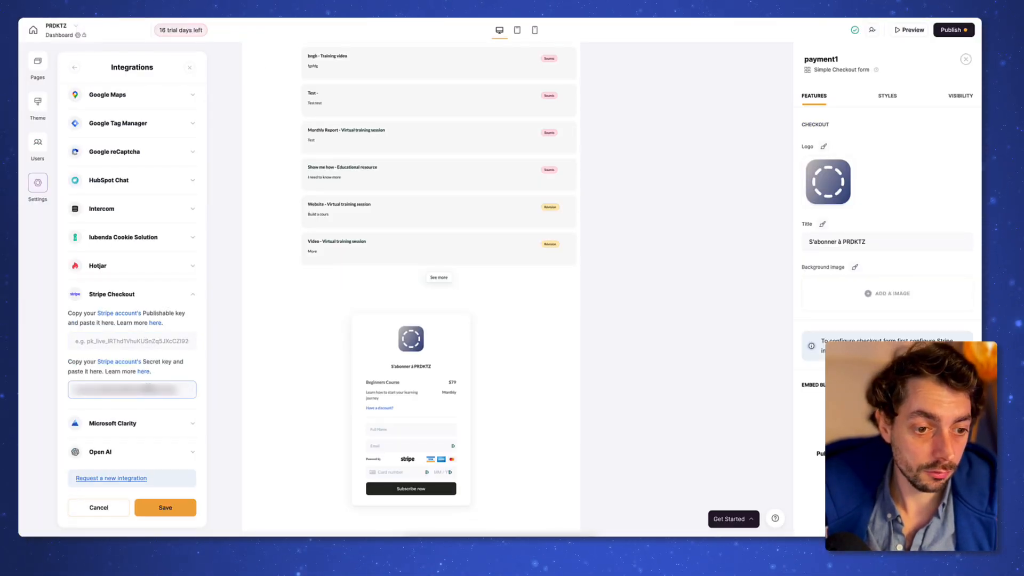
pyautogui.click(152, 341)
pyautogui.press('super+shift+v')
pyautogui.press('Return')
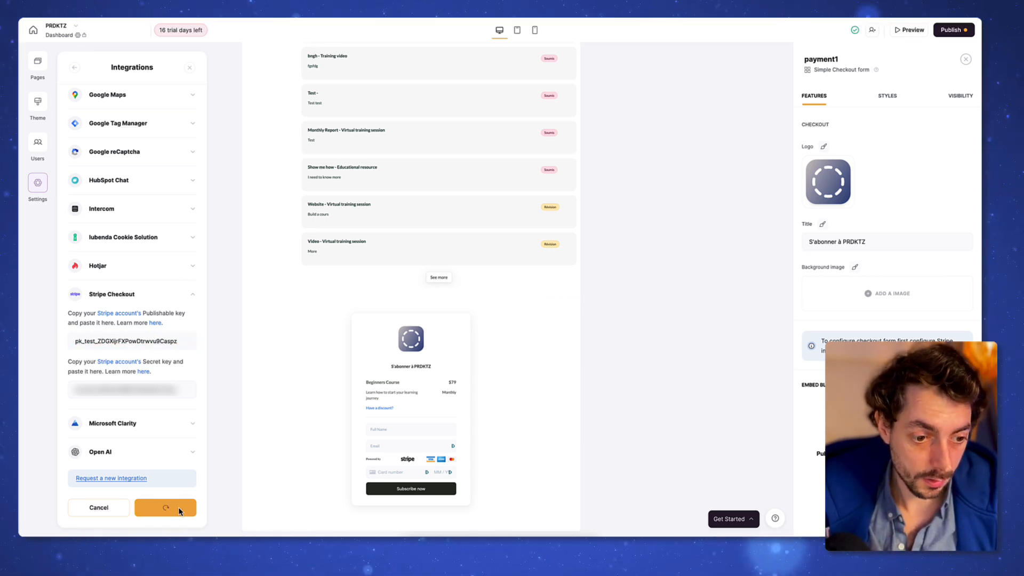
pyautogui.click(416, 366)
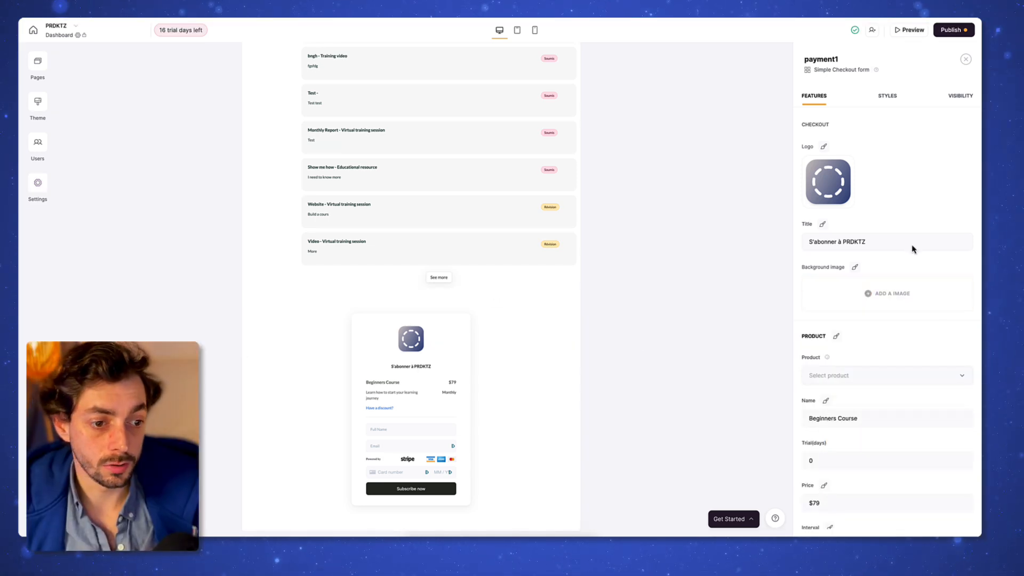
# Step: Set the product to 'Abonnement PRDKTZ' with a 7-day trial, 5000€ HT, billed Mensuel
pyautogui.scroll(-4, 912, 249)
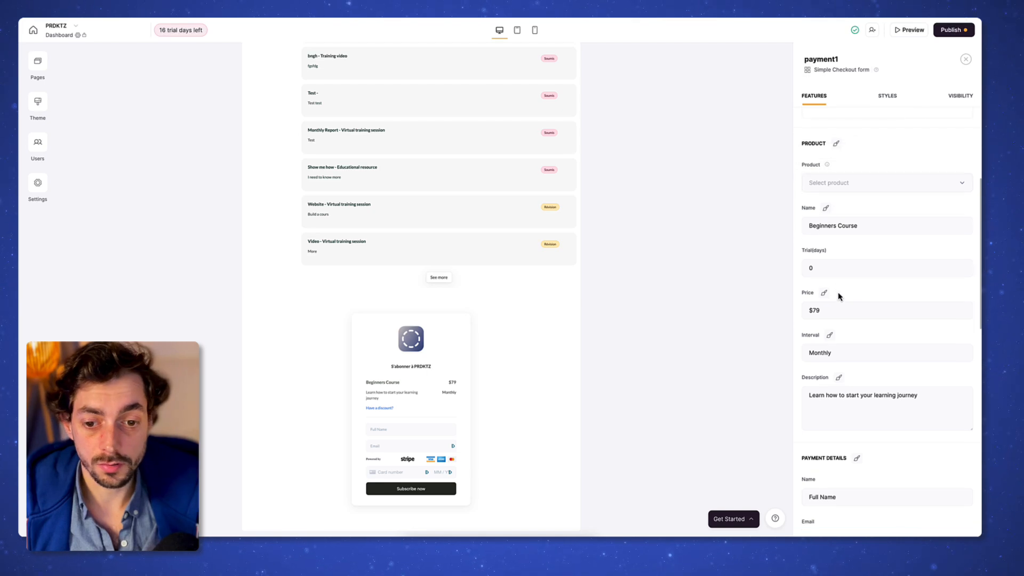
pyautogui.scroll(1, 838, 296)
pyautogui.tripleClick(878, 280)
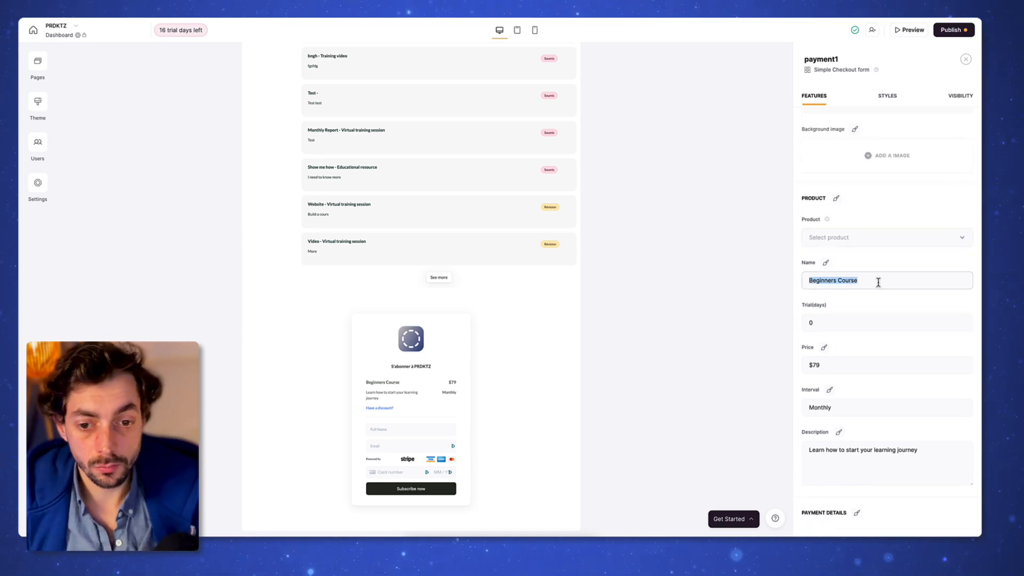
pyautogui.write('Abonnement PRDKTZ')
pyautogui.click(869, 309)
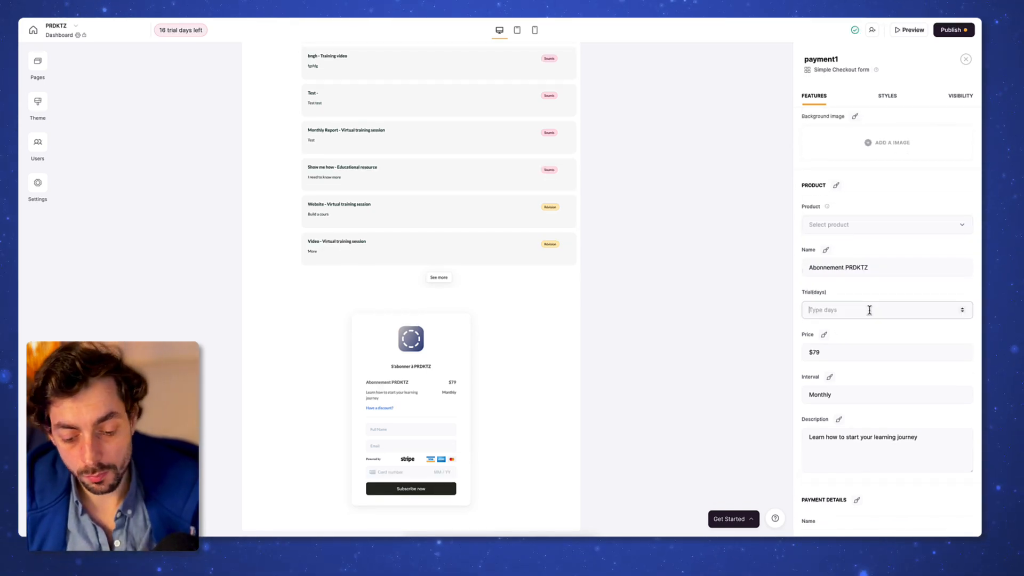
pyautogui.write('7')
pyautogui.press('Tab')
pyautogui.write('5000')
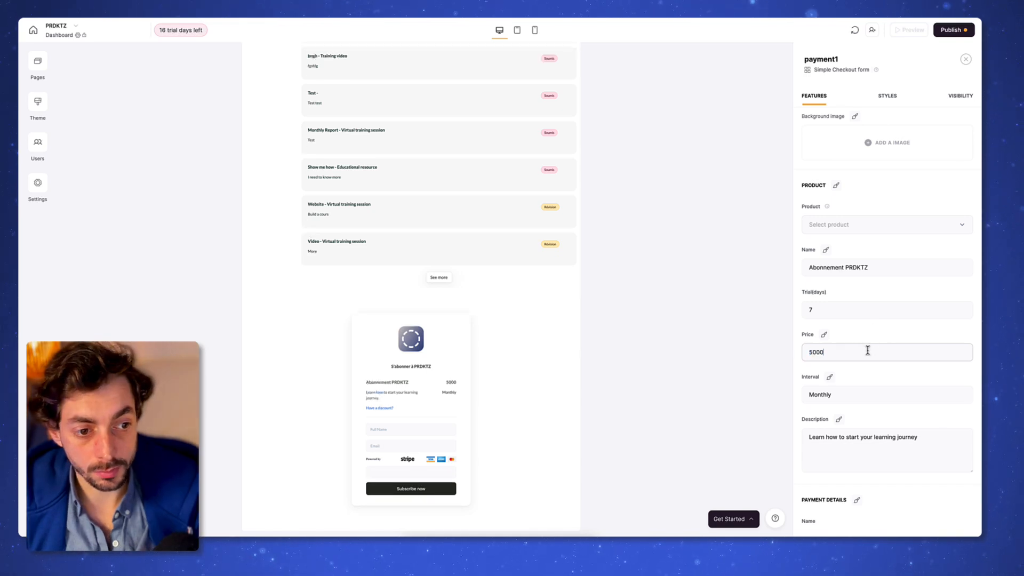
pyautogui.write('€ HT')
pyautogui.press('Tab')
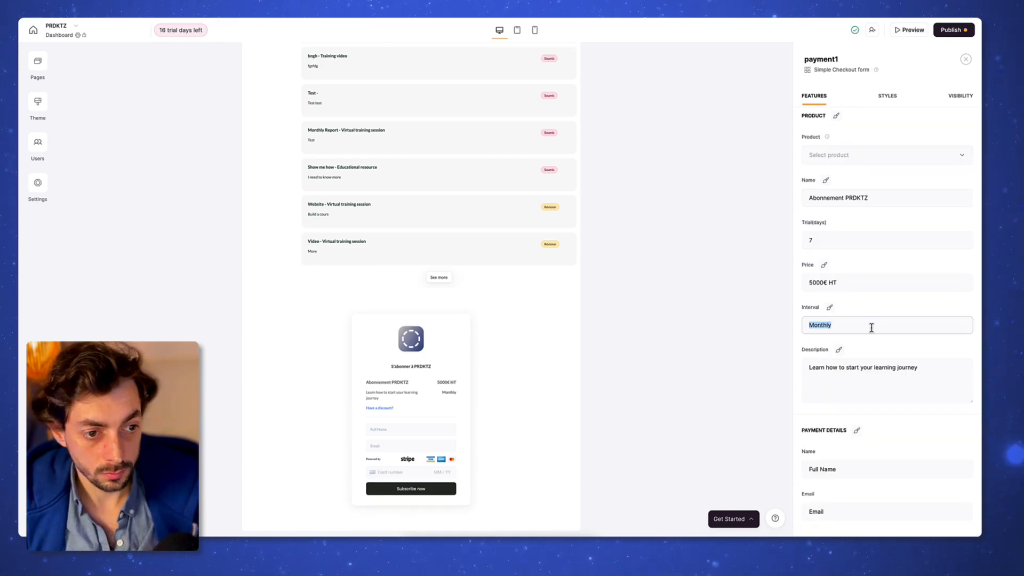
pyautogui.write('Mensu')
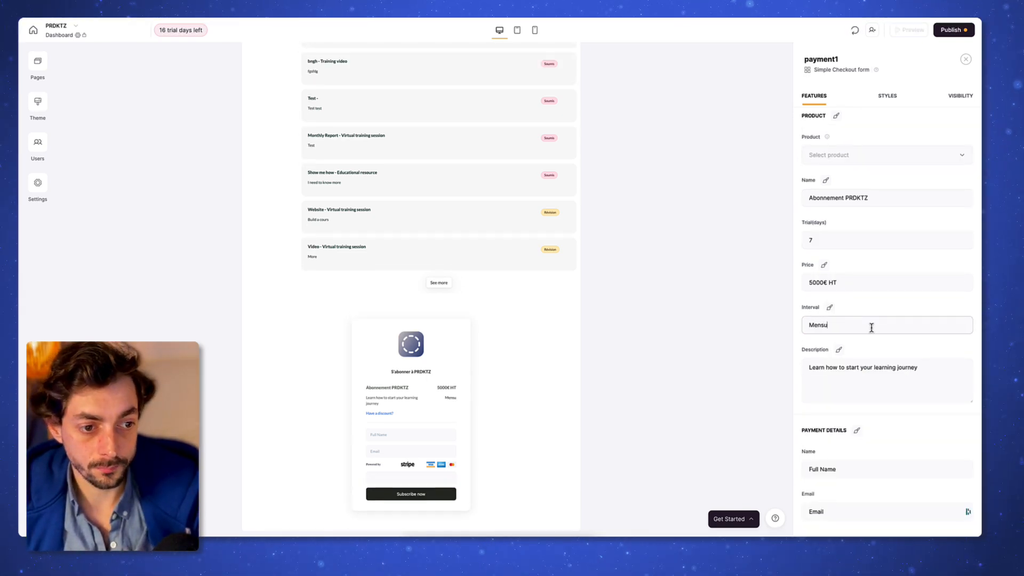
pyautogui.write('el')
pyautogui.press('BackSpace')
# Step: Translate the form labels to 'Nom complet', 'Bon de réduction ?' and 'Ajouter un bon'
pyautogui.tripleClick(873, 352)
pyautogui.write('Nom complet')
pyautogui.tripleClick(882, 368)
pyautogui.write('Bon de réduction ?')
pyautogui.tripleClick(884, 408)
pyautogui.write('Ajouter u')
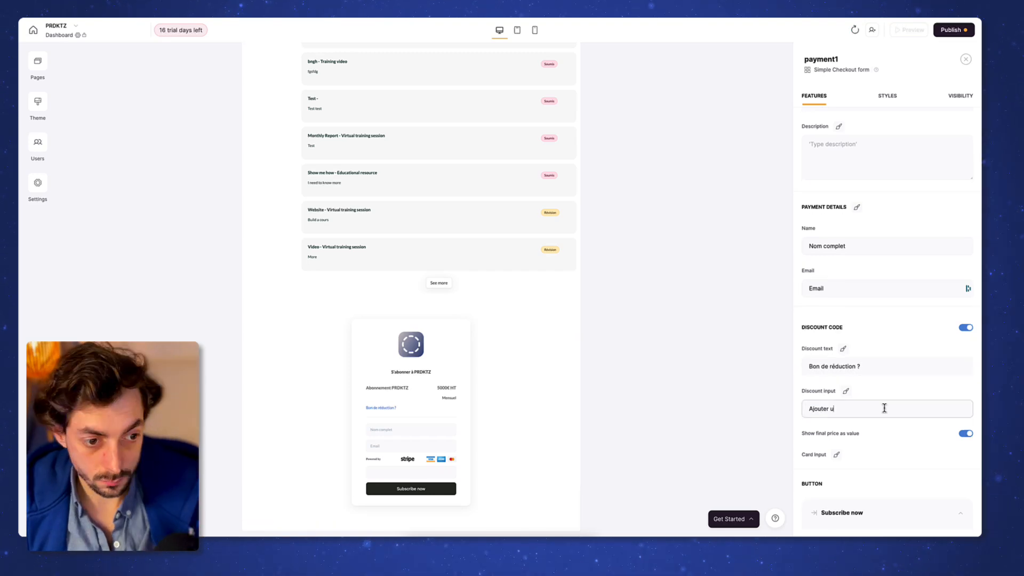
pyautogui.write('n bon')
# Step: Label the checkout button 'S'abonner' and colour it navy
pyautogui.click(836, 373)
pyautogui.click(806, 56)
pyautogui.tripleClick(856, 352)
pyautogui.write("S'abonner")
pyautogui.click(859, 315)
pyautogui.click(823, 453)
pyautogui.click(807, 56)
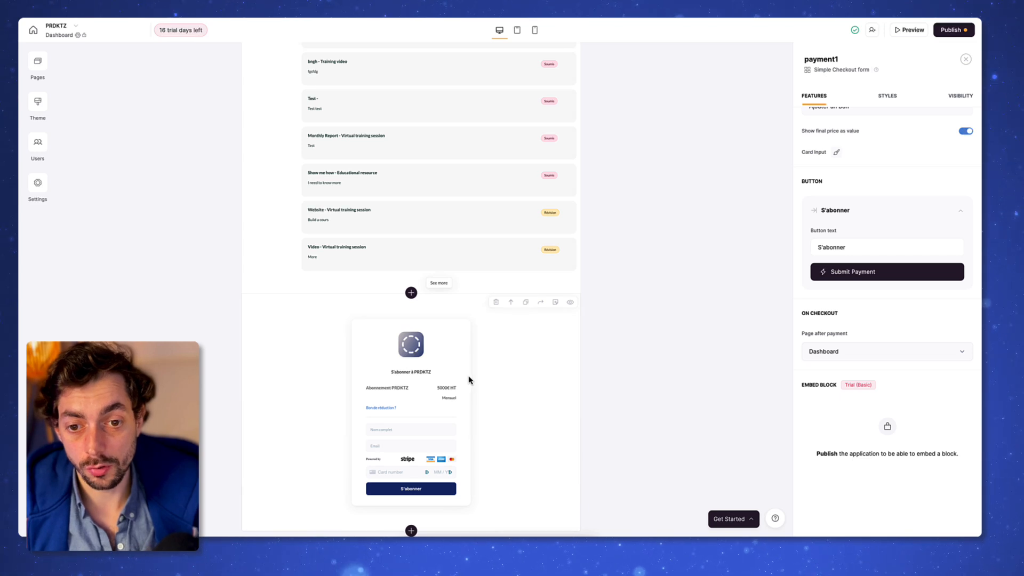
pyautogui.scroll(10, 464, 378)
pyautogui.scroll(-10, 465, 378)
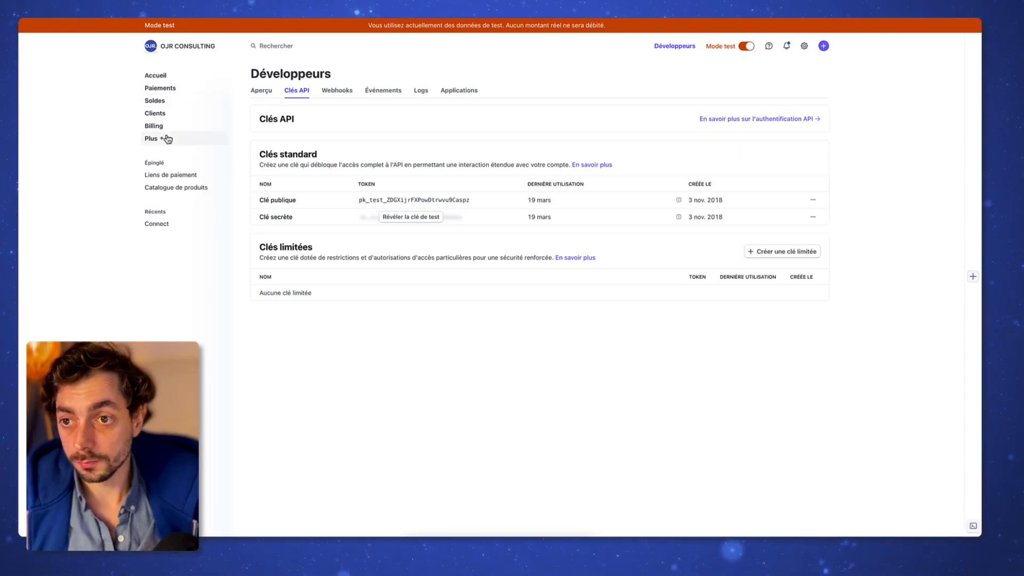
# Step: Create the recurring Stripe product 'Abonnement PRDKTZ', billed 5 000,00 € per month
pyautogui.click(177, 187)
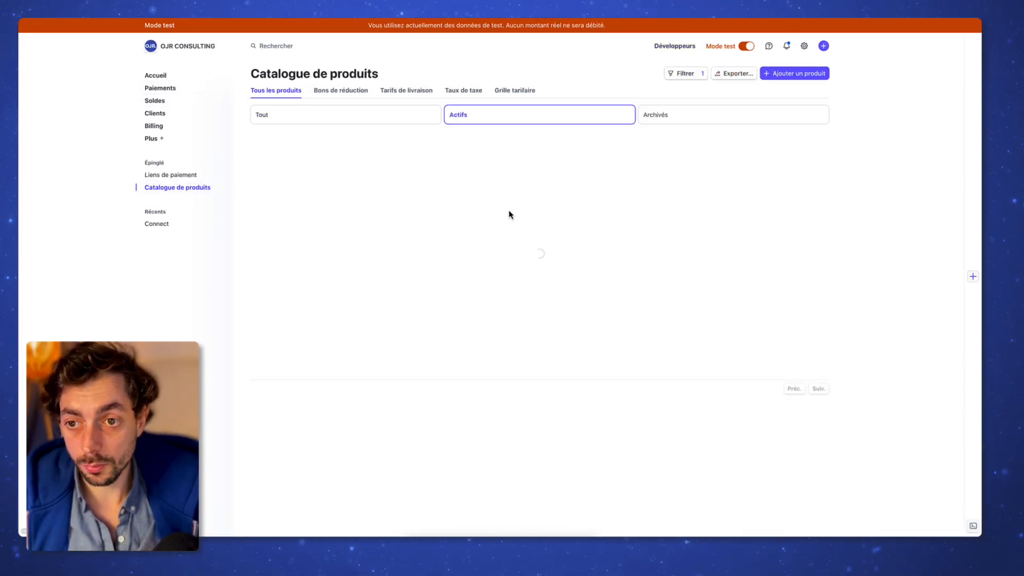
pyautogui.click(816, 72)
pyautogui.write('Abonnement')
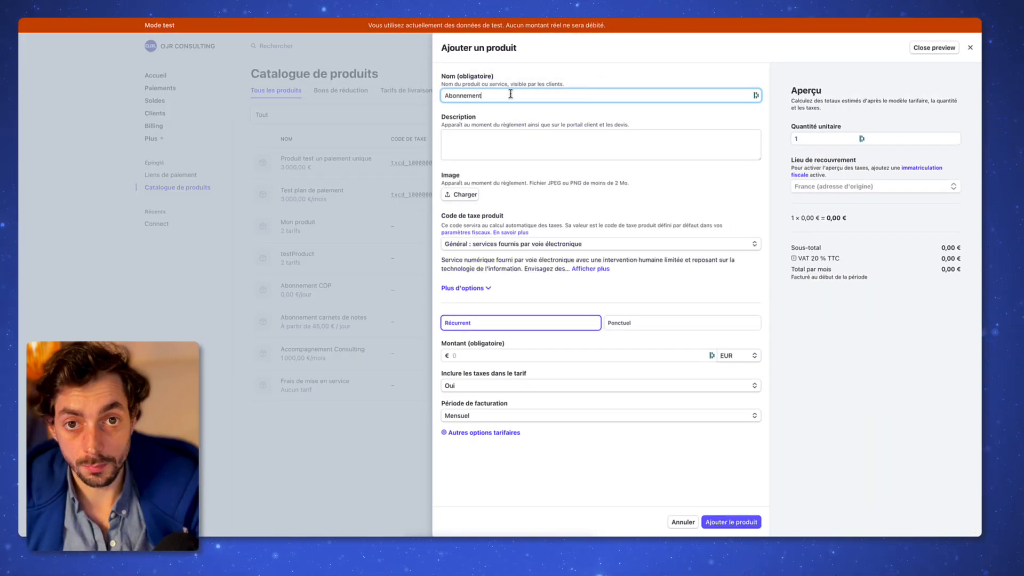
pyautogui.write(' P')
pyautogui.write('RDKTZ')
pyautogui.press('Tab')
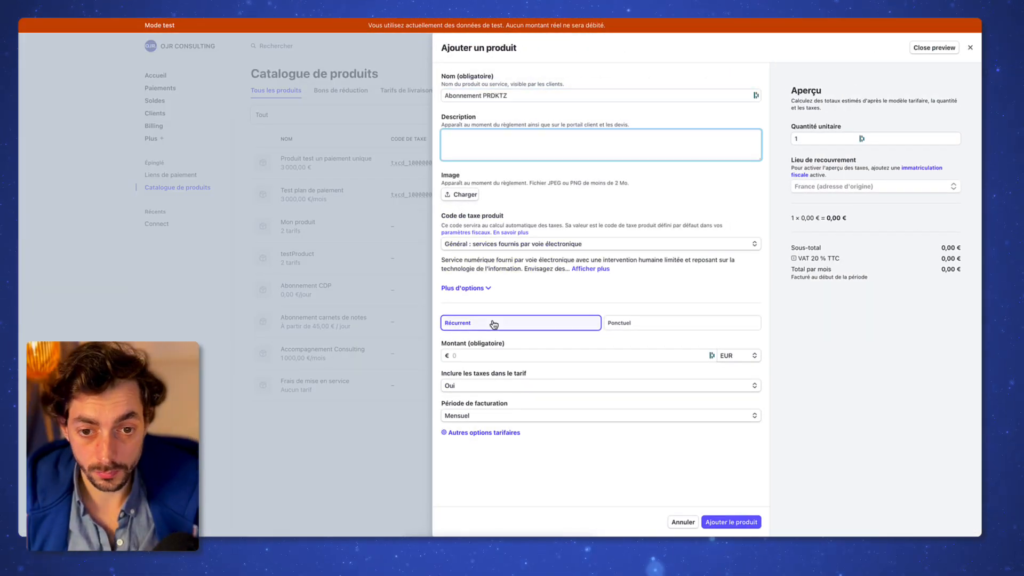
pyautogui.click(492, 324)
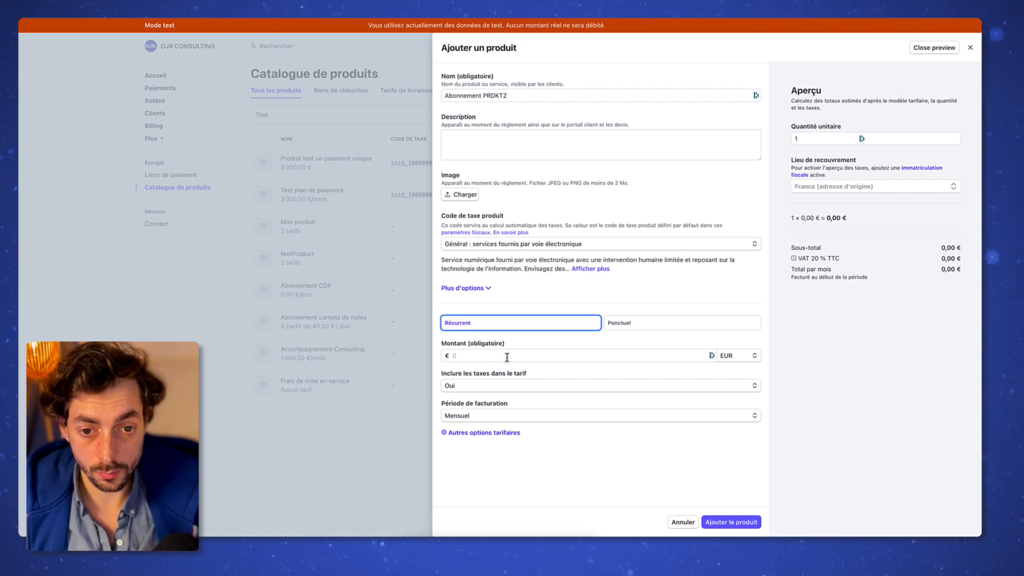
pyautogui.click(508, 355)
pyautogui.write('6000')
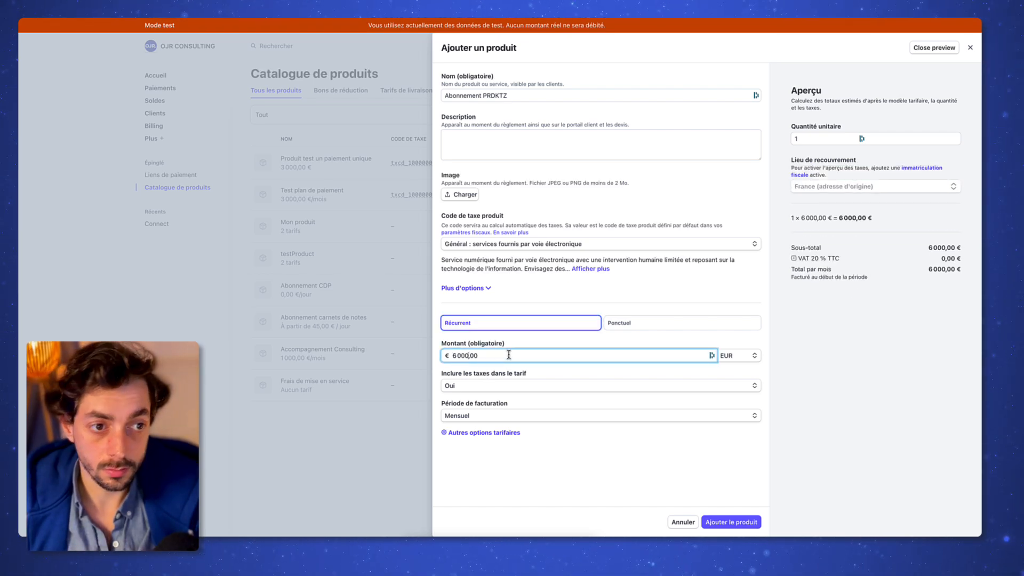
pyautogui.click(939, 525)
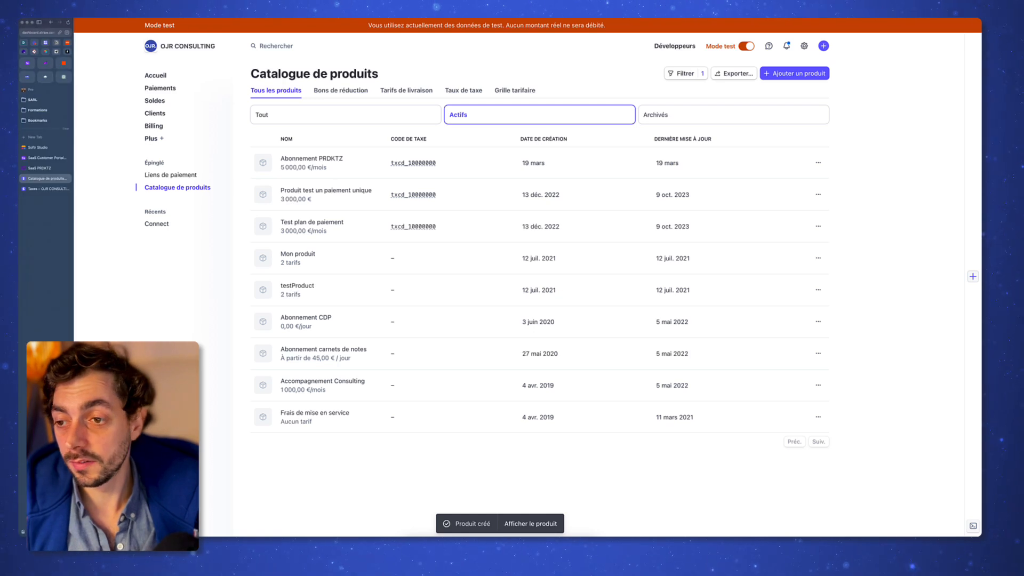
# Step: Back in Softr, set the checkout block's Product to Abonnement PRDKTZ - Monthly (5000)
pyautogui.click(33, 168)
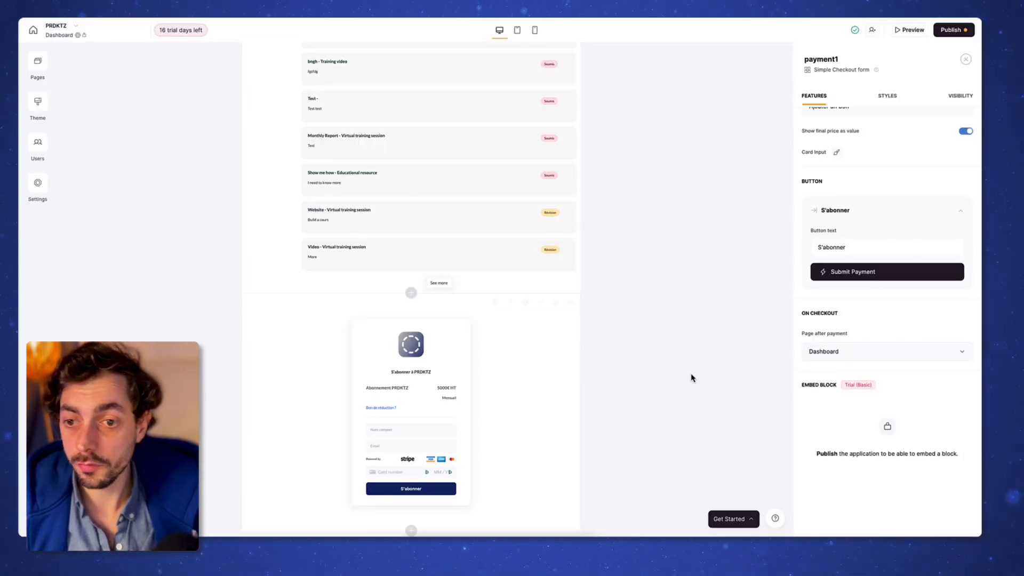
pyautogui.scroll(2, 864, 238)
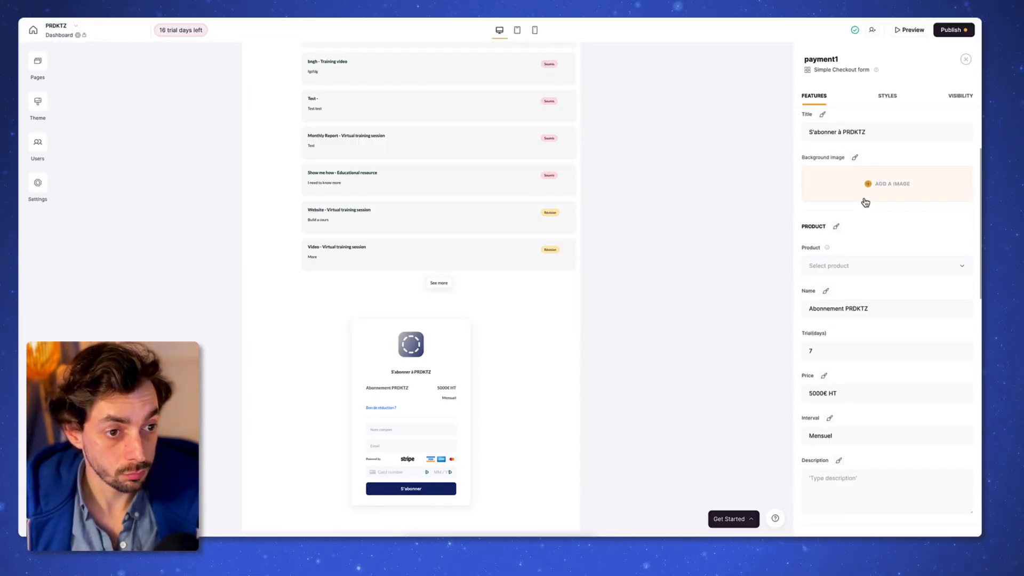
pyautogui.click(857, 267)
pyautogui.scroll(2, 853, 331)
pyautogui.click(875, 456)
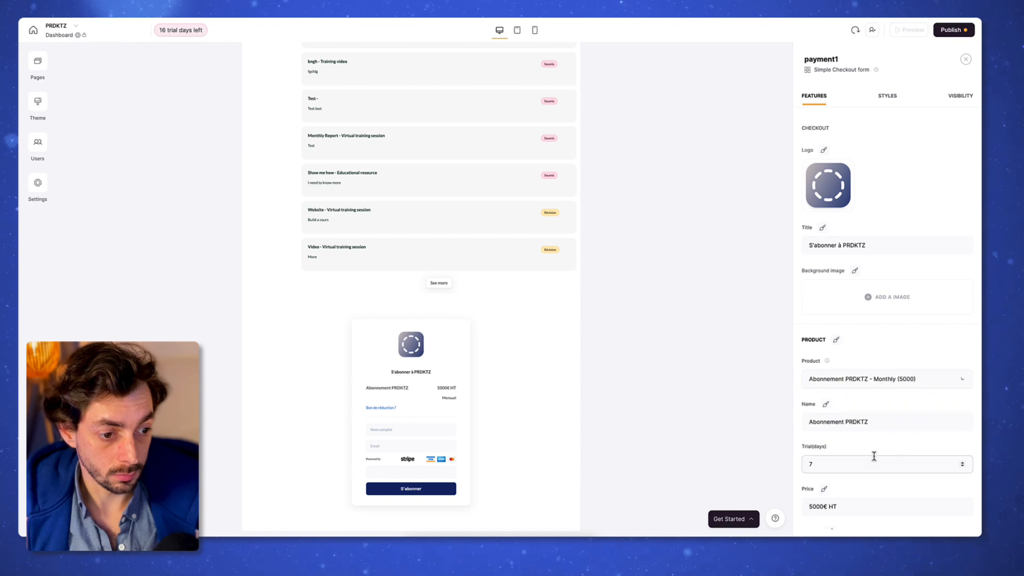
pyautogui.scroll(-4, 853, 405)
pyautogui.scroll(-10, 875, 390)
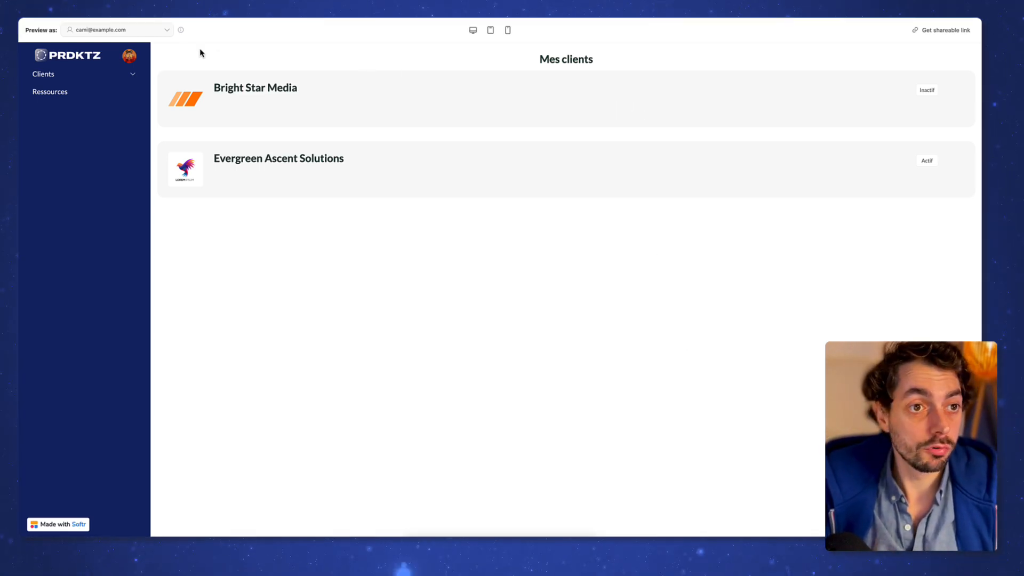
# Step: Open the Connect your SmartSuite datasource task from the Clients > Tâches board
pyautogui.click(133, 75)
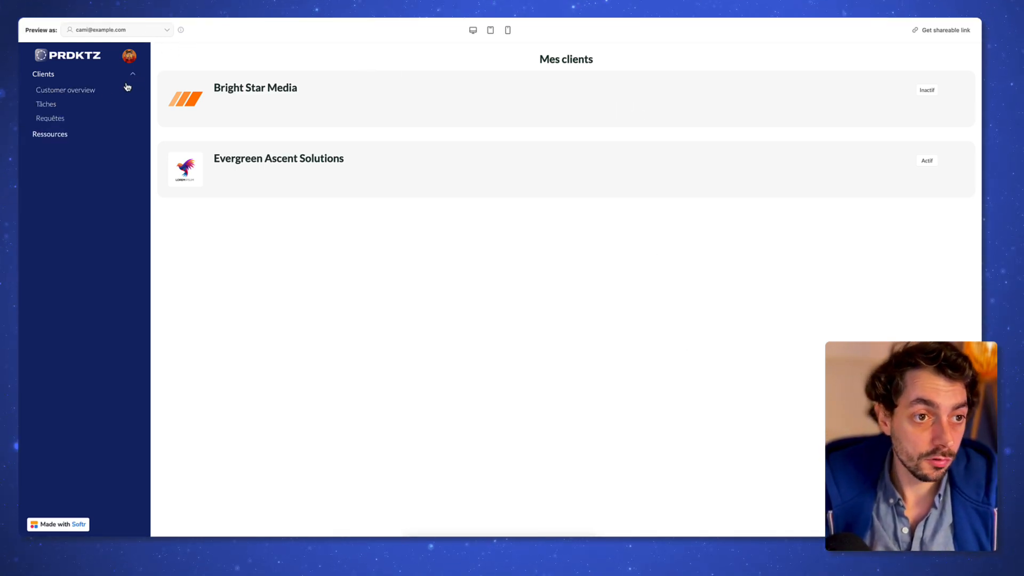
pyautogui.click(48, 104)
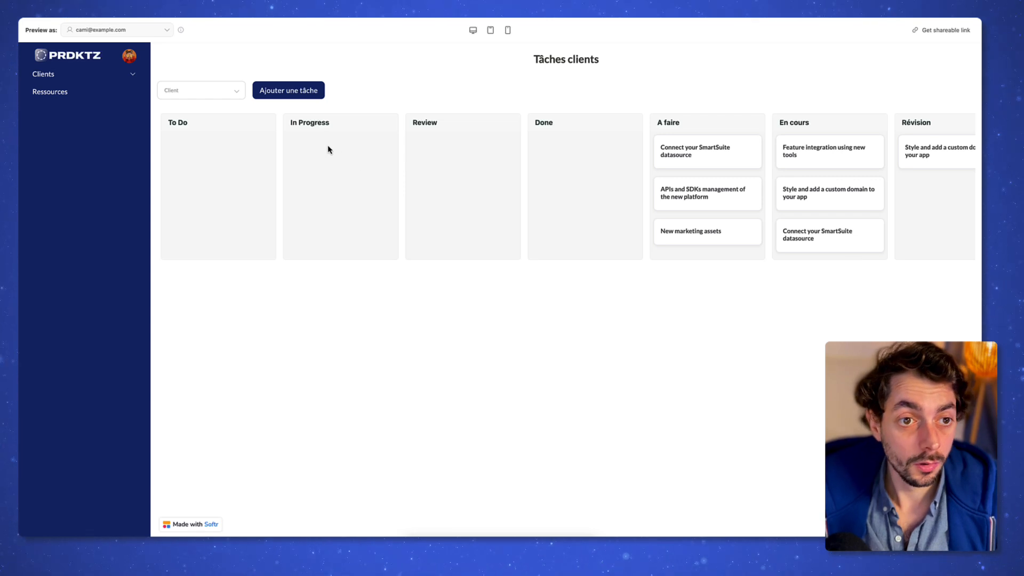
pyautogui.hscroll(5, 331, 136)
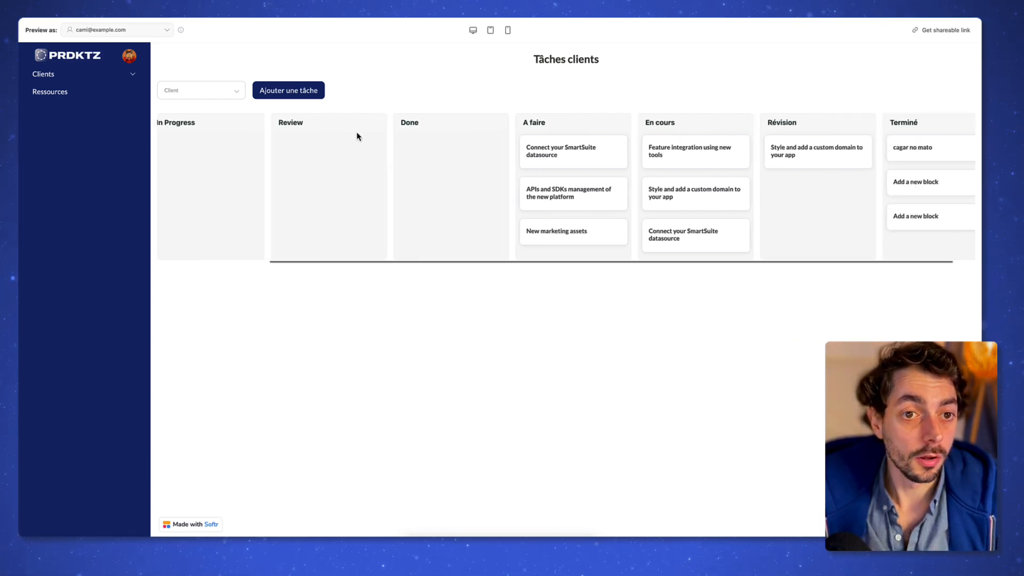
pyautogui.click(561, 164)
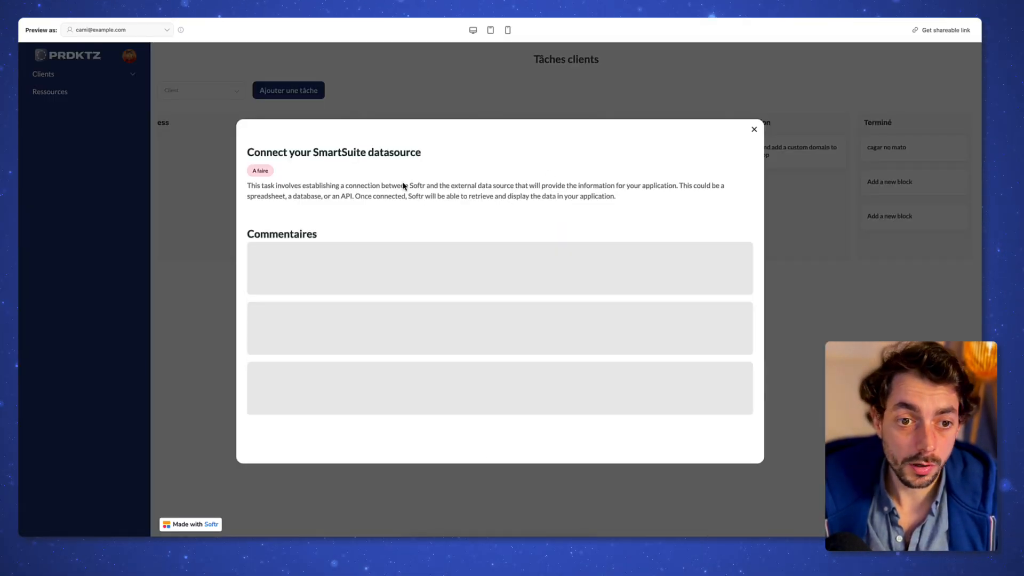
# Step: Post the comment 'Commentaire' on the task and close its details
pyautogui.scroll(-1, 445, 234)
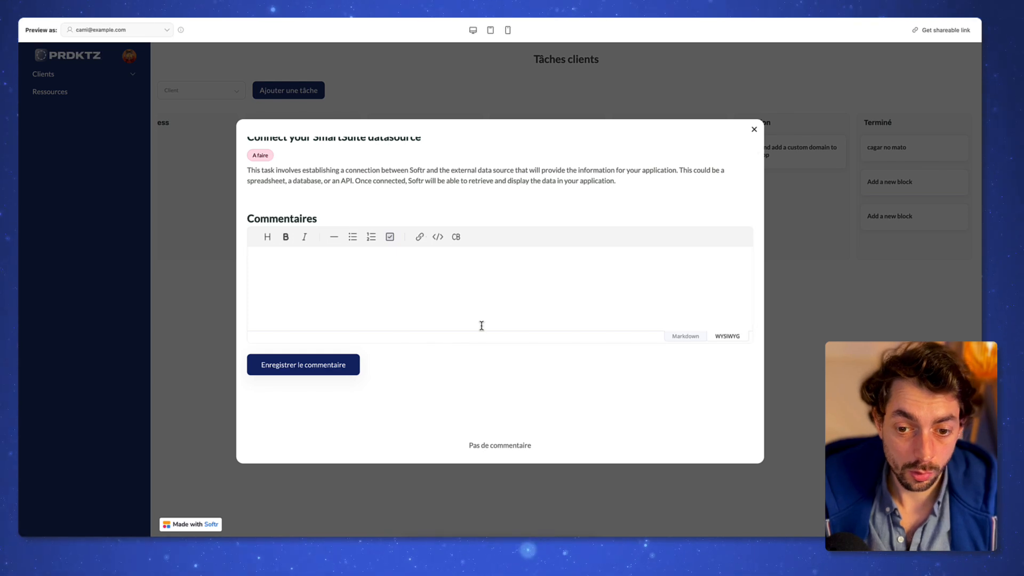
pyautogui.scroll(1, 493, 294)
pyautogui.click(492, 304)
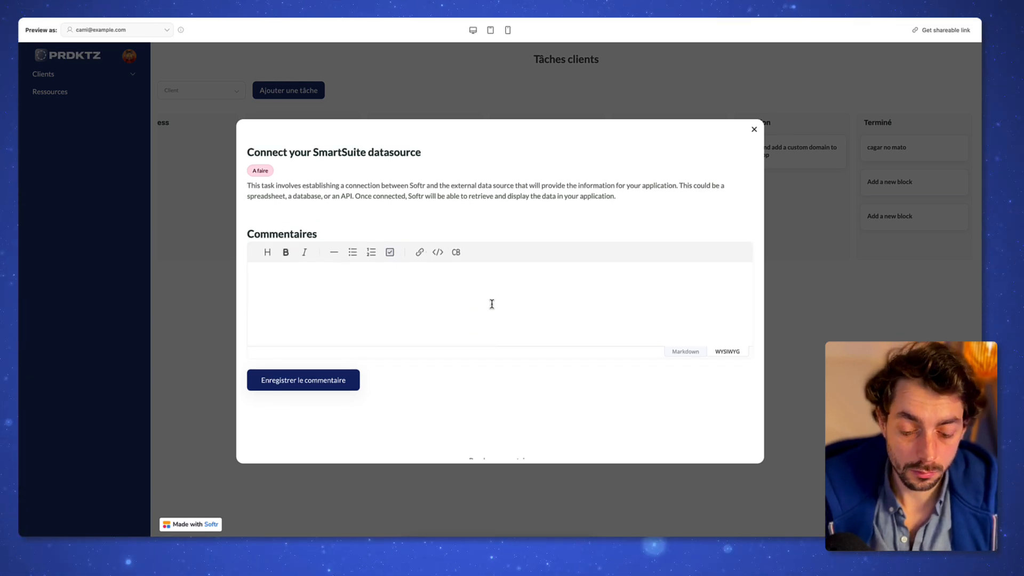
pyautogui.write('Commentaire')
pyautogui.click(354, 382)
pyautogui.scroll(-1, 281, 441)
pyautogui.scroll(1, 414, 398)
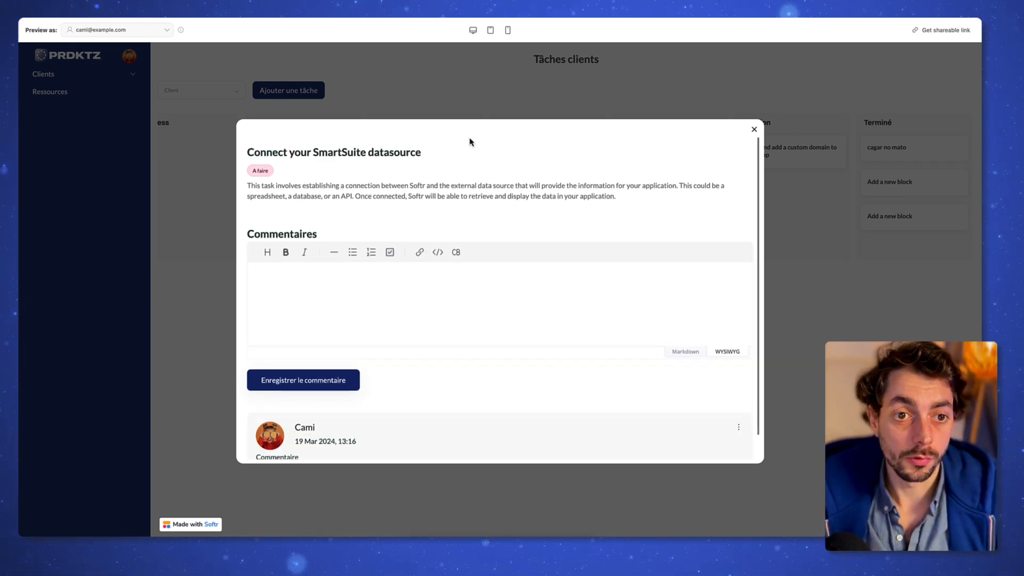
pyautogui.click(754, 129)
# Step: Move the SmartSuite task from A faire to En cours, then go to Ressources
pyautogui.moveTo(526, 148); pyautogui.dragTo(645, 160)
pyautogui.hscroll(5, 770, 205)
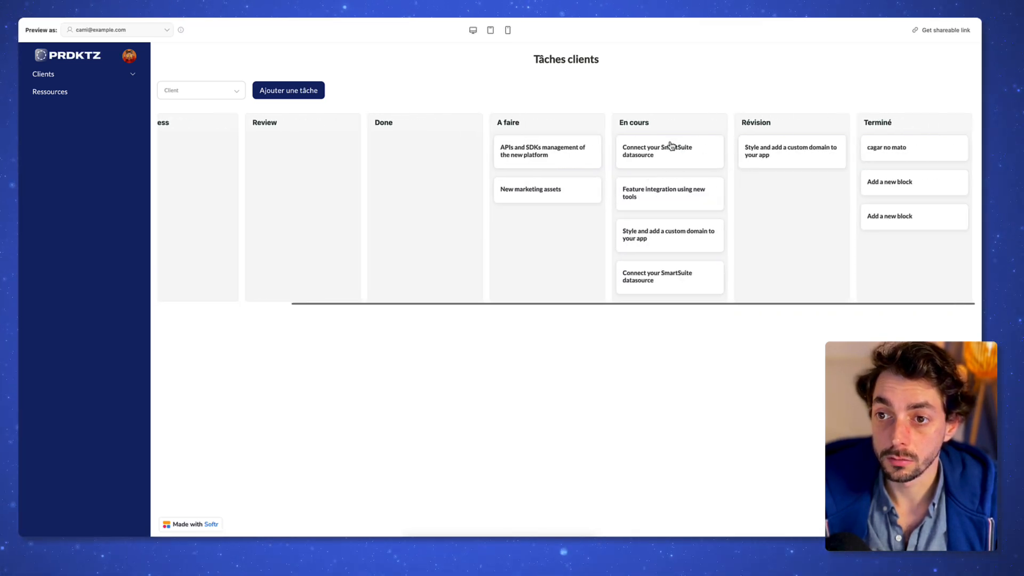
pyautogui.click(76, 52)
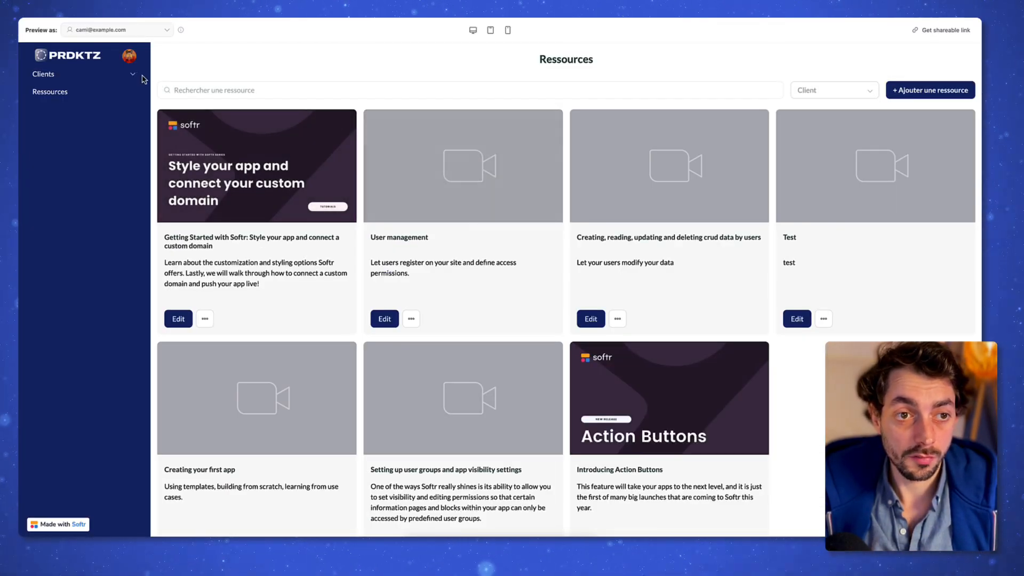
# Step: Open the test 2 - Support request from Clients > Requêtes
pyautogui.click(131, 74)
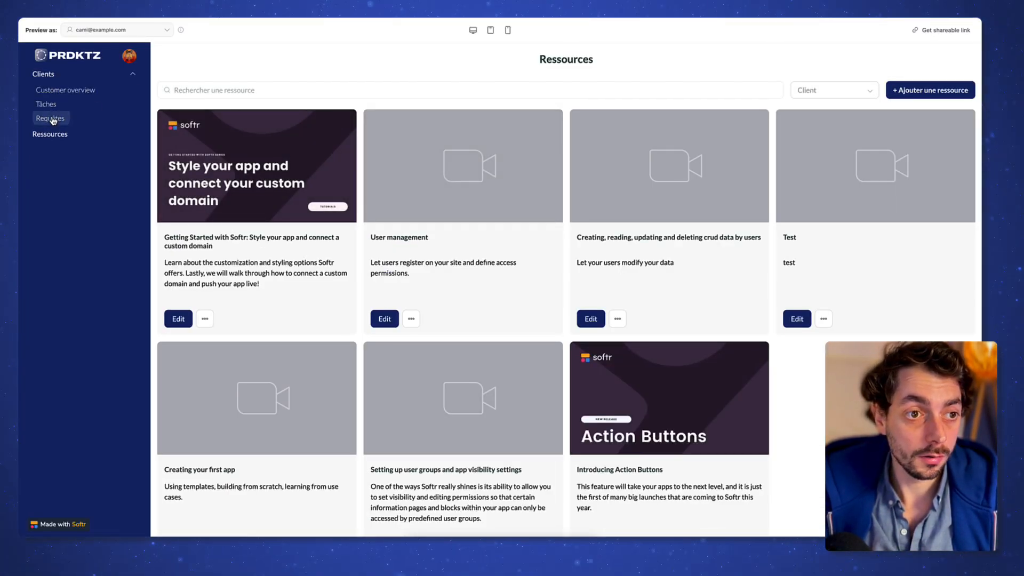
pyautogui.click(52, 118)
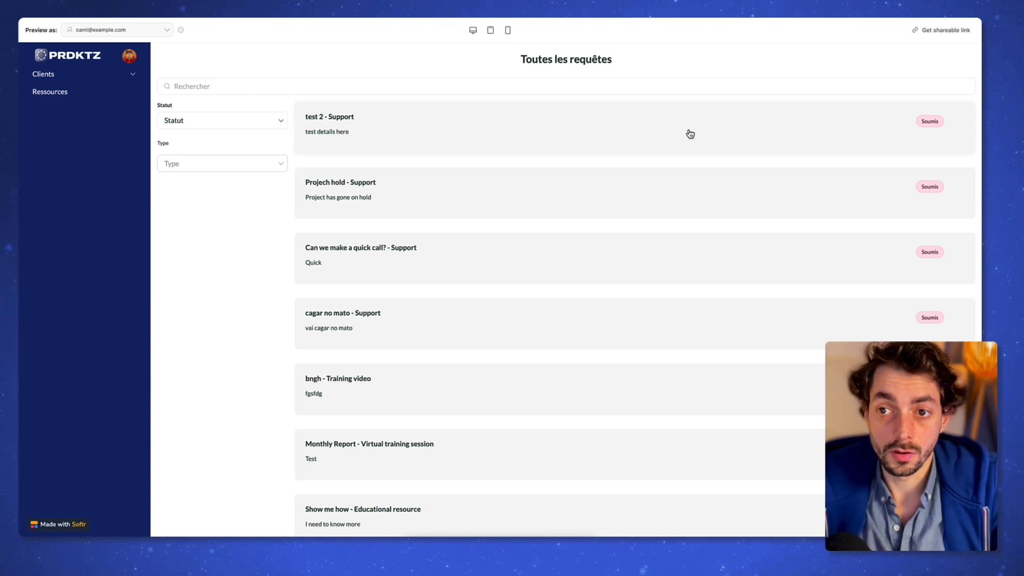
pyautogui.click(690, 134)
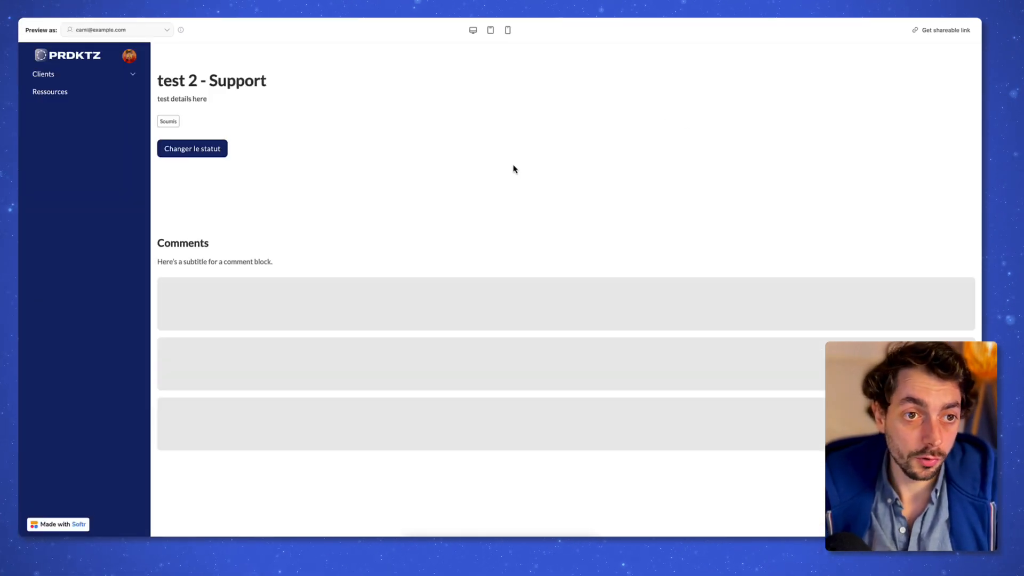
# Step: Add the comment 'Commen' to the test 2 - Support request
pyautogui.write('Commentaire')
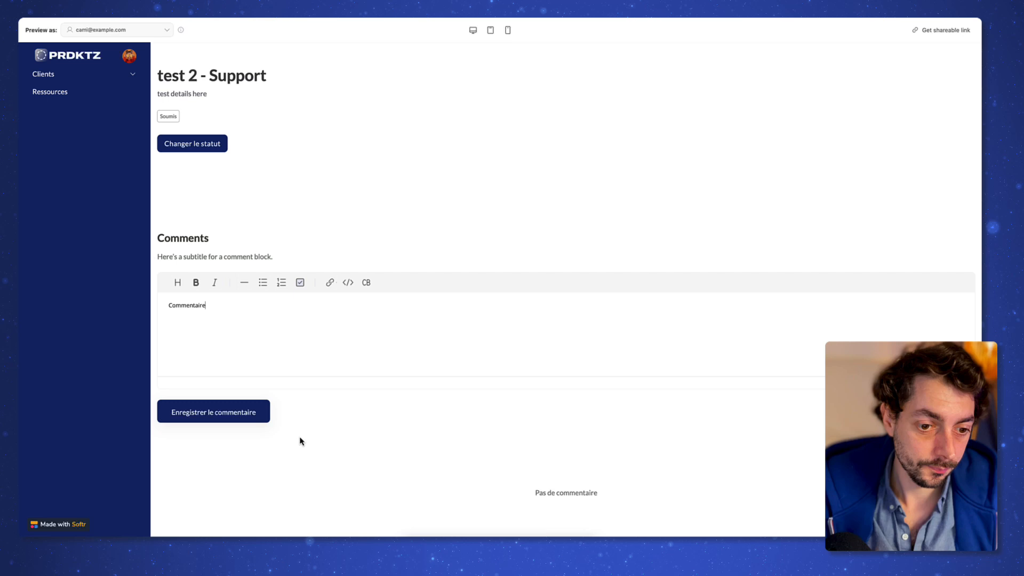
pyautogui.click(238, 421)
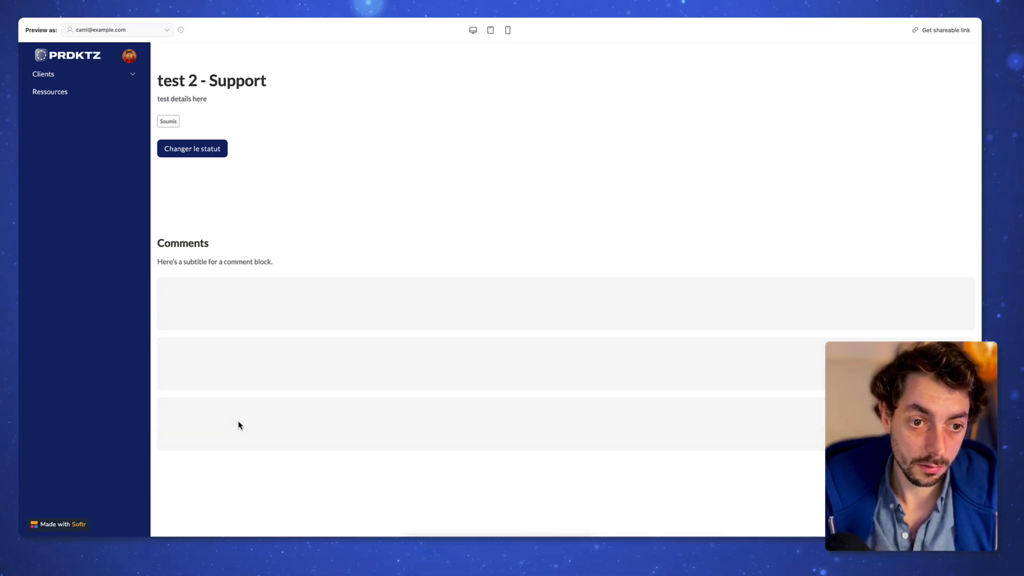
pyautogui.scroll(-1, 389, 459)
pyautogui.moveTo(191, 471); pyautogui.dragTo(257, 486)
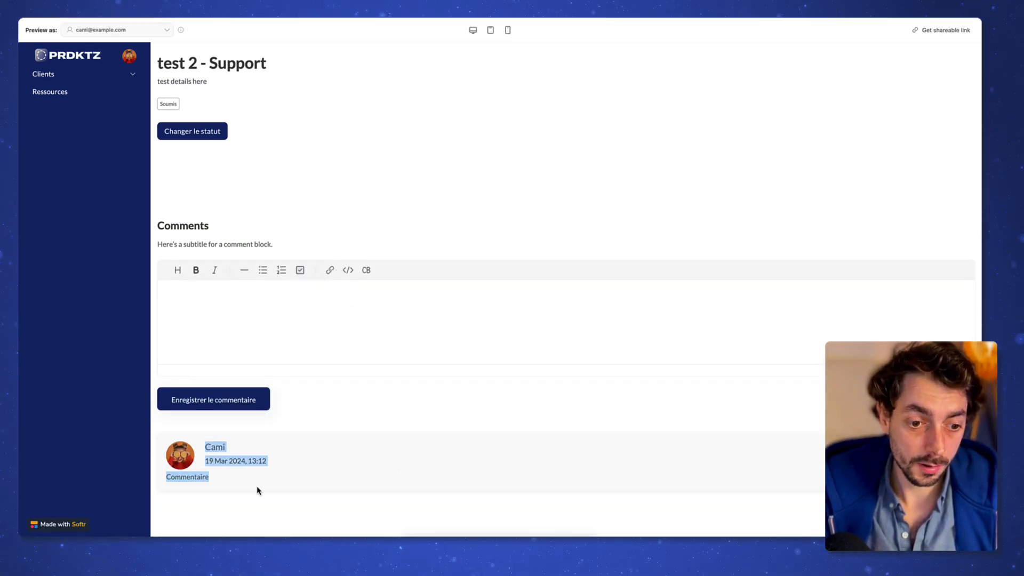
pyautogui.click(281, 492)
pyautogui.scroll(1, 334, 471)
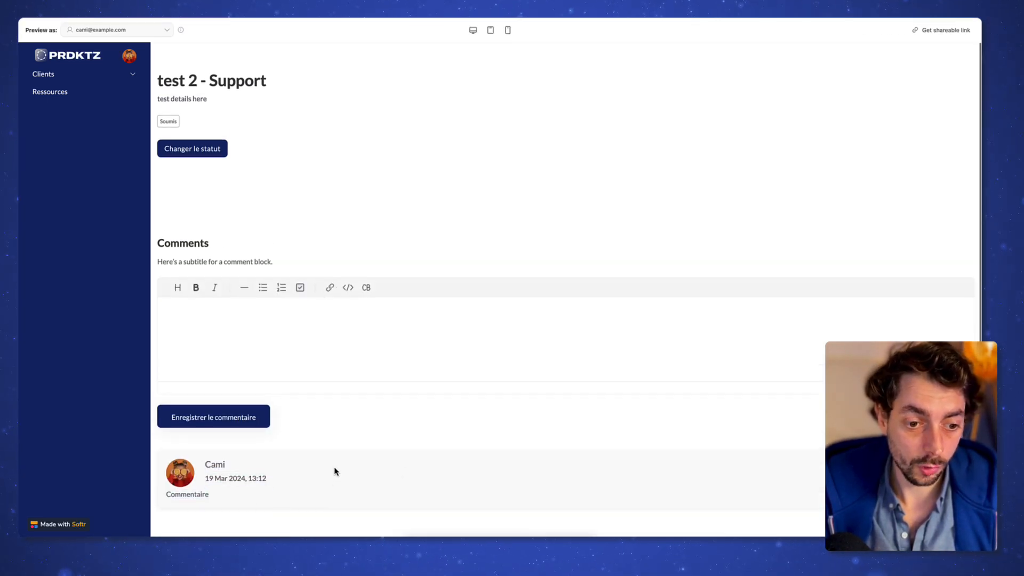
# Step: Change the request's status from Soumis to Révision and return to Mes clients
pyautogui.click(208, 156)
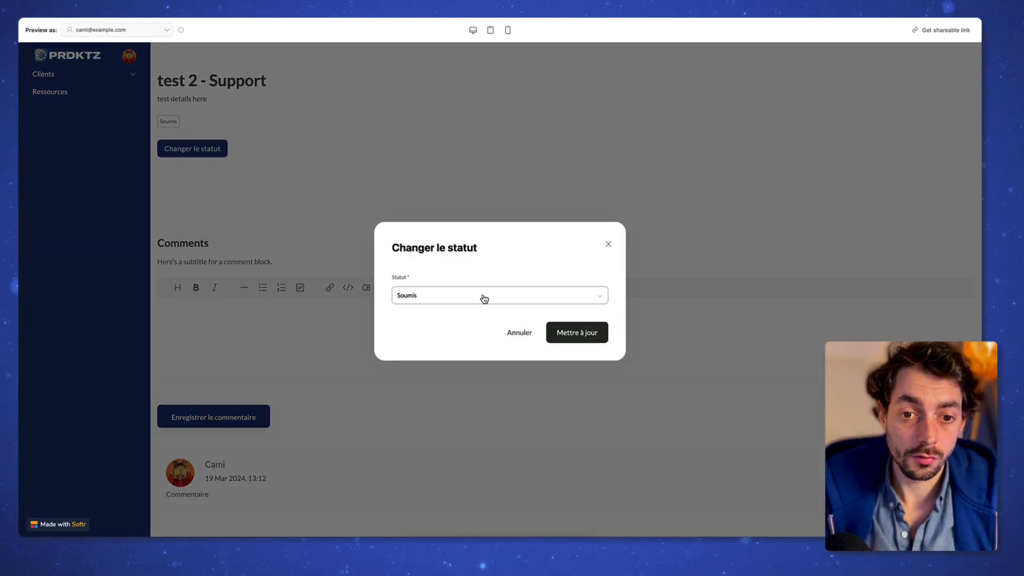
pyautogui.click(479, 297)
pyautogui.click(430, 338)
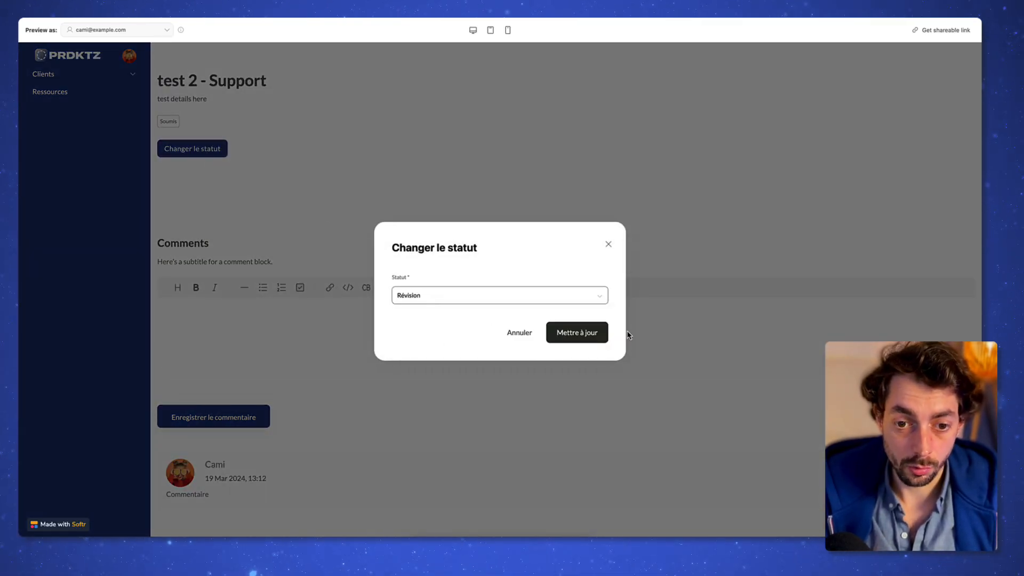
pyautogui.click(577, 333)
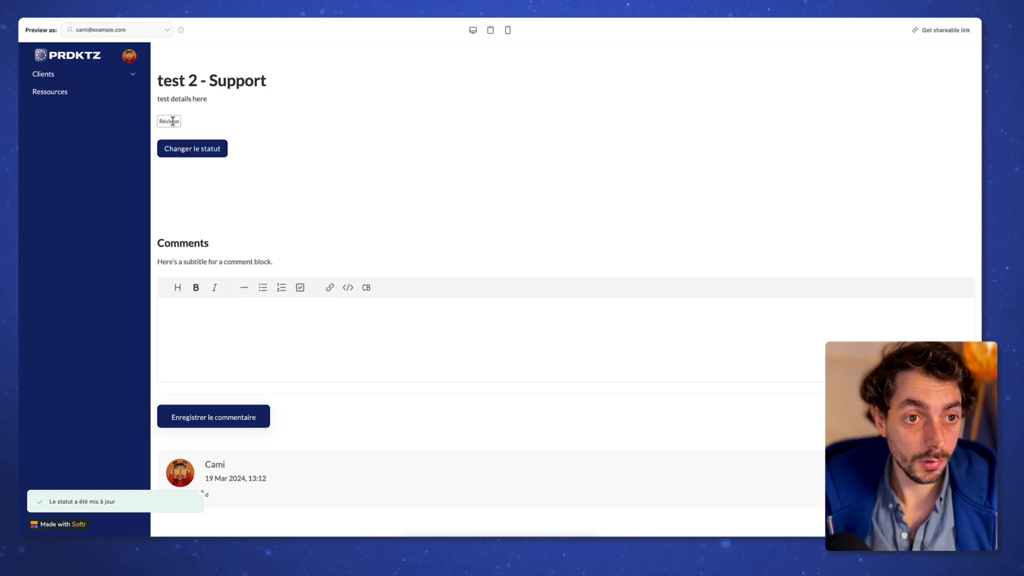
pyautogui.click(183, 122)
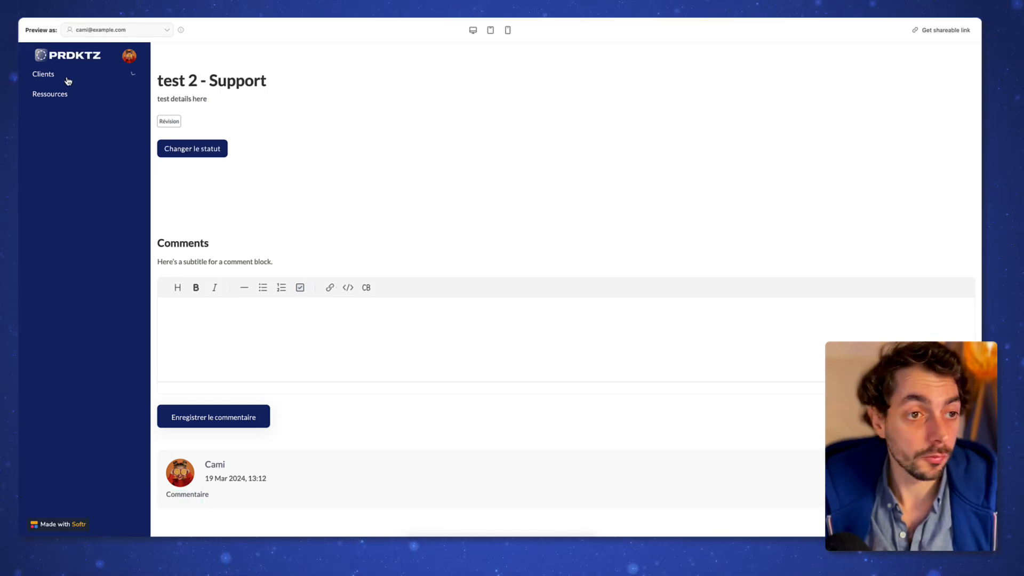
pyautogui.click(154, 32)
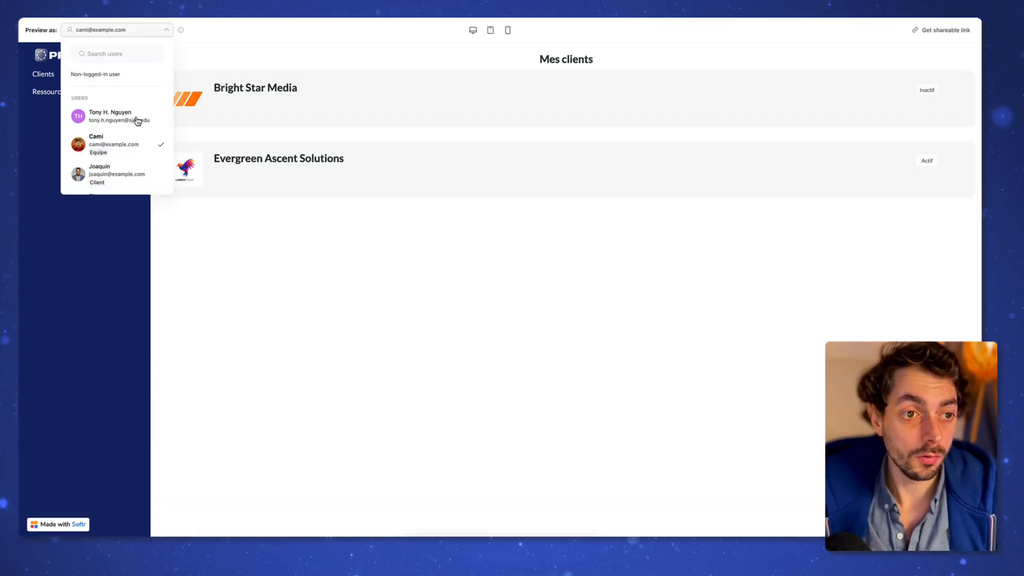
# Step: Preview the portal as a client-group user and acknowledge the notice
pyautogui.scroll(-1, 130, 142)
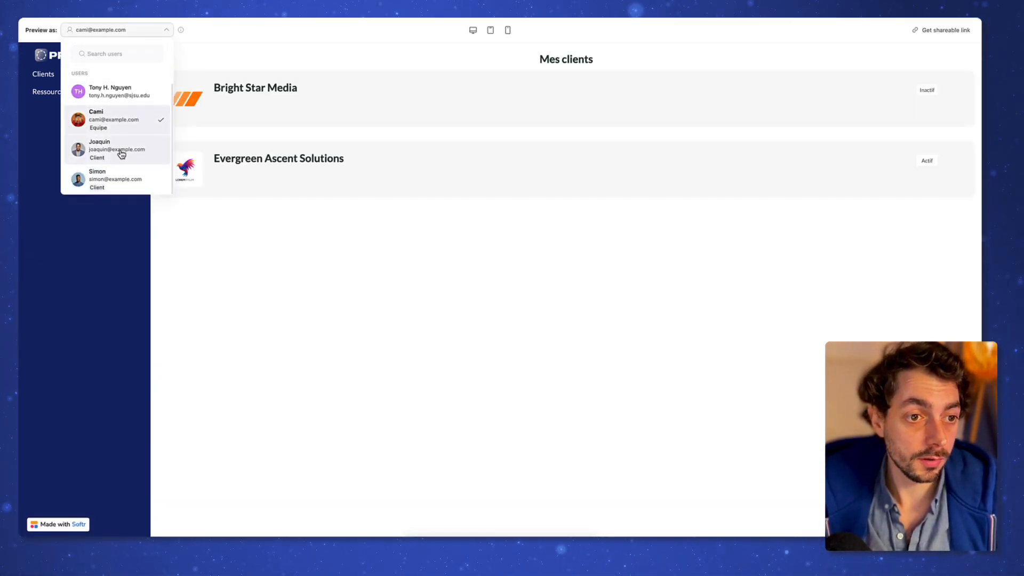
pyautogui.click(123, 152)
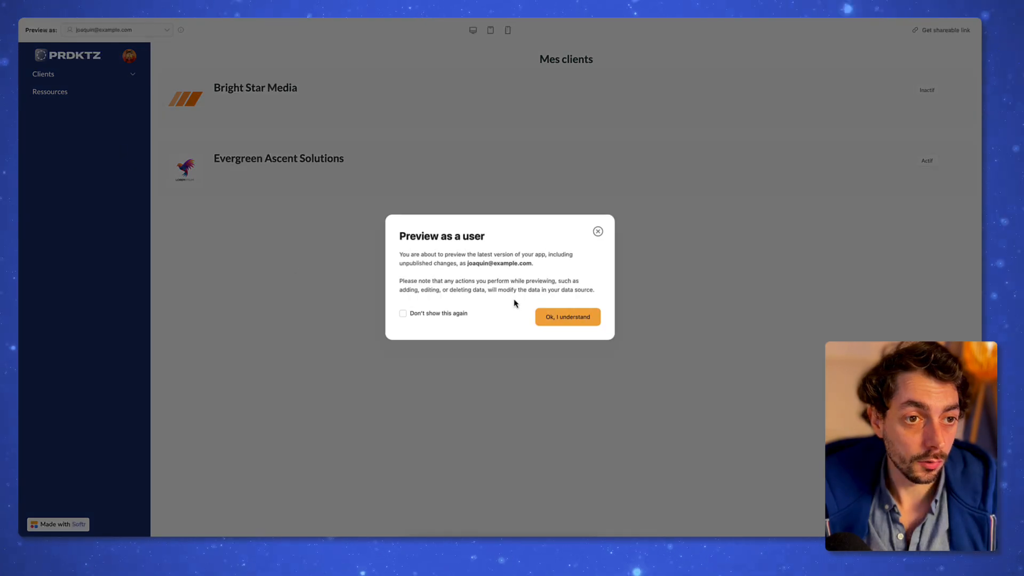
pyautogui.click(562, 322)
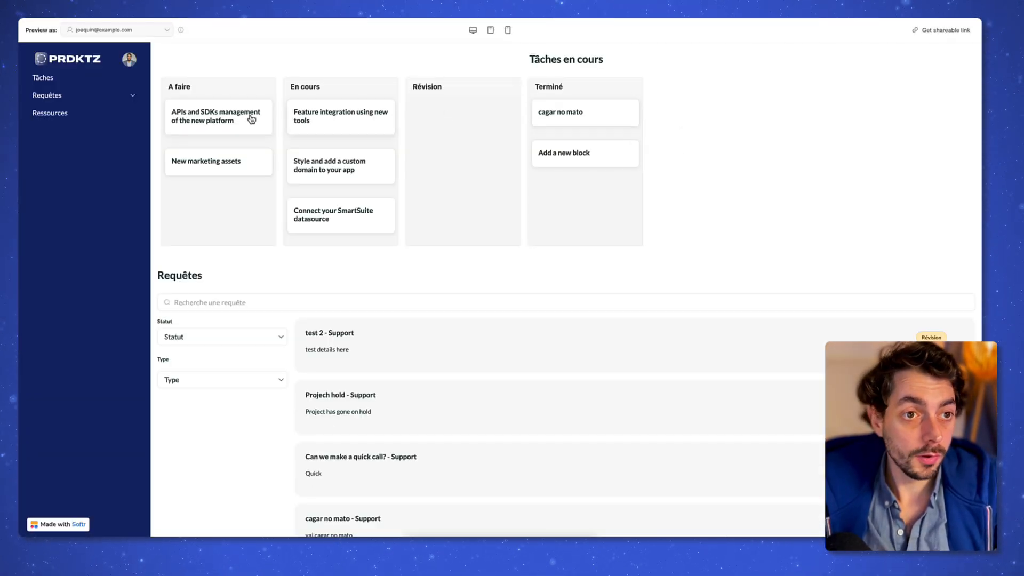
# Step: Review the dashboard's subscription card, then open the Ressources page
pyautogui.scroll(-3, 576, 240)
pyautogui.scroll(-15, 576, 241)
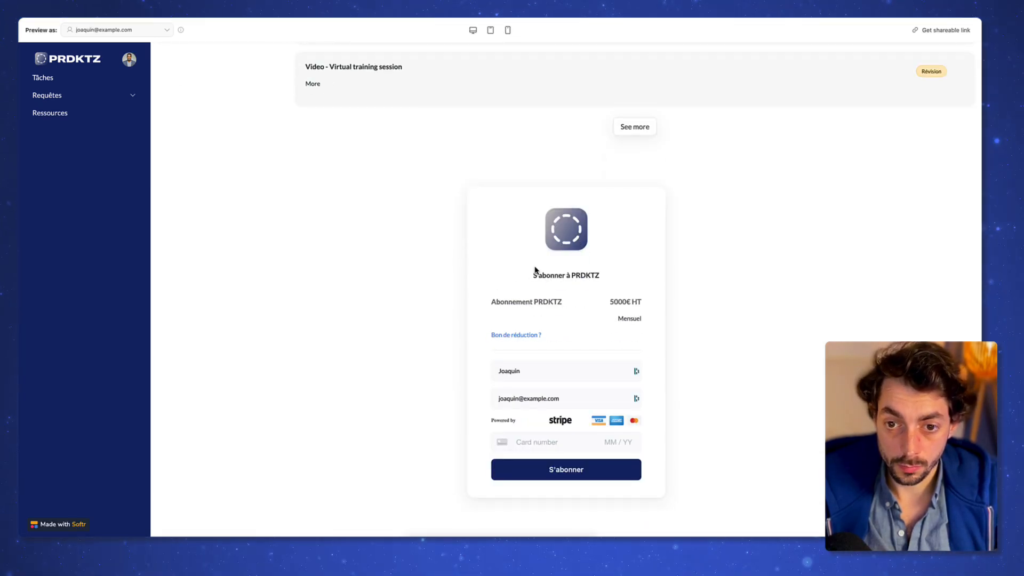
pyautogui.moveTo(535, 268); pyautogui.dragTo(637, 352)
pyautogui.click(642, 334)
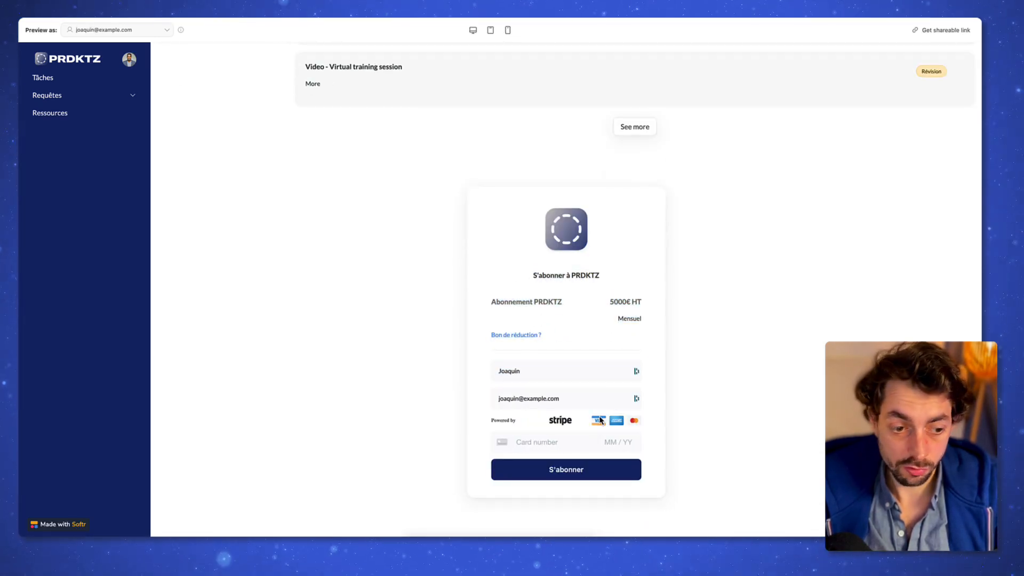
pyautogui.scroll(20, 594, 377)
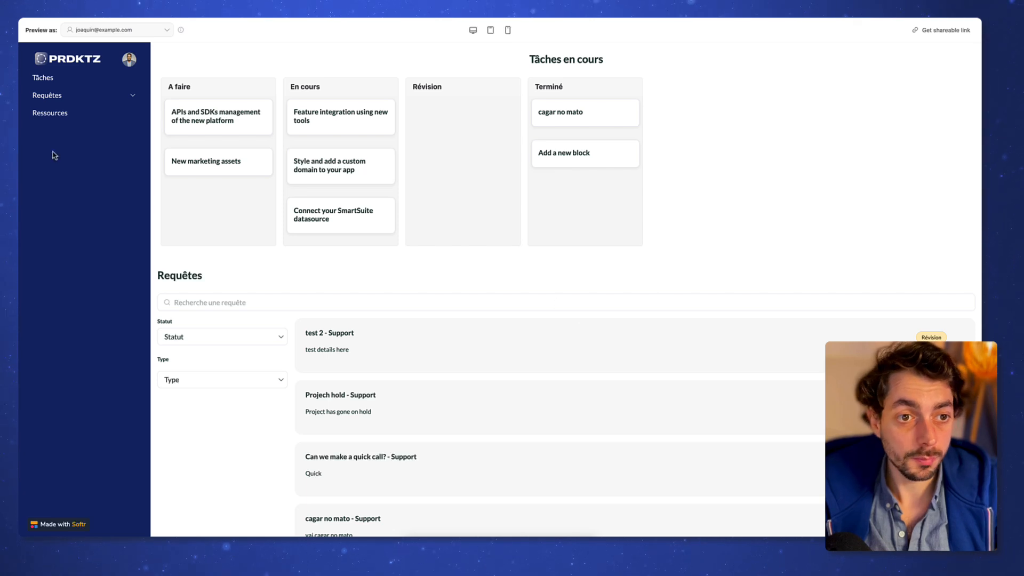
pyautogui.click(53, 113)
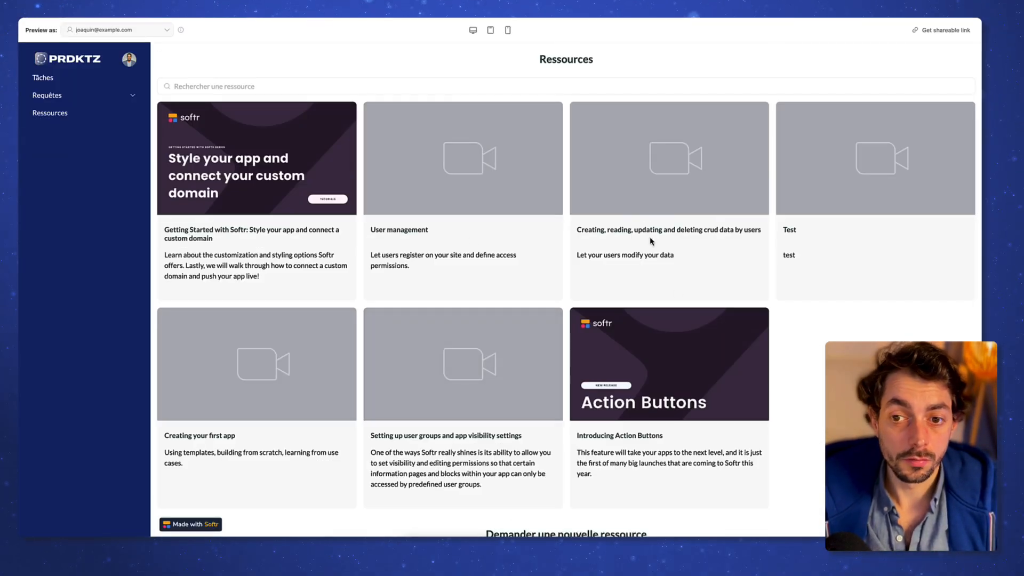
# Step: Try the resource request form with Training video, then view the full requests list
pyautogui.scroll(-2, 647, 230)
pyautogui.click(565, 517)
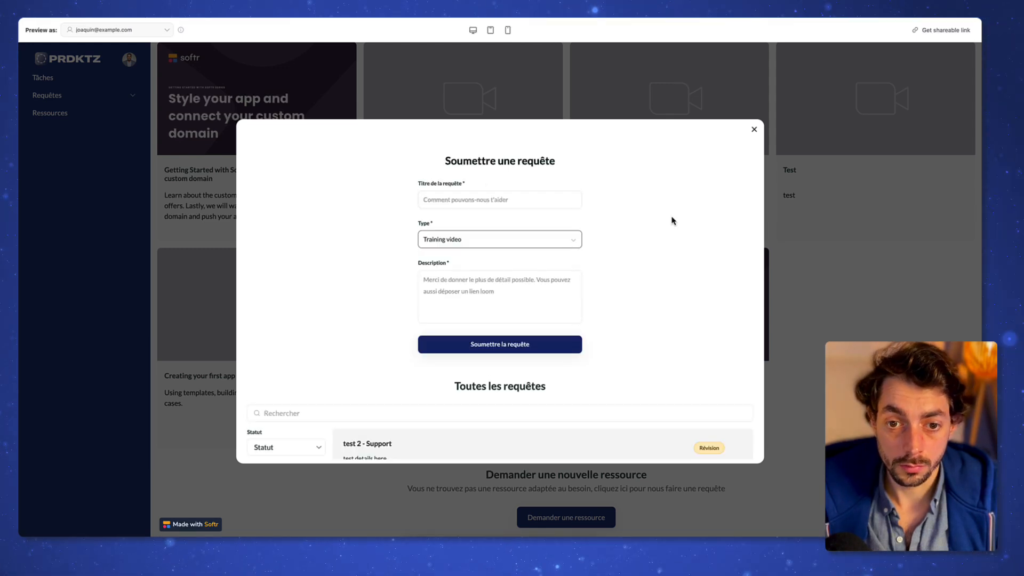
pyautogui.click(673, 217)
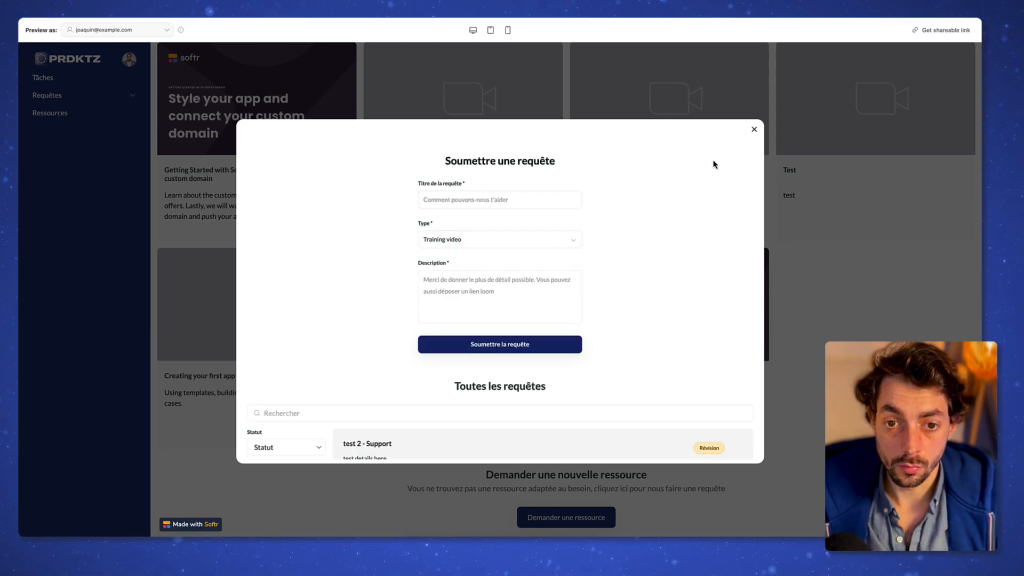
pyautogui.click(754, 129)
pyautogui.click(50, 95)
pyautogui.click(74, 119)
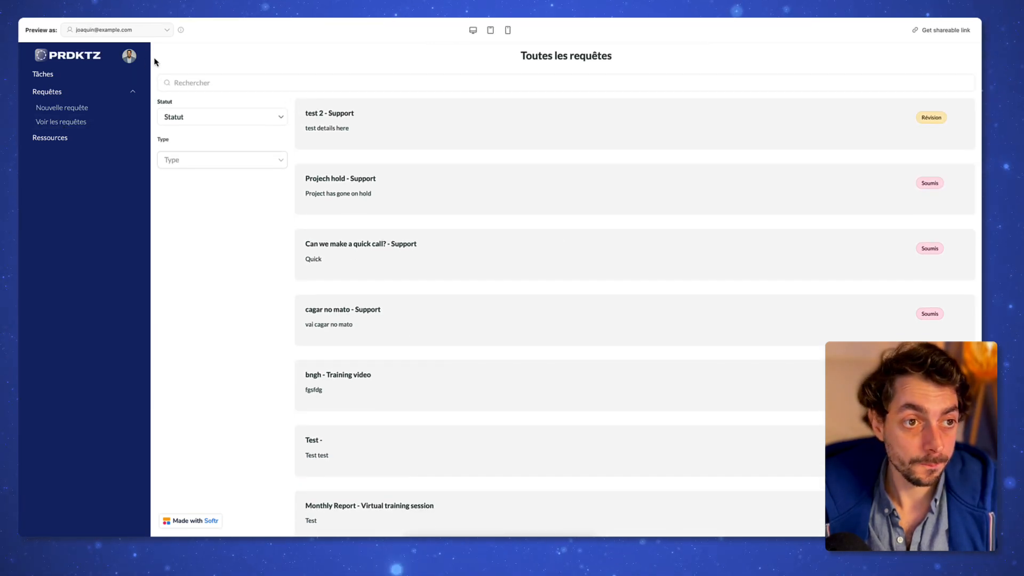
# Step: Visit the user account page, the company account page and the company edit form
pyautogui.click(130, 56)
pyautogui.click(188, 87)
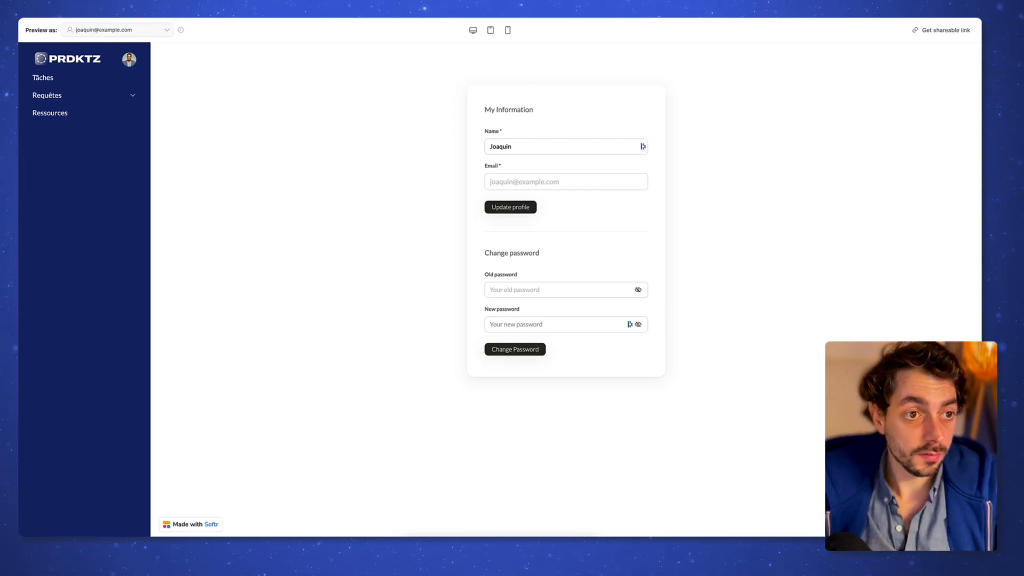
pyautogui.click(137, 63)
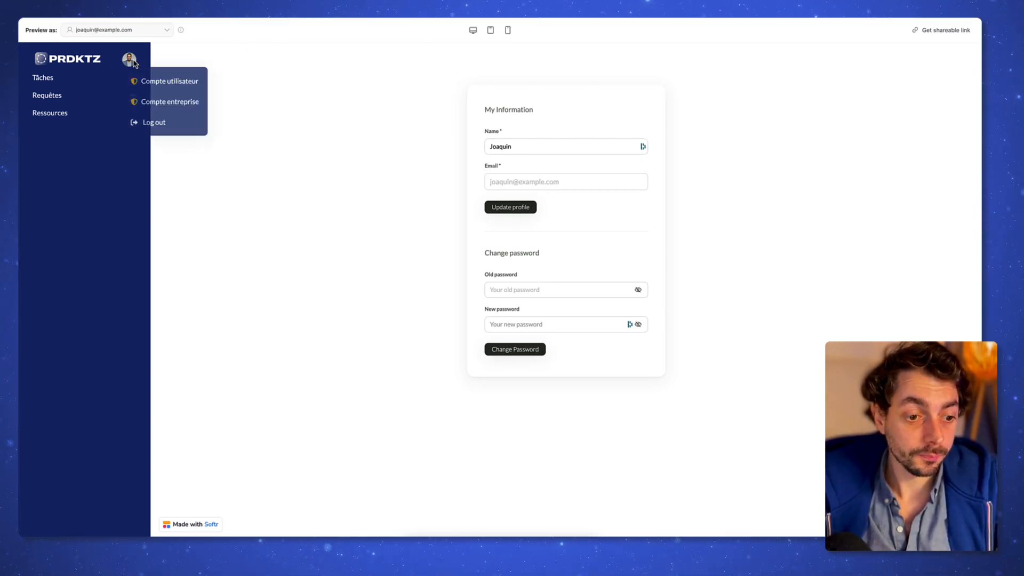
pyautogui.click(164, 101)
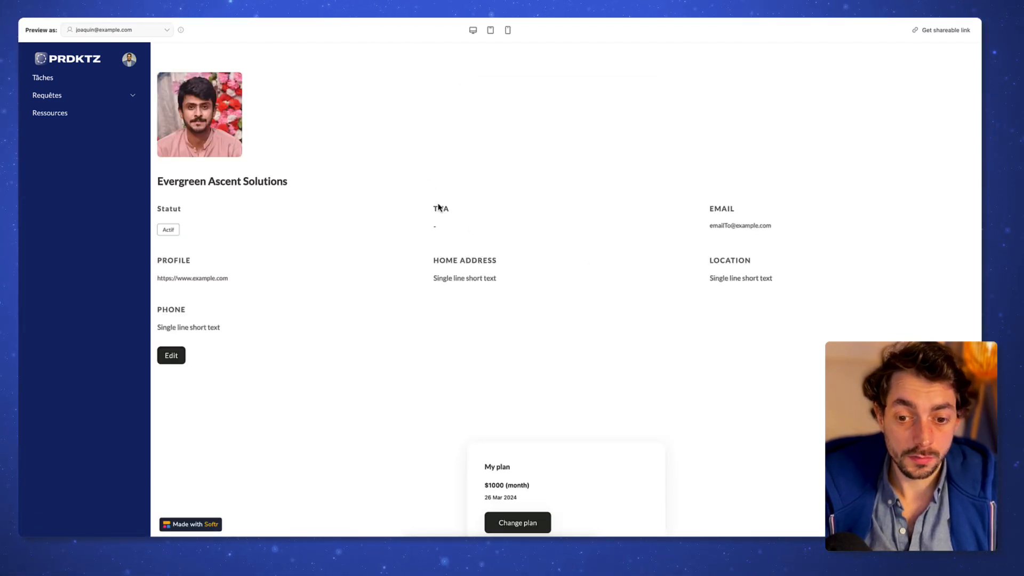
pyautogui.scroll(-3, 553, 236)
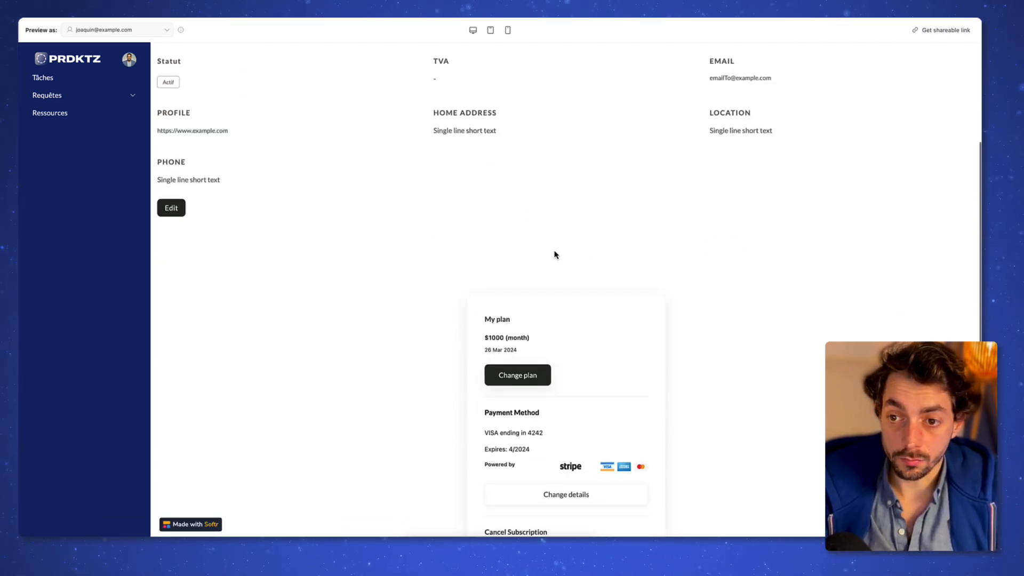
pyautogui.click(171, 207)
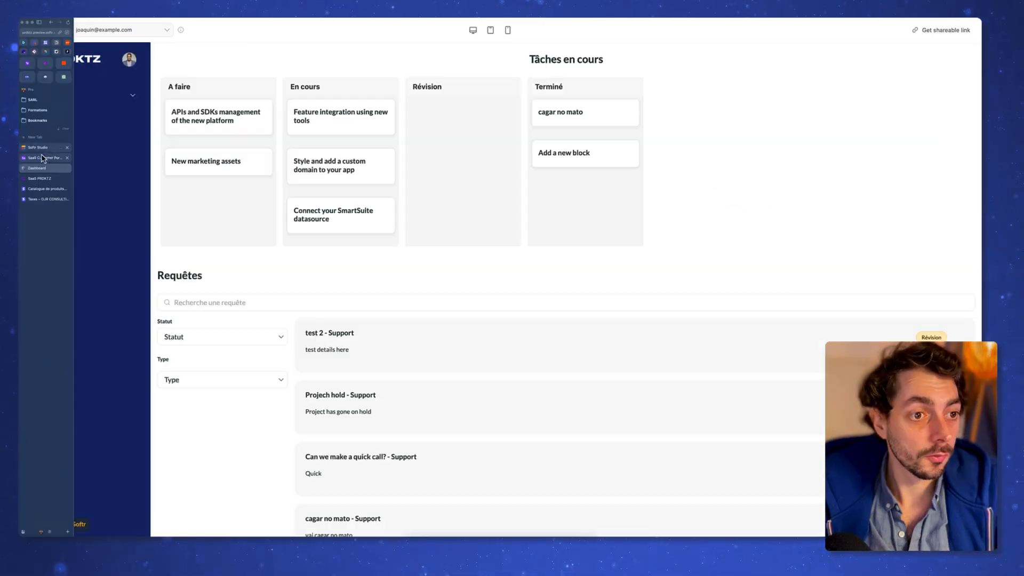
# Step: Preview as another client user without a subscription and try opening Tâches
pyautogui.click(118, 30)
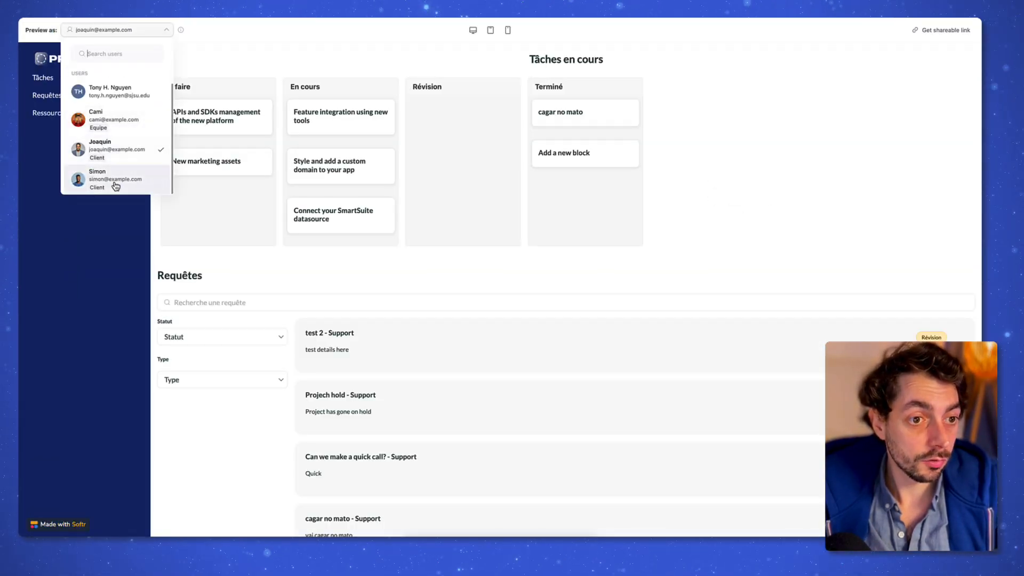
pyautogui.click(115, 181)
pyautogui.click(583, 318)
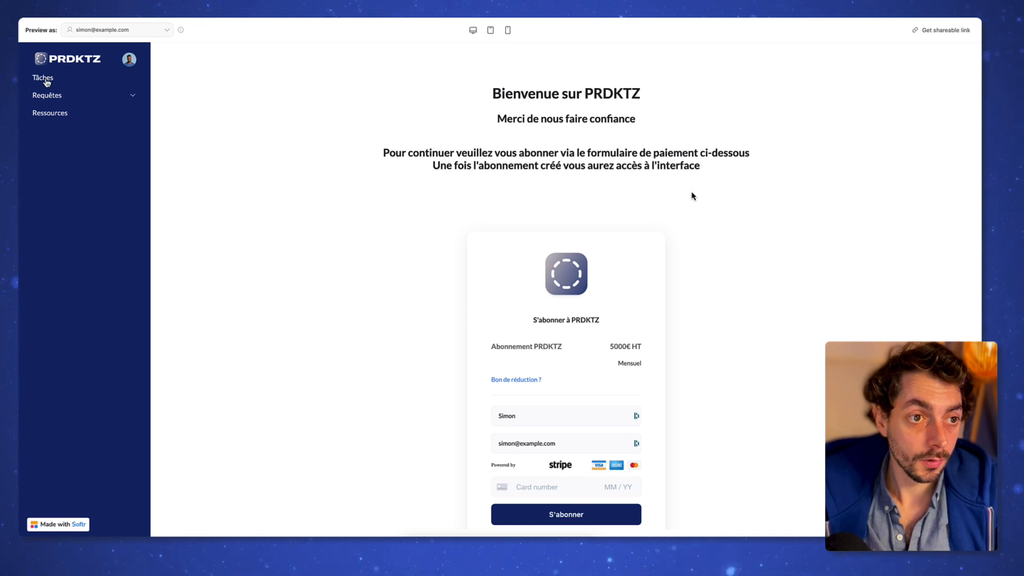
pyautogui.click(44, 79)
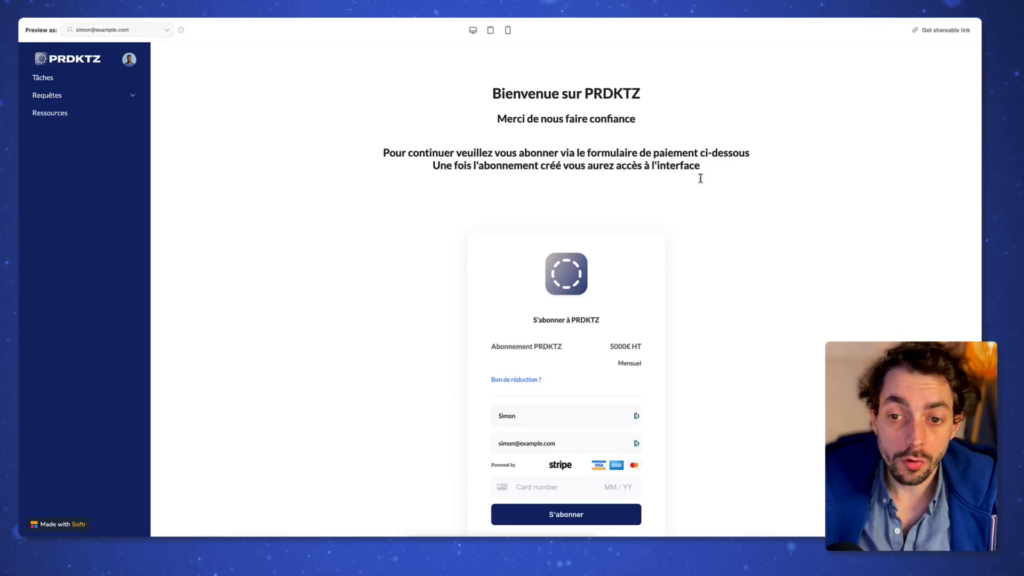
pyautogui.scroll(-2, 701, 179)
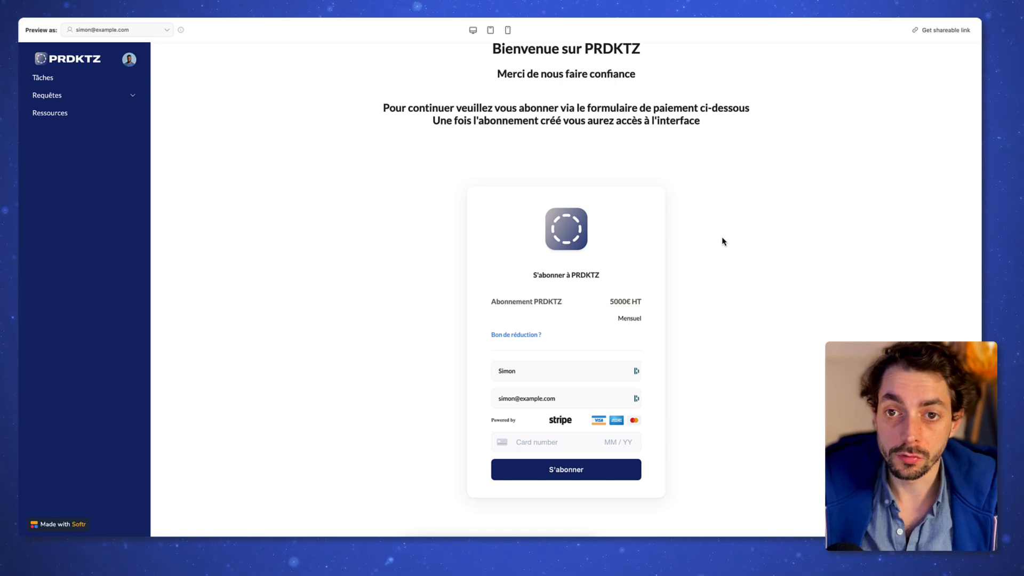
pyautogui.click(539, 442)
pyautogui.write('424242')
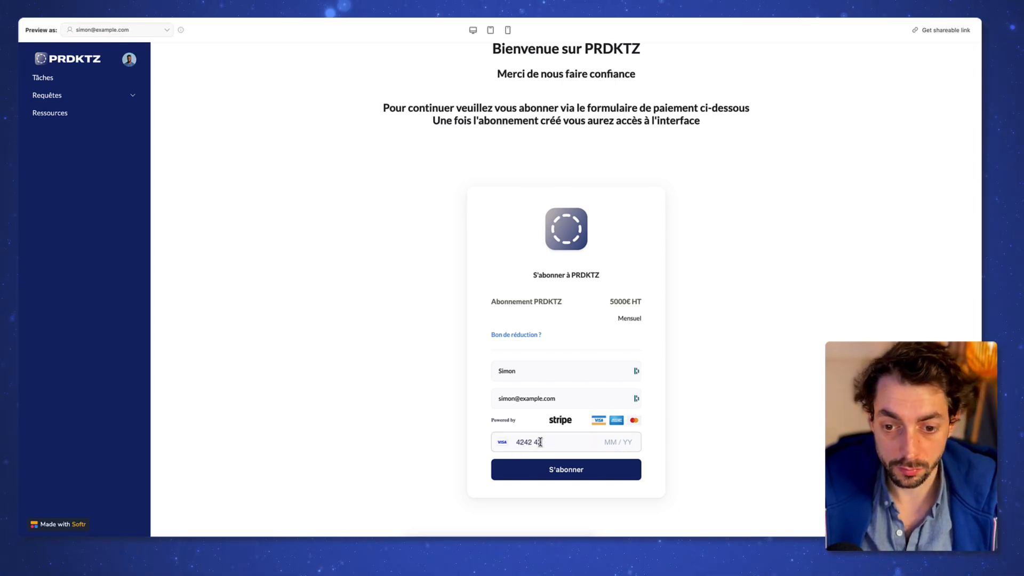
pyautogui.write('4242424242042411122000')
pyautogui.click(582, 469)
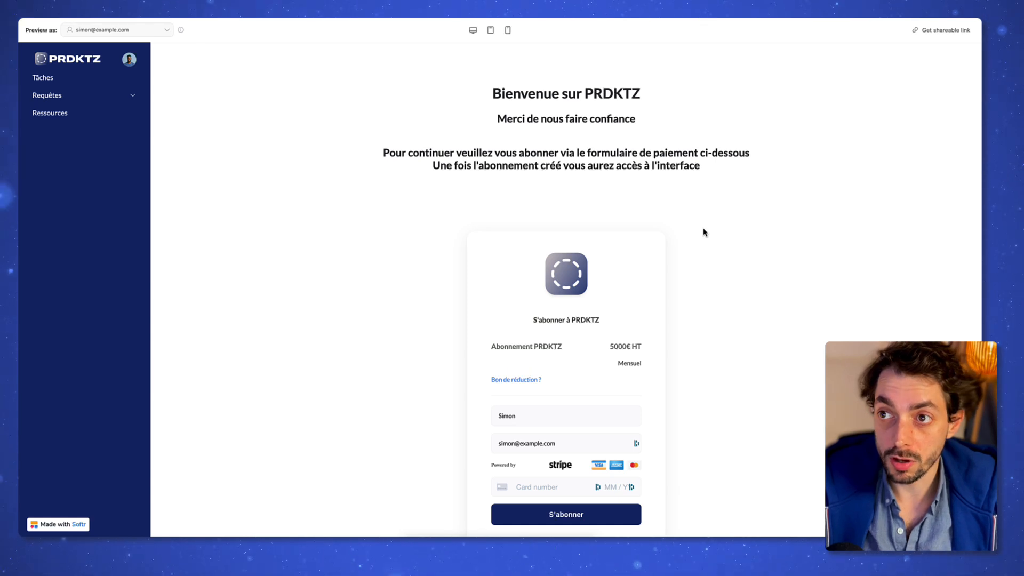
pyautogui.scroll(-2, 702, 251)
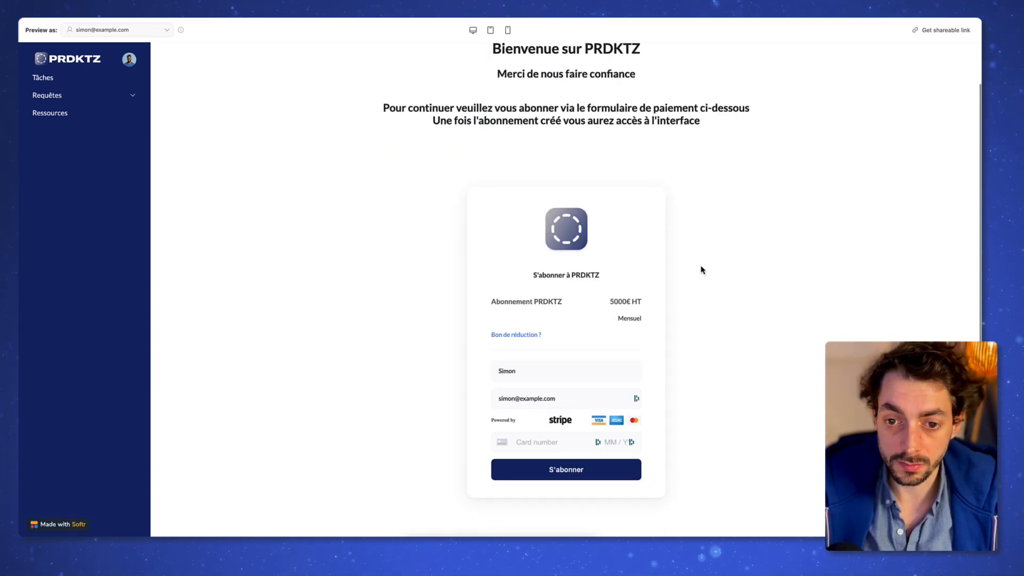
pyautogui.scroll(2, 704, 286)
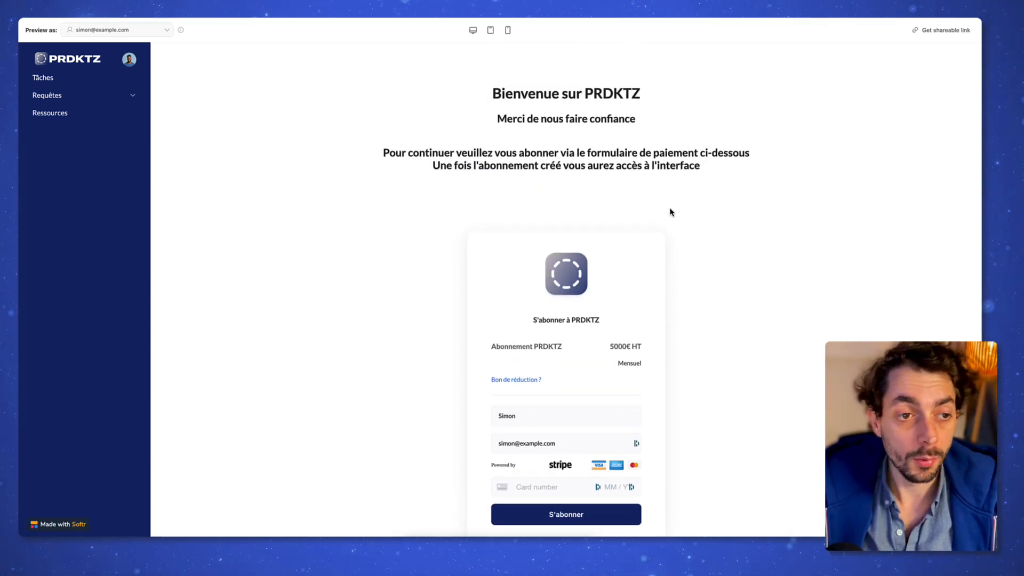
# Step: Switch to the Stripe dashboard tab by searching open tabs for 'stripe'
pyautogui.press('super+t')
pyautogui.write('stripe')
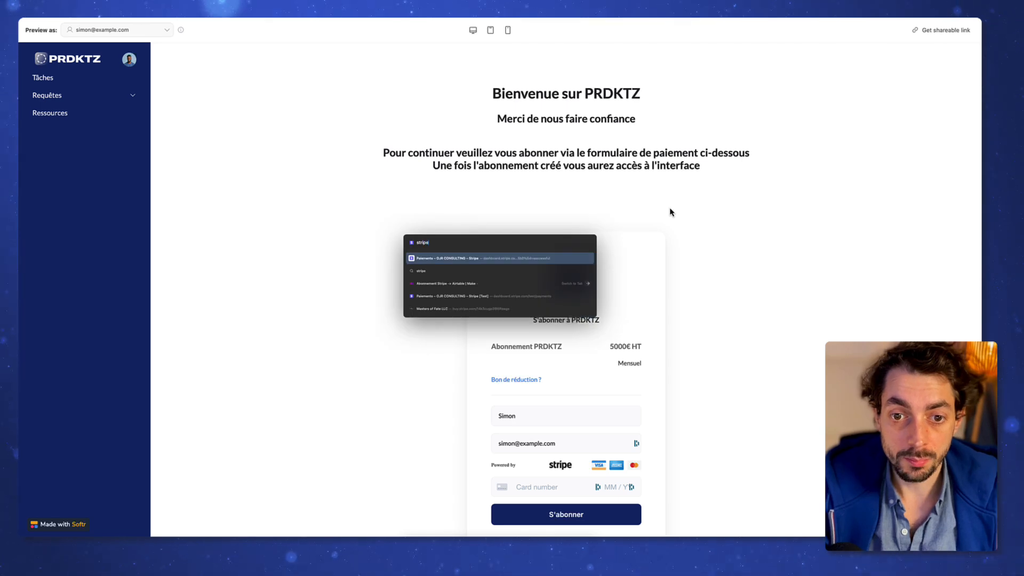
pyautogui.press('Return')
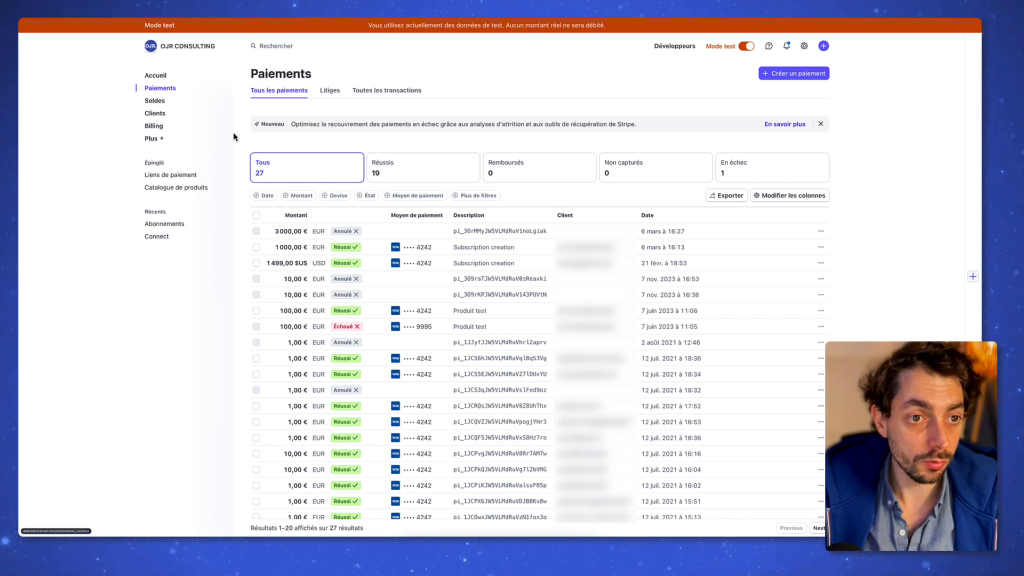
# Step: Open the new subscriber's 0,00 € trial invoice 9568A737-0003, marked Payée
pyautogui.click(186, 114)
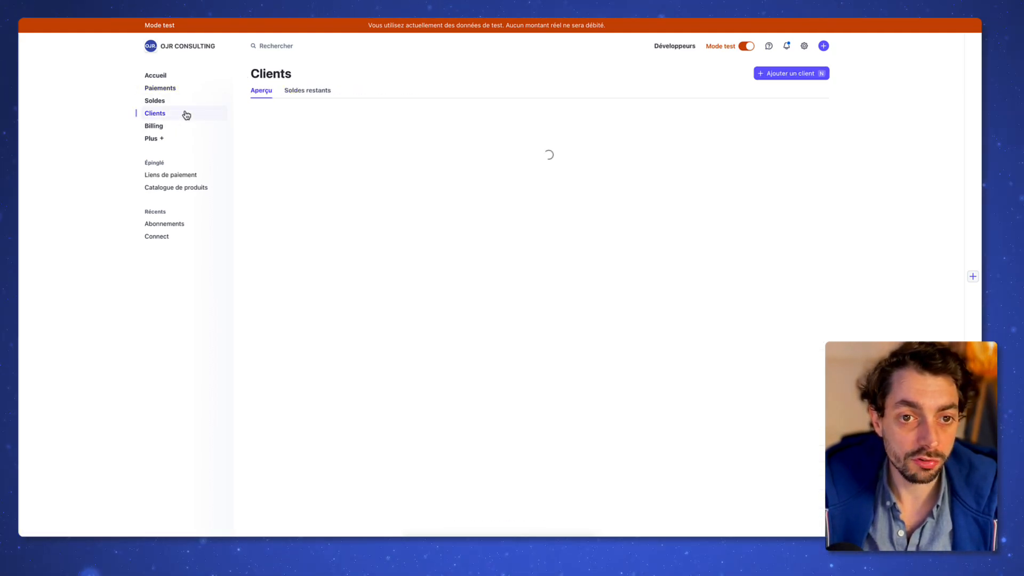
pyautogui.click(578, 202)
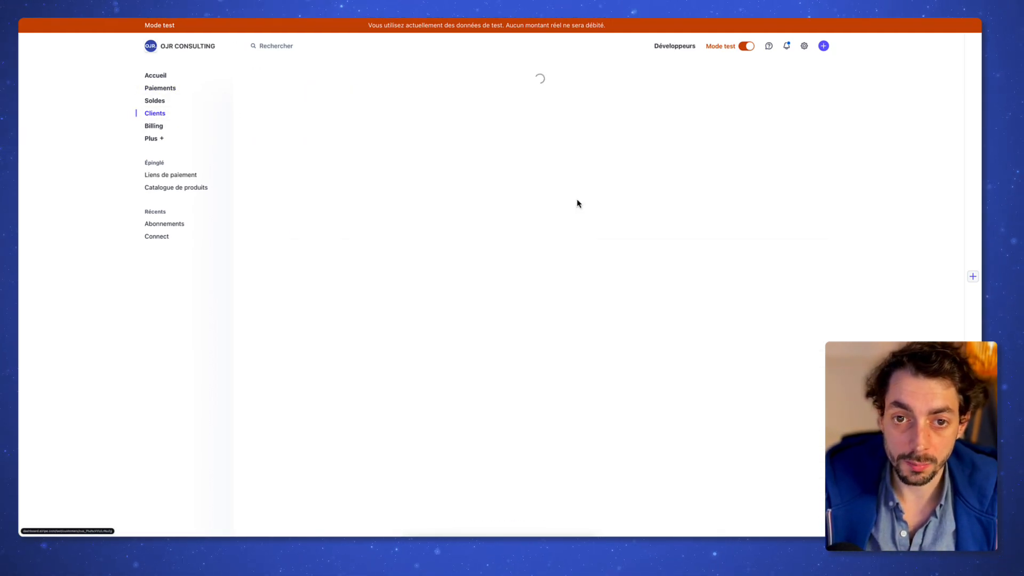
pyautogui.scroll(-5, 479, 267)
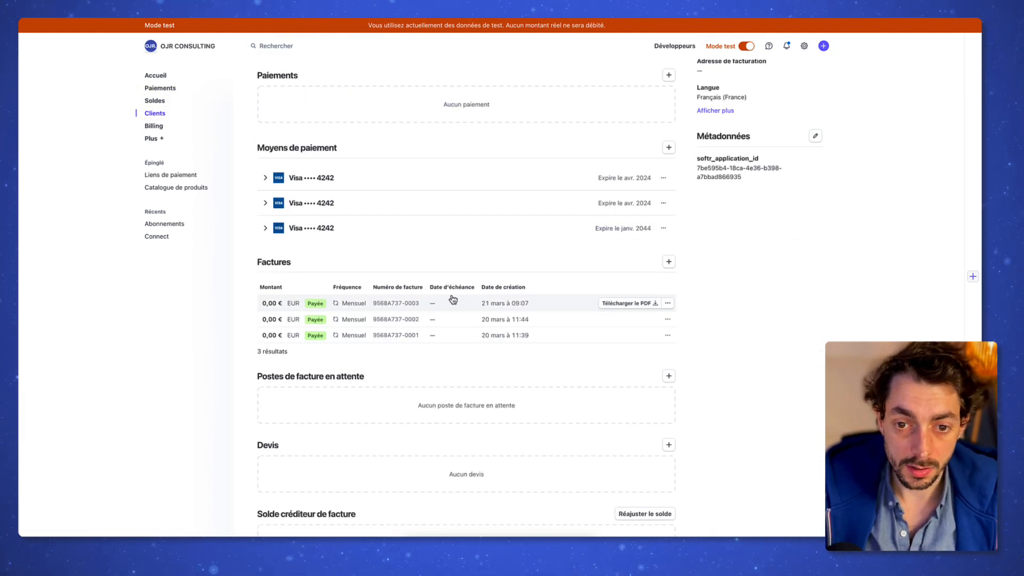
pyautogui.click(520, 304)
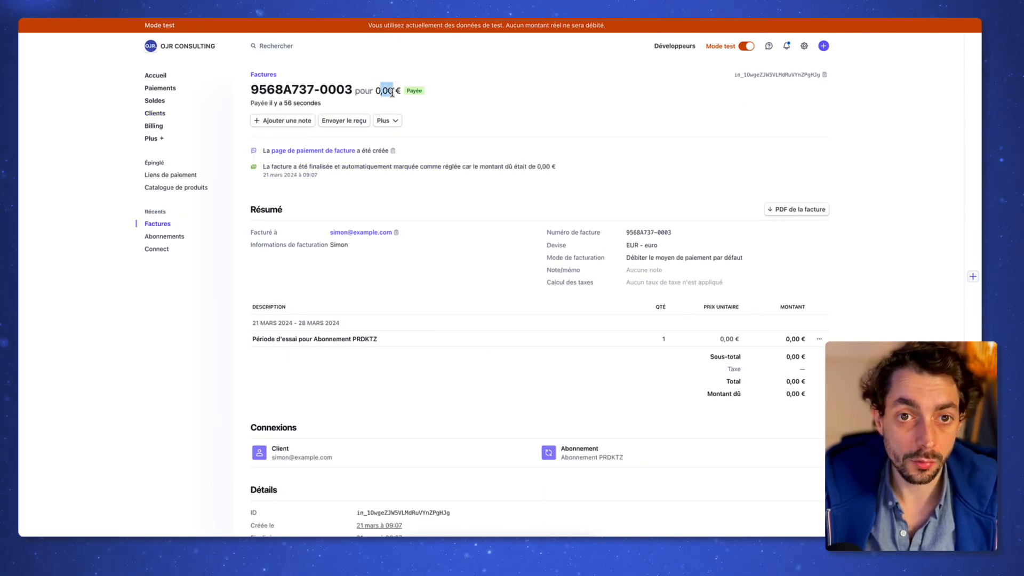
pyautogui.scroll(-3, 466, 192)
pyautogui.scroll(3, 473, 276)
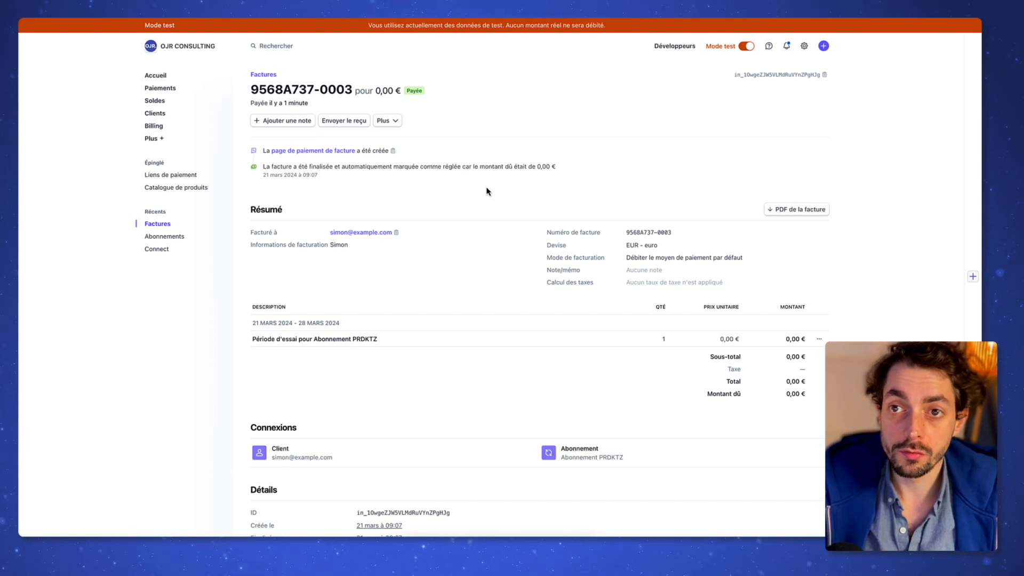
pyautogui.hotkey('ctrl', 'Tab')
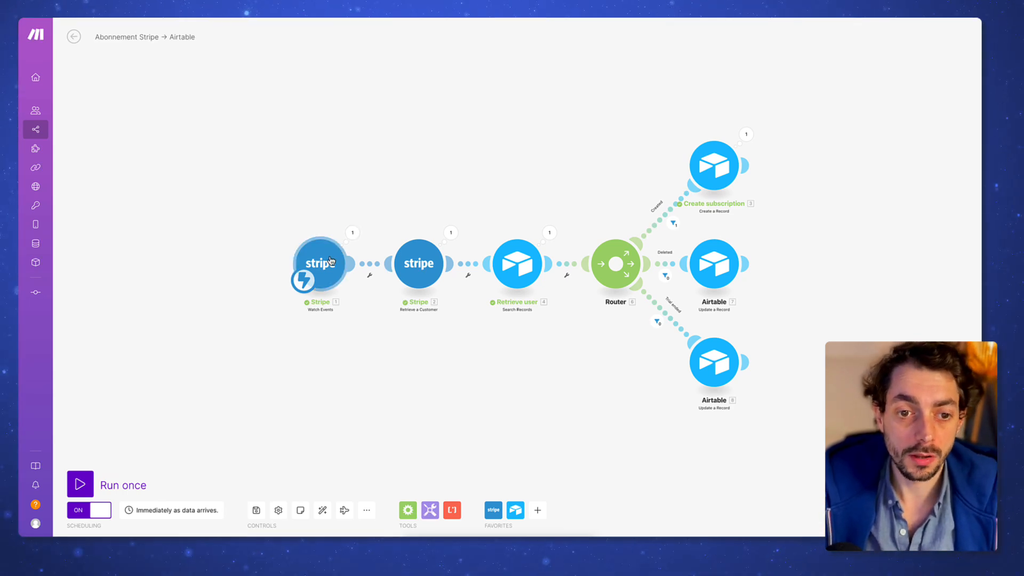
# Step: Inspect the Stripe trigger's output, noting the customer.subscription.created event type
pyautogui.click(349, 237)
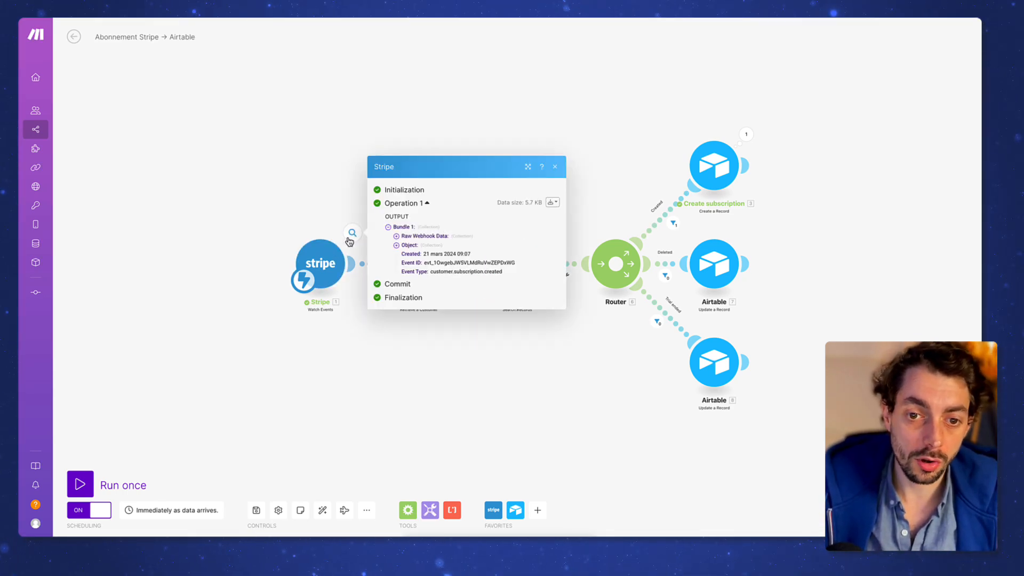
pyautogui.click(347, 194)
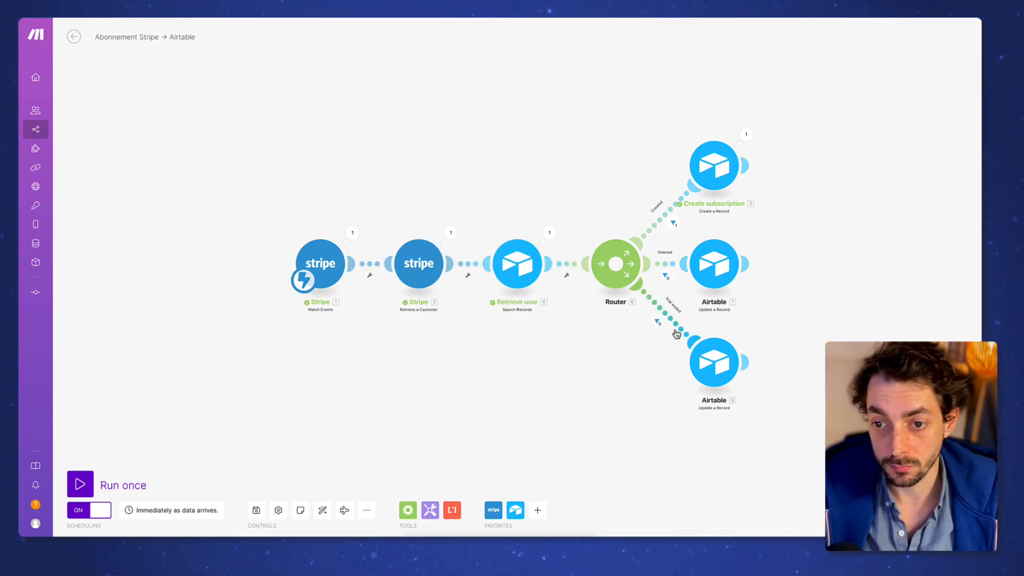
pyautogui.click(353, 232)
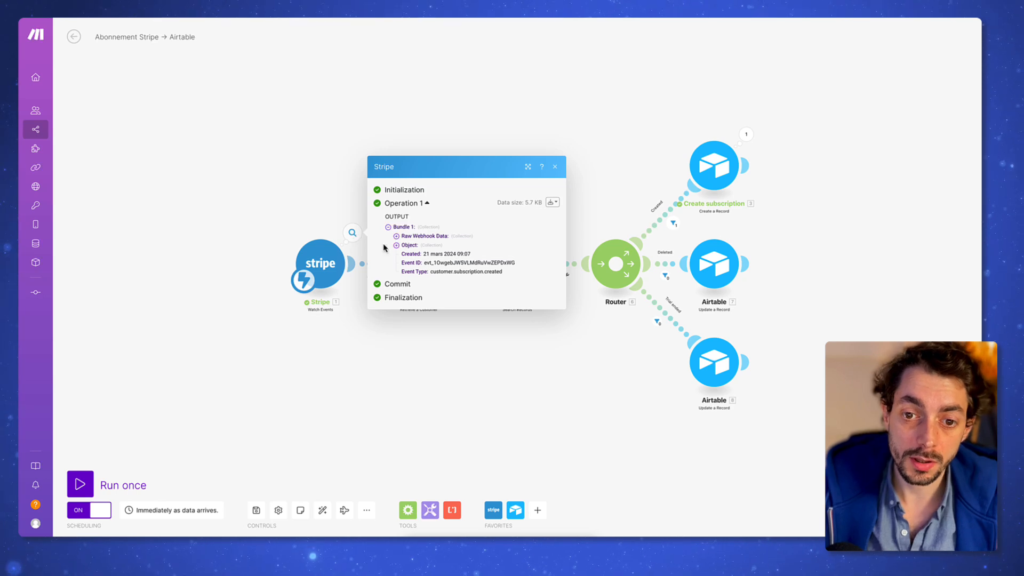
pyautogui.moveTo(502, 272); pyautogui.dragTo(449, 272)
pyautogui.click(449, 271)
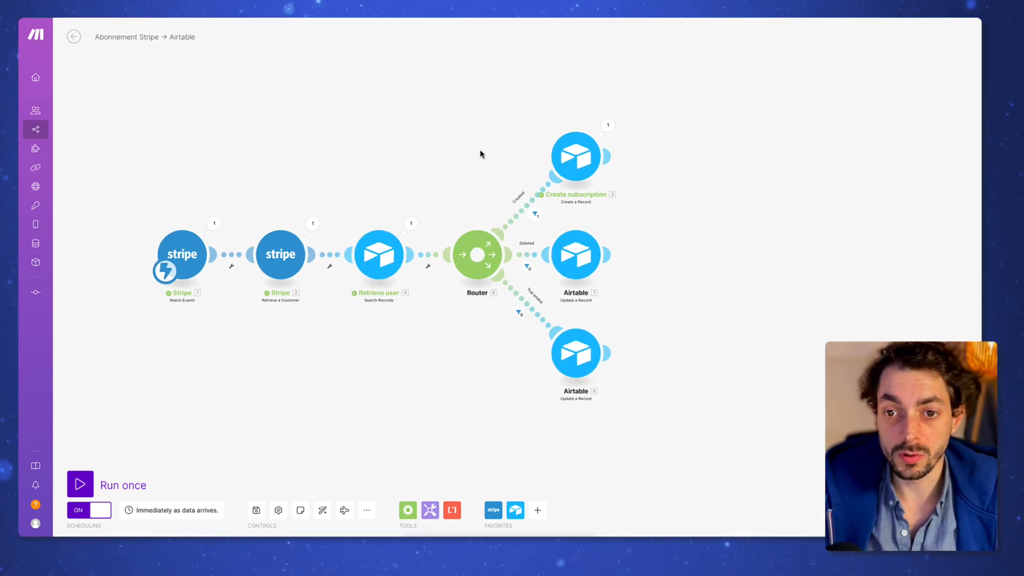
# Step: Check the Created route's filter and the Create subscription module's Abonnements fields
pyautogui.click(536, 215)
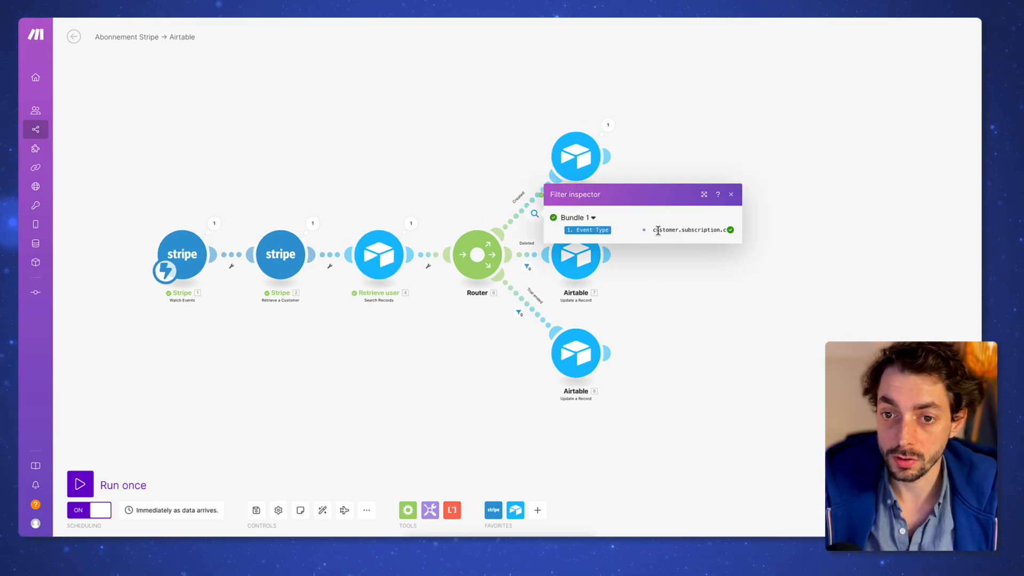
pyautogui.hscroll(1, 659, 230)
pyautogui.click(731, 195)
pyautogui.click(581, 173)
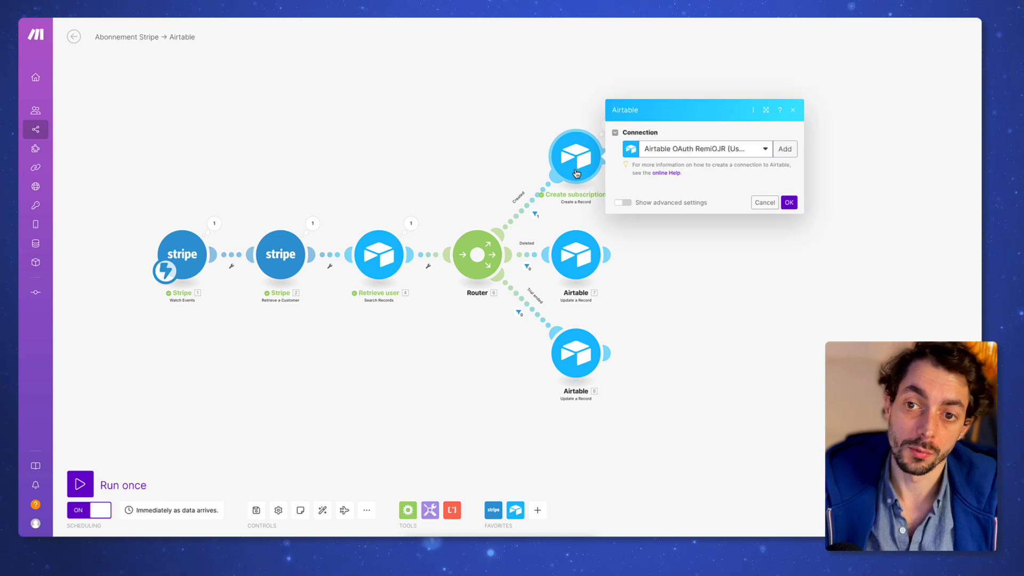
pyautogui.scroll(-2, 712, 278)
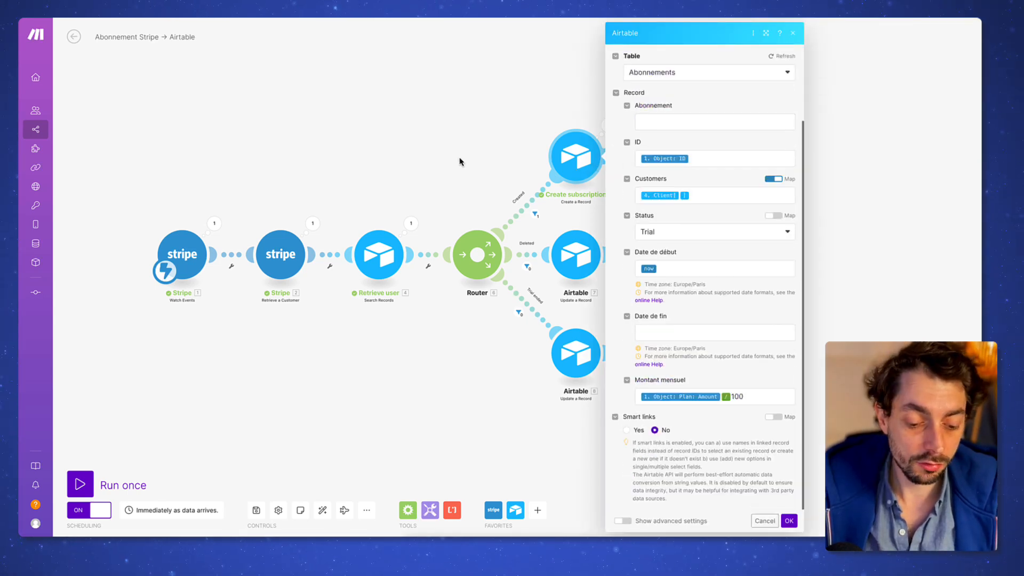
pyautogui.hotkey('ctrl', 'Tab')
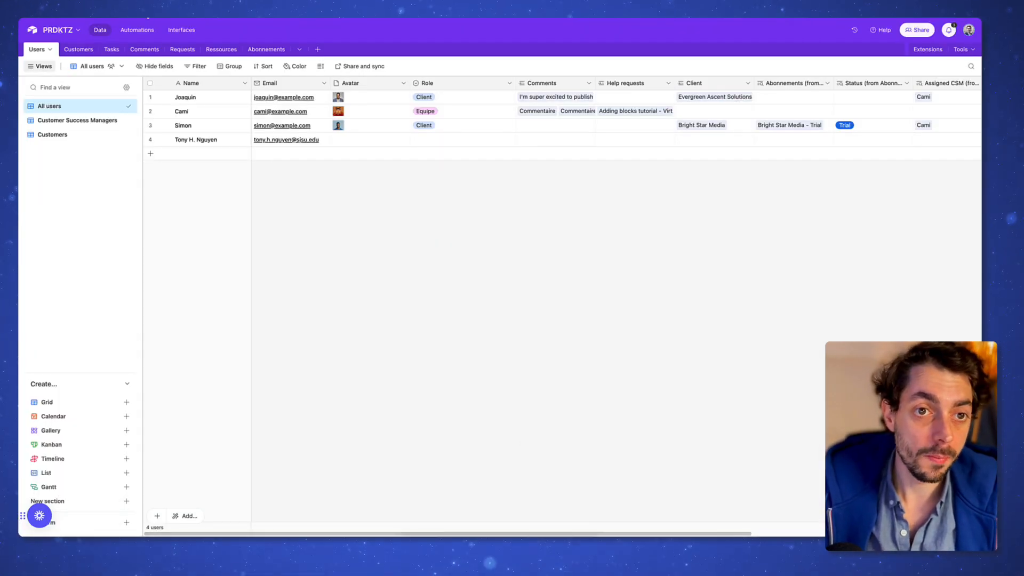
# Step: Open the Abonnements table and expand Bright Star Media, the trial subscription's linked customer
pyautogui.click(270, 51)
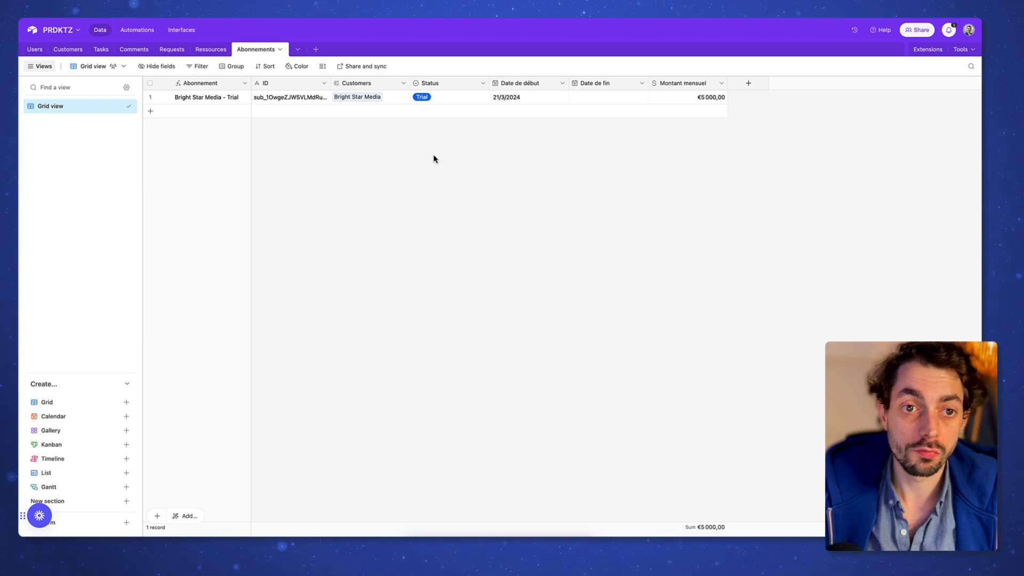
pyautogui.click(358, 101)
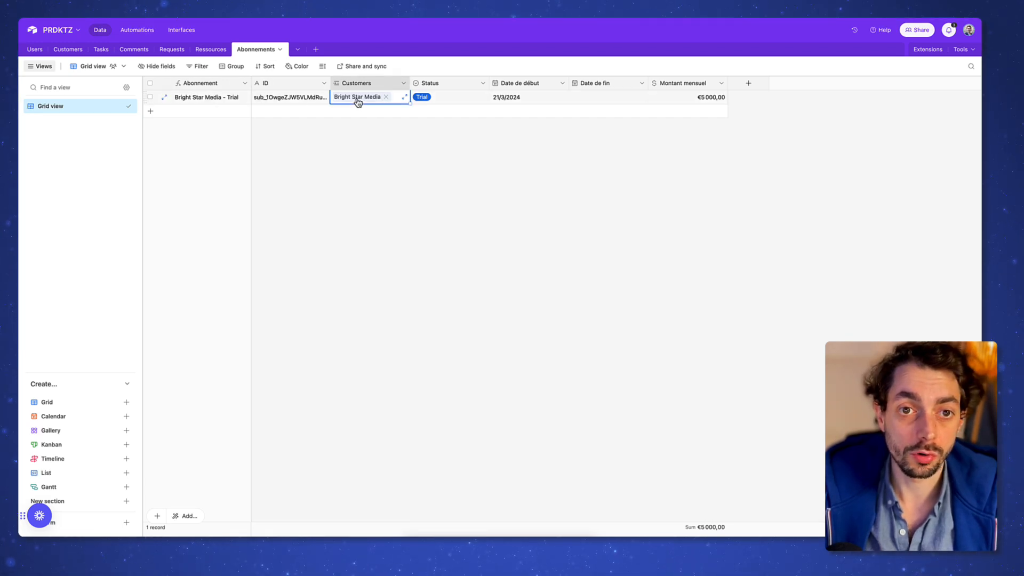
pyautogui.click(357, 97)
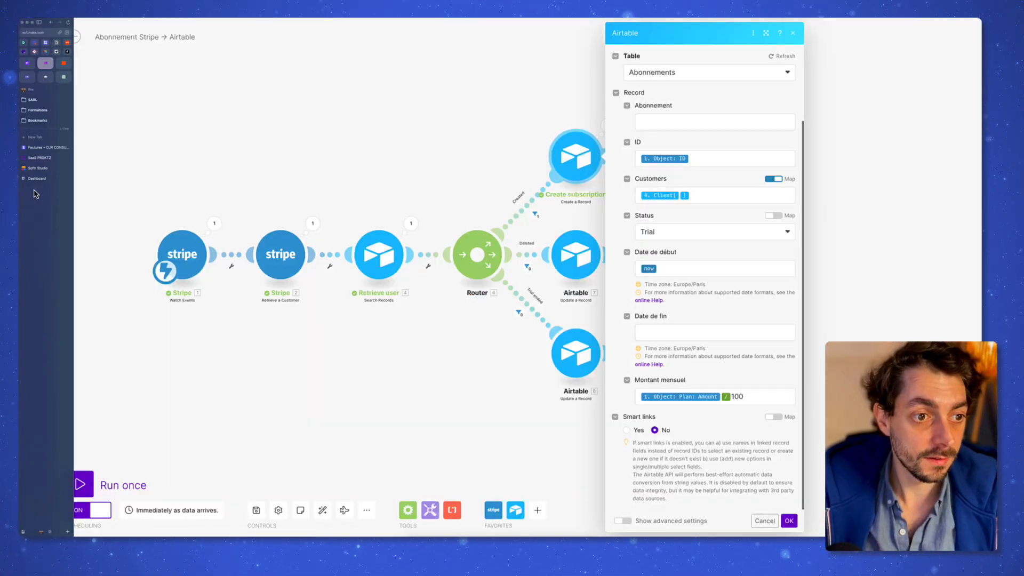
pyautogui.click(37, 180)
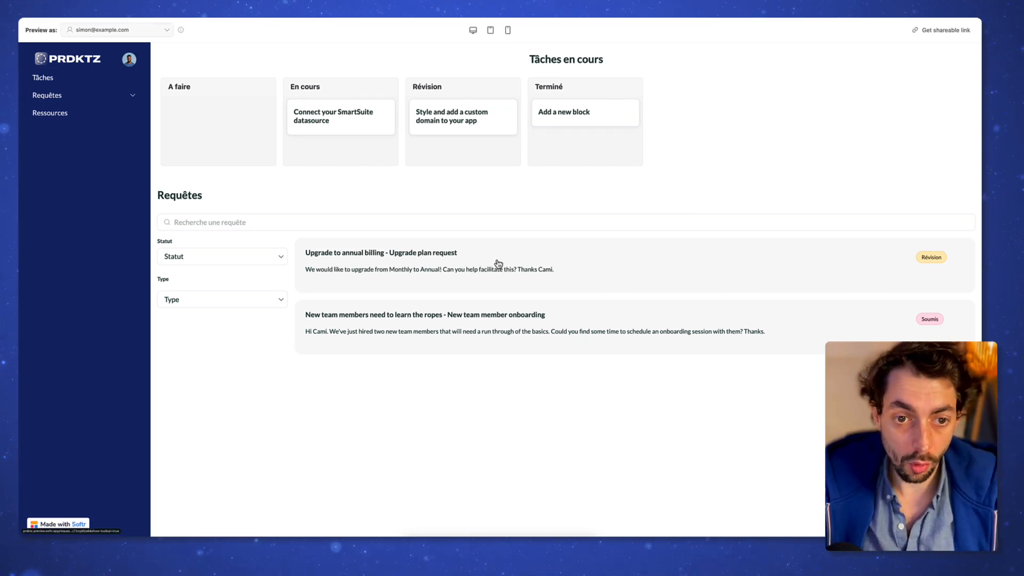
# Step: In Preview, go to the Compte entreprise page through the avatar menu
pyautogui.click(48, 115)
pyautogui.click(129, 58)
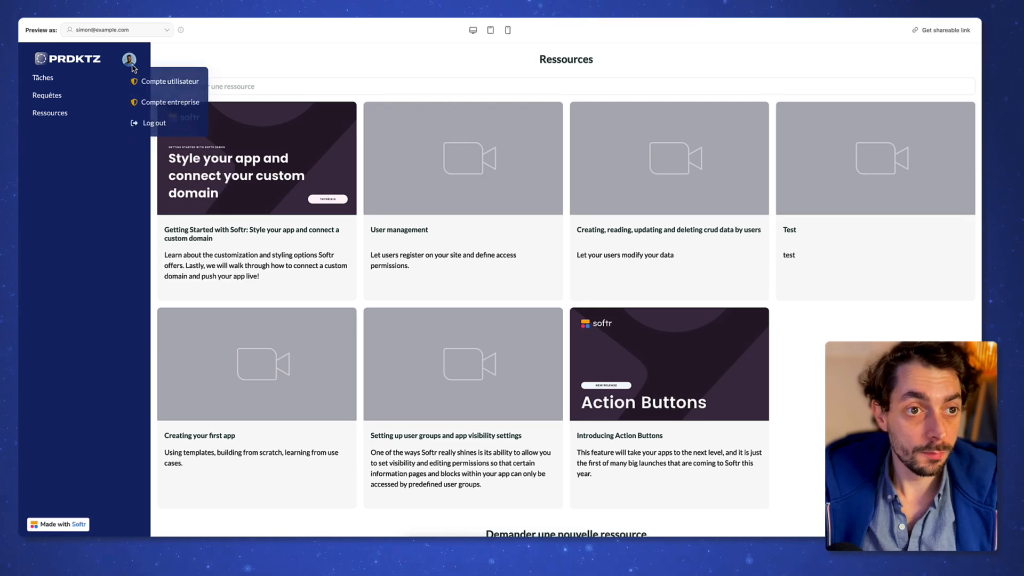
pyautogui.click(187, 105)
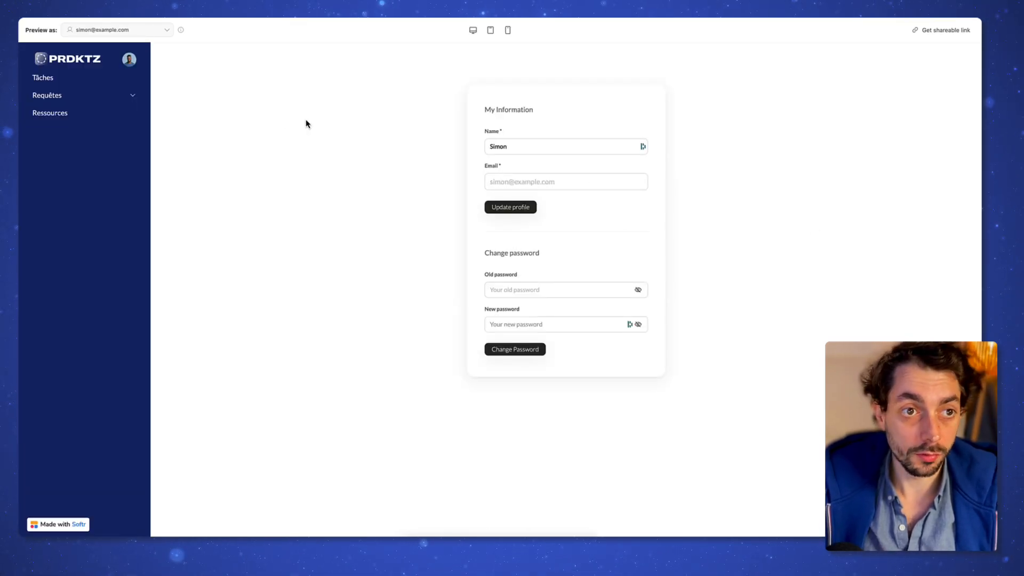
pyautogui.click(129, 59)
pyautogui.click(162, 104)
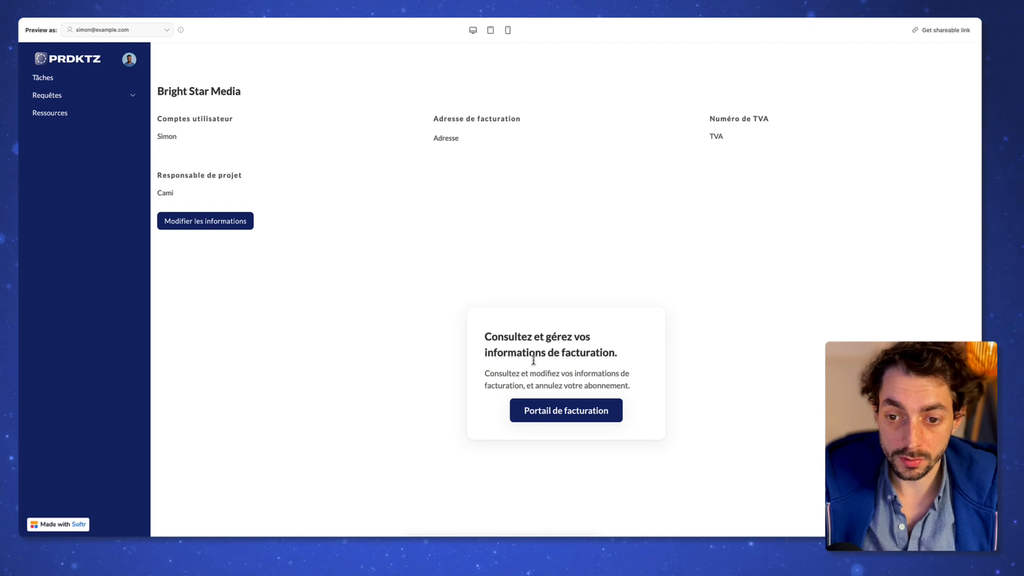
# Step: Open the Stripe billing portal listing three €5,000.00/month Abonnement PRDKTZ trial plans
pyautogui.moveTo(504, 337); pyautogui.dragTo(614, 372)
pyautogui.click(614, 373)
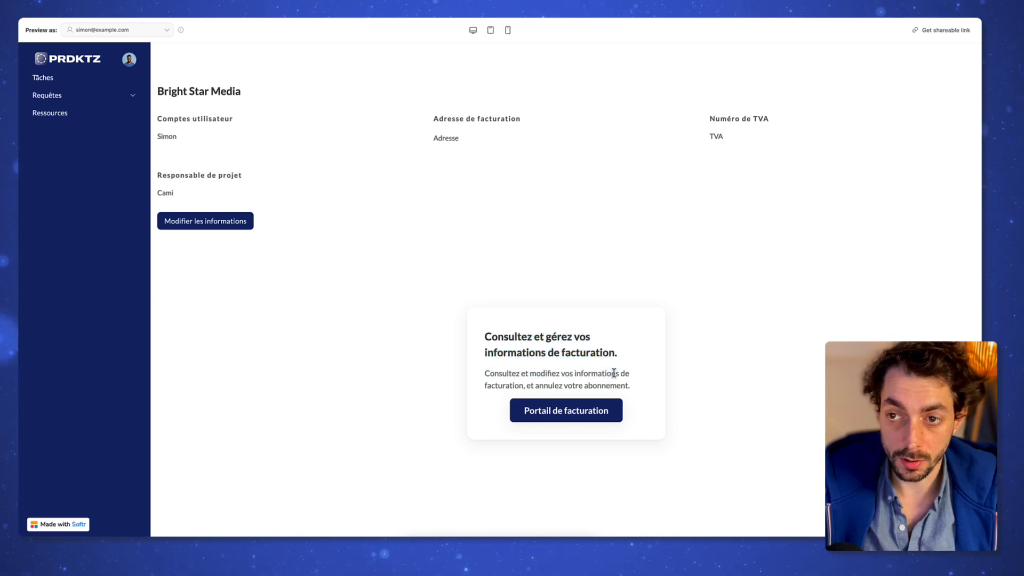
pyautogui.click(587, 419)
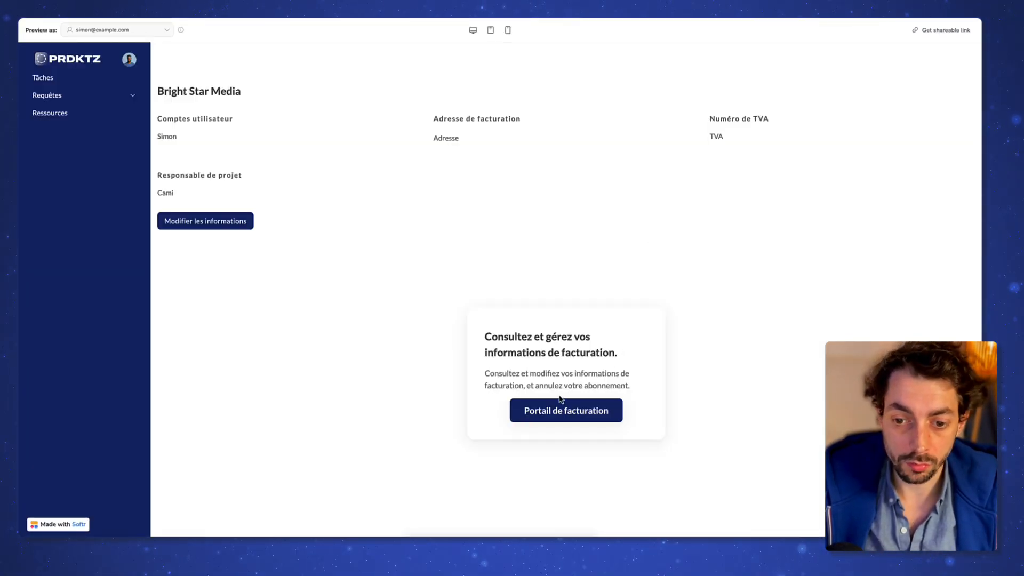
pyautogui.rightClick(568, 412)
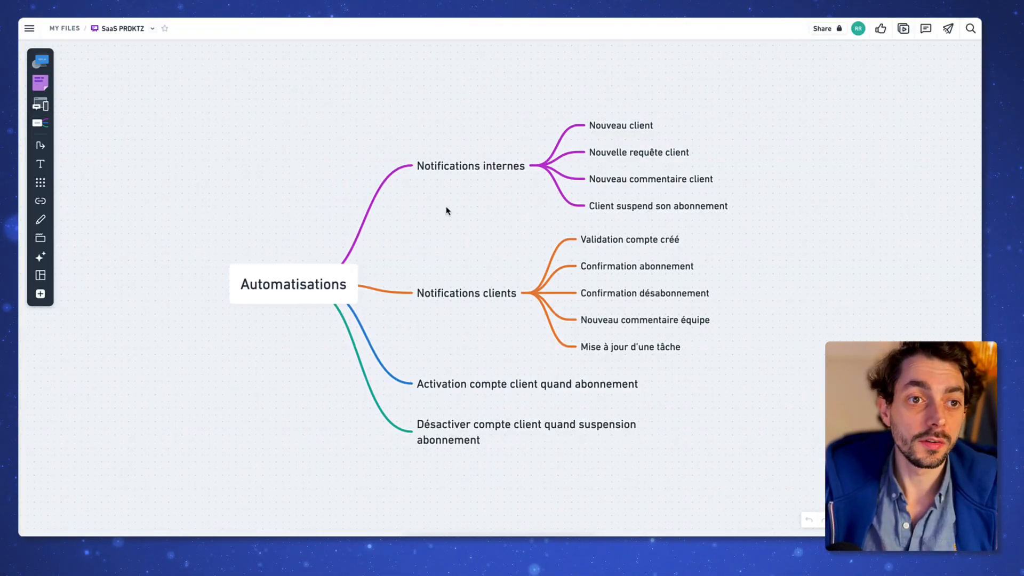
pyautogui.hscroll(-1, 447, 210)
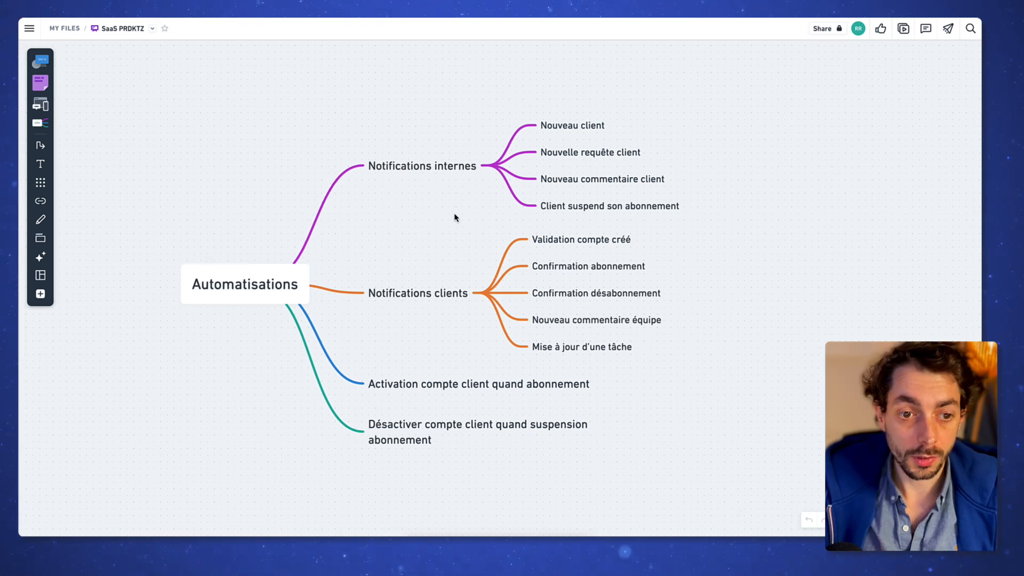
pyautogui.hscroll(-1, 447, 211)
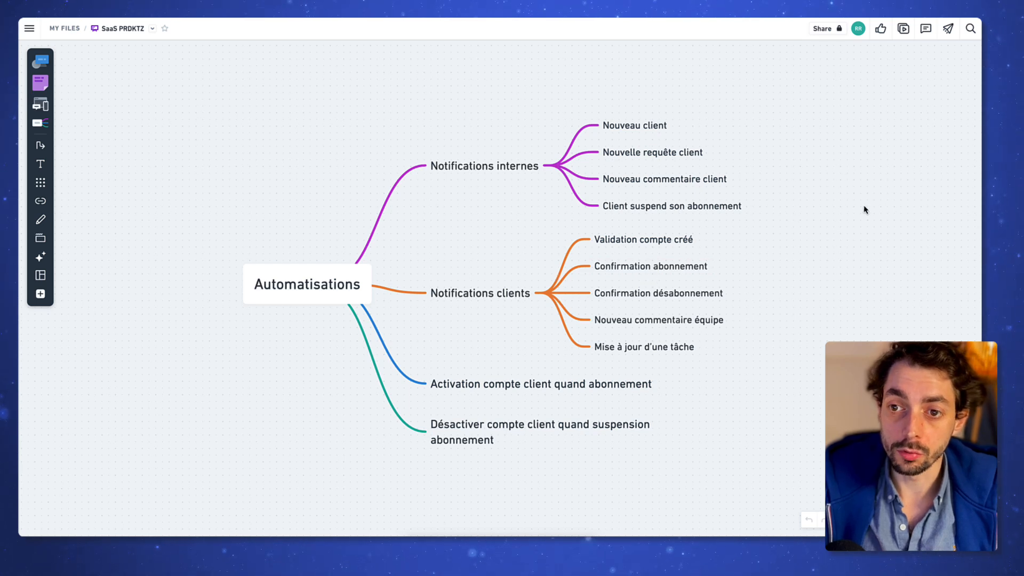
pyautogui.moveTo(761, 151); pyautogui.dragTo(579, 151)
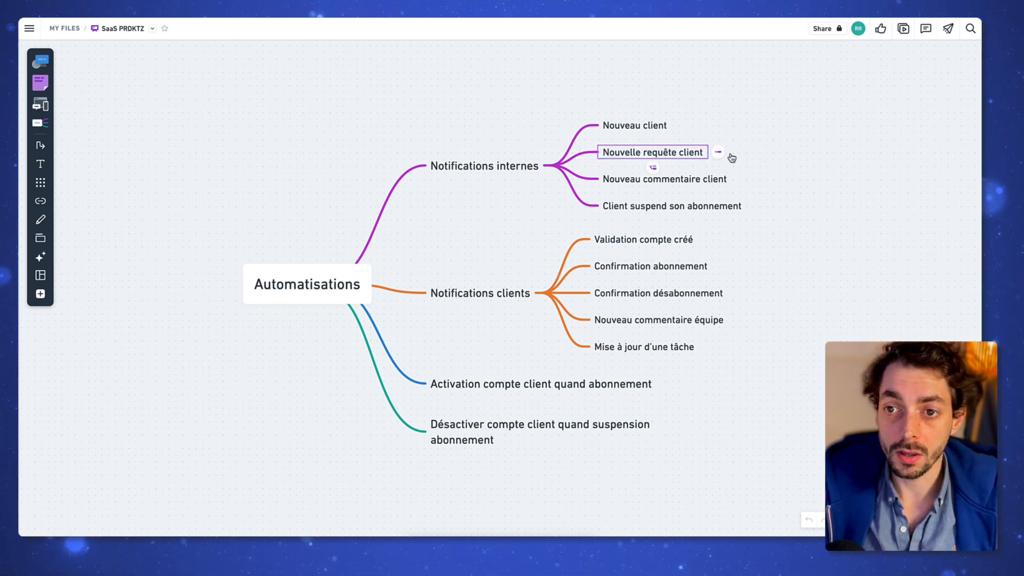
pyautogui.click(770, 155)
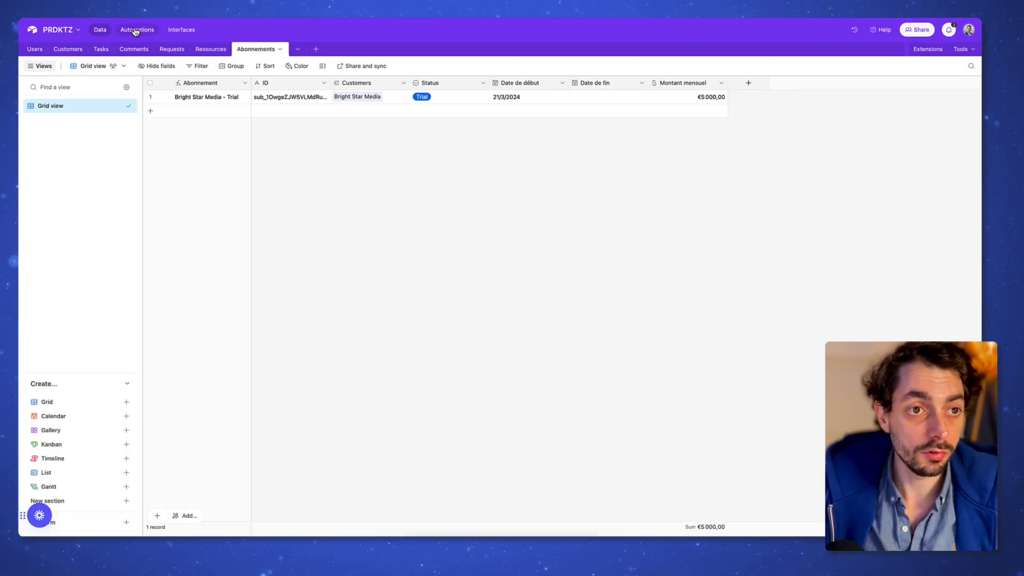
# Step: Review the email template of the New request automation's Gmail: Send email action
pyautogui.click(136, 31)
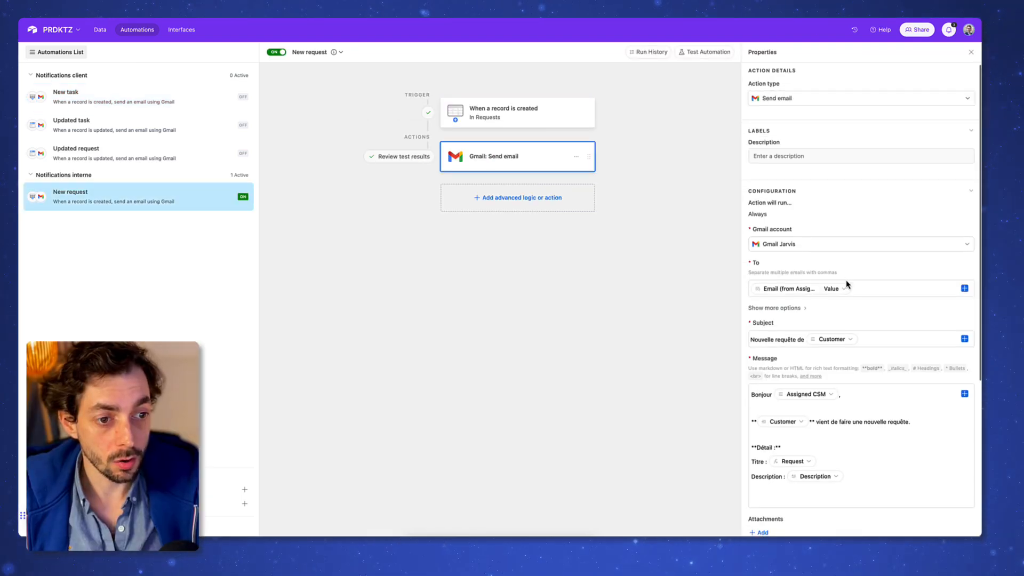
pyautogui.scroll(-1, 845, 286)
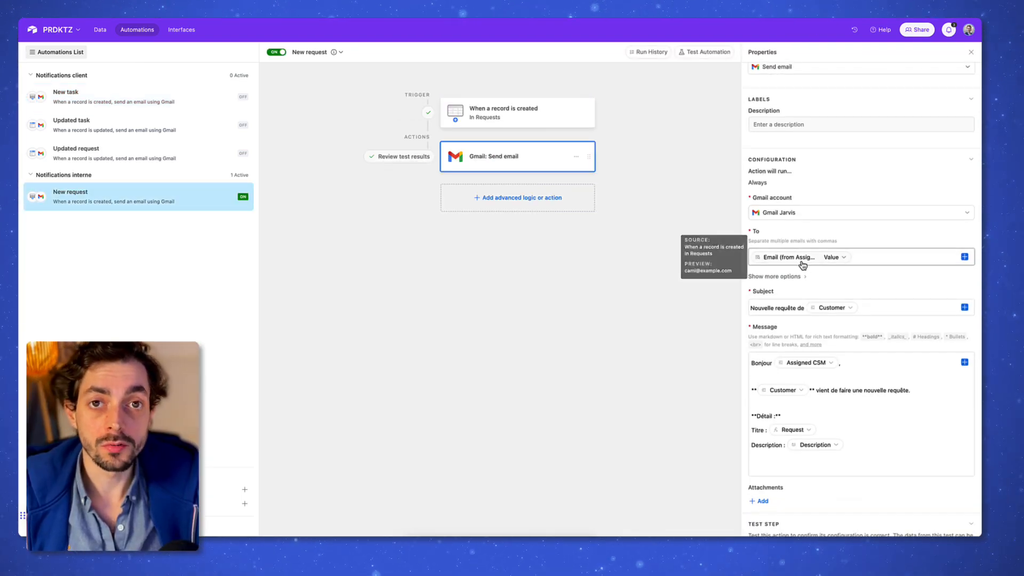
pyautogui.scroll(-3, 889, 198)
pyautogui.click(835, 350)
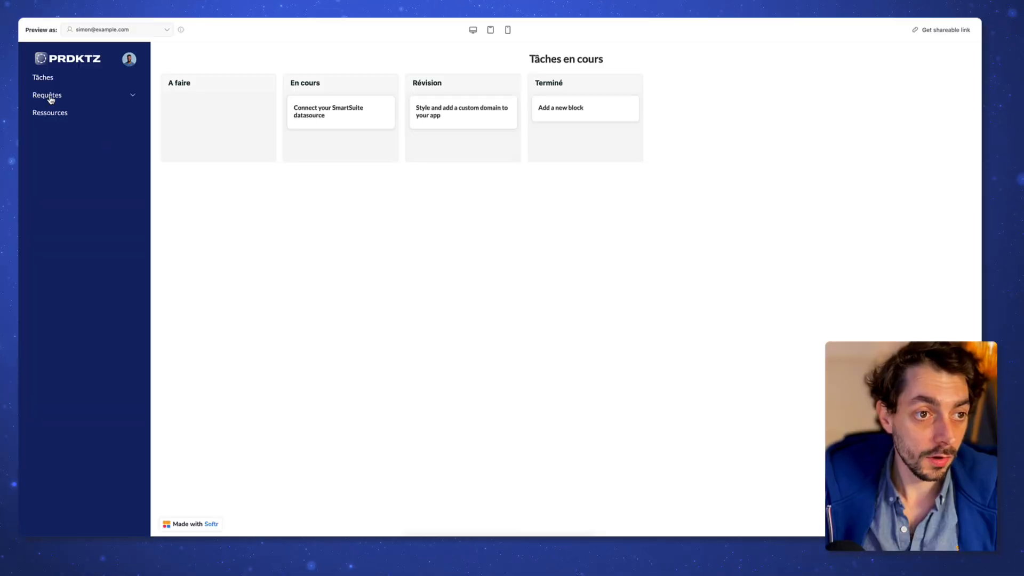
# Step: Submit the 'test de l'automatisation' request from the portal and open its Nouvelle requête email
pyautogui.click(50, 98)
pyautogui.click(59, 112)
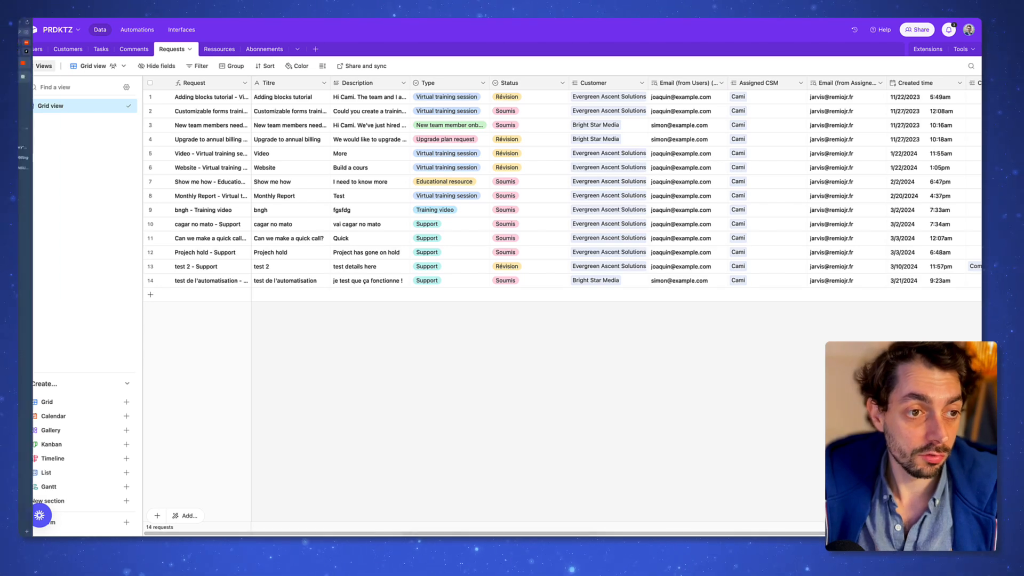
pyautogui.click(44, 154)
pyautogui.click(475, 101)
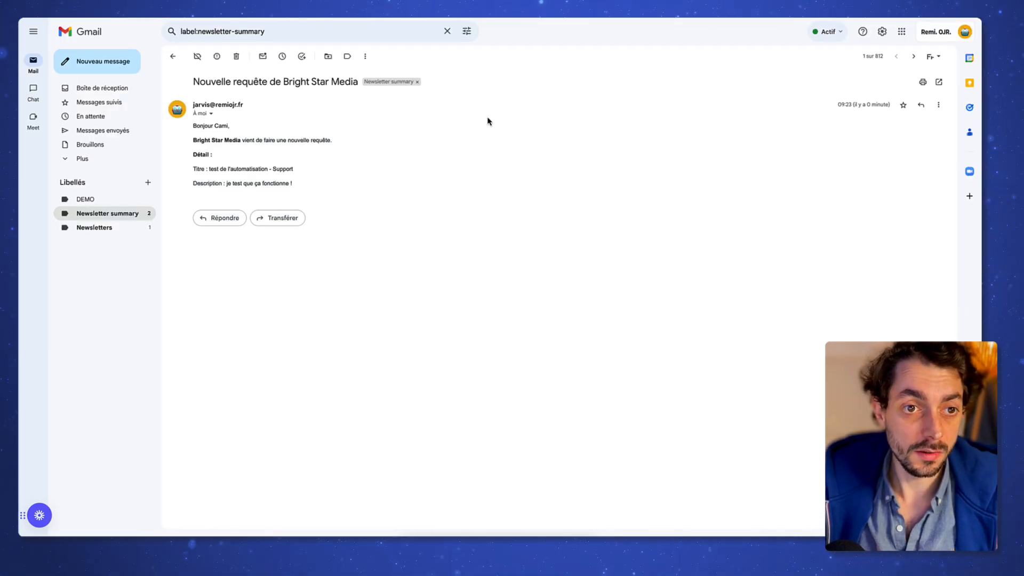
pyautogui.moveTo(202, 84); pyautogui.dragTo(283, 82)
pyautogui.click(327, 83)
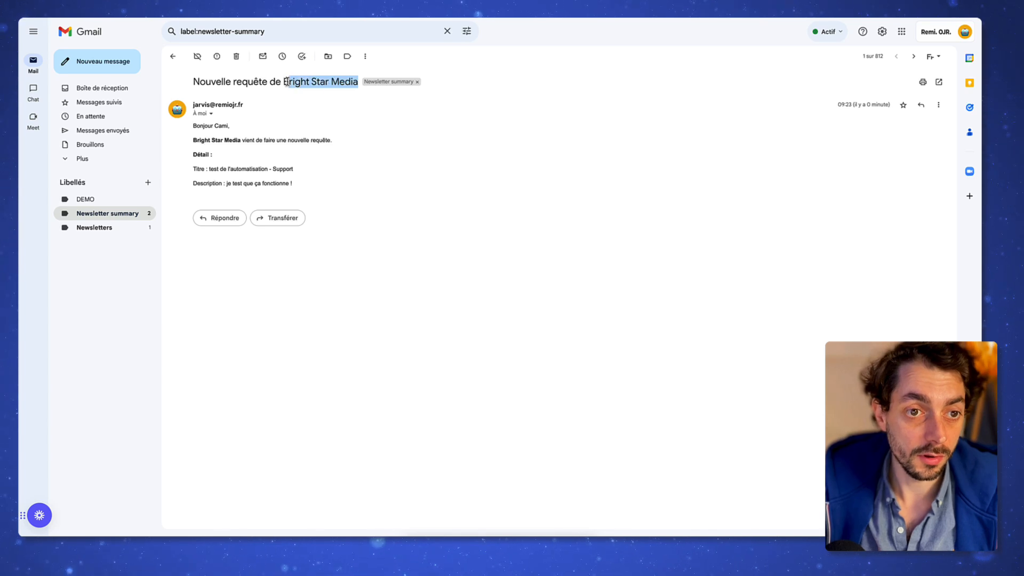
pyautogui.click(239, 136)
pyautogui.click(223, 140)
pyautogui.moveTo(193, 141); pyautogui.dragTo(331, 140)
pyautogui.click(234, 170)
pyautogui.moveTo(208, 169); pyautogui.dragTo(267, 183)
pyautogui.click(267, 184)
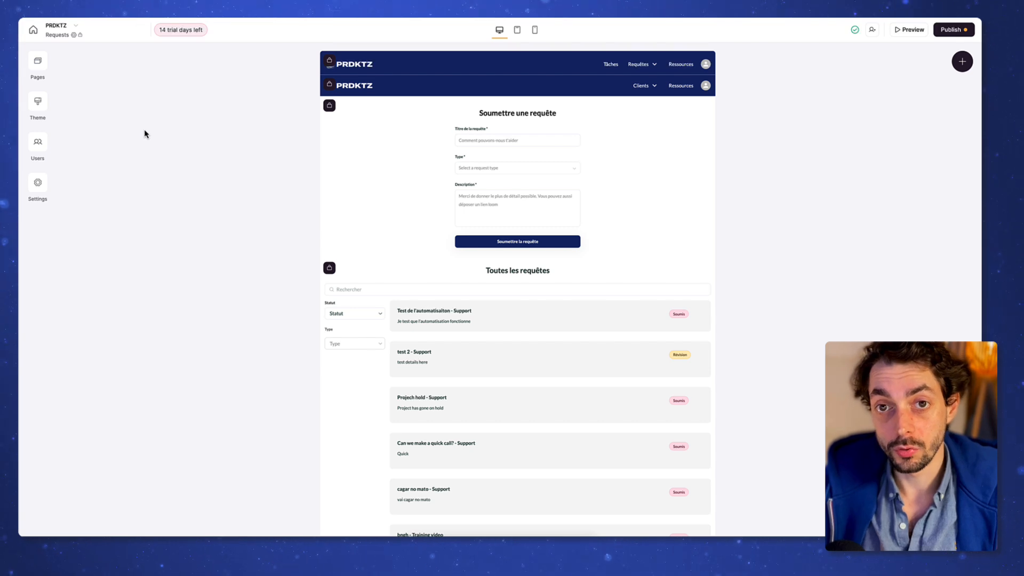
# Step: Look over the app's General settings, then close them
pyautogui.click(37, 182)
pyautogui.click(122, 105)
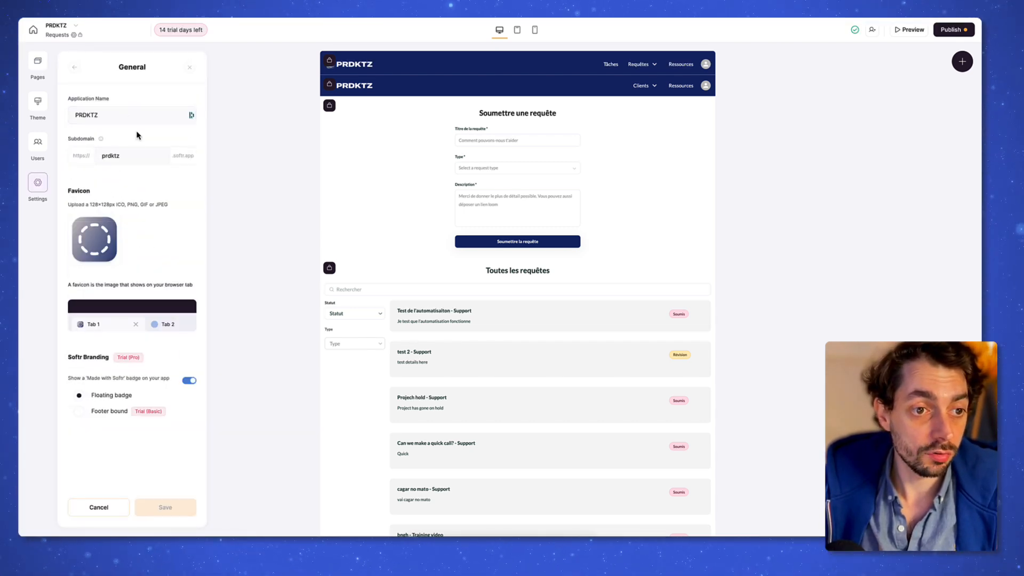
pyautogui.scroll(-1, 250, 249)
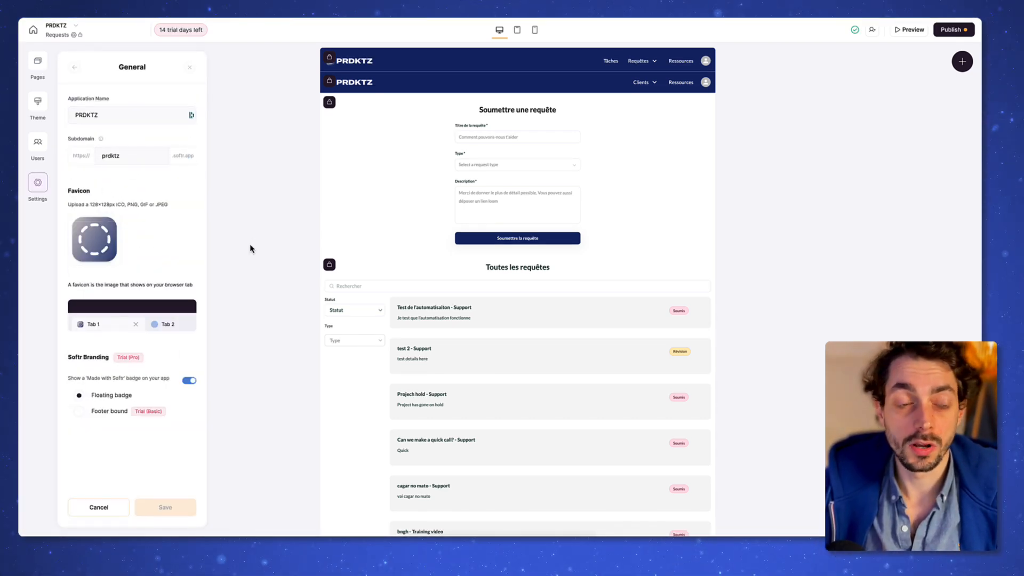
pyautogui.click(254, 212)
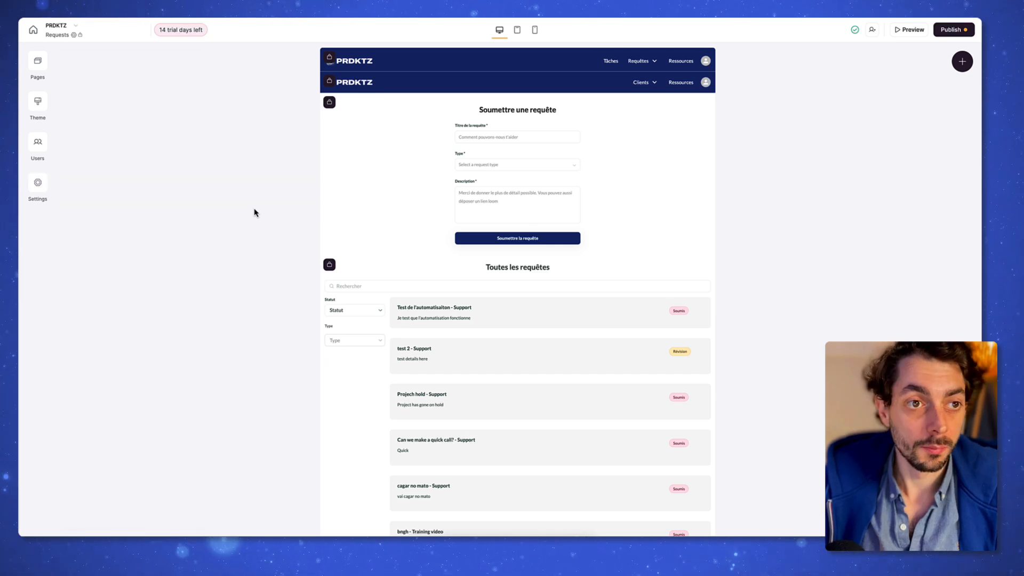
# Step: Publish the app at prdktz.softr.app and load its live Connexion page in a new tab
pyautogui.click(953, 31)
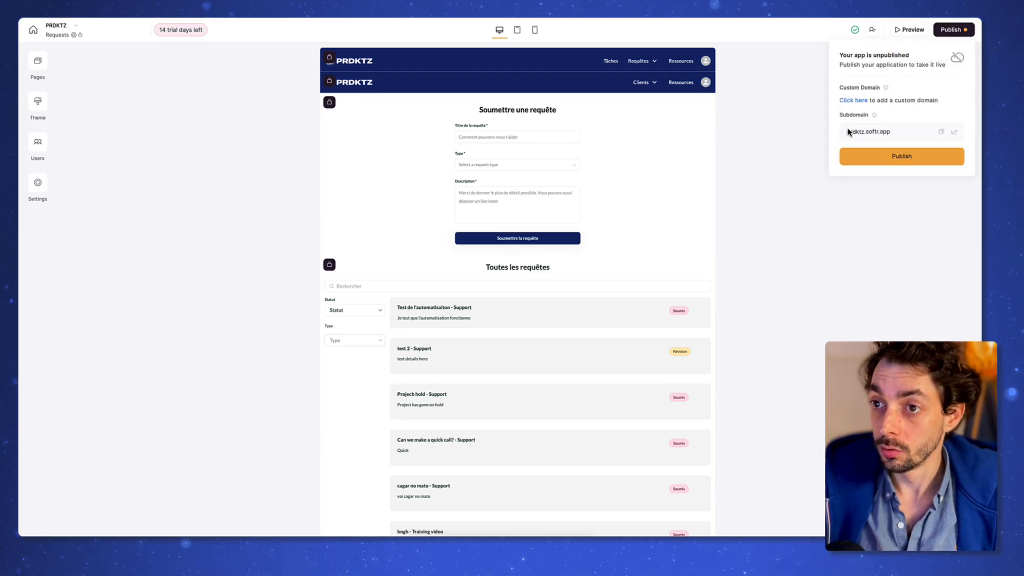
pyautogui.click(899, 133)
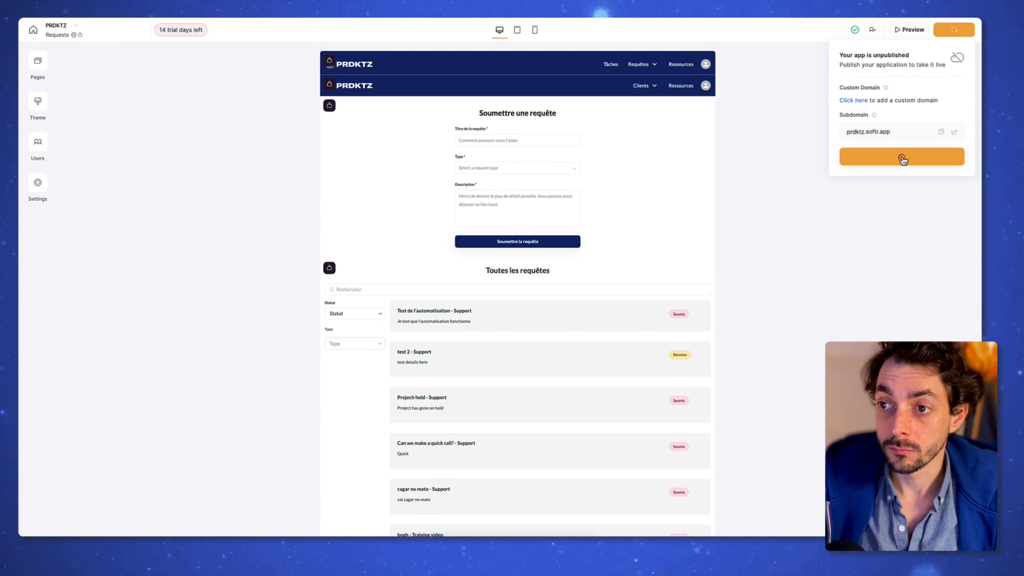
pyautogui.click(901, 157)
pyautogui.press('super+t')
pyautogui.press('super+v')
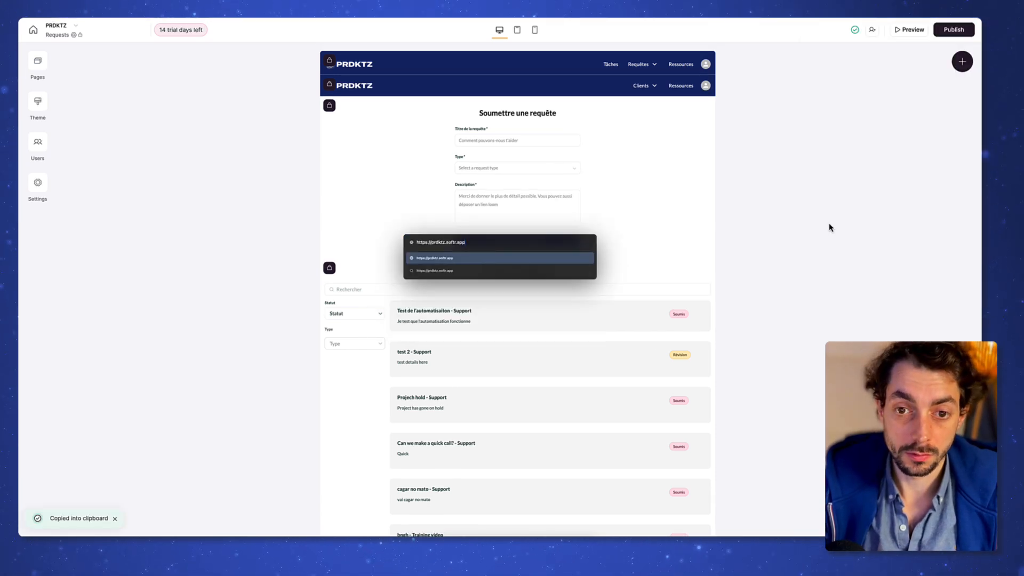
pyautogui.press('Return')
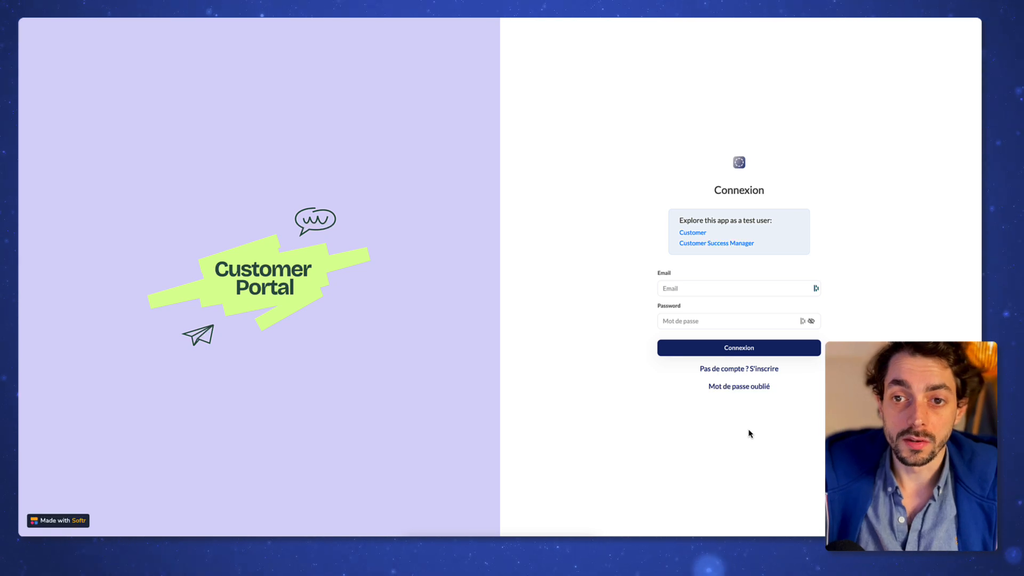
# Step: Sign up a test user and save company 'OJR TEST' with its billing address and VAT number
pyautogui.click(763, 368)
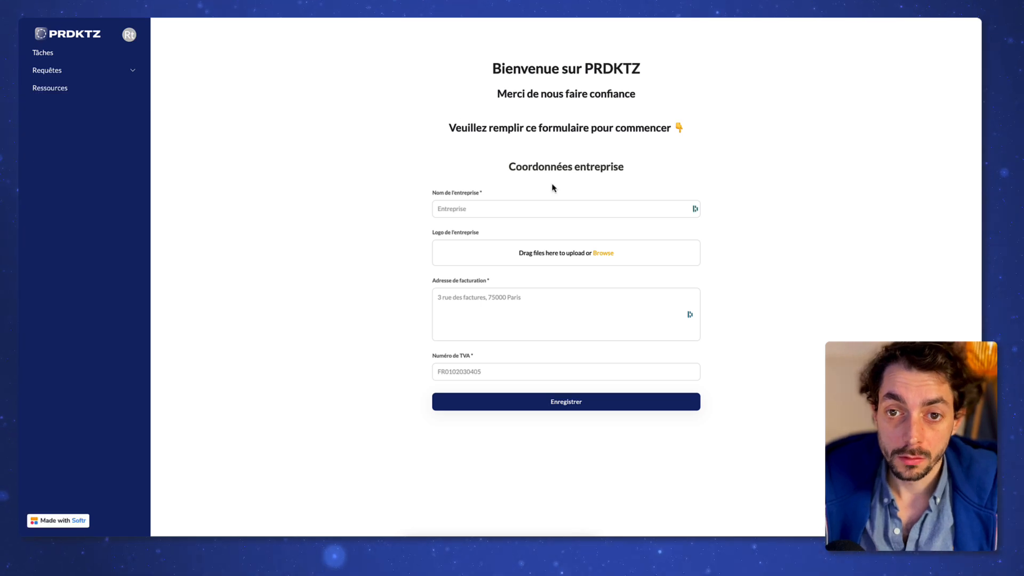
pyautogui.click(546, 206)
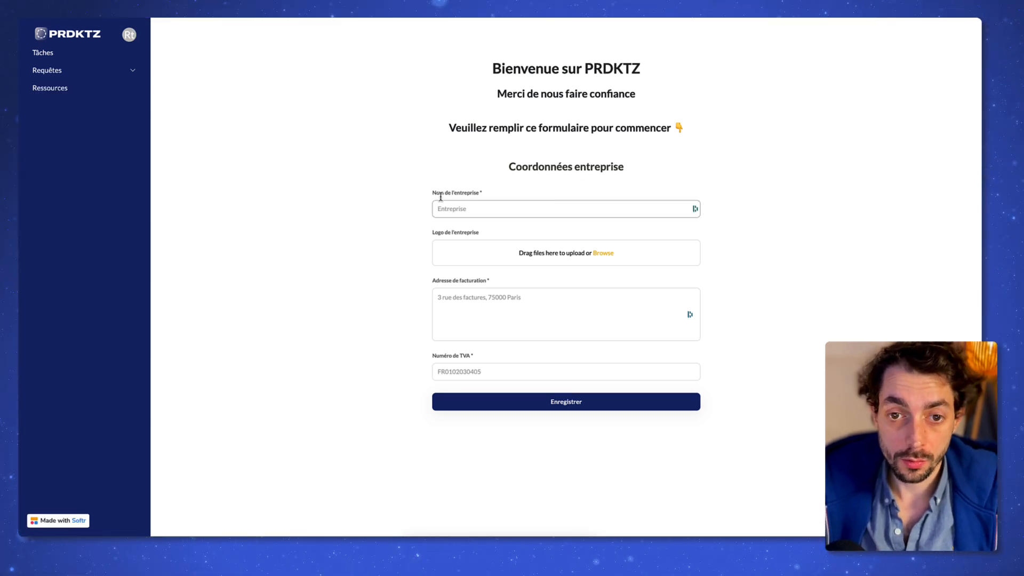
pyautogui.click(517, 214)
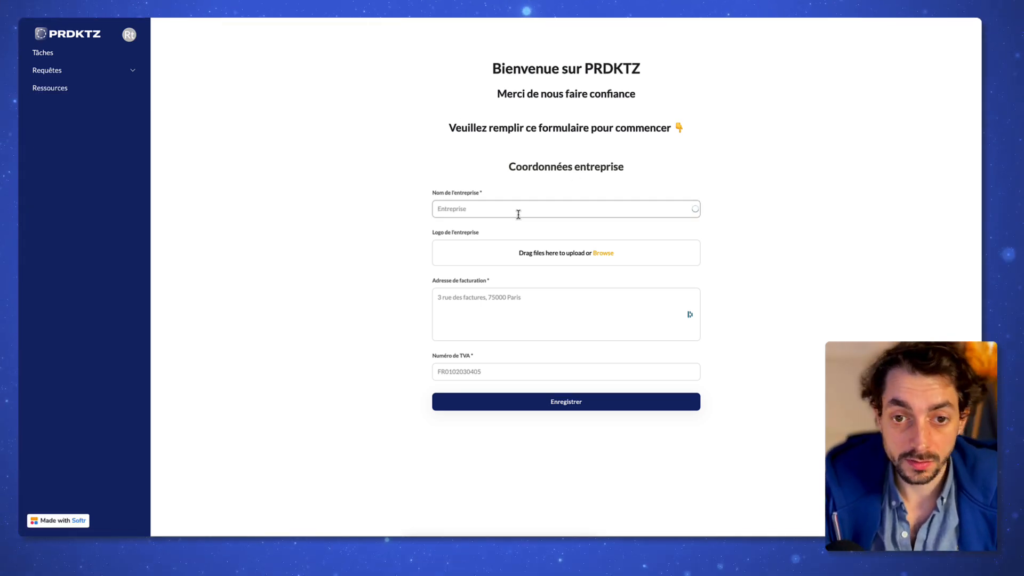
pyautogui.write('OJR TEST')
pyautogui.click(542, 295)
pyautogui.write('rue test, 75000 Parids')
pyautogui.press('Tab')
pyautogui.write('FR10203040')
pyautogui.click(589, 409)
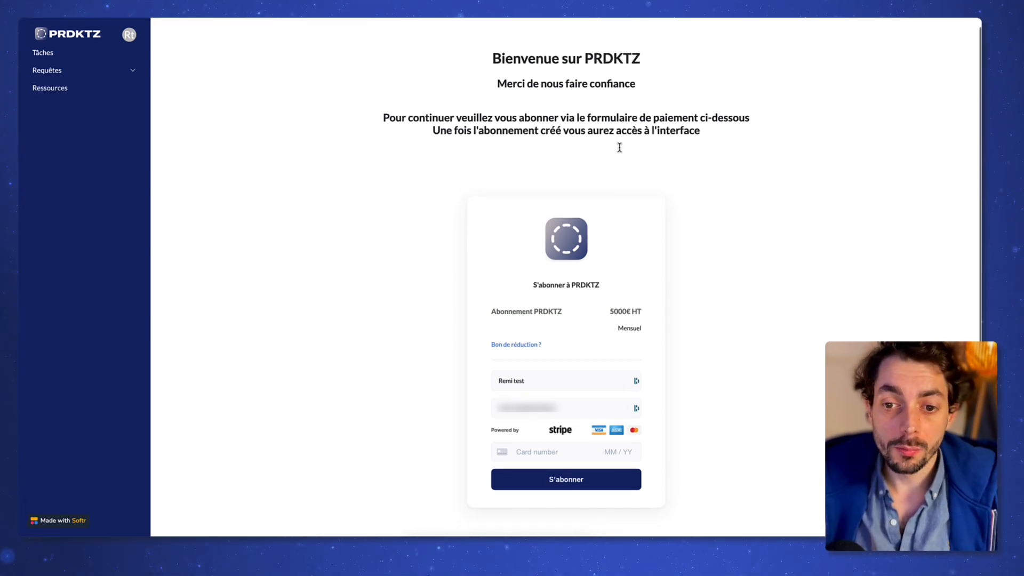
# Step: Subscribe to monthly PRDKTZ using the Stripe test card number, expiry, CVC and ZIP
pyautogui.scroll(-1, 613, 158)
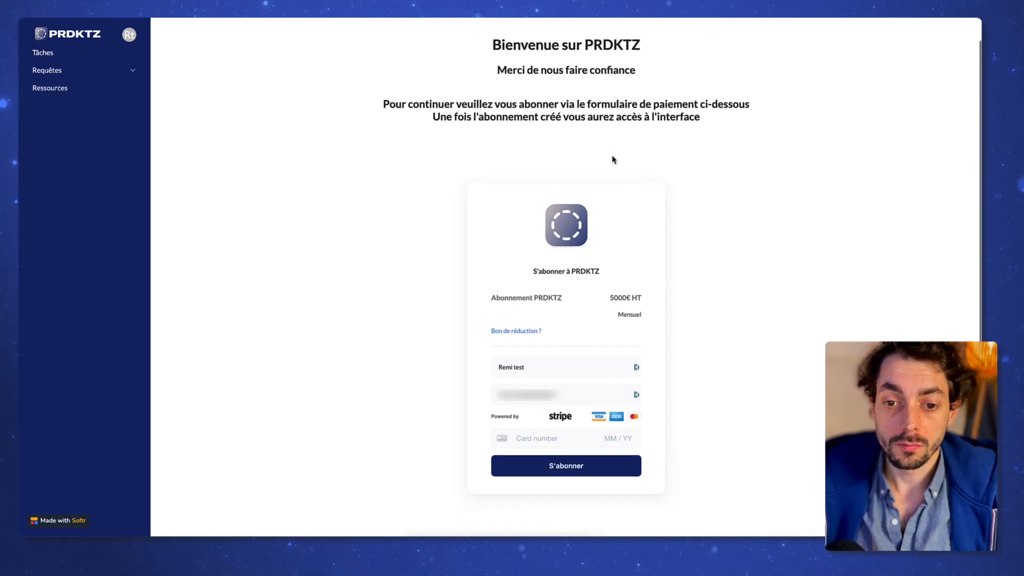
pyautogui.click(537, 439)
pyautogui.write('4242')
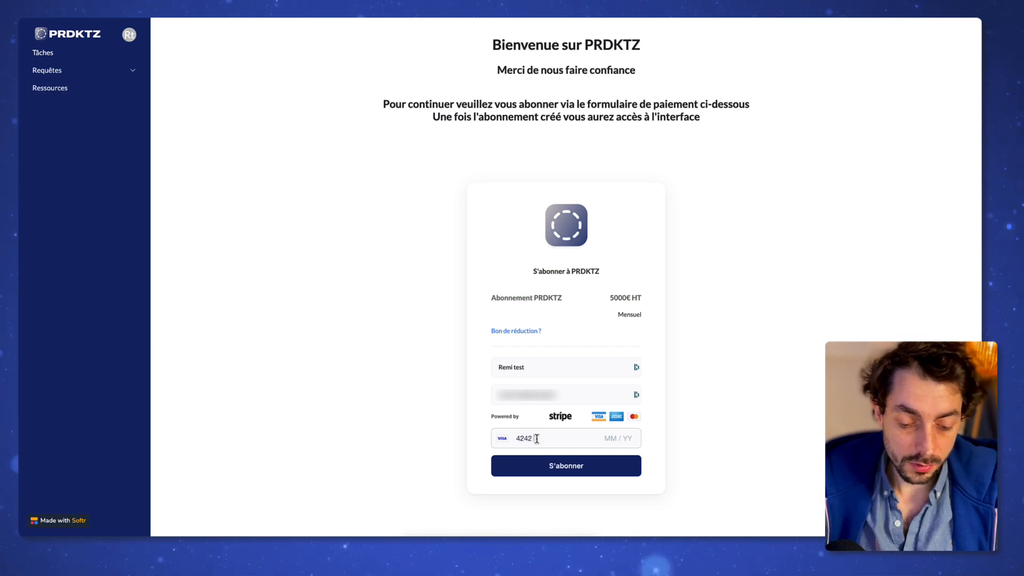
pyautogui.write('424242424242024412444000')
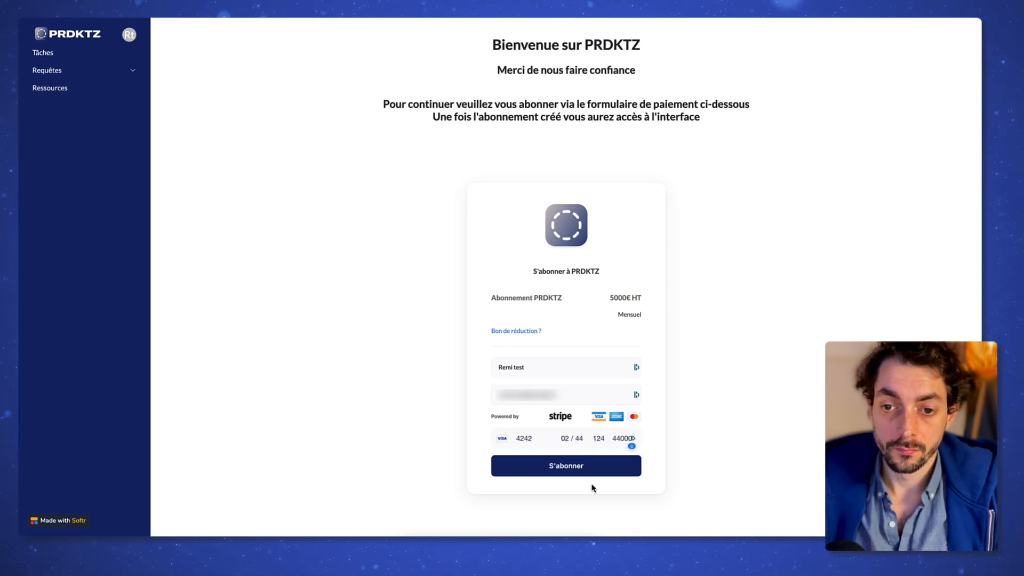
pyautogui.click(585, 474)
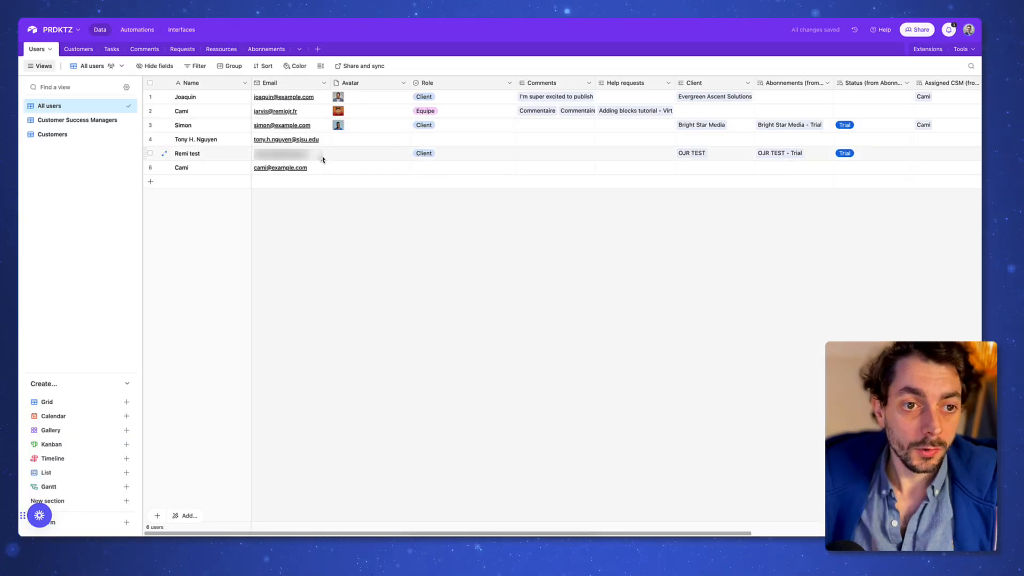
# Step: Check the new user's Role and linked OJR TEST customer record with its billing address
pyautogui.click(176, 155)
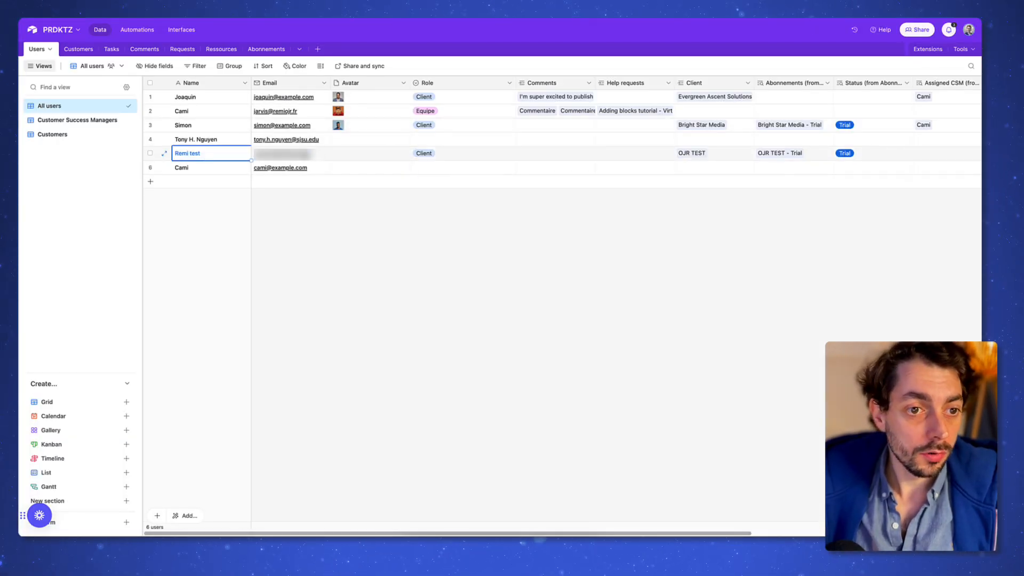
pyautogui.click(448, 155)
pyautogui.hscroll(5, 449, 157)
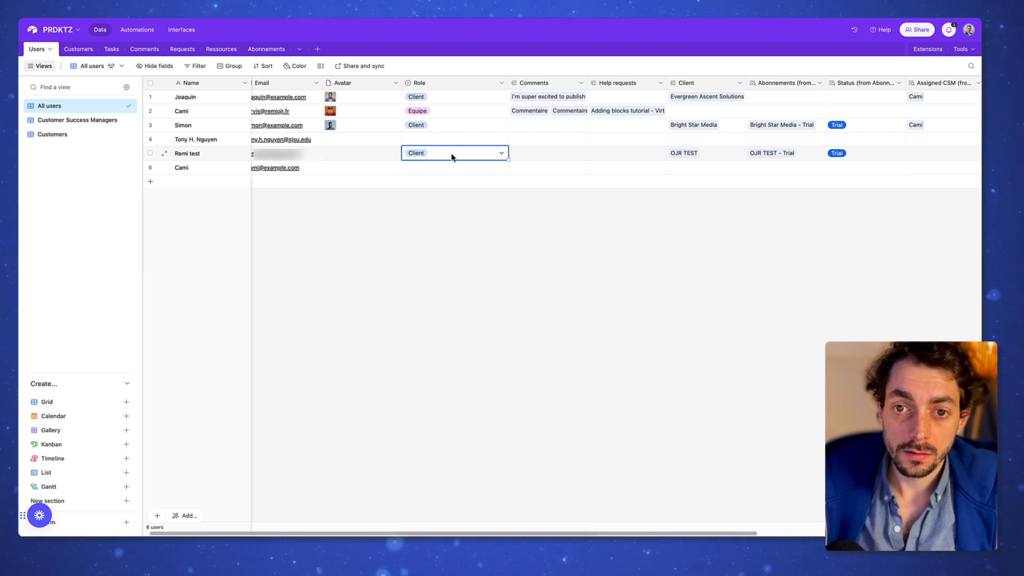
pyautogui.click(469, 153)
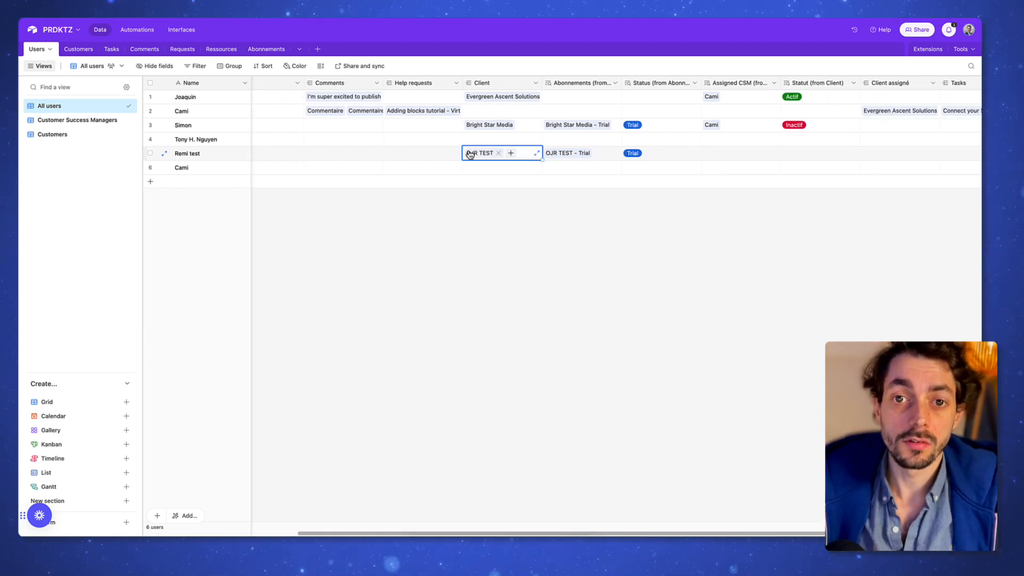
pyautogui.click(477, 154)
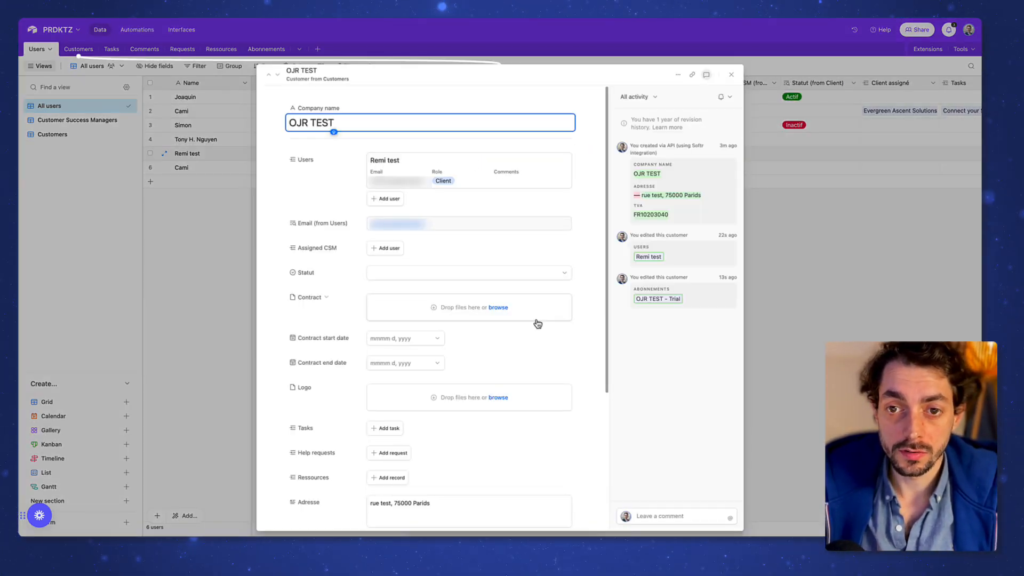
pyautogui.scroll(-5, 535, 319)
pyautogui.moveTo(432, 309); pyautogui.dragTo(368, 310)
pyautogui.click(872, 304)
# Step: Inspect the linked OJR TEST - Trial subscription record, then return to the portal tab
pyautogui.click(565, 155)
pyautogui.click(565, 155)
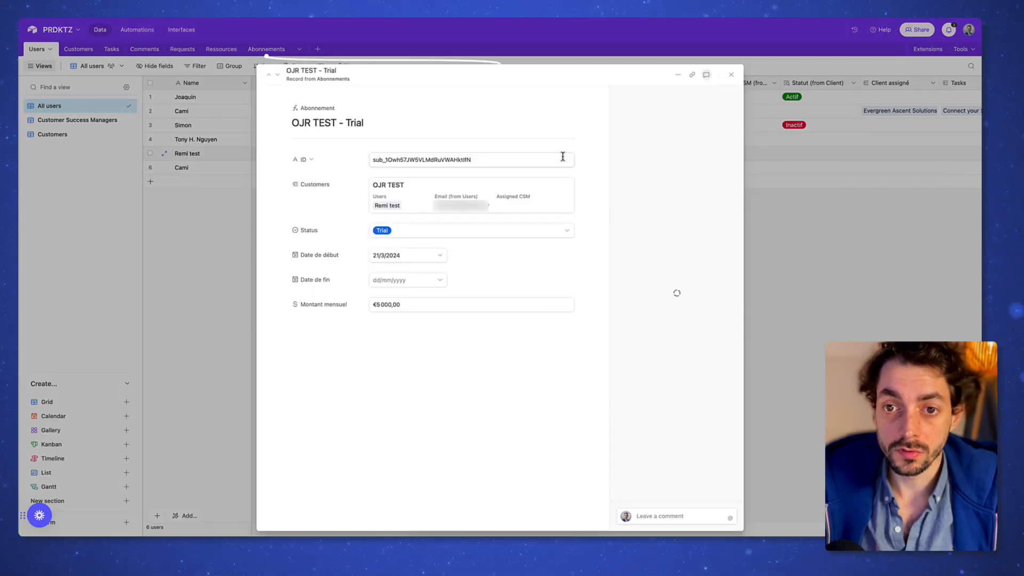
pyautogui.click(766, 217)
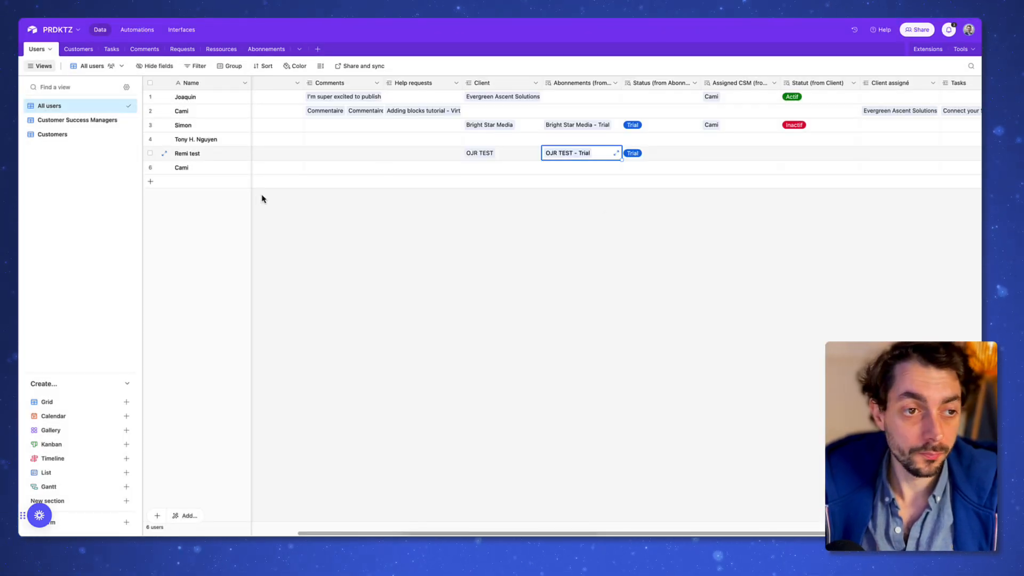
pyautogui.moveTo(57, 81)
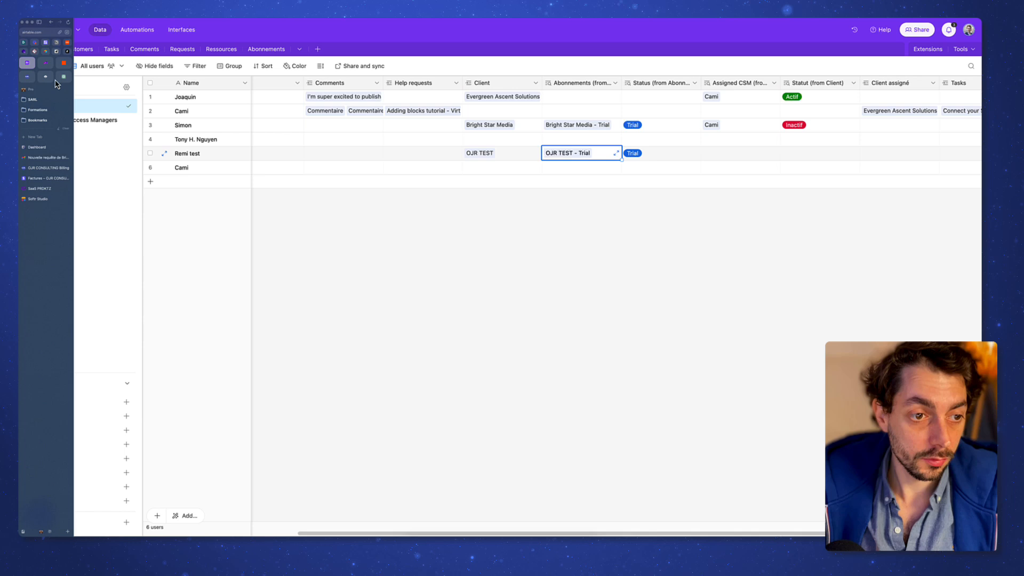
pyautogui.click(49, 150)
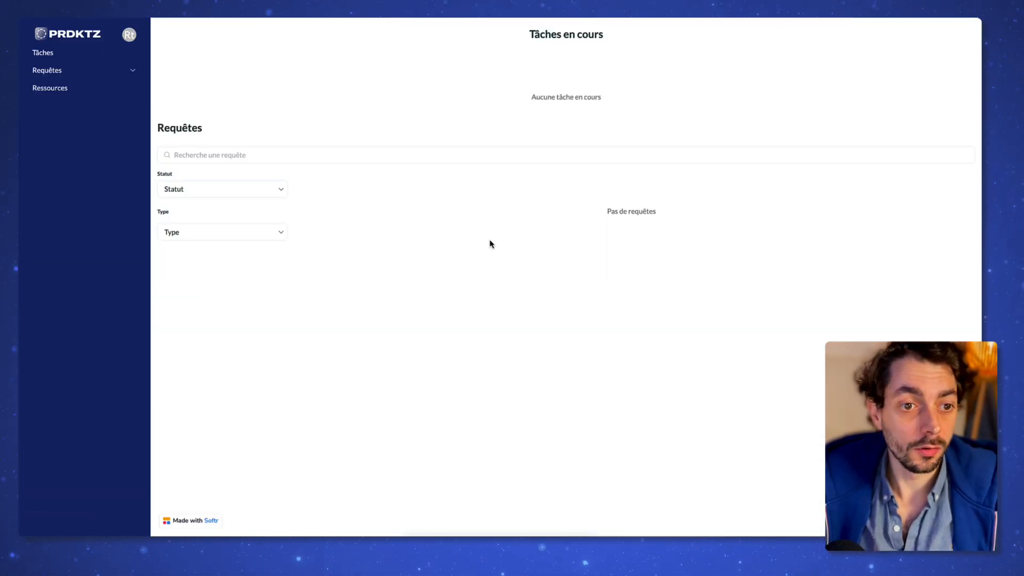
pyautogui.moveTo(548, 34); pyautogui.dragTo(585, 96)
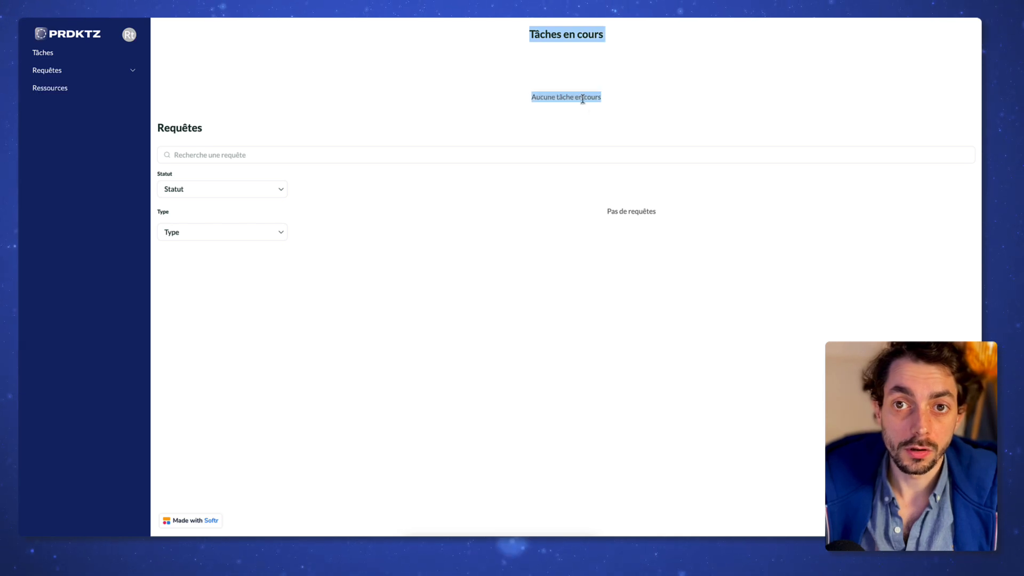
pyautogui.moveTo(598, 201); pyautogui.dragTo(677, 239)
pyautogui.click(677, 238)
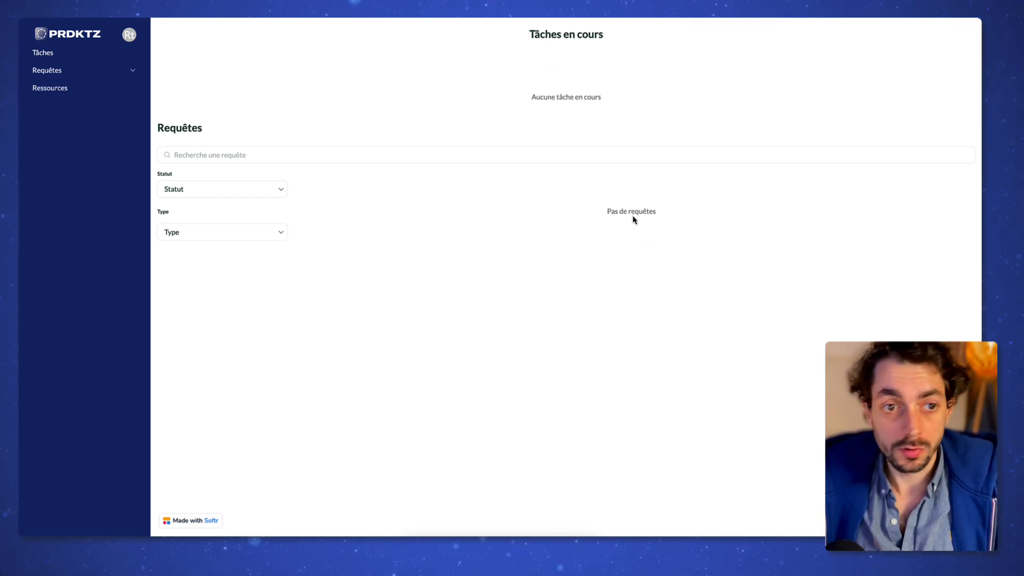
pyautogui.moveTo(401, 198); pyautogui.dragTo(872, 228)
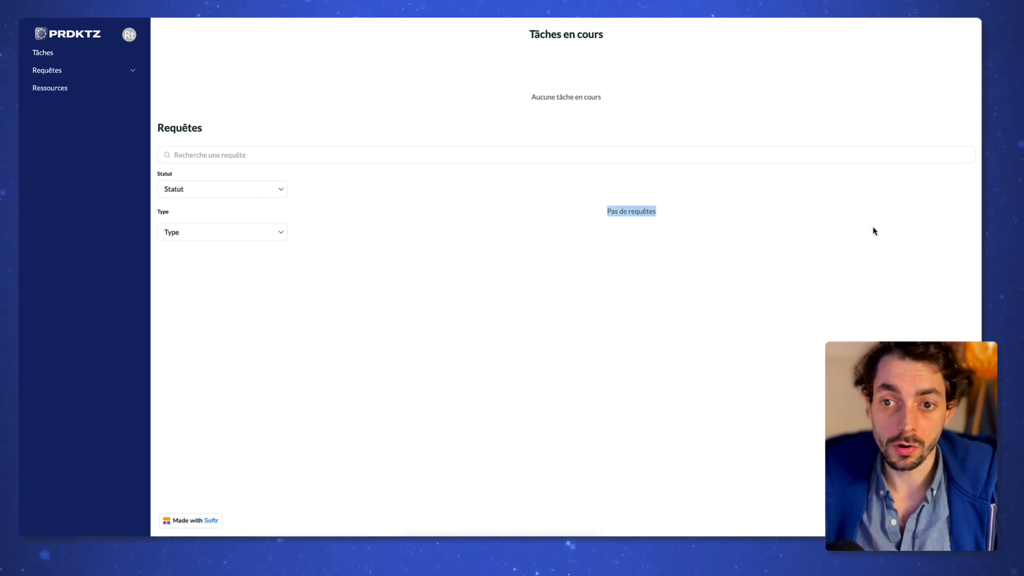
pyautogui.click(848, 225)
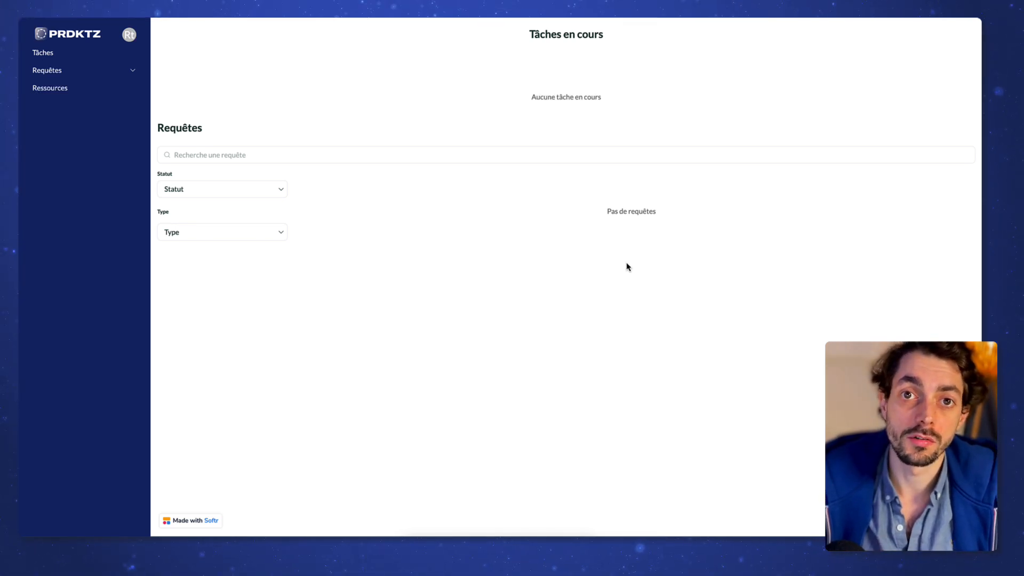
# Step: Open the Clients actifs group's membership conditions under Users > User groups
pyautogui.moveTo(22, 178)
pyautogui.click(48, 168)
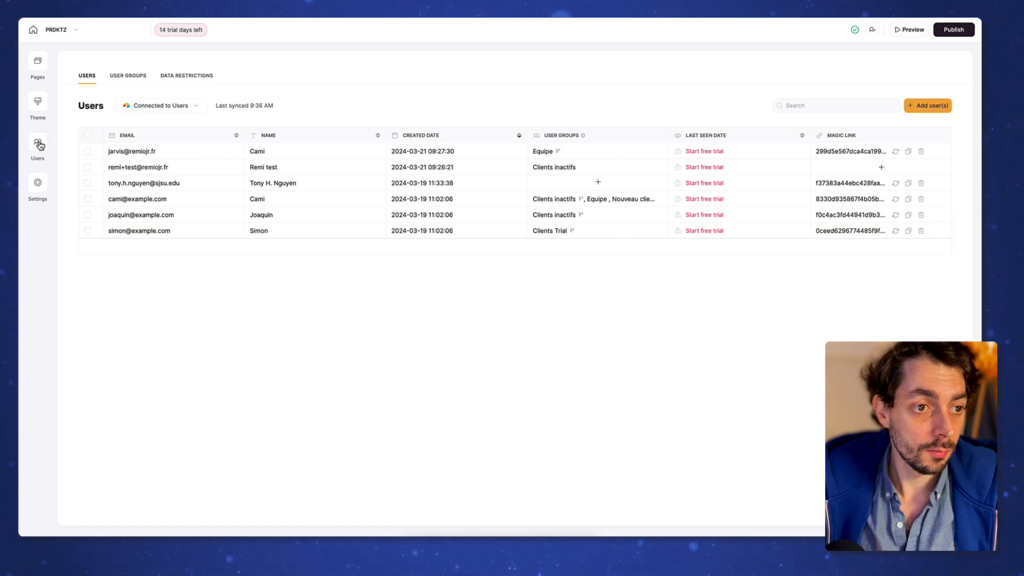
pyautogui.click(134, 77)
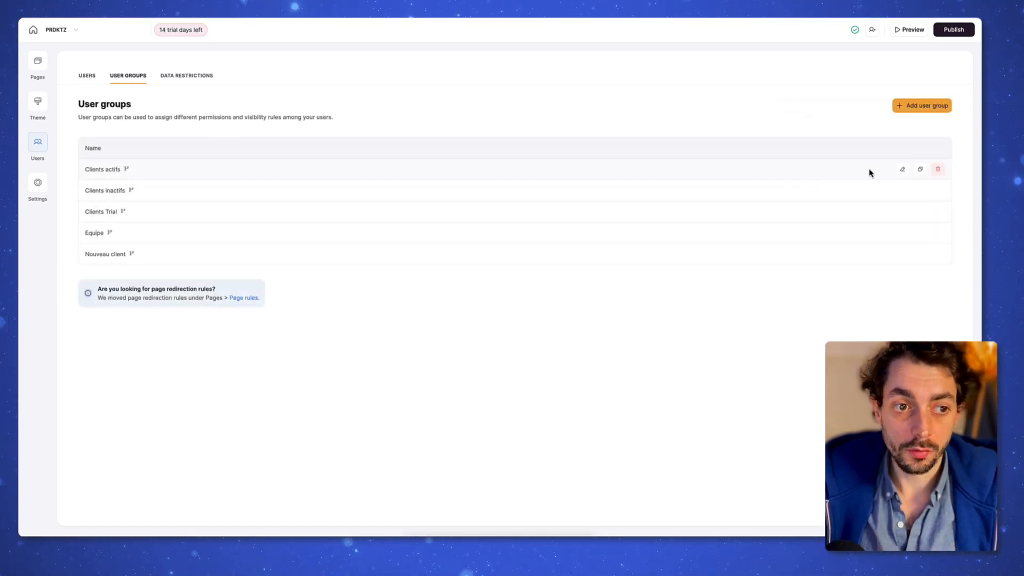
pyautogui.click(902, 169)
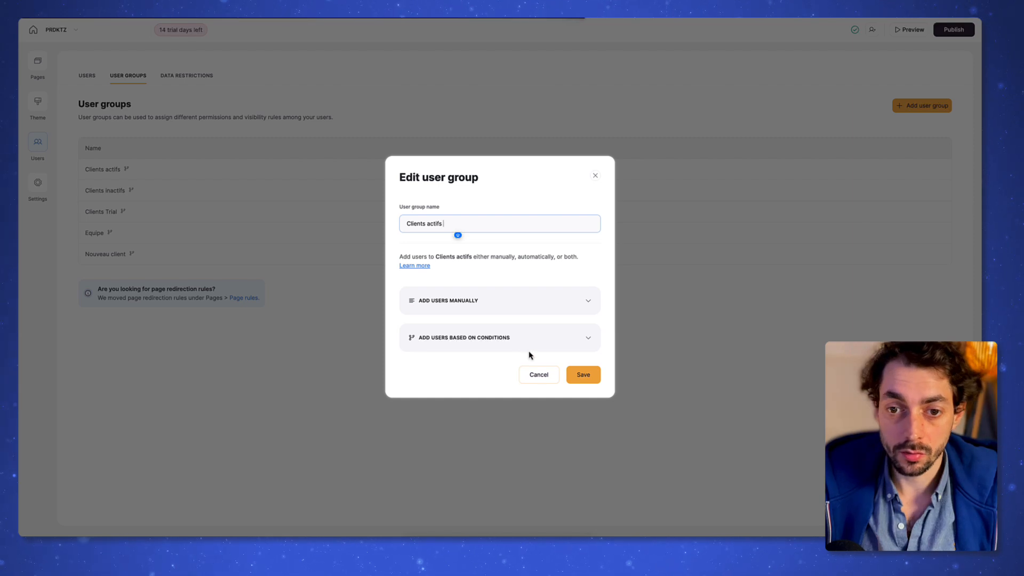
pyautogui.click(514, 338)
# Step: Add a condition 'Subscription is any of Abonnement PRDKTZ - Monthly' and save the group
pyautogui.click(432, 429)
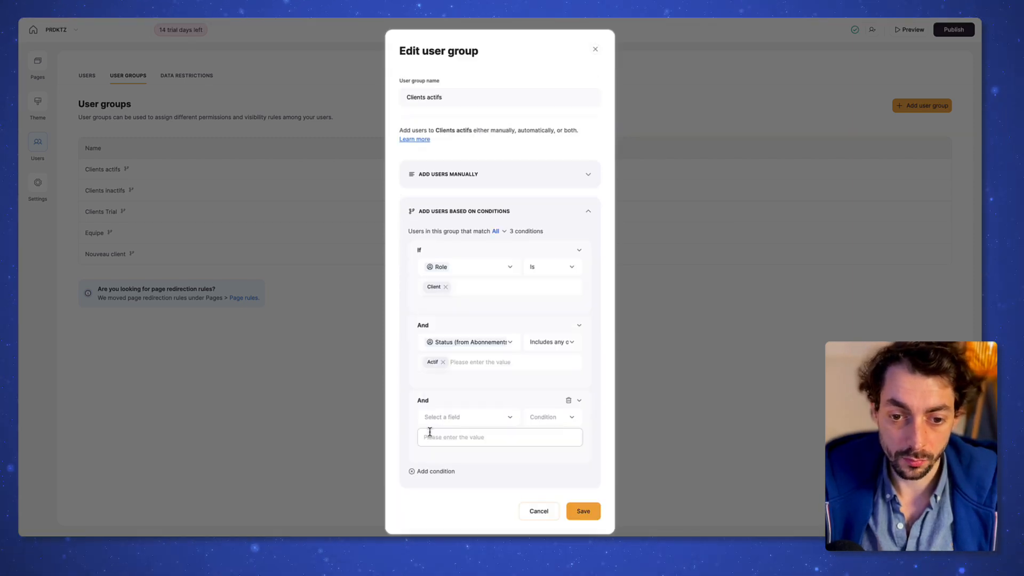
pyautogui.click(458, 407)
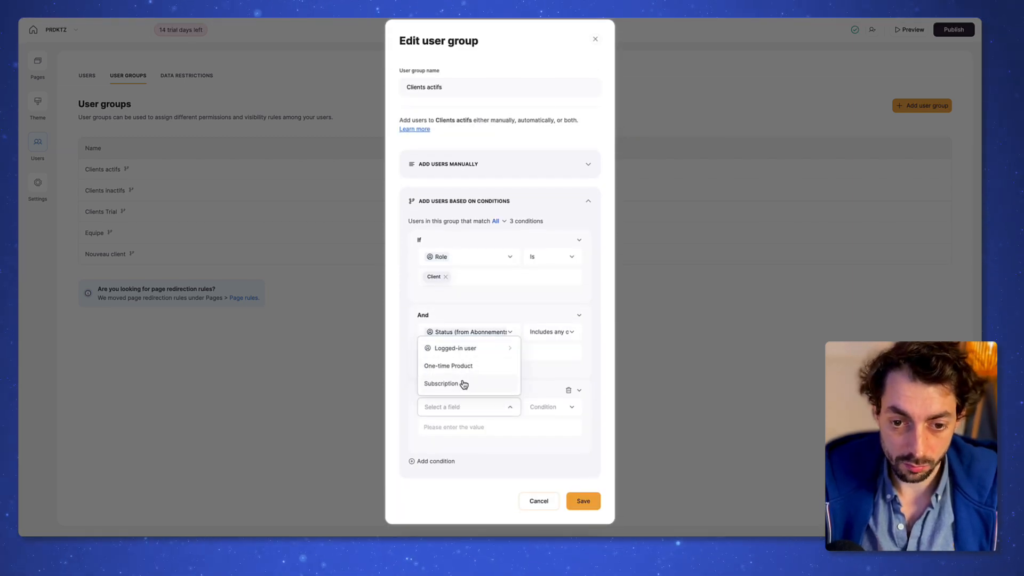
pyautogui.click(464, 384)
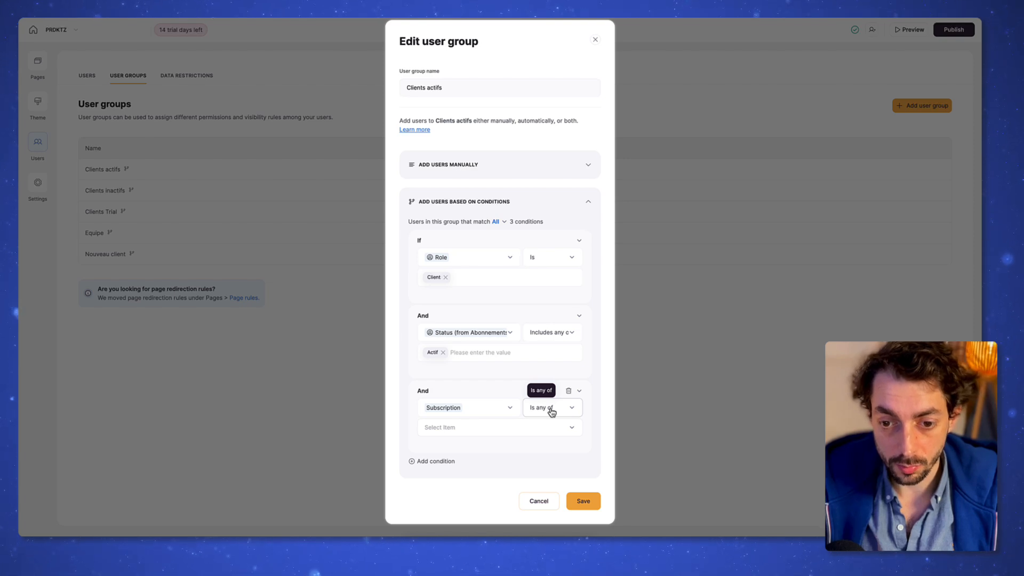
pyautogui.click(504, 429)
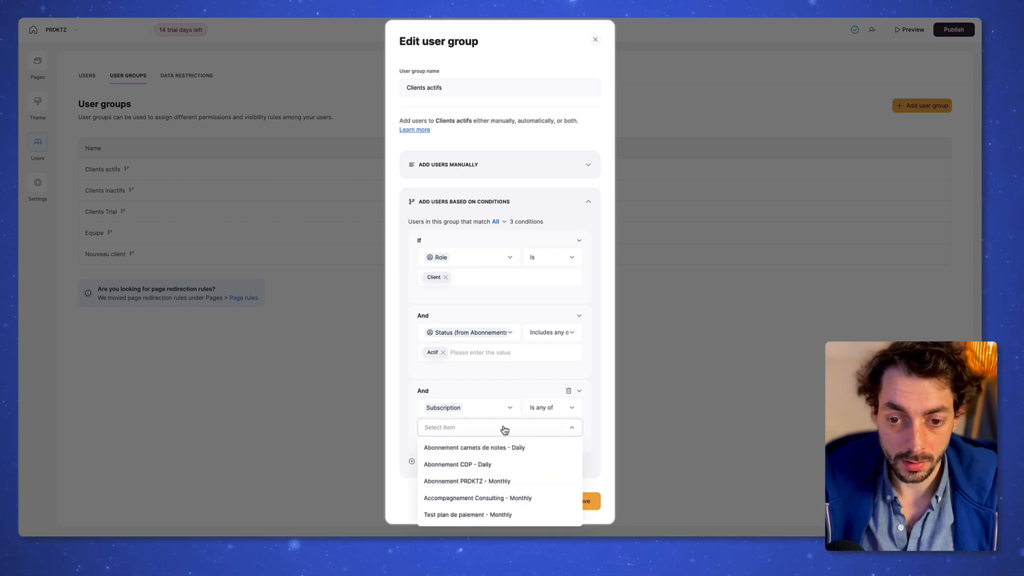
pyautogui.click(495, 480)
pyautogui.click(598, 445)
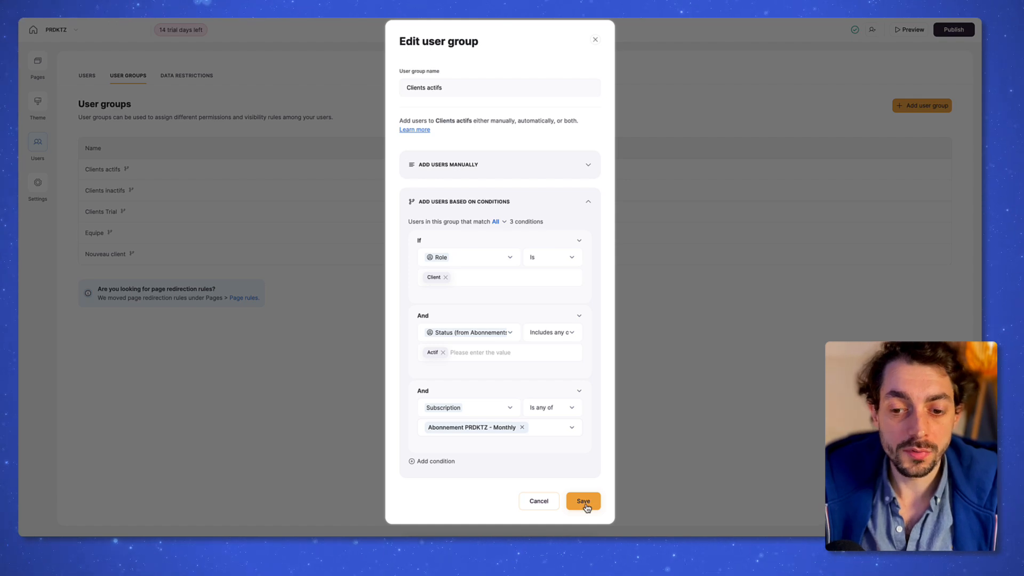
pyautogui.click(584, 501)
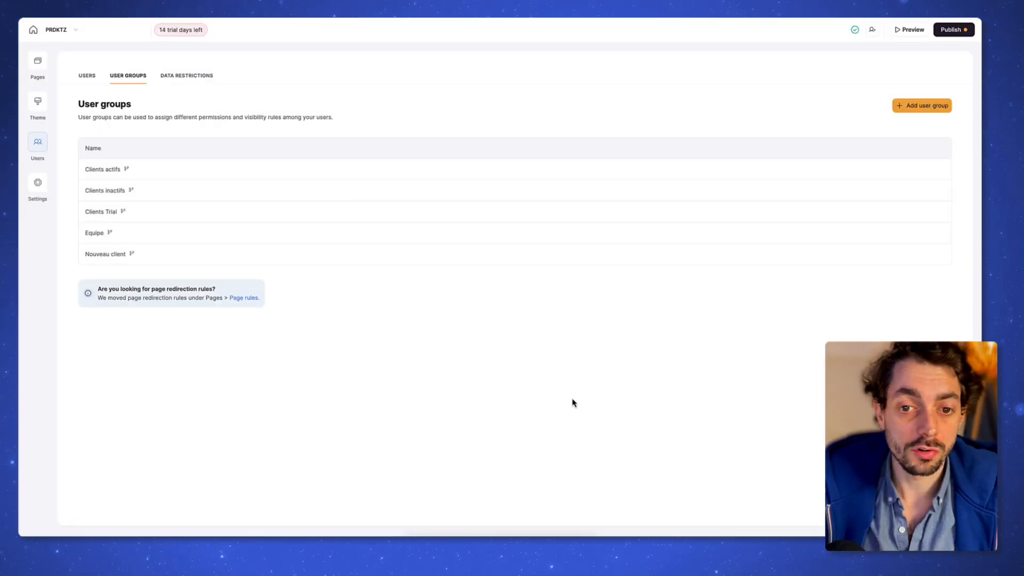